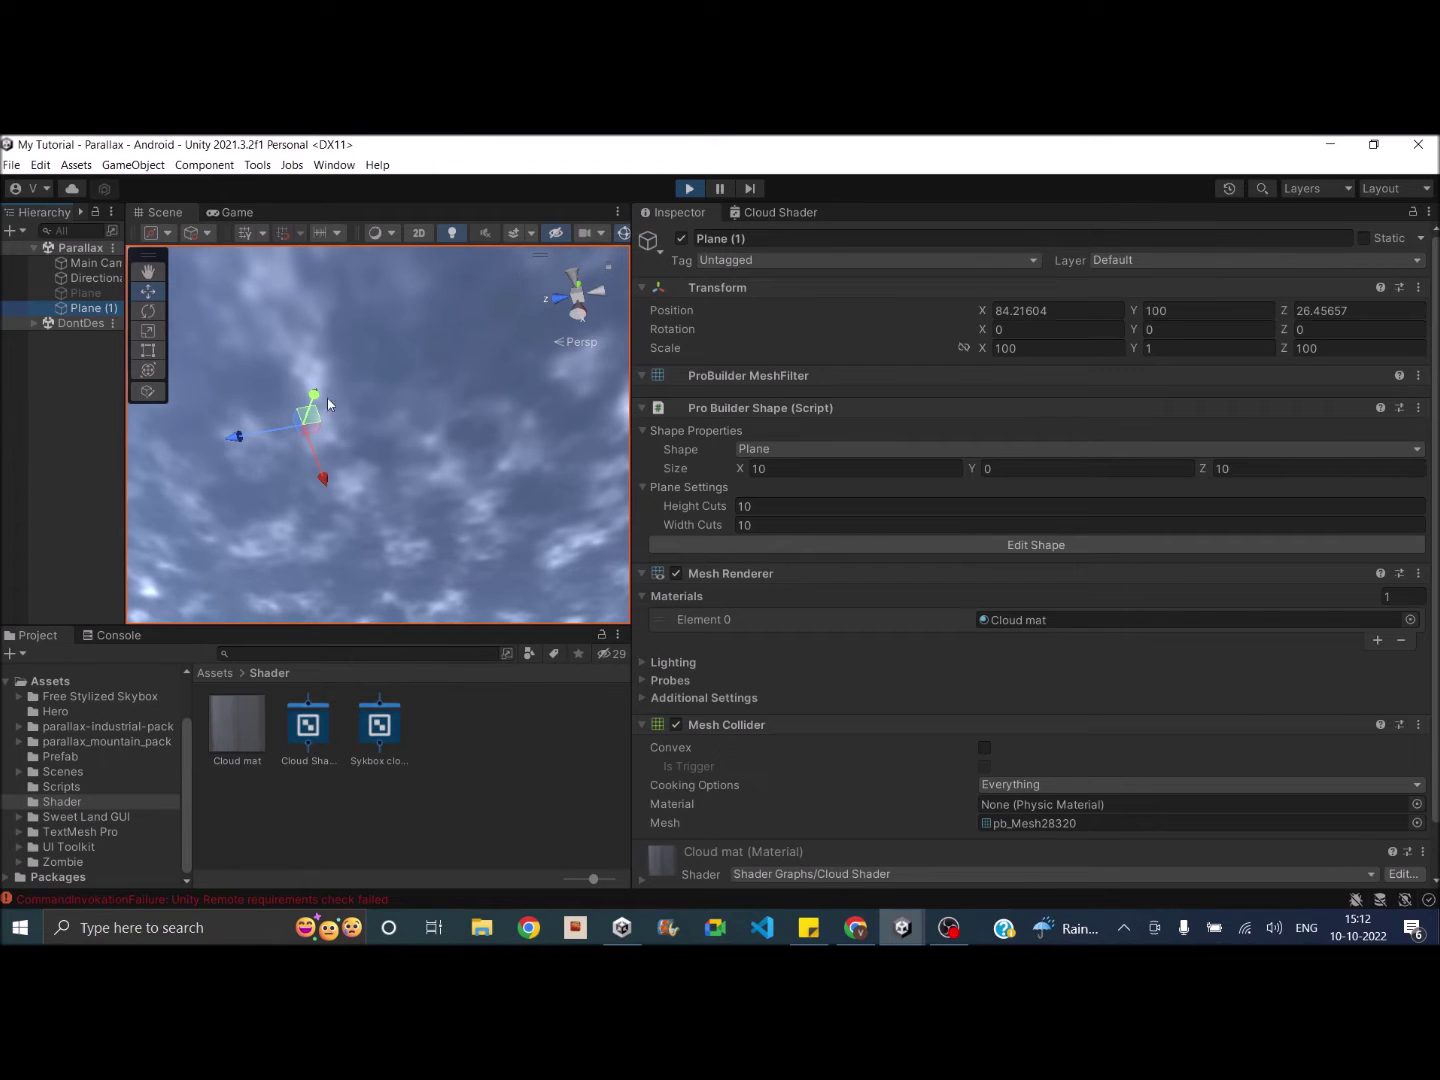
right_drag(347, 382, 458, 410)
middle_drag(458, 410, 517, 554)
right_drag(505, 553, 386, 453)
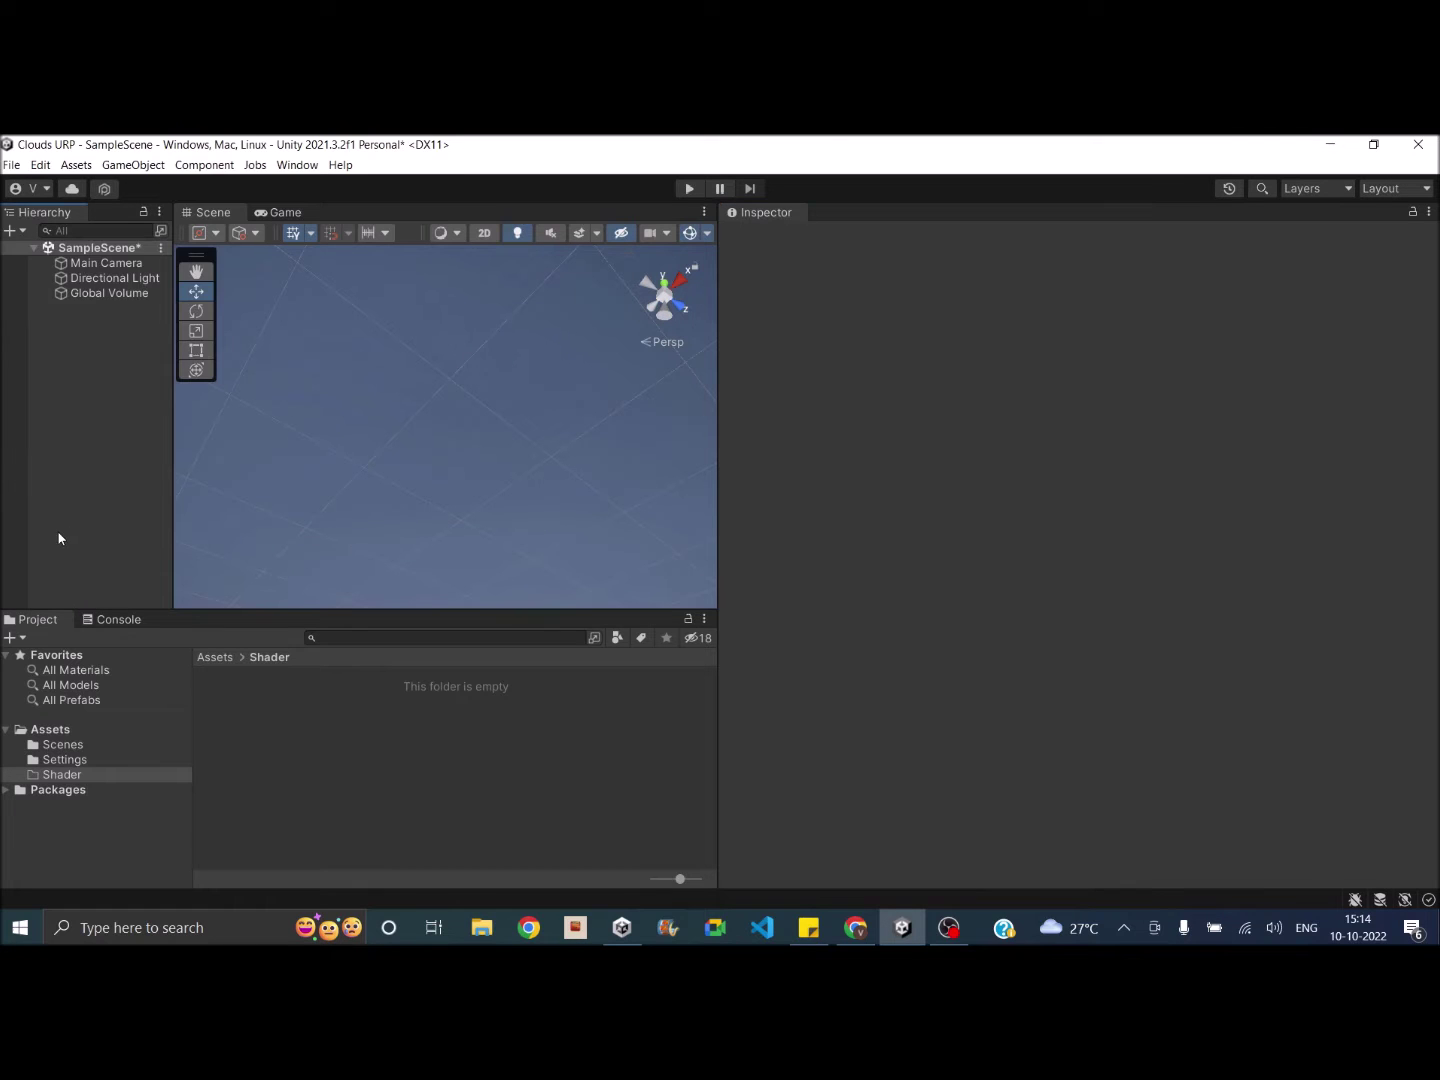
Add a plane to the scene, name it Cloud layer and scale it to 1000 on X and Z.
click(14, 231)
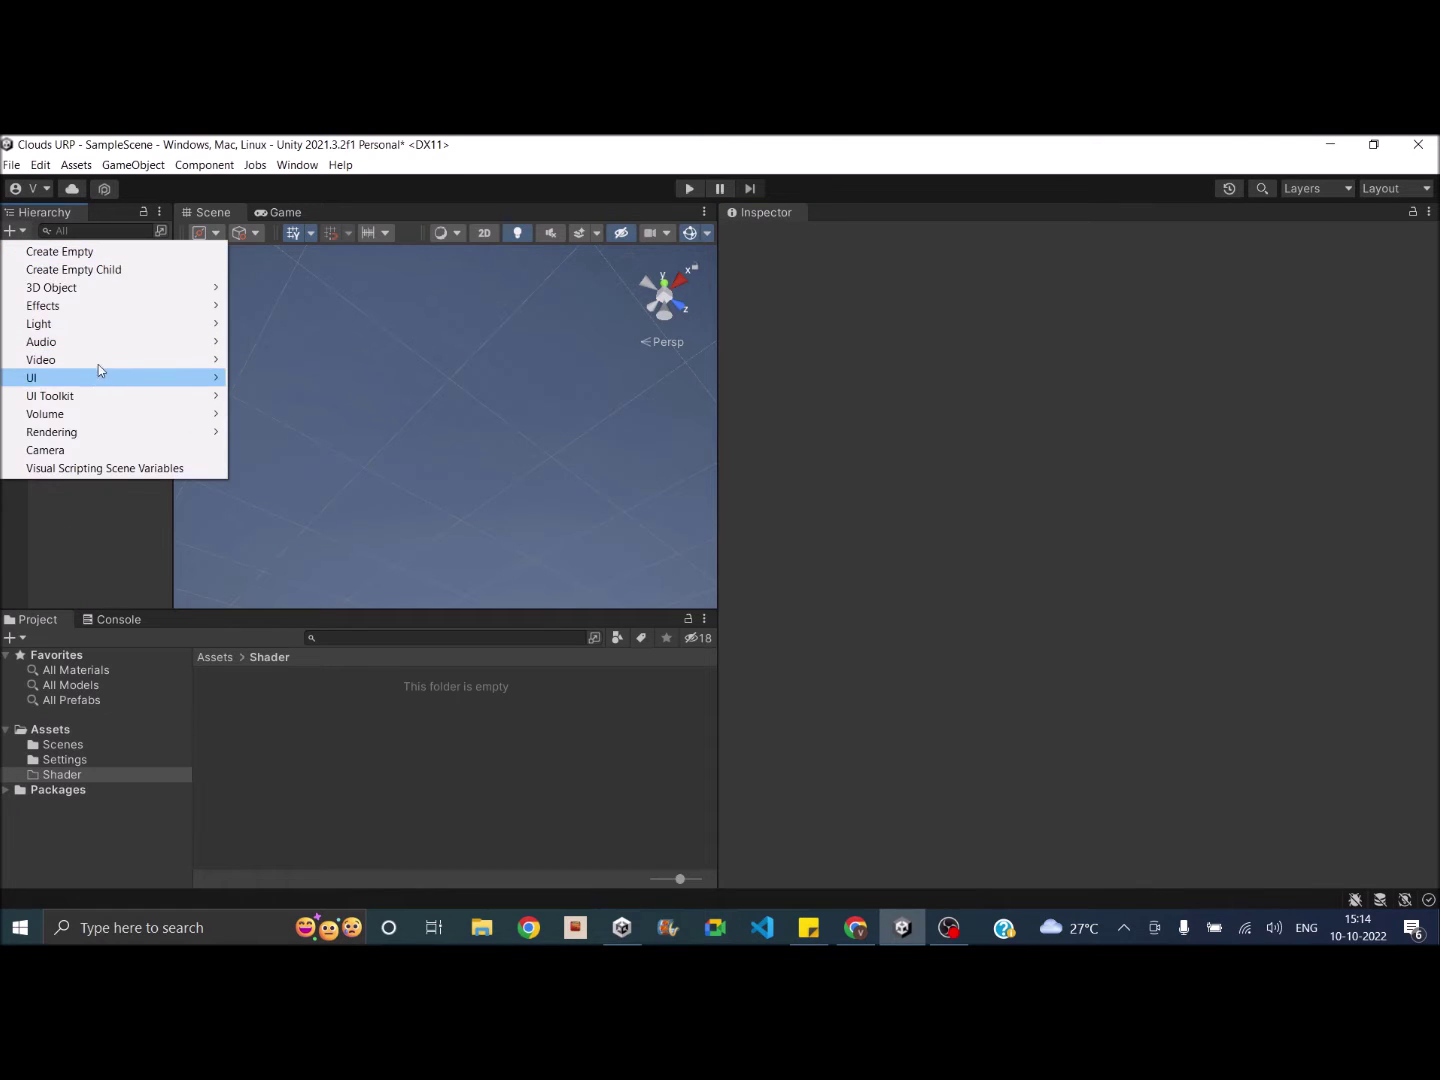
mouse_move(136, 287)
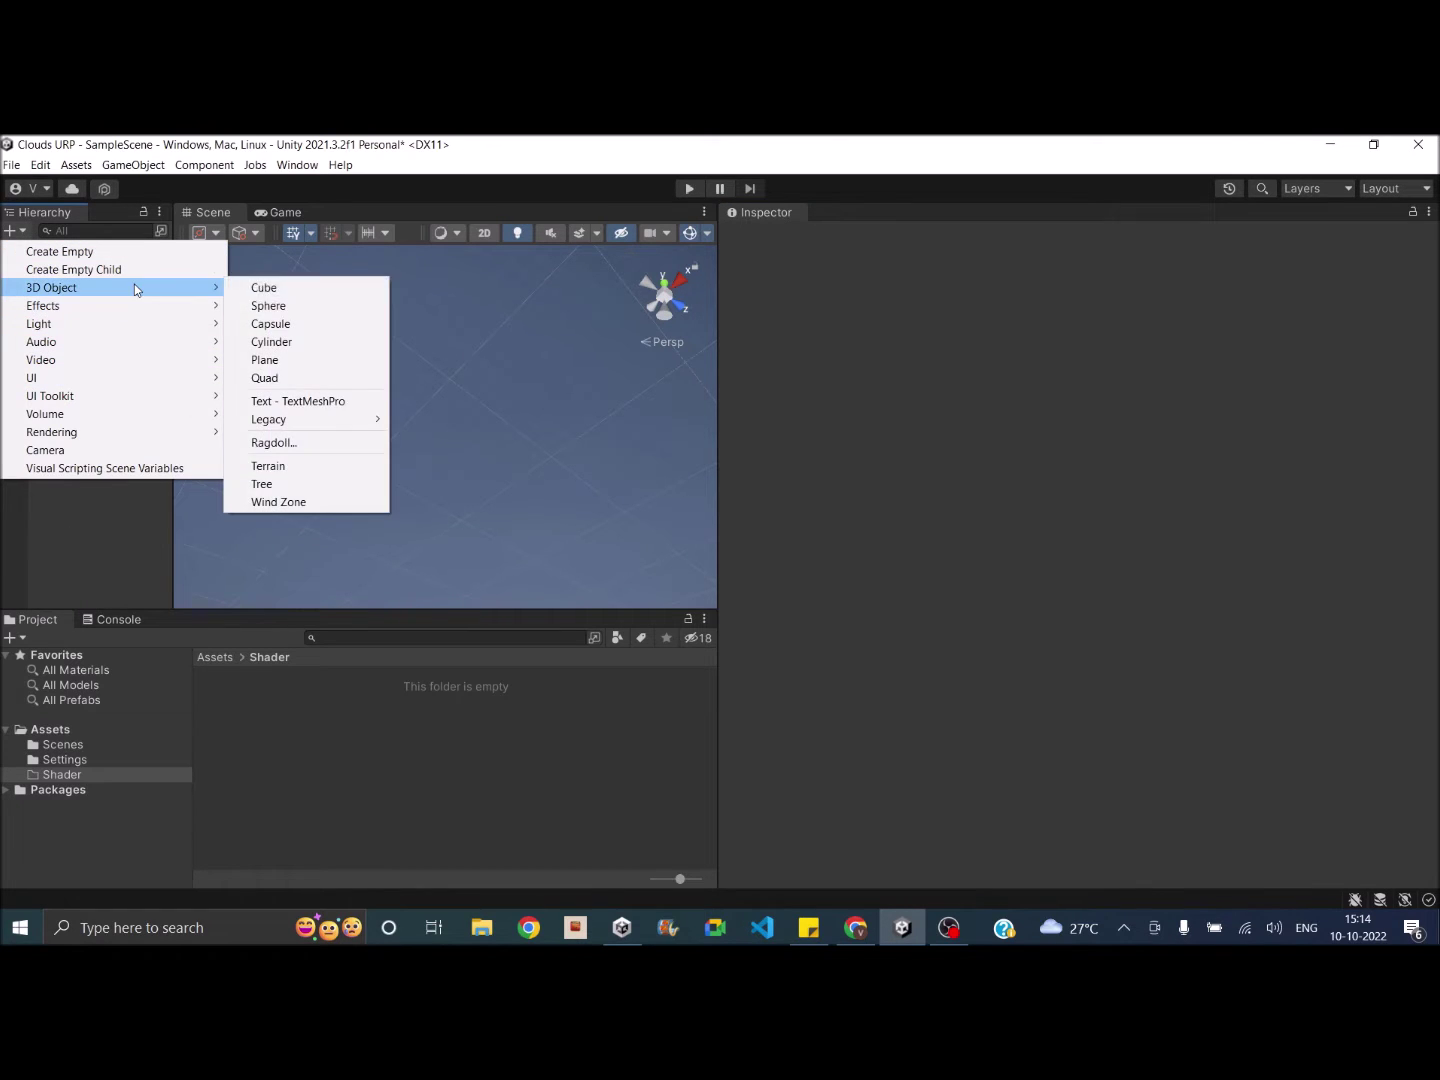
click(312, 358)
click(856, 237)
text(Cloud layer)
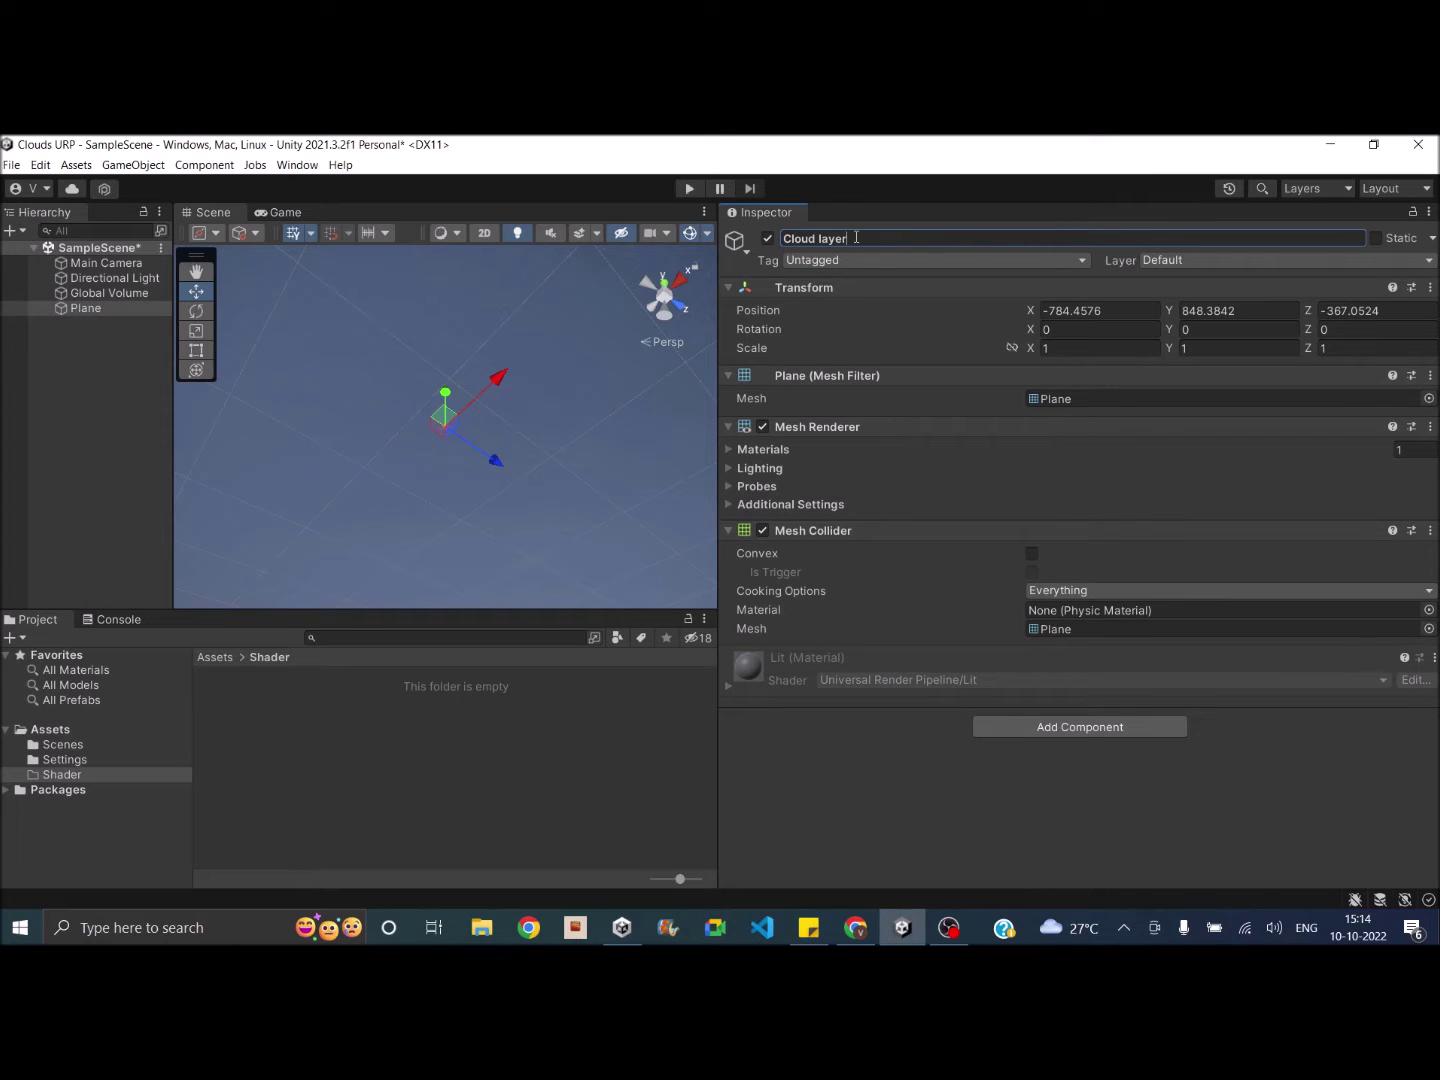
key(Return)
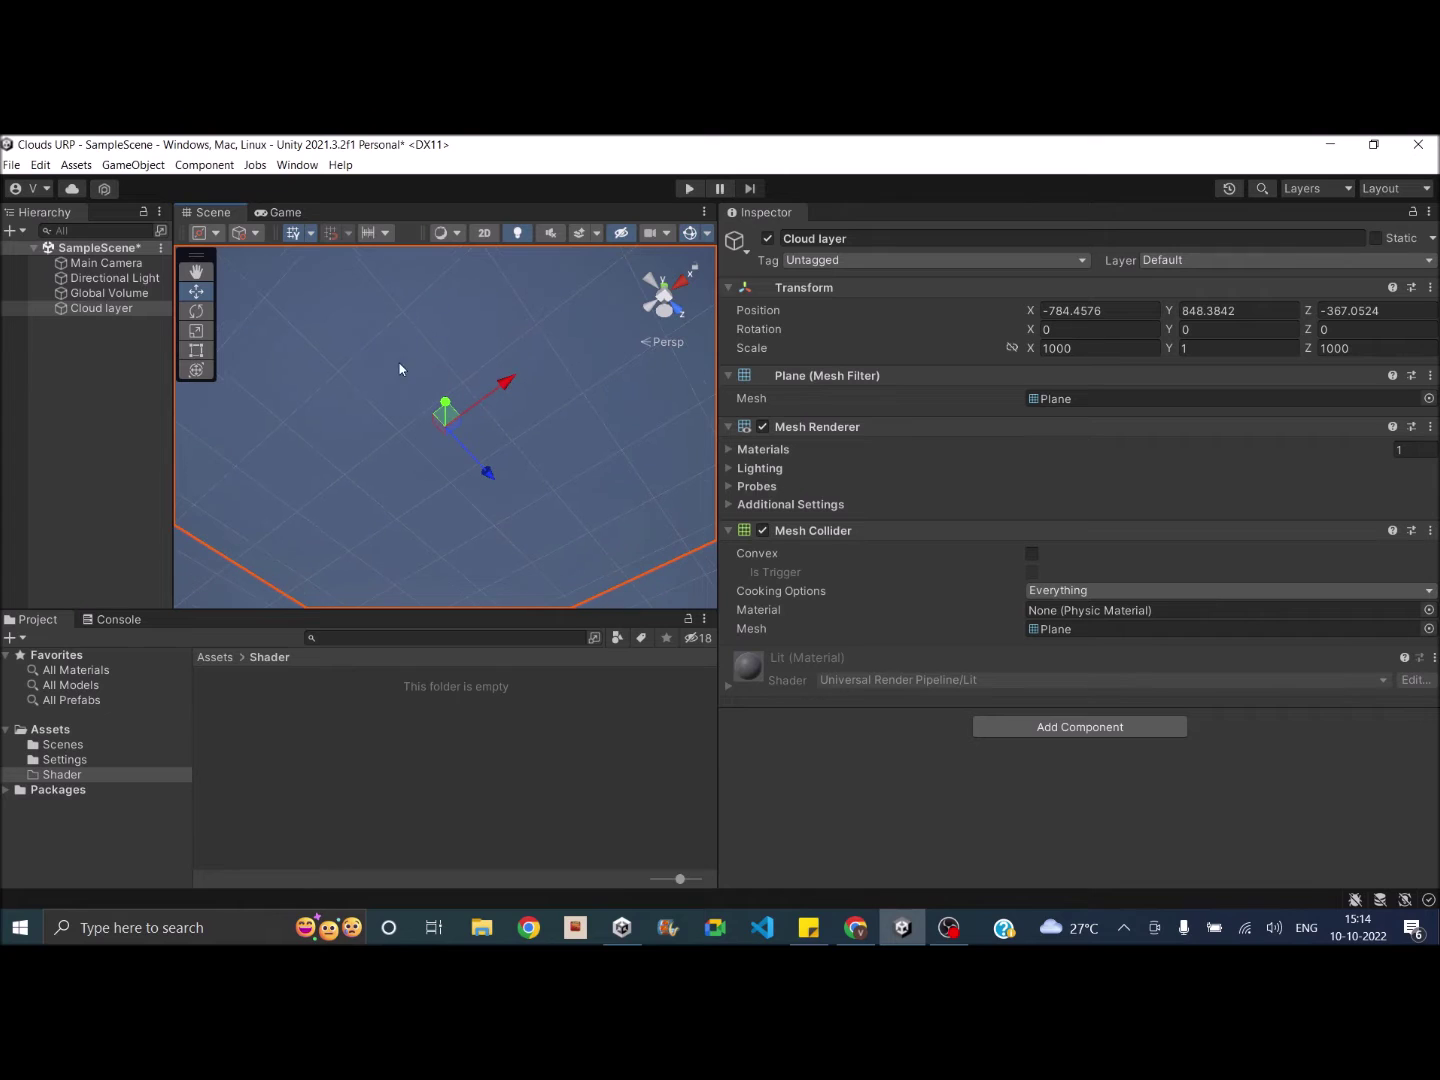
middle_drag(524, 386, 520, 460)
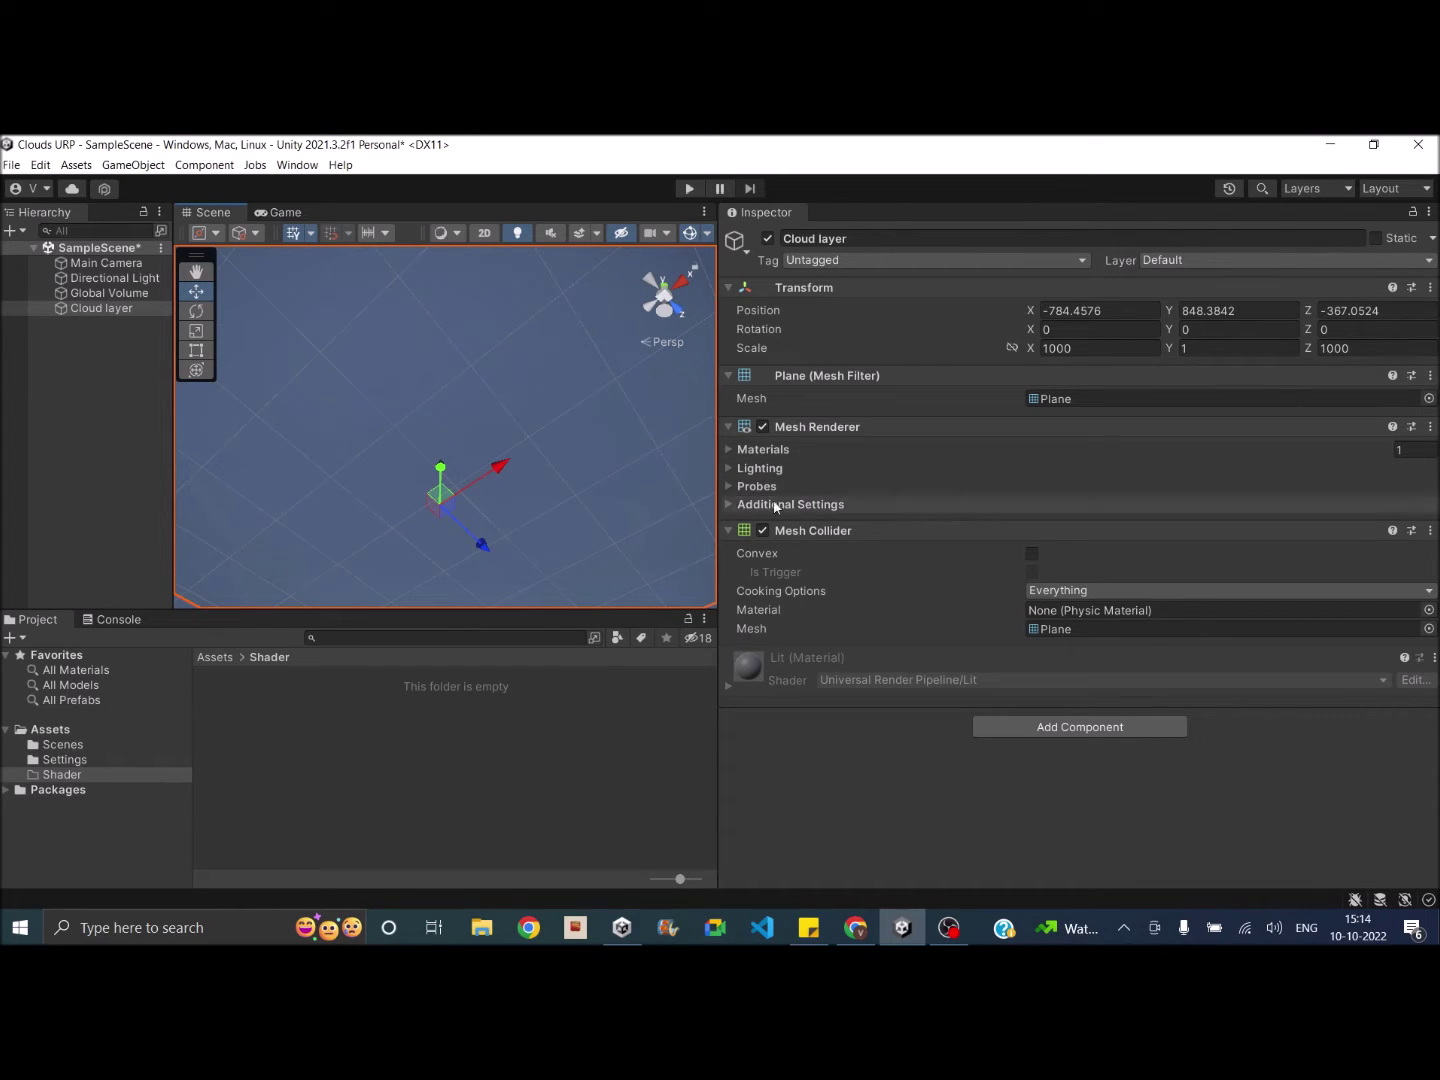
Position the Cloud layer at X 0, Y 1000, Z 0 and hide the scene grid.
click(1105, 312)
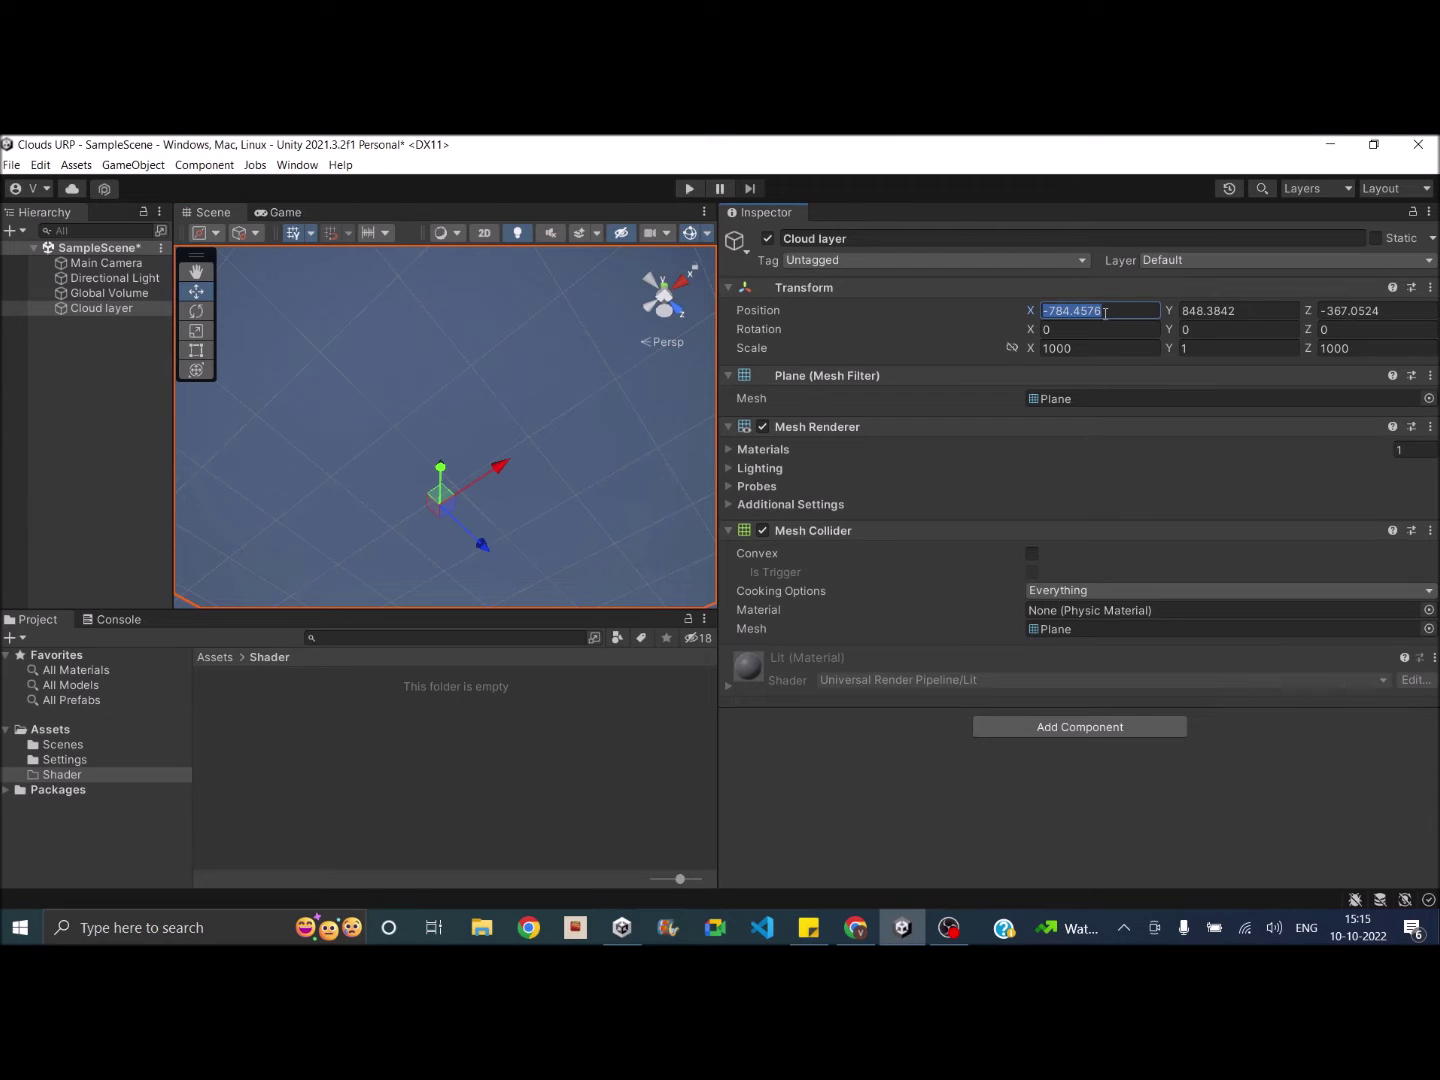
text(0)
click(1345, 311)
text(0)
click(1241, 309)
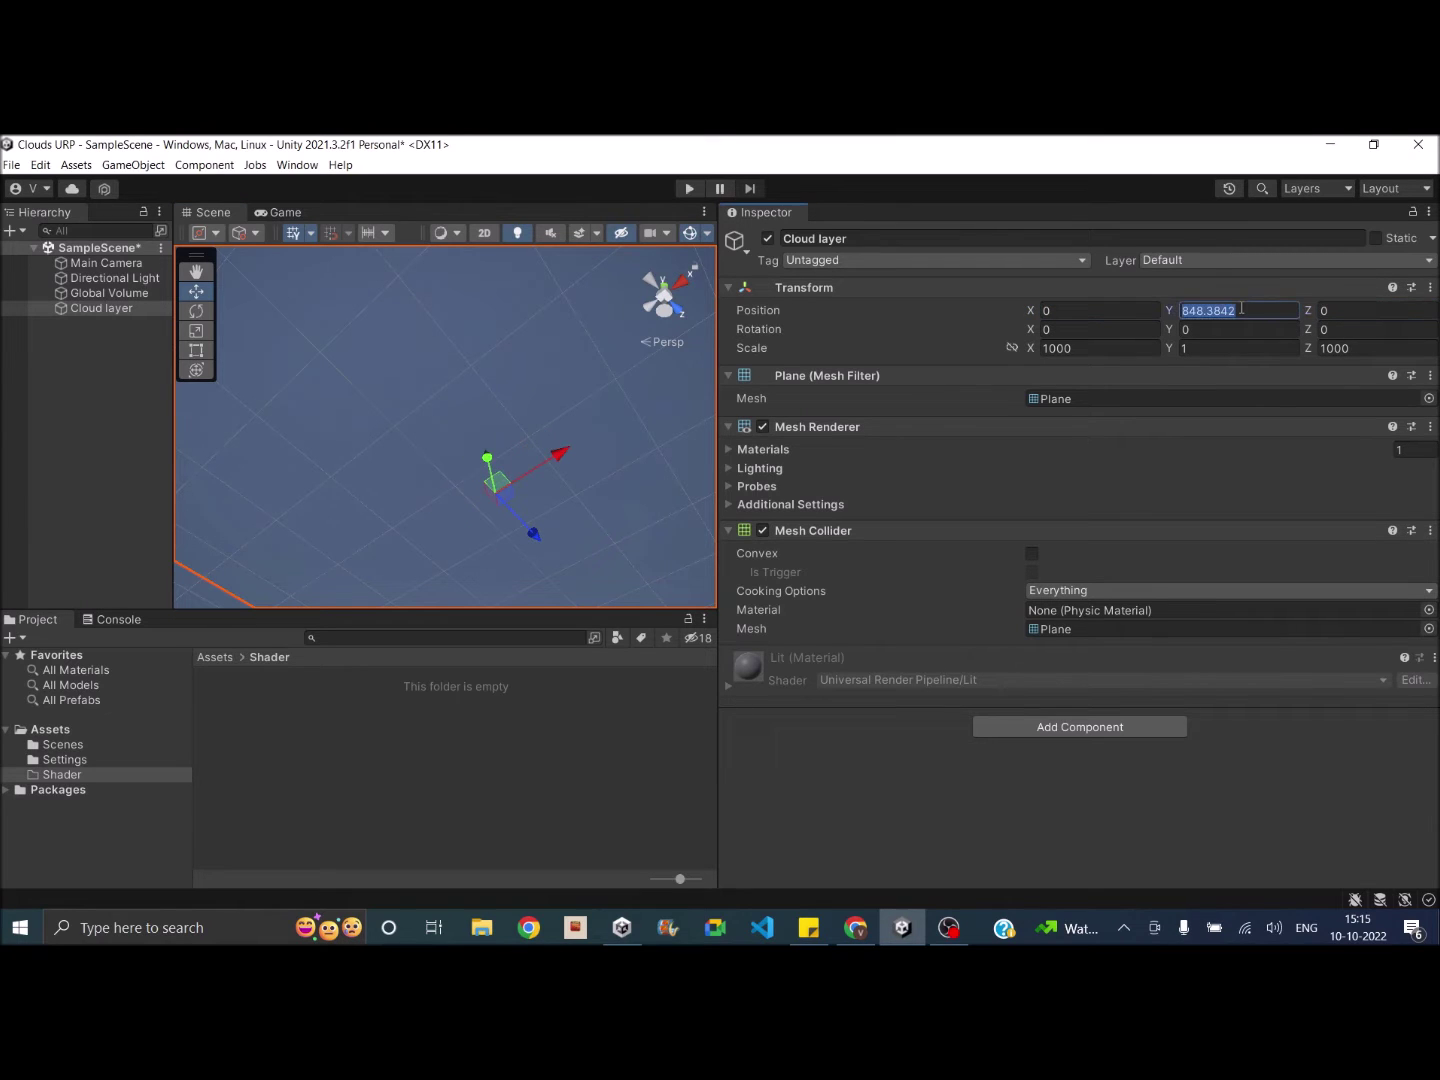
text(1000)
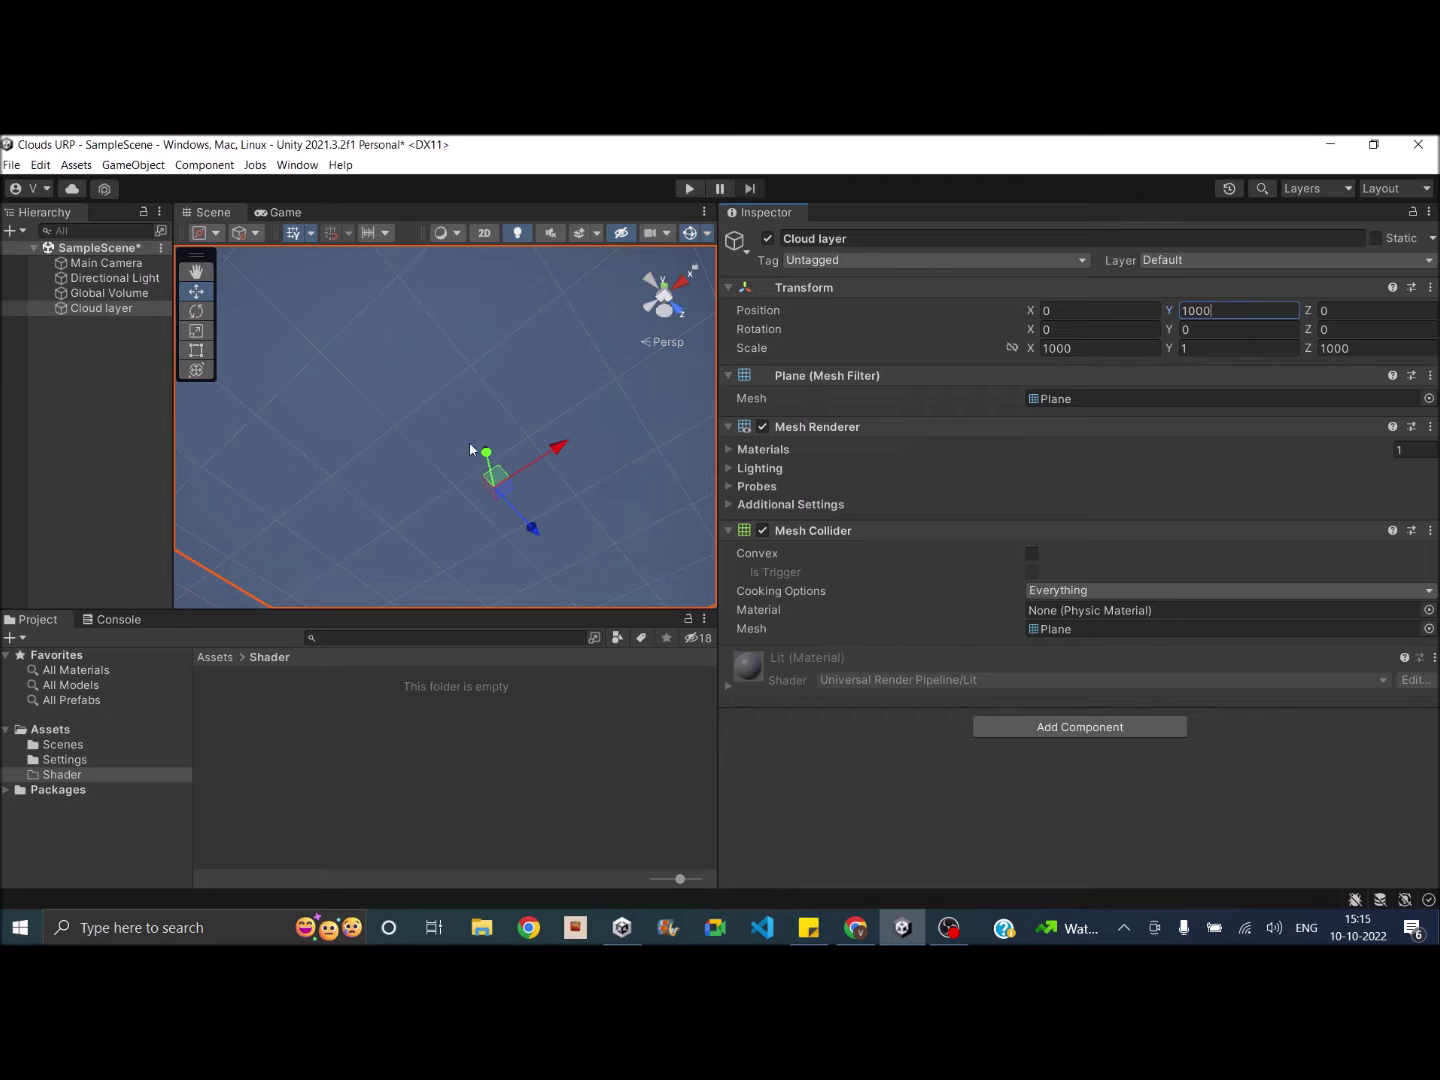
alt+drag(453, 446, 501, 441)
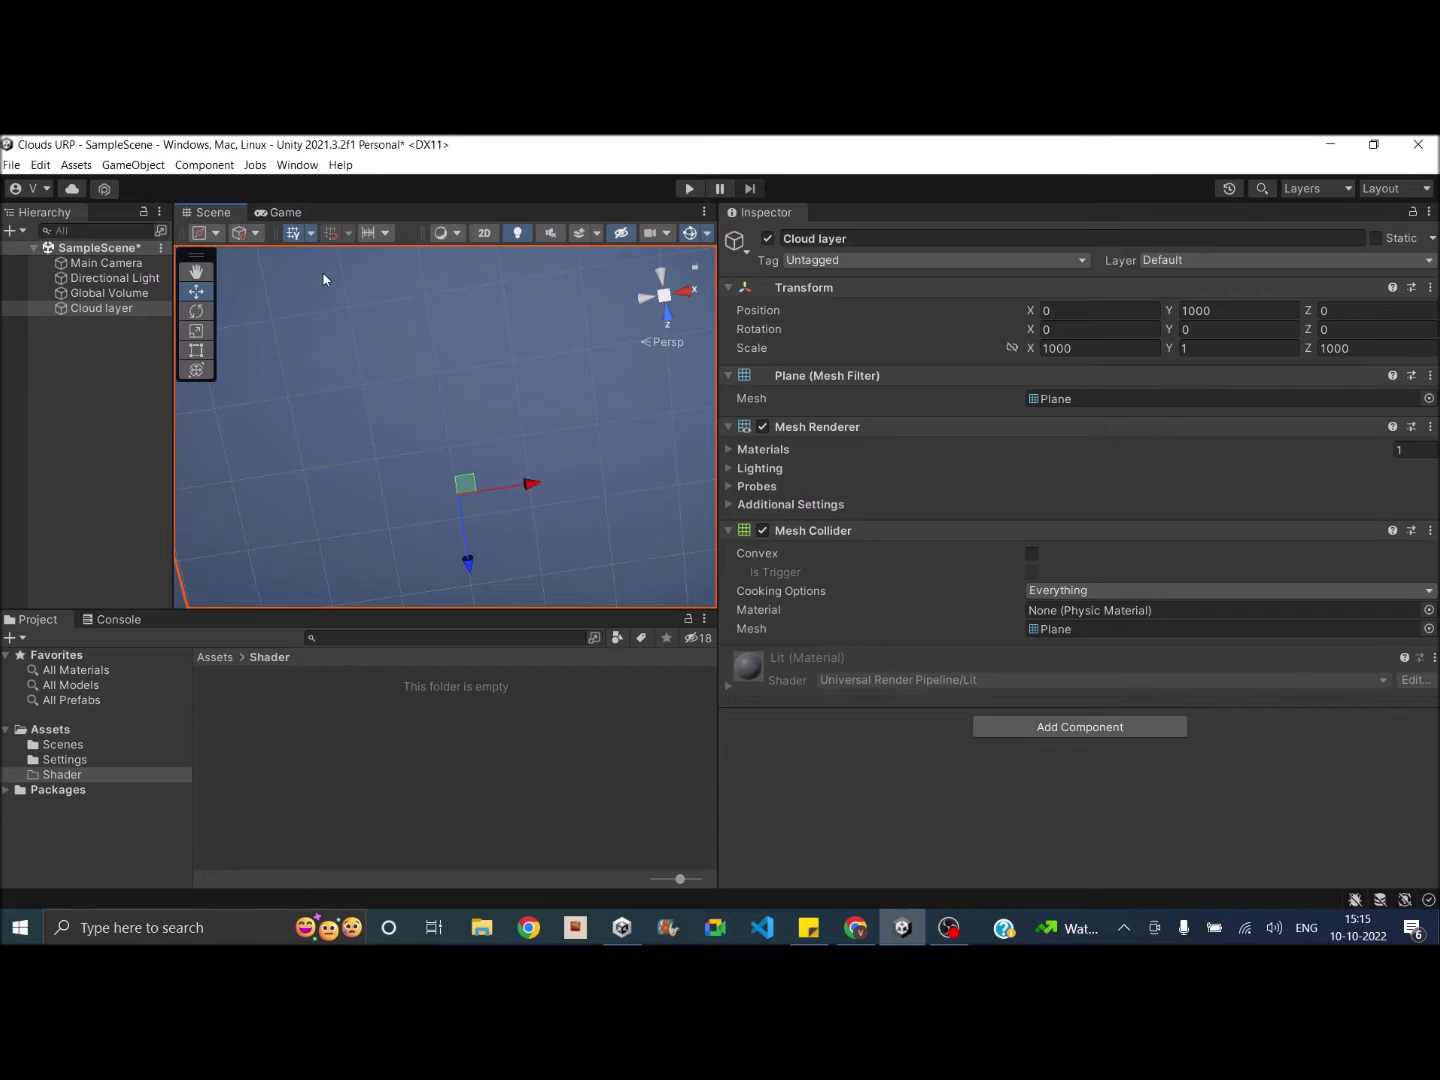
click(291, 233)
View the Unity Registry packages in the Package Manager, then close it.
click(295, 165)
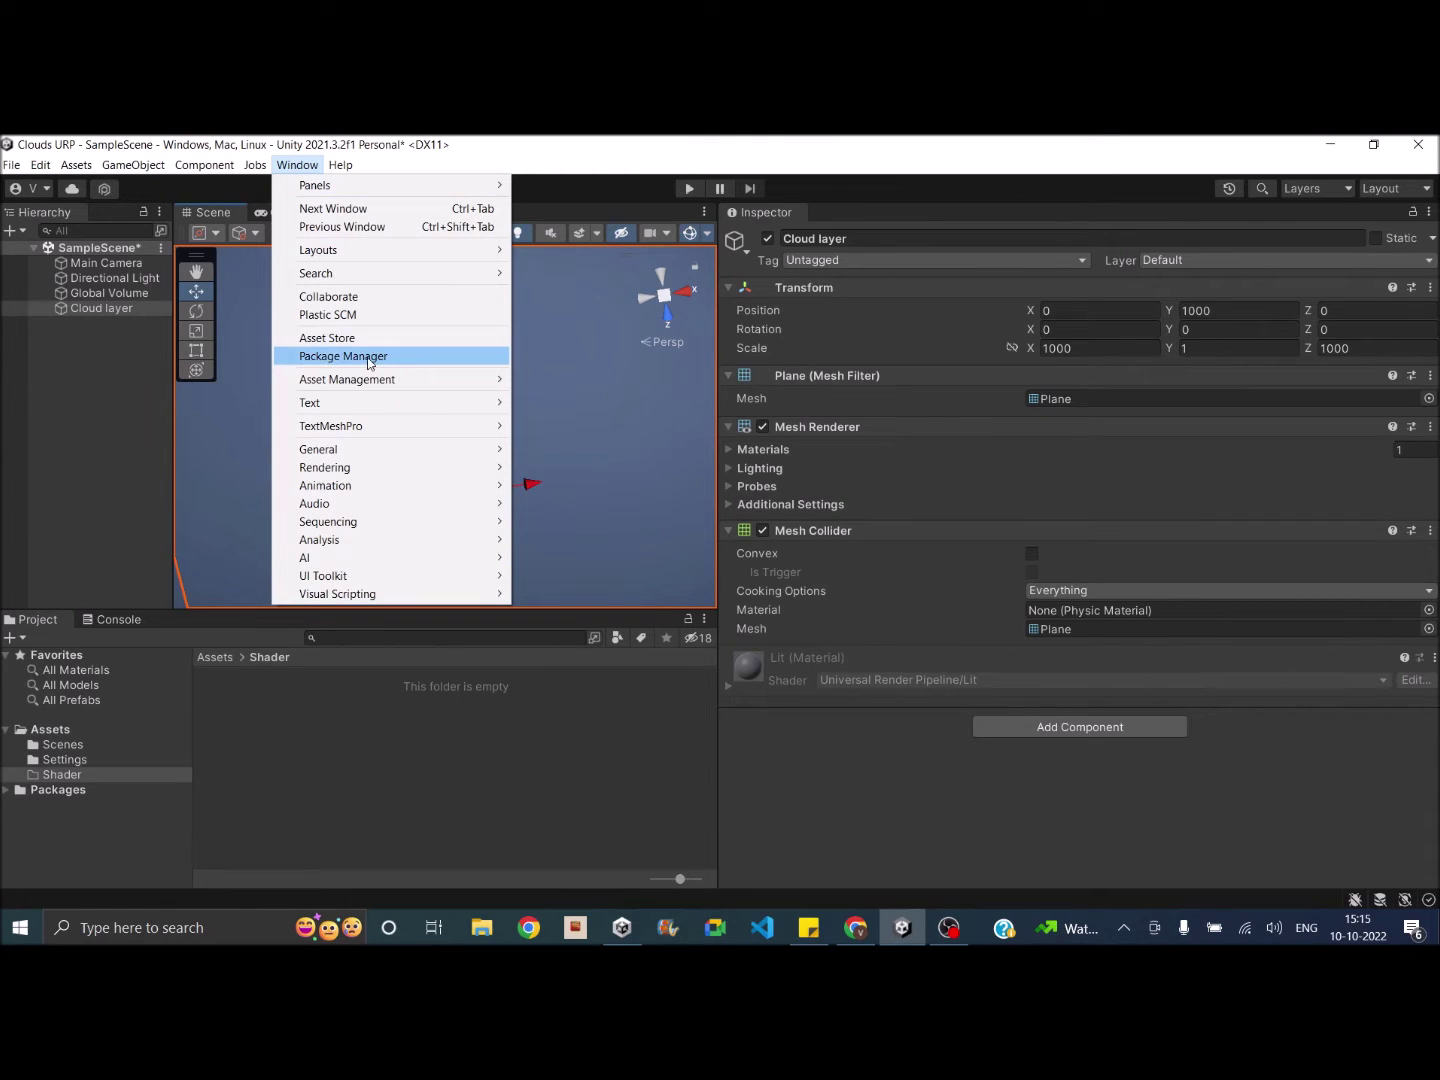
click(369, 366)
click(588, 326)
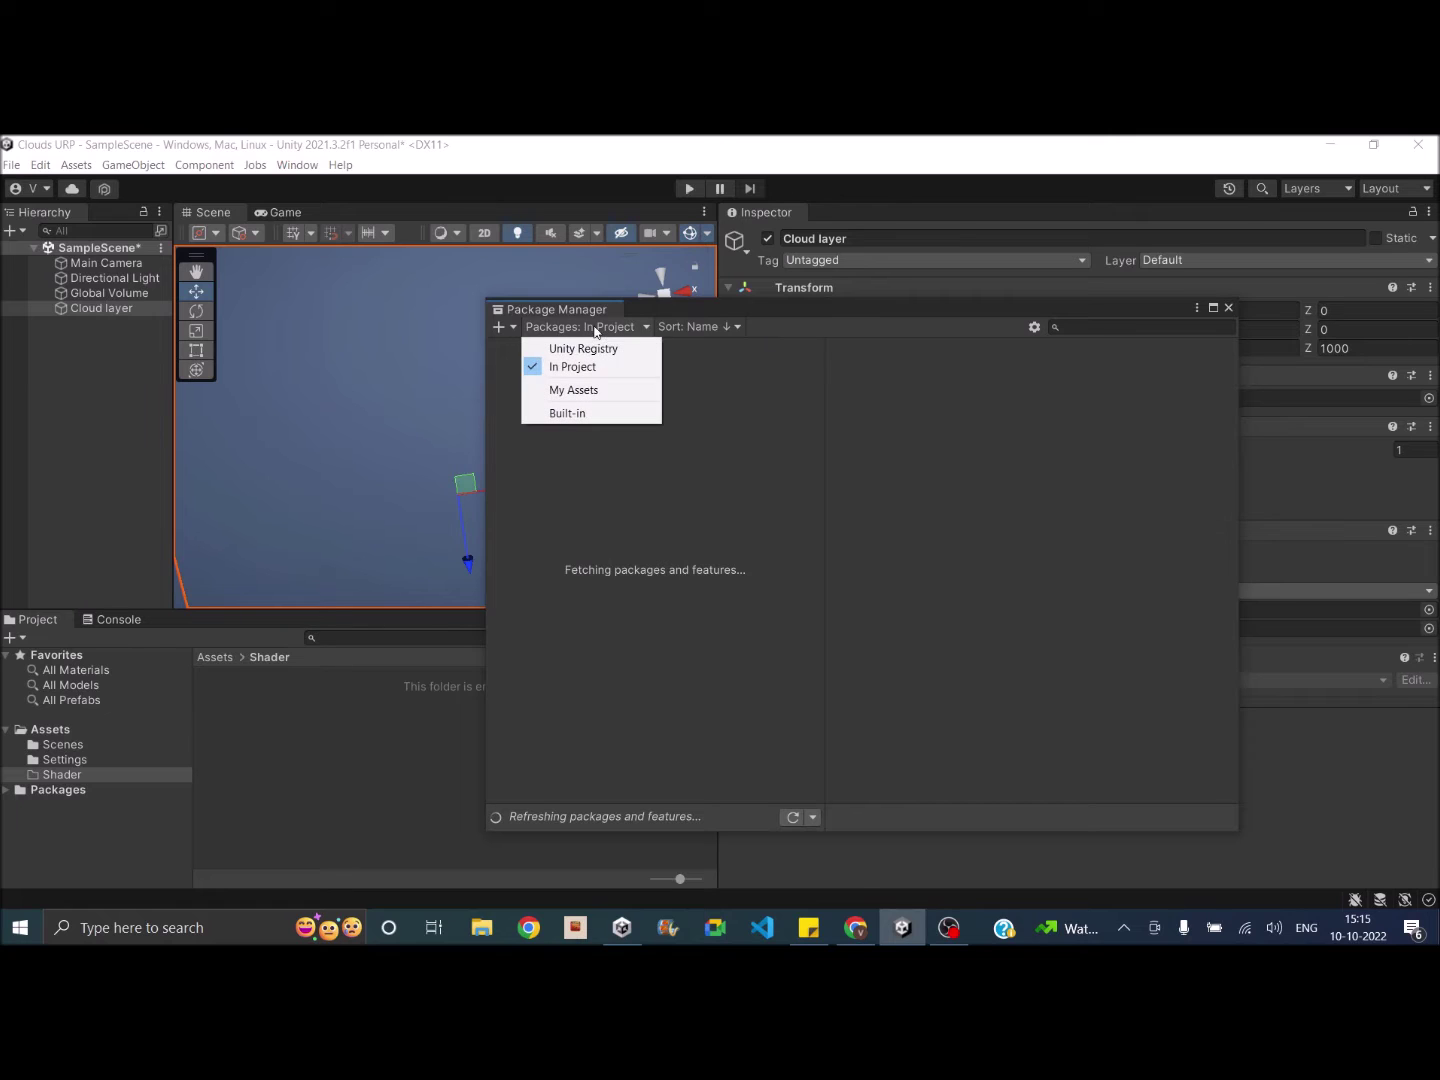
click(608, 345)
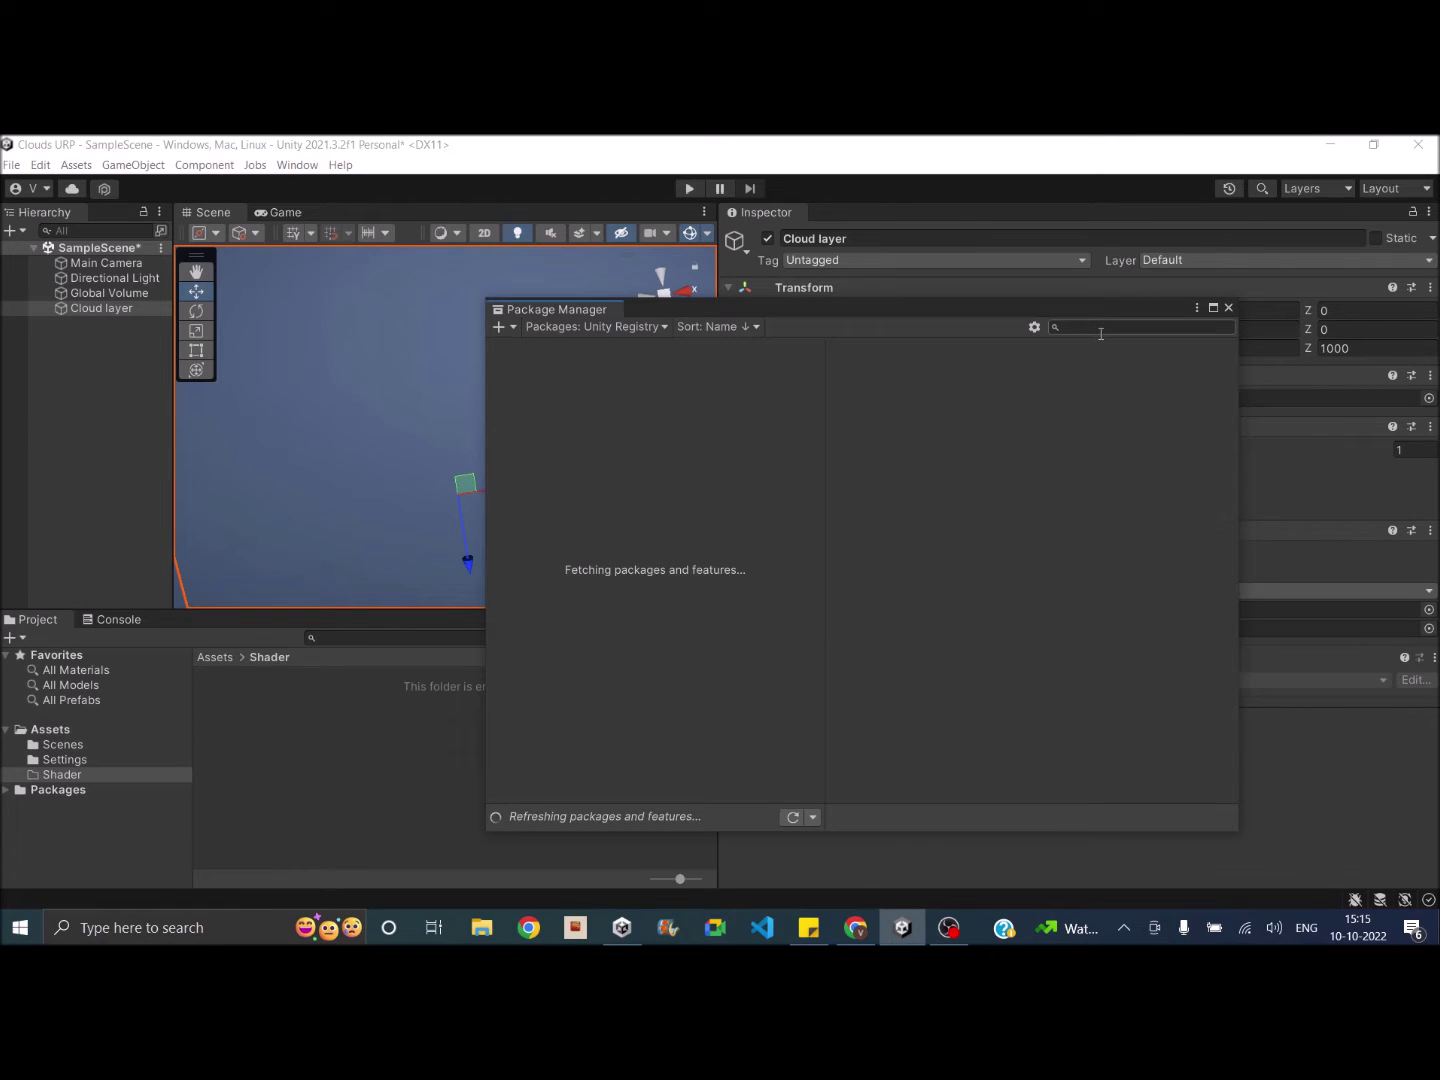
click(1229, 308)
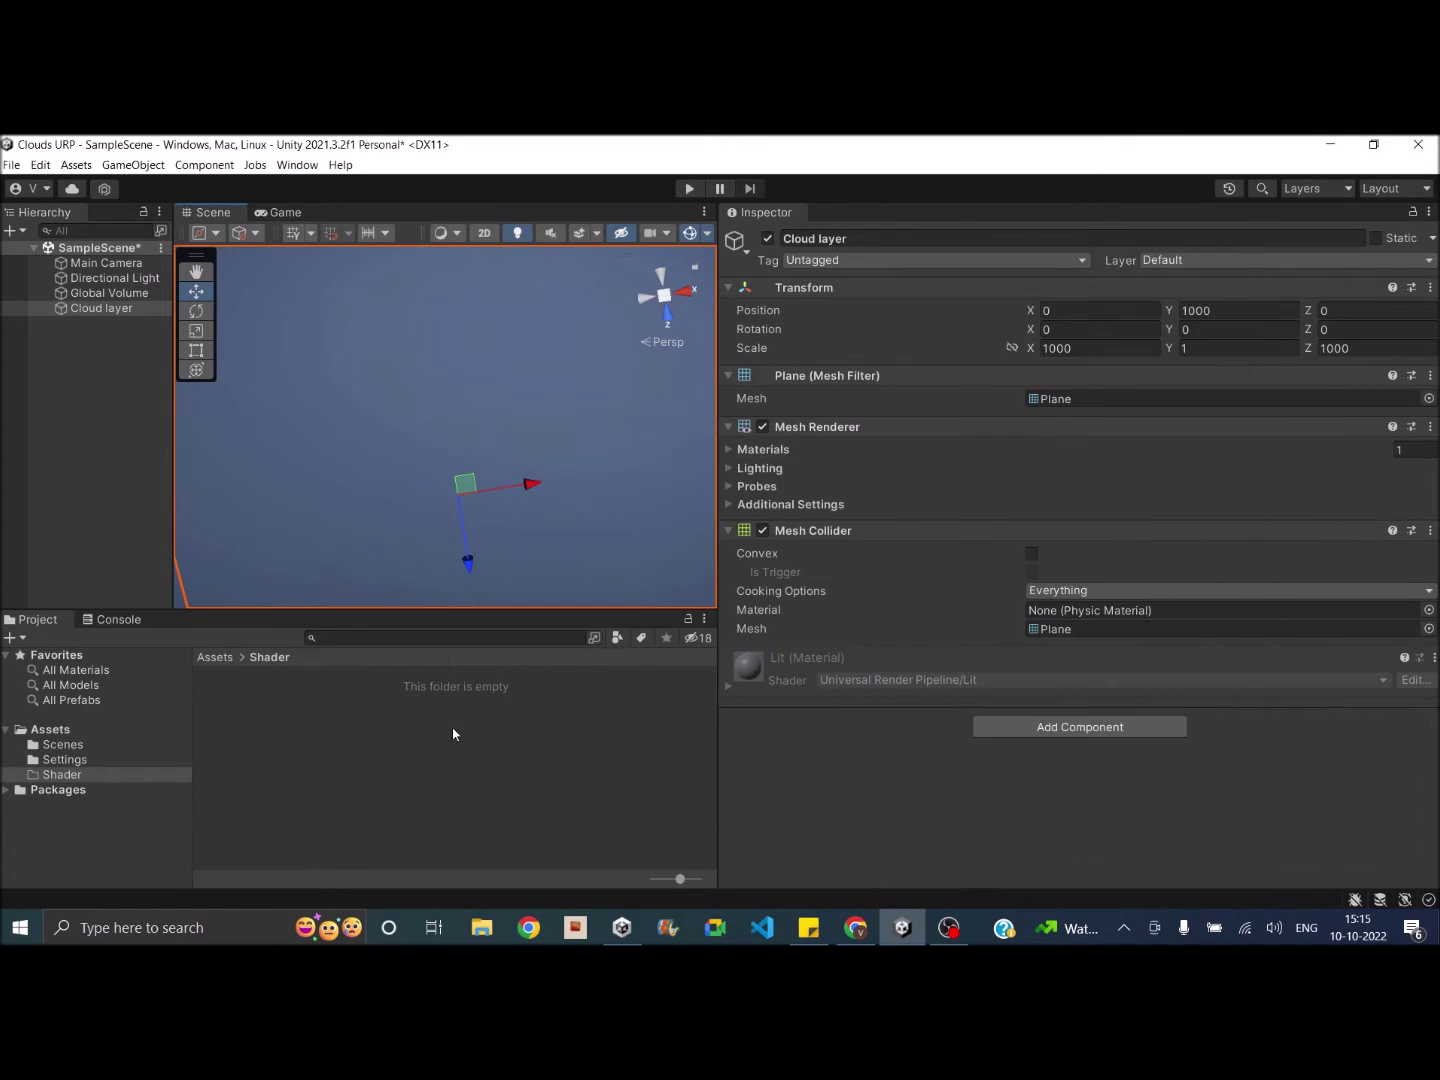
Create a URP Lit Shader Graph named Cloud_shader in the Shader folder.
right_click(284, 729)
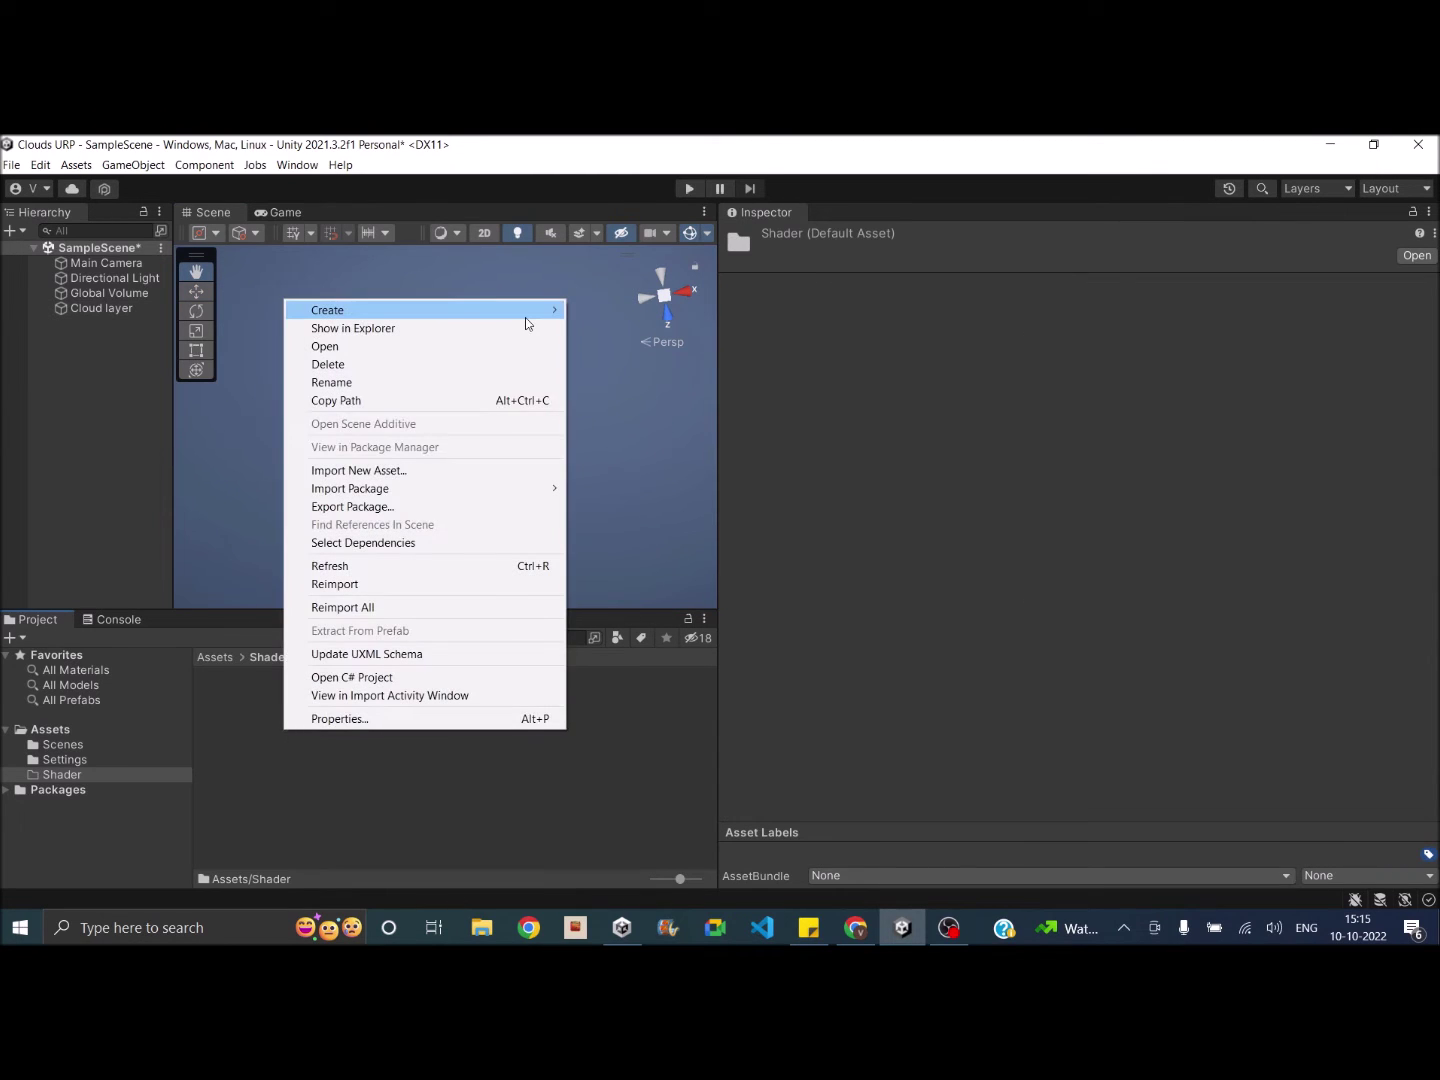
mouse_move(525, 315)
mouse_move(694, 241)
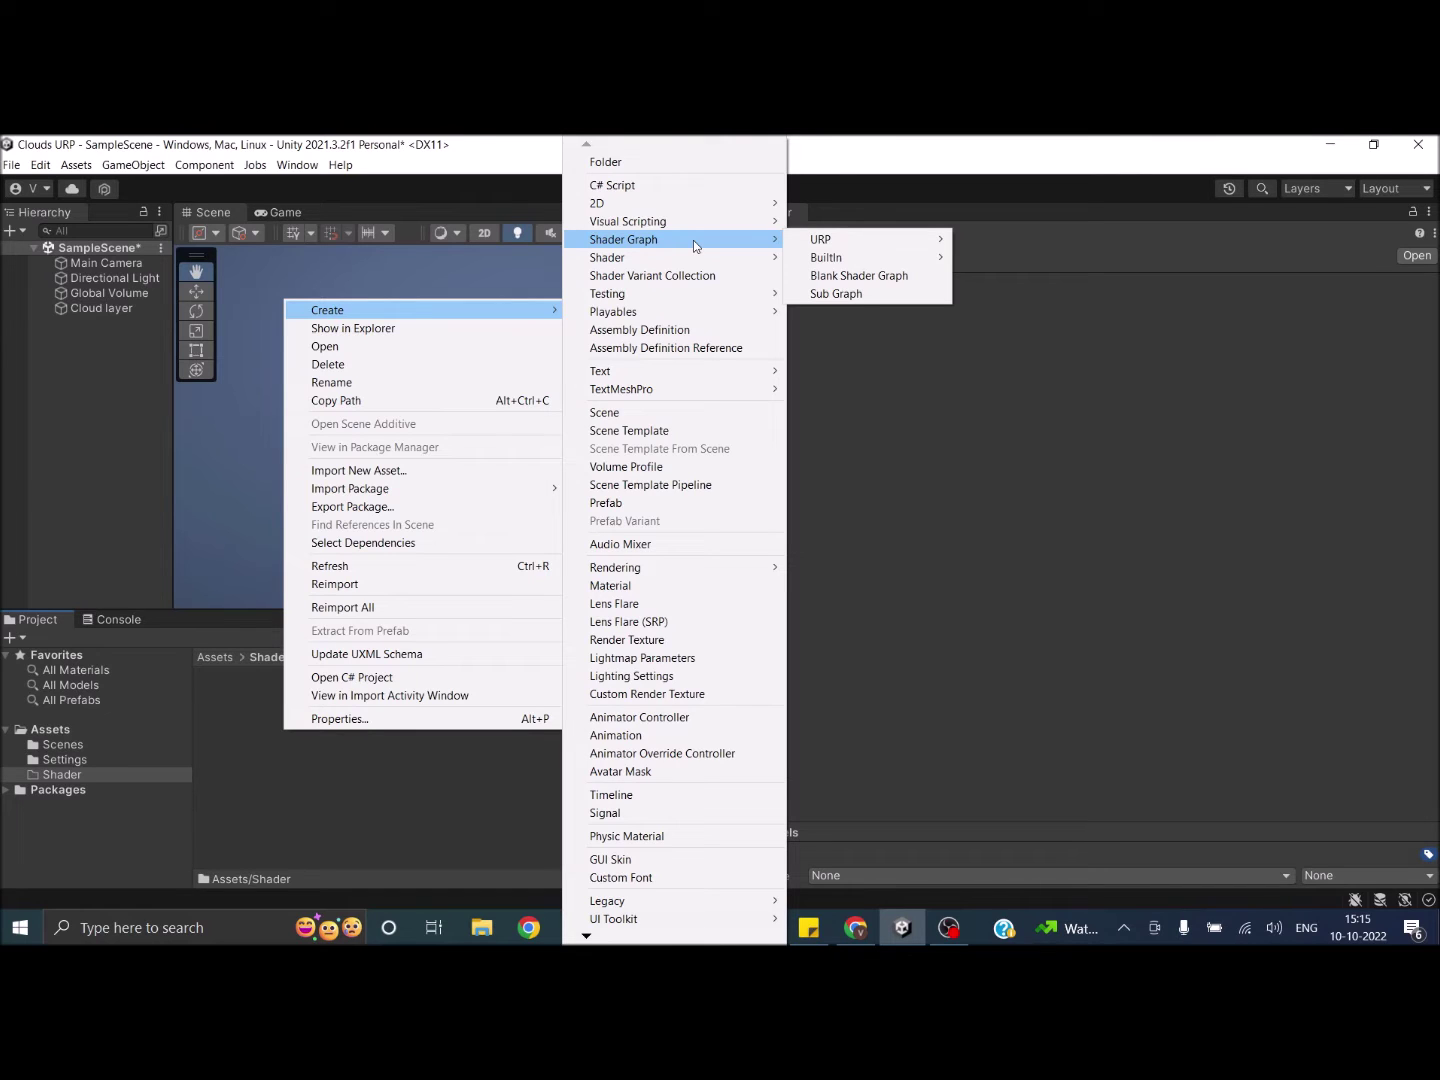
mouse_move(822, 242)
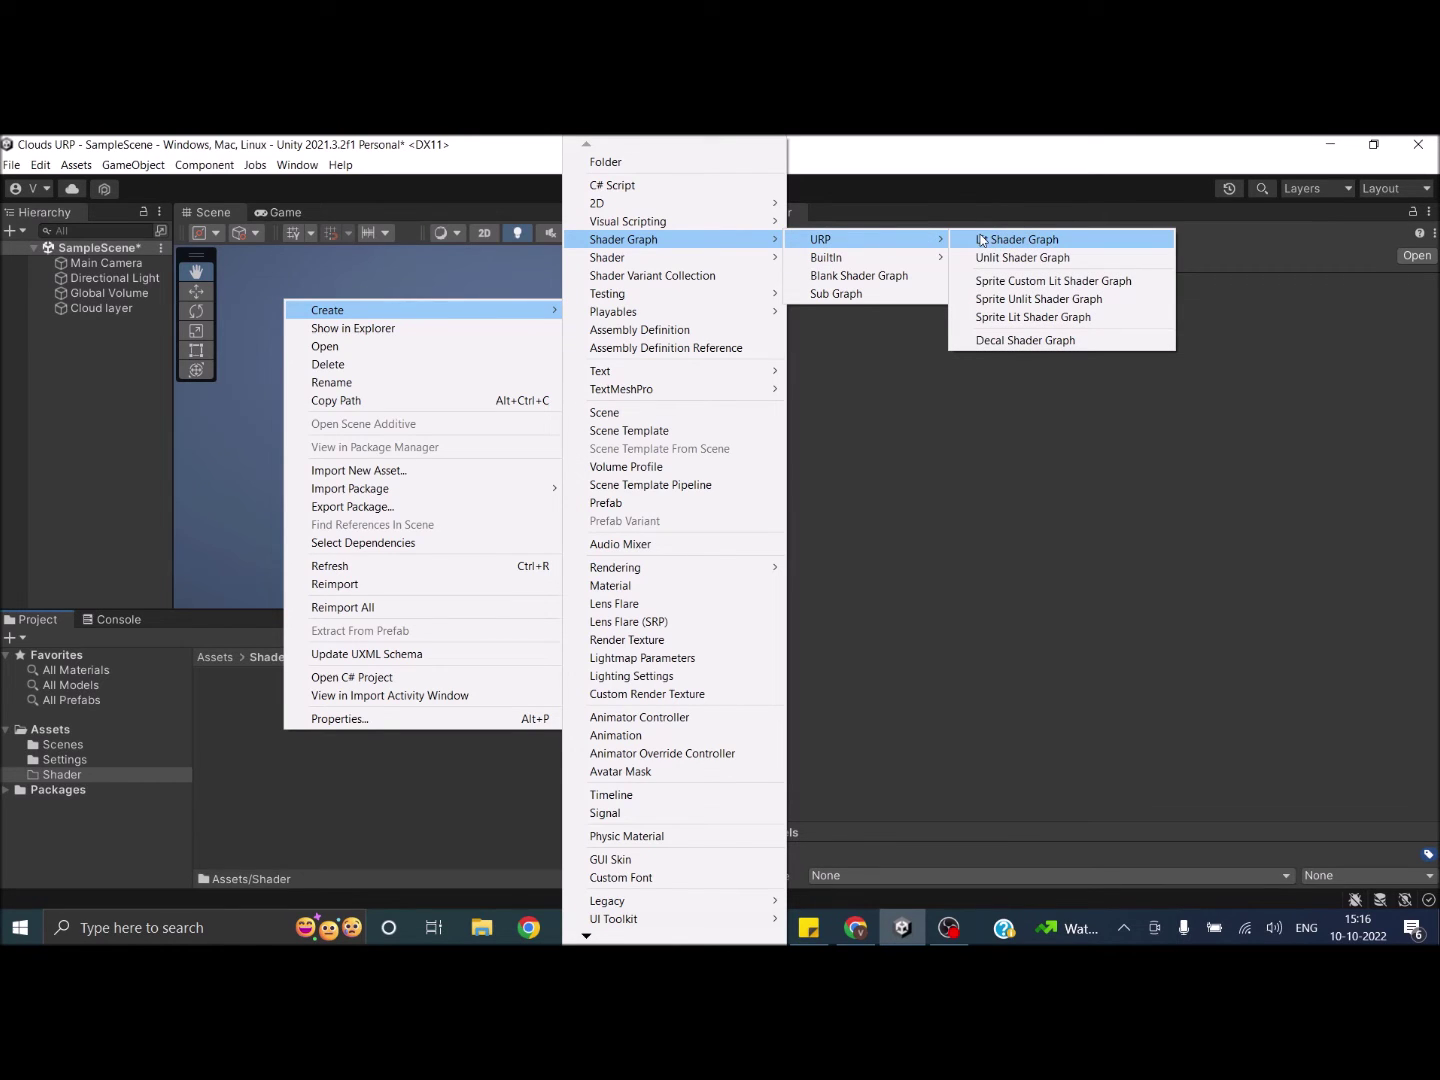
click(981, 240)
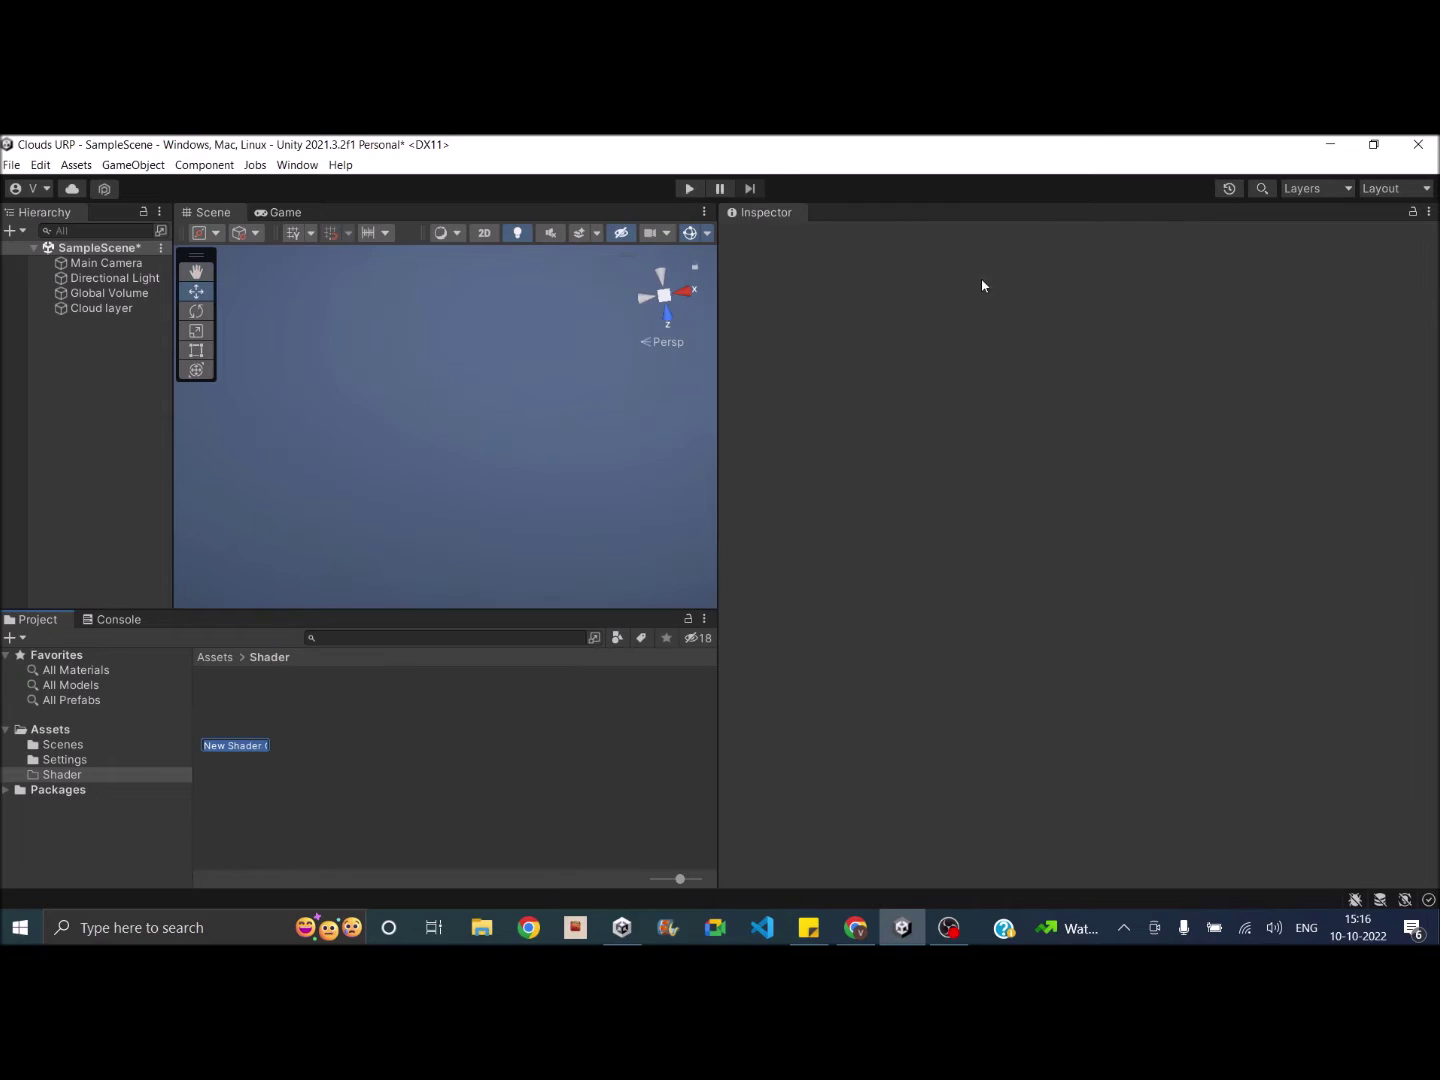
text(Cloud_shader)
key(Return)
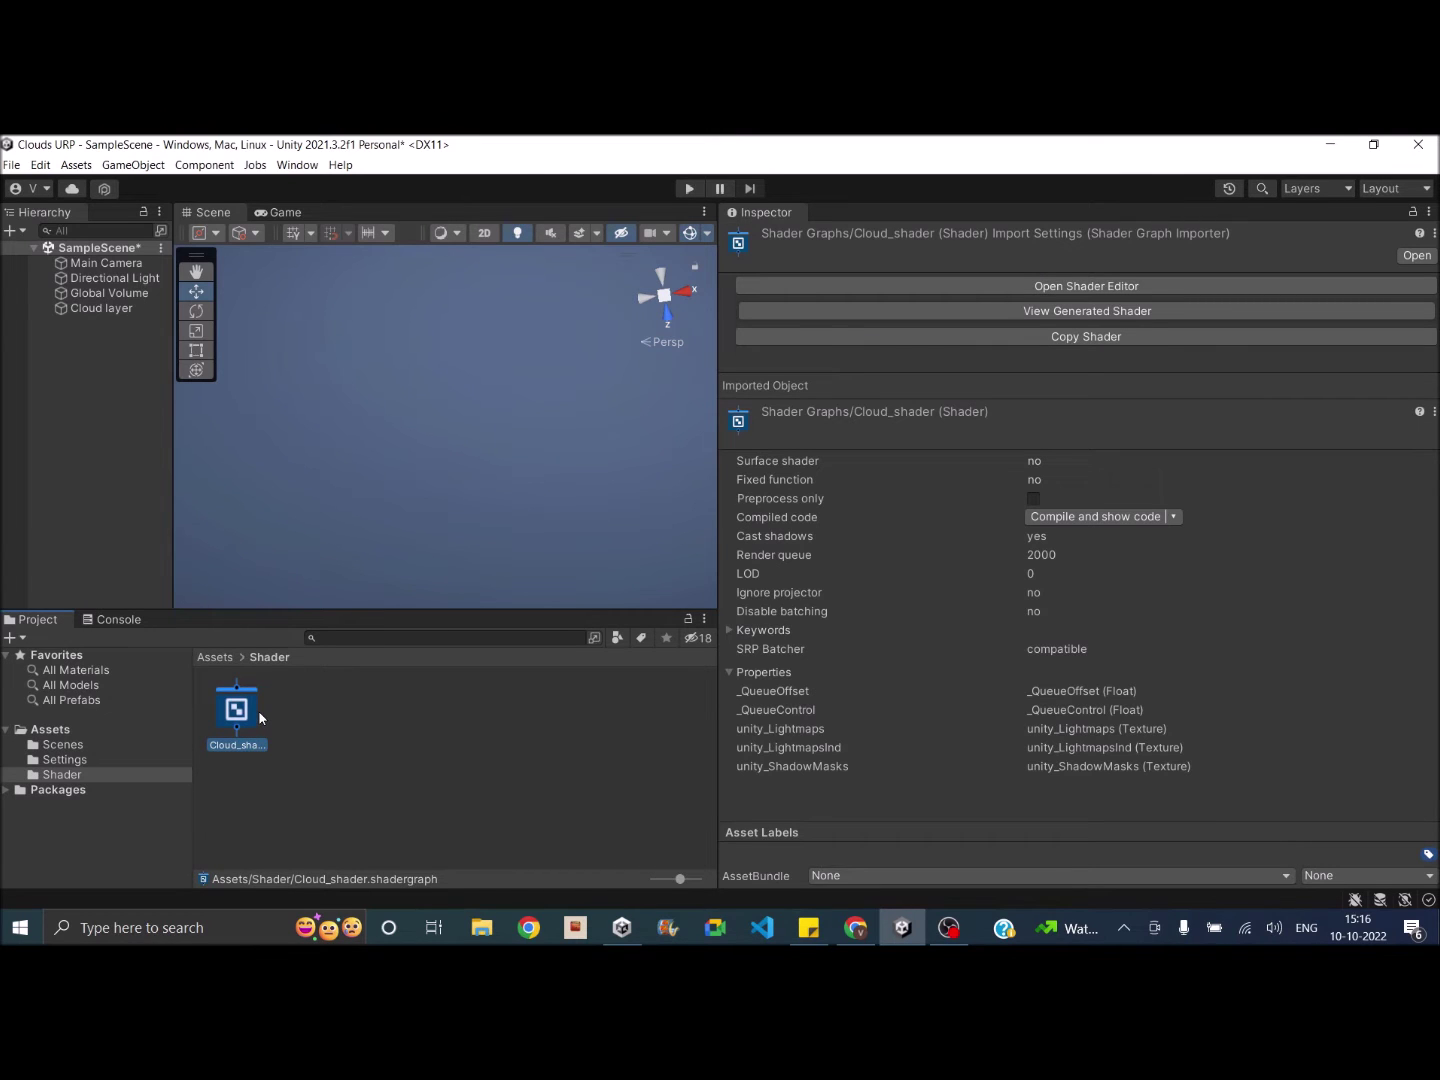
click(314, 850)
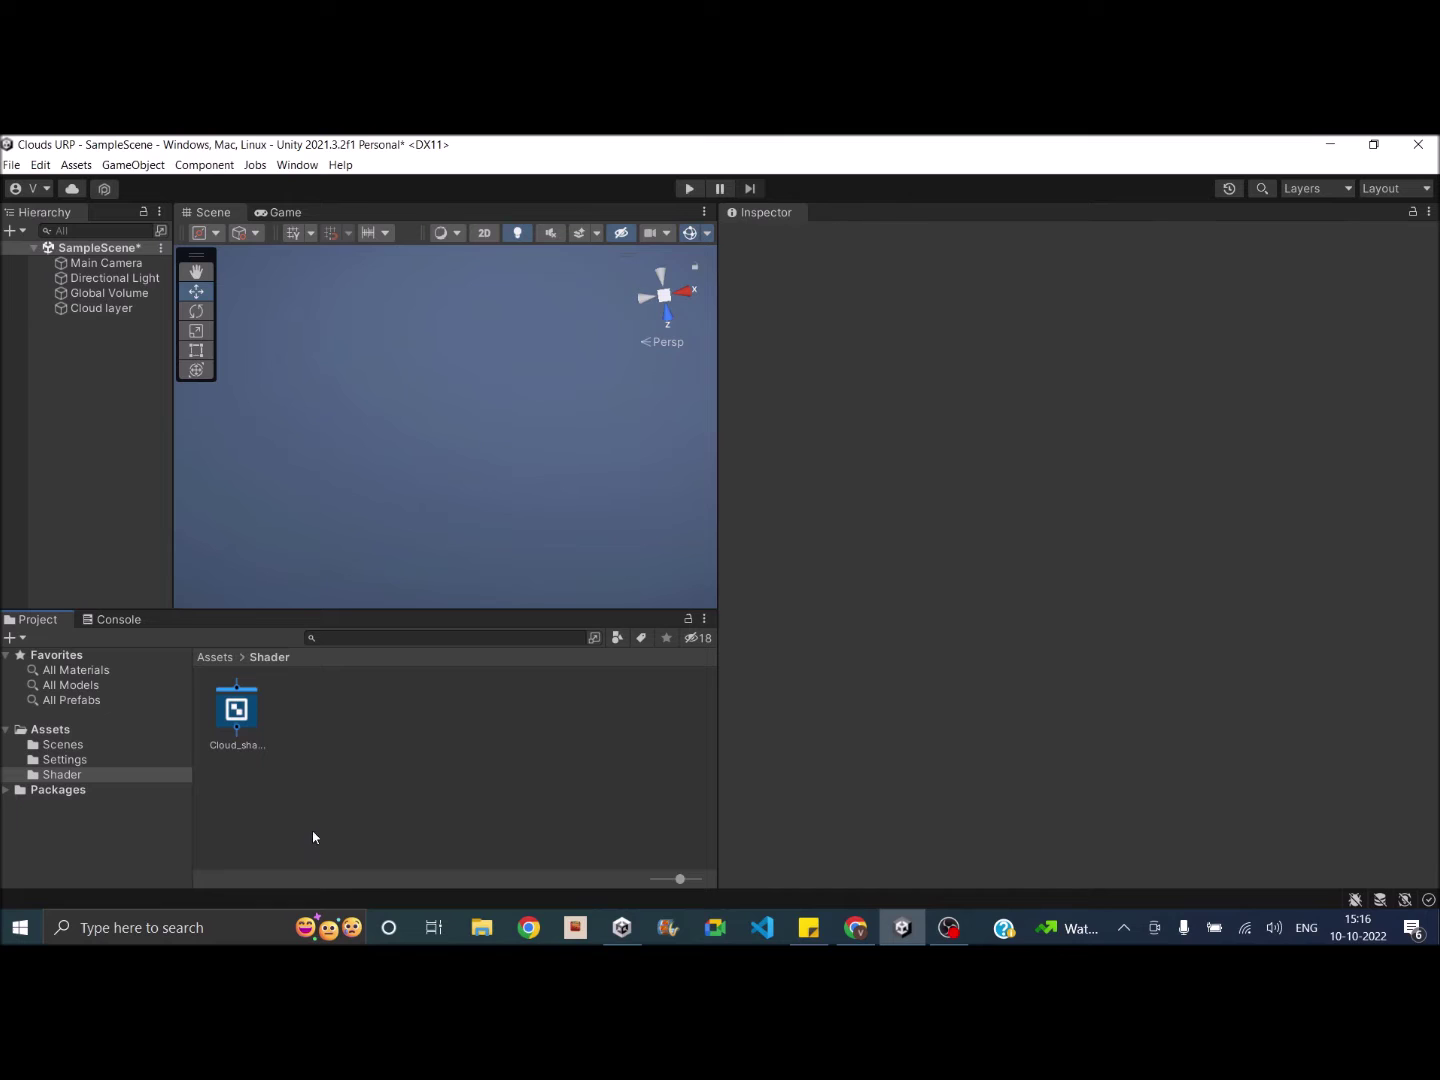
Create a material named Cloud mat from Cloud_shader in the Shader folder.
click(246, 715)
right_click(246, 715)
mouse_move(455, 297)
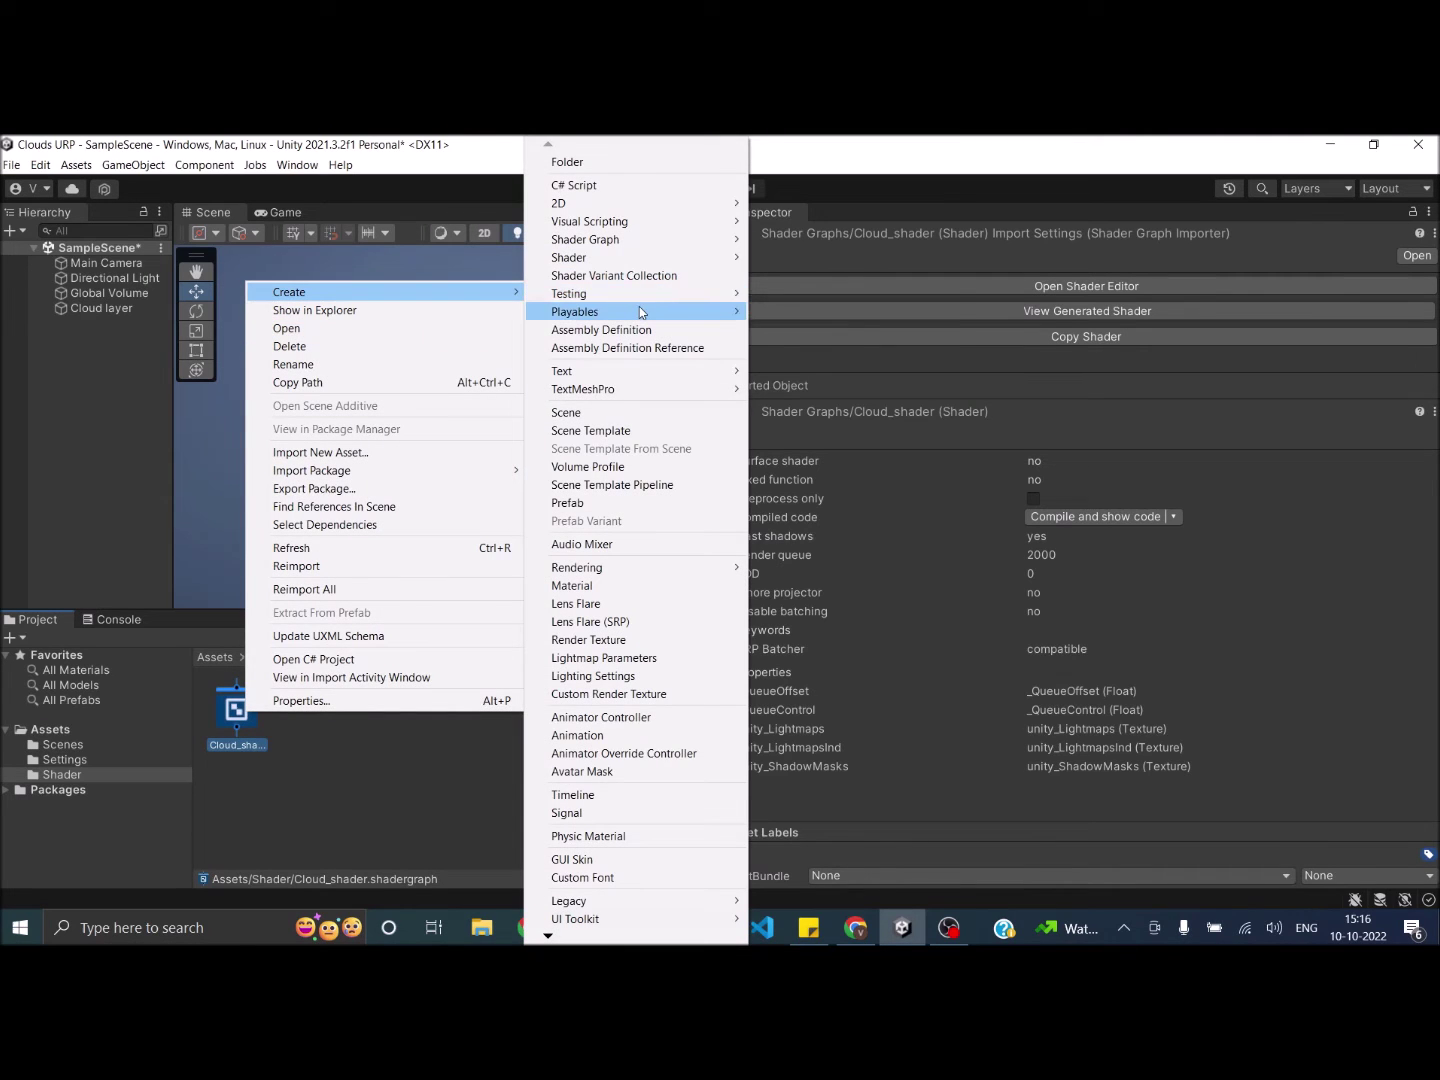
mouse_move(641, 313)
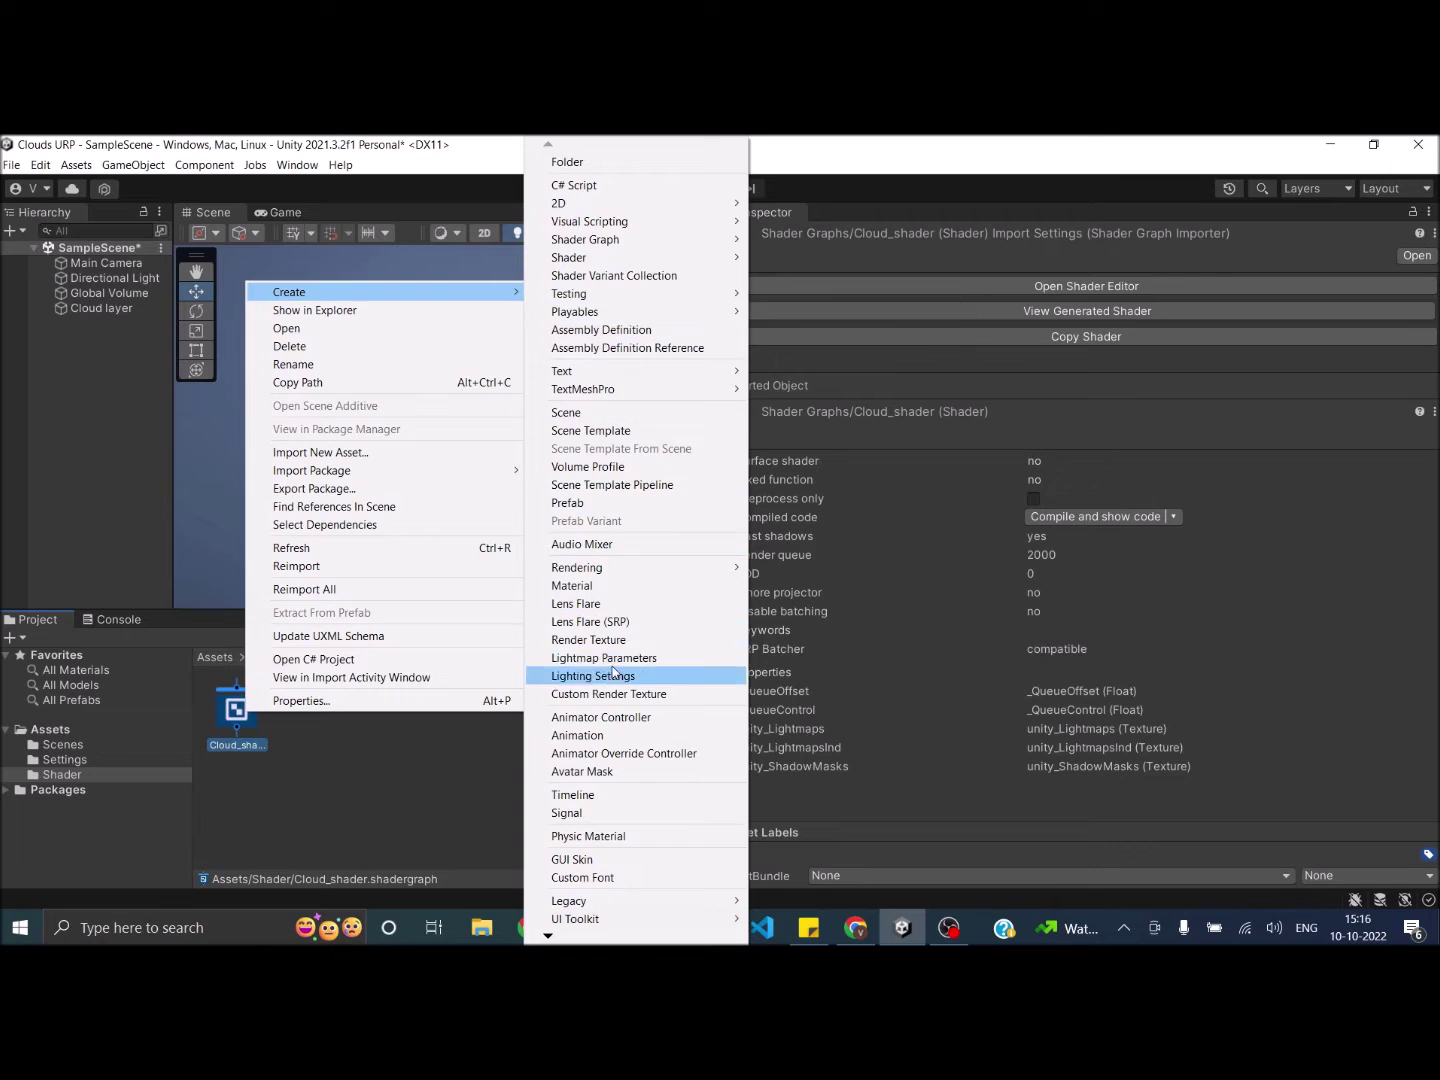
click(615, 586)
text(Cloud mat)
key(Return)
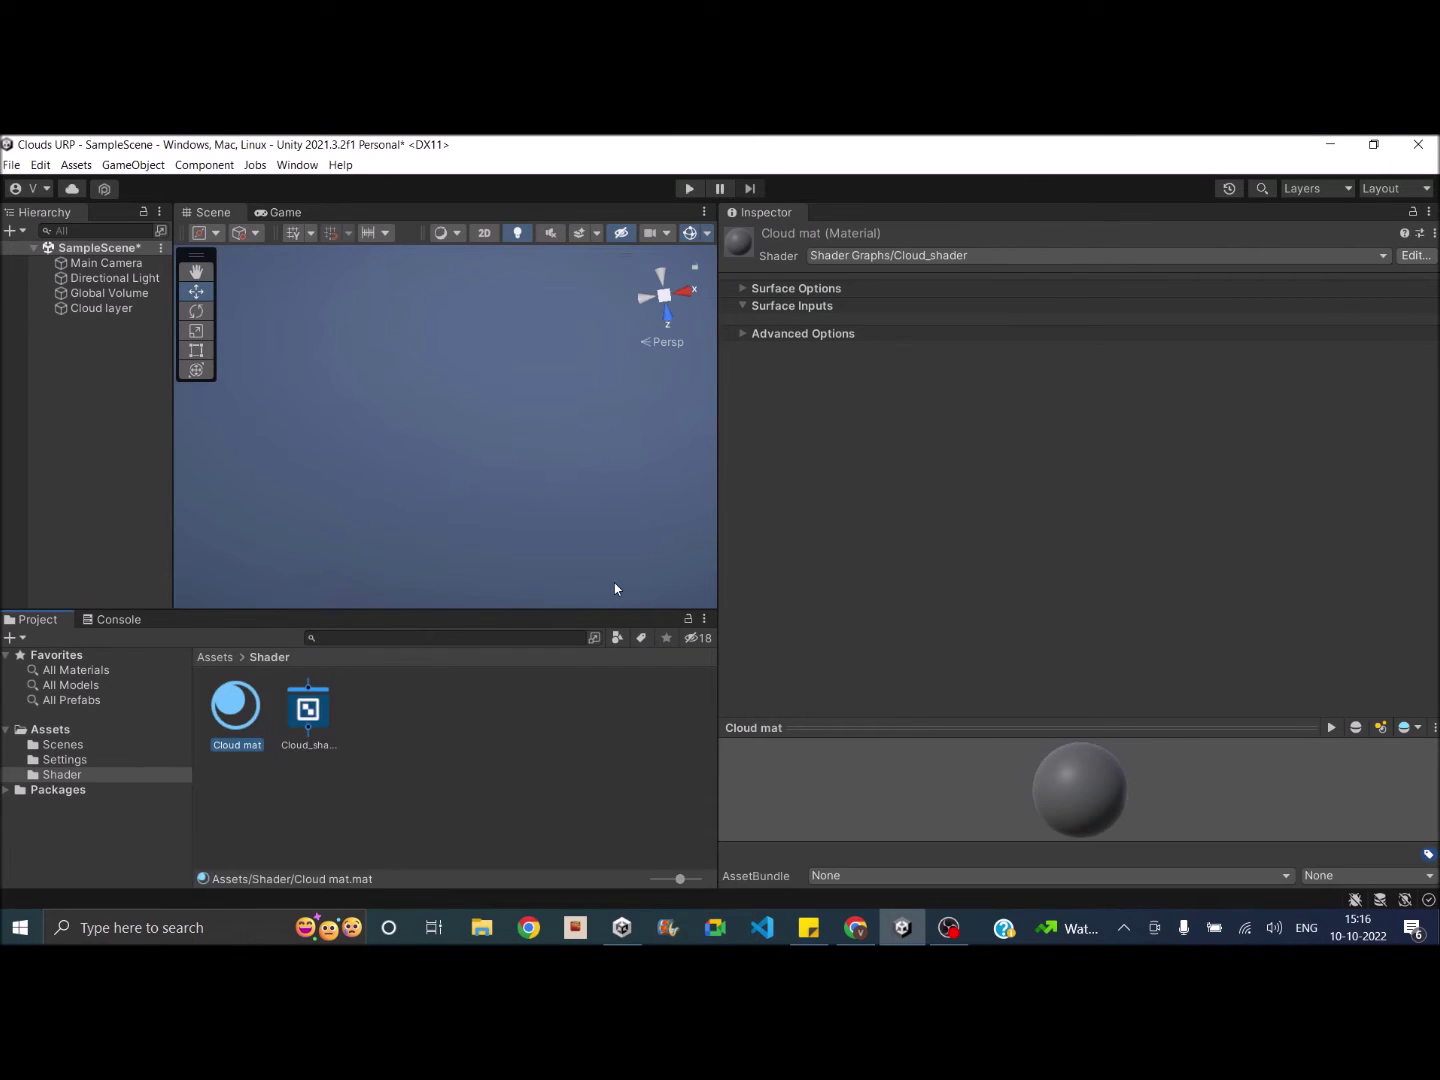
Assign Cloud mat to the Cloud layer object and check its renderer's material list.
drag(236, 726, 108, 310)
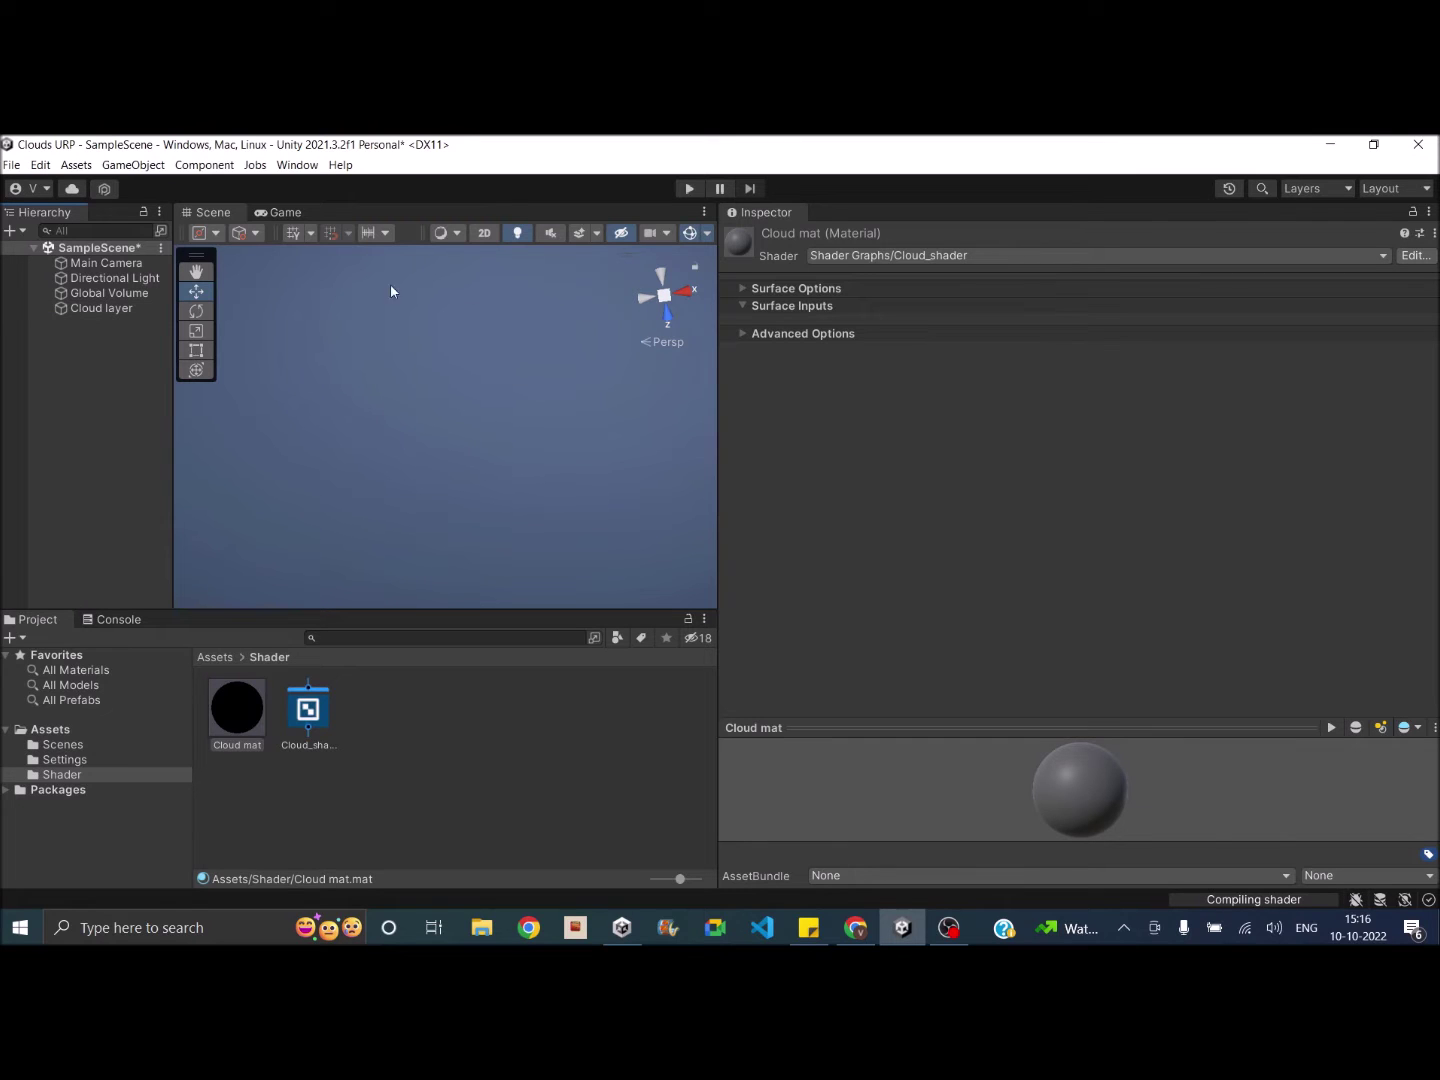
click(104, 309)
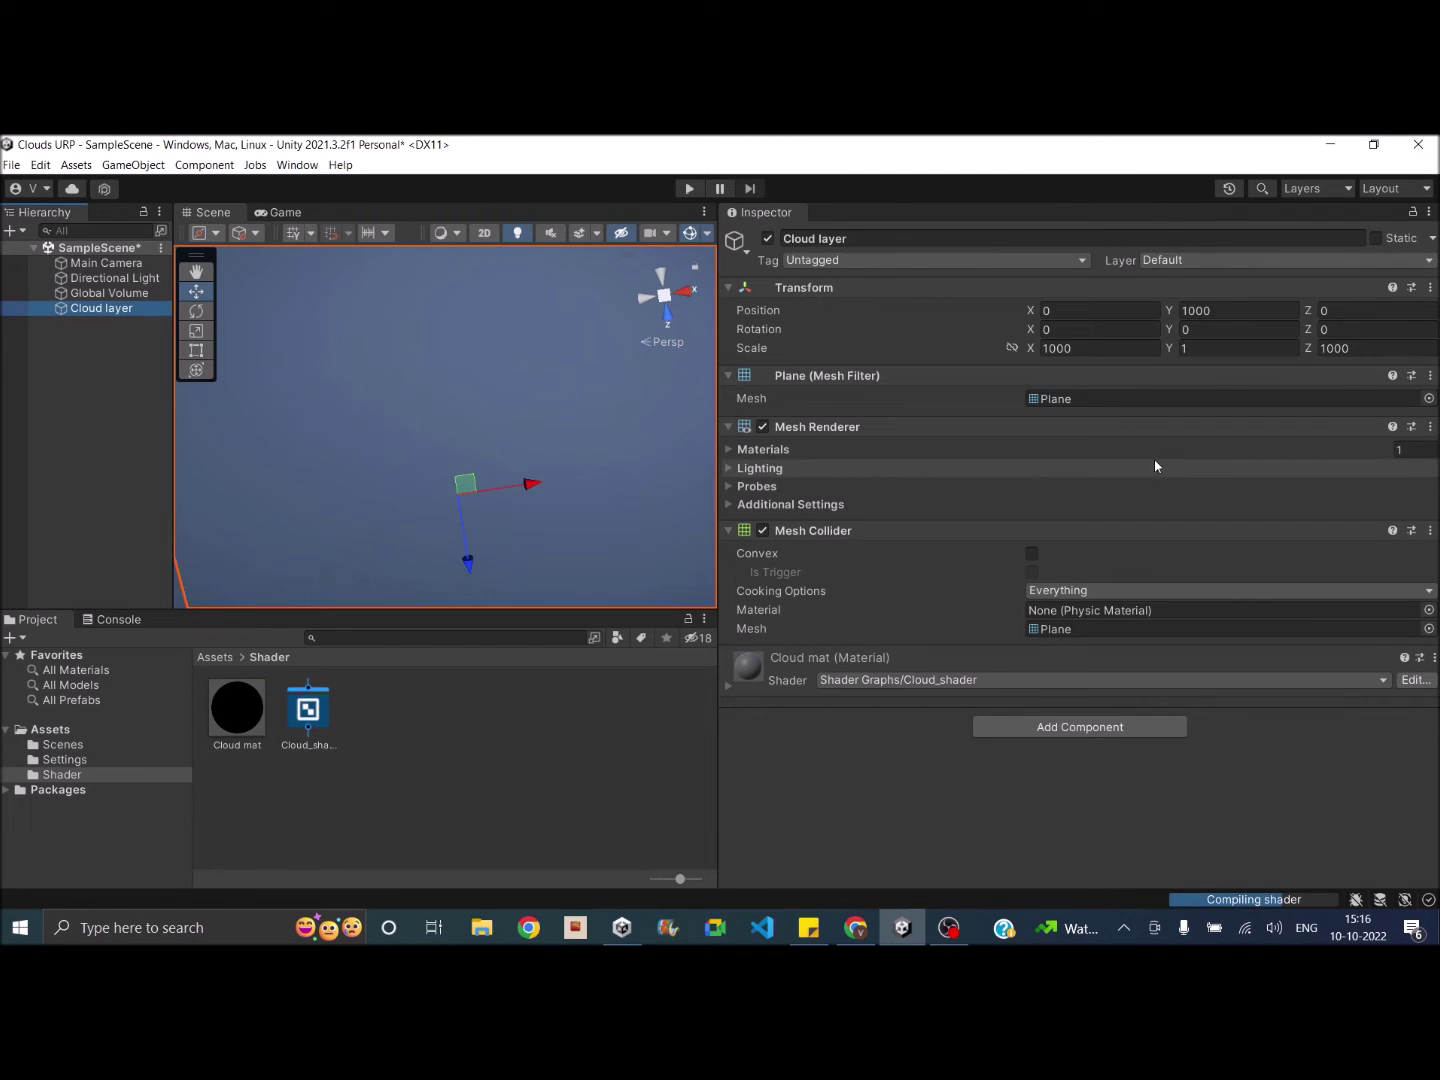
click(740, 451)
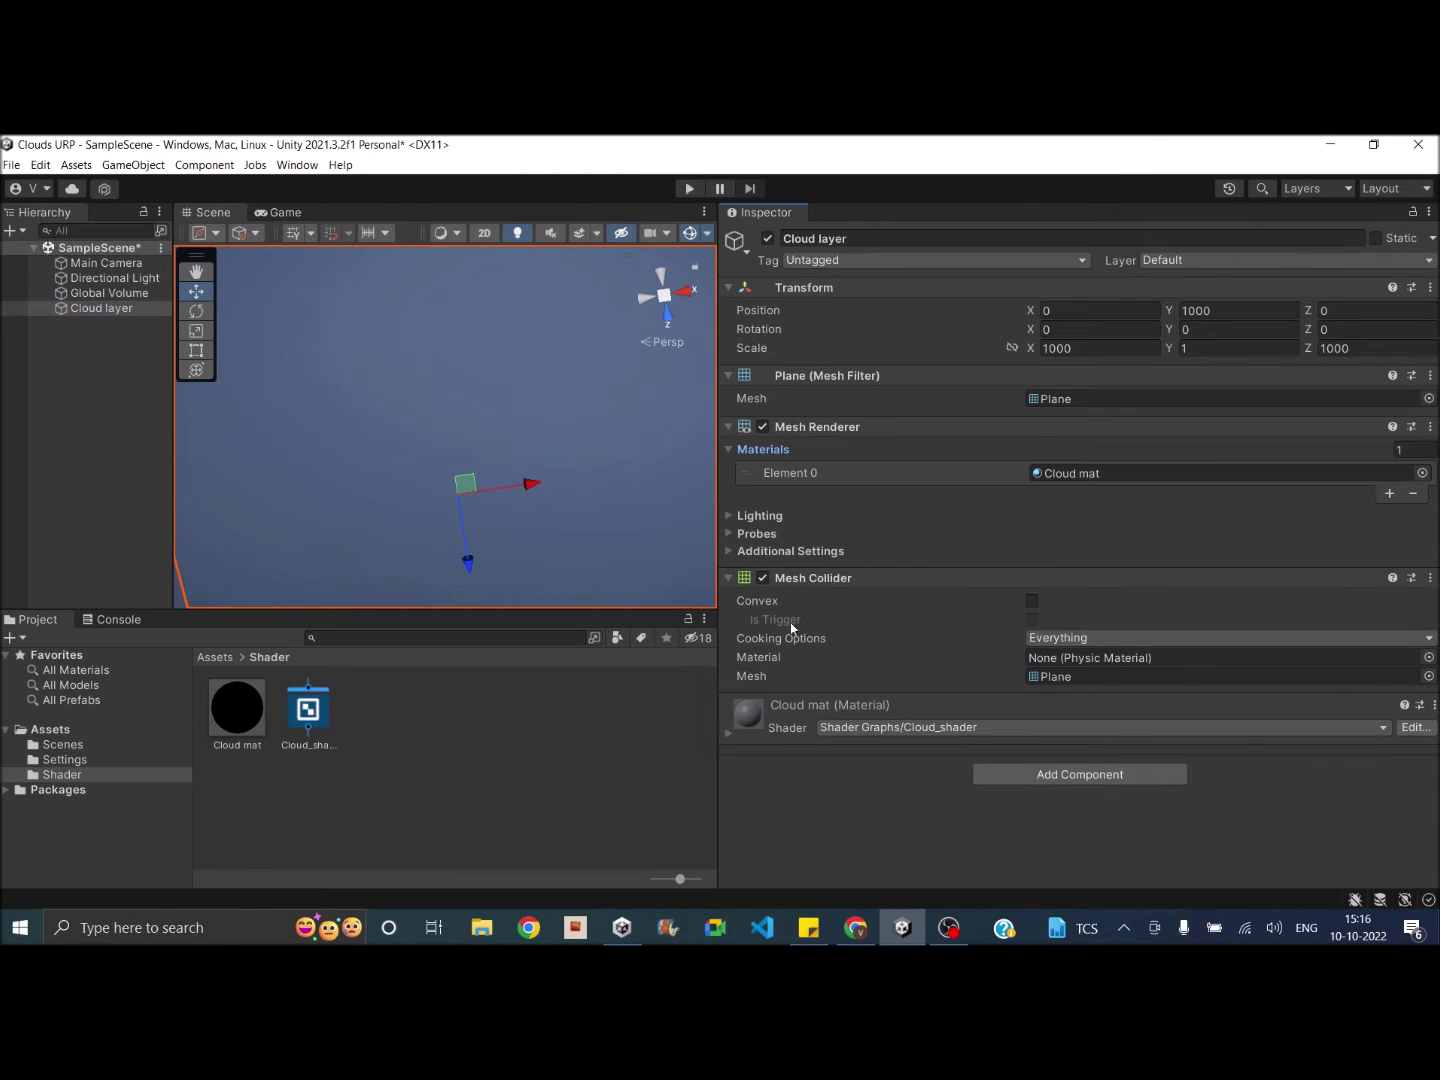
Open Cloud_shader in the graph editor, dock it beside the Inspector and widen that area.
double_click(315, 718)
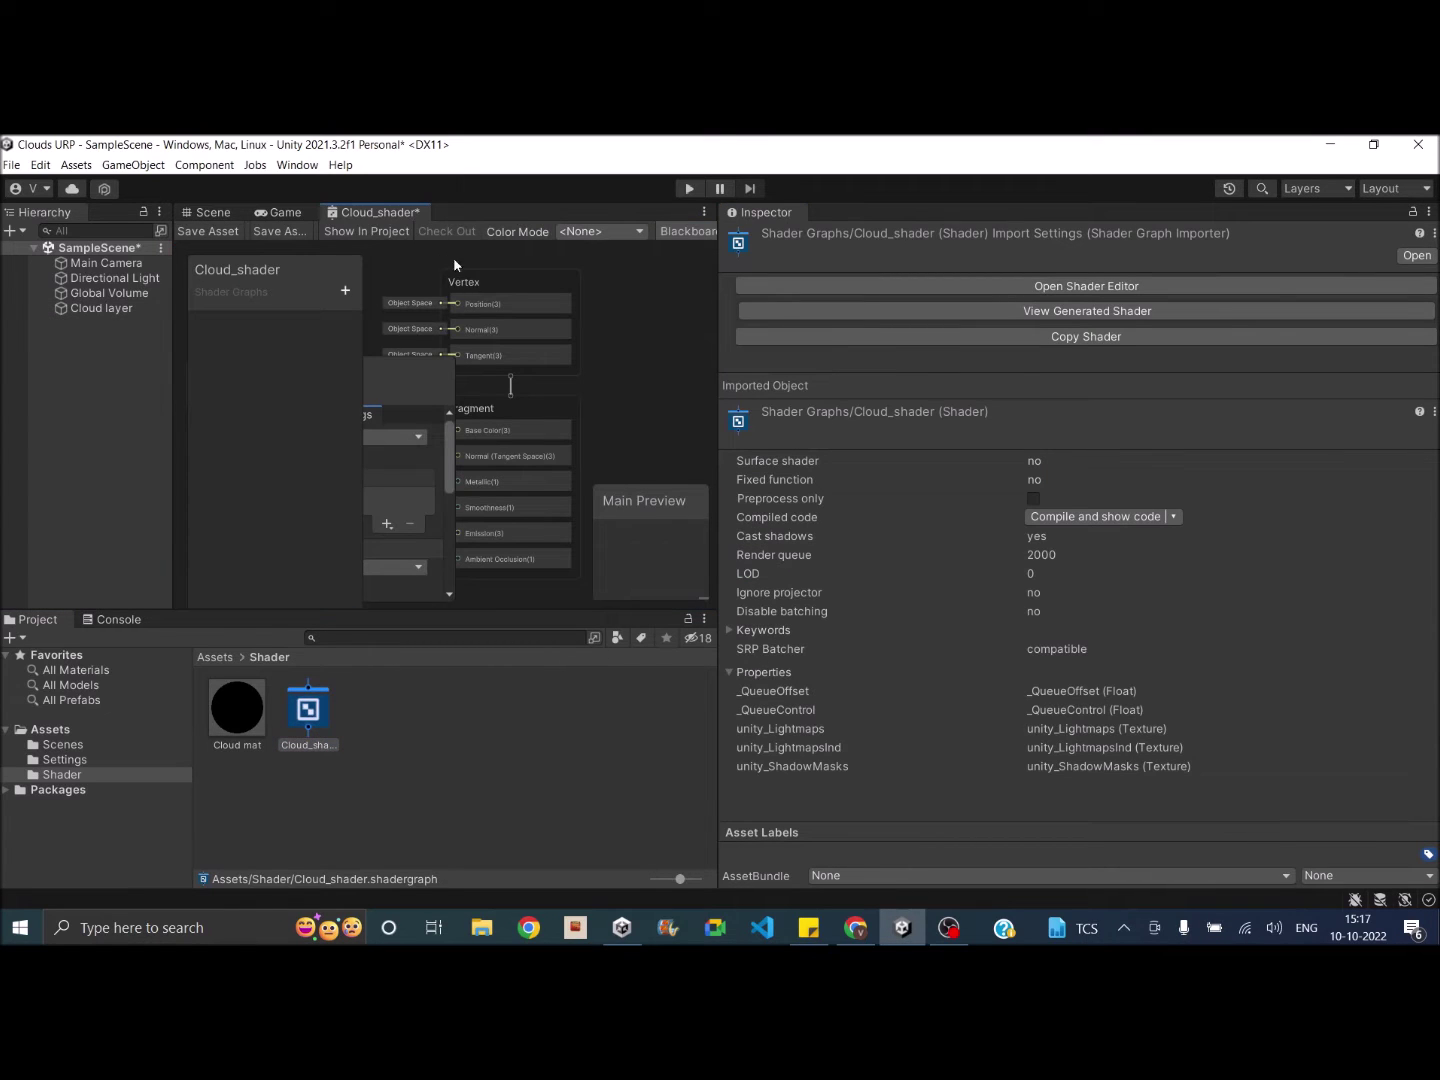
drag(376, 214, 880, 222)
drag(714, 429, 498, 440)
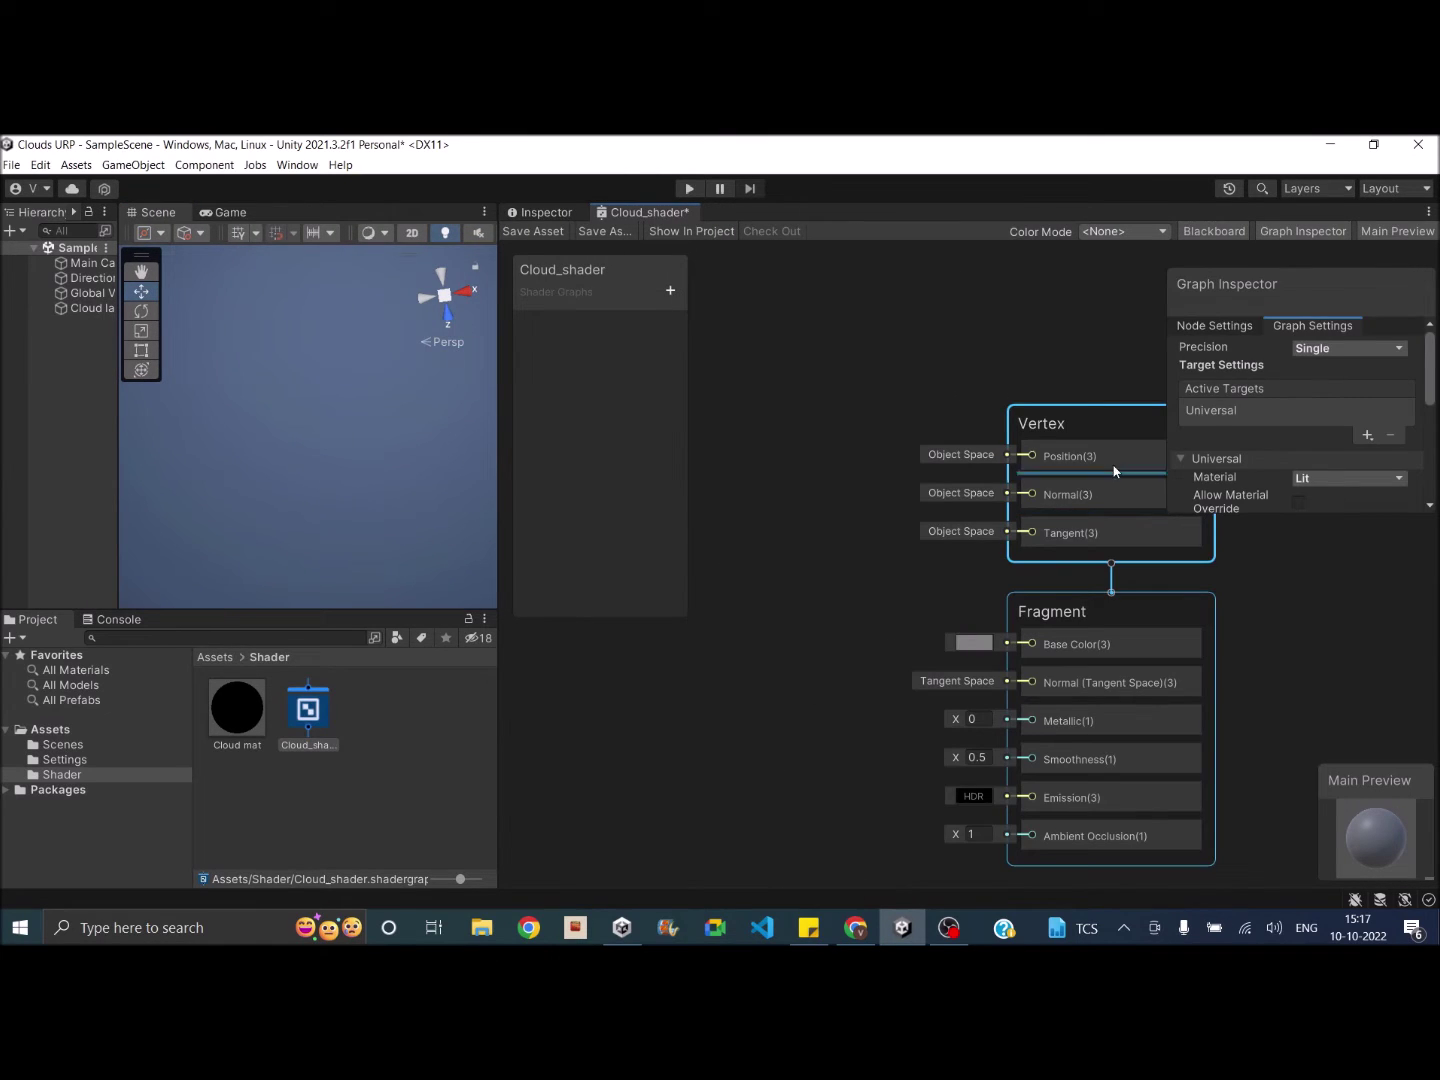
Set the graph's Surface Type to Transparent and its Render Face to Both.
scroll(1302, 376, down, 3)
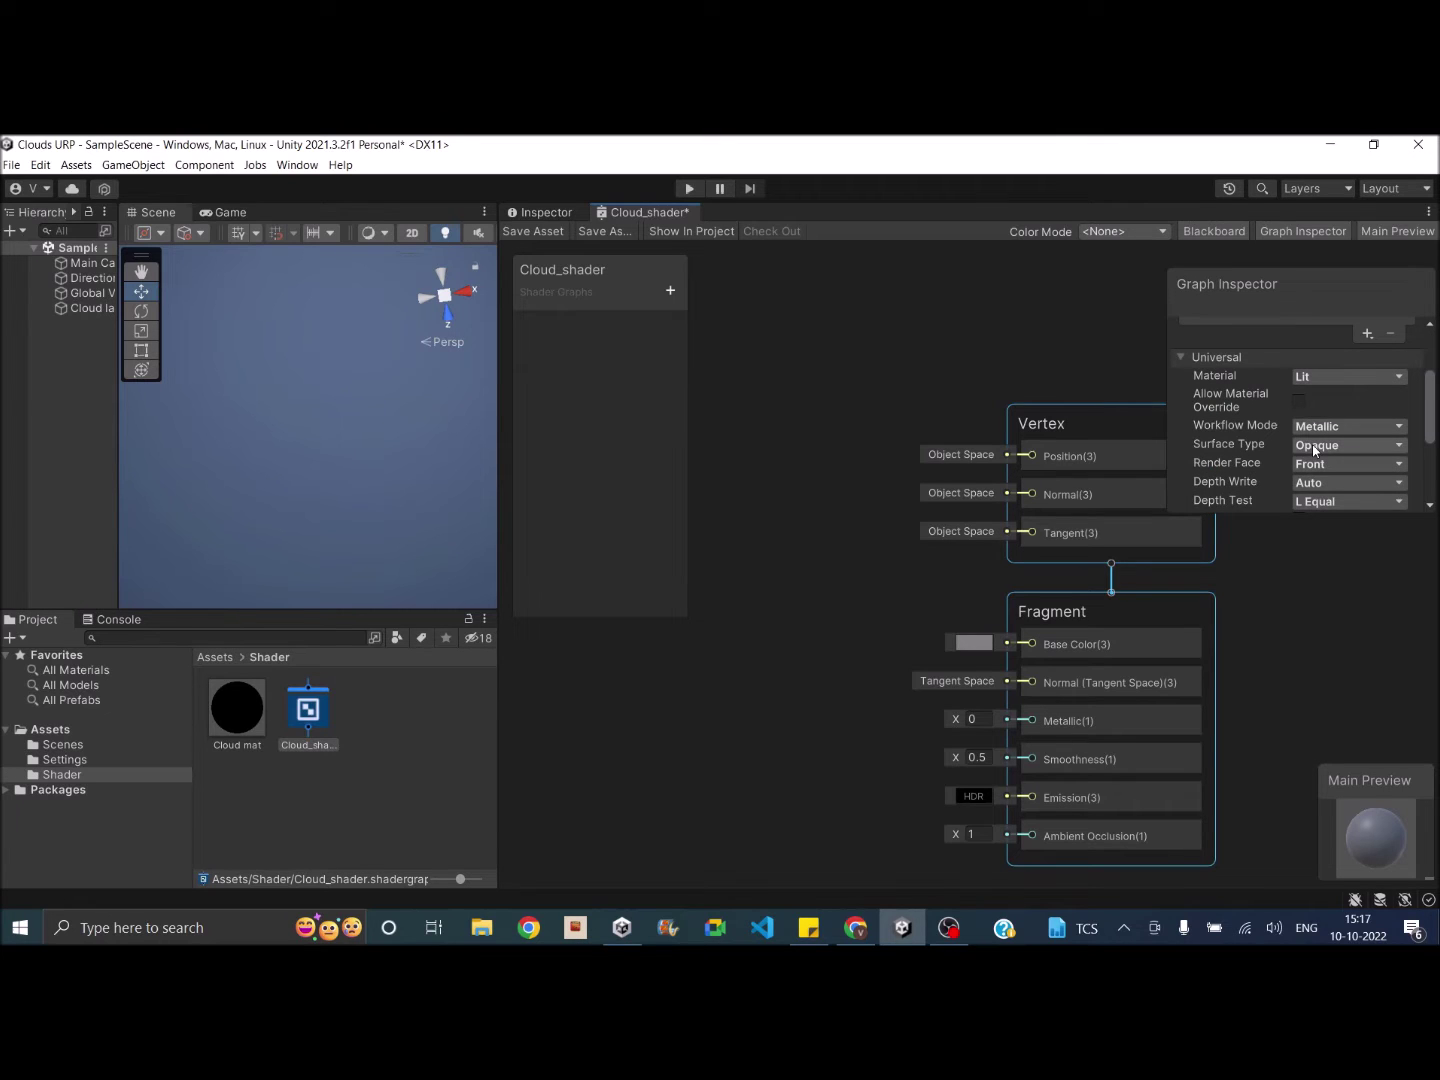
click(1313, 451)
click(1338, 489)
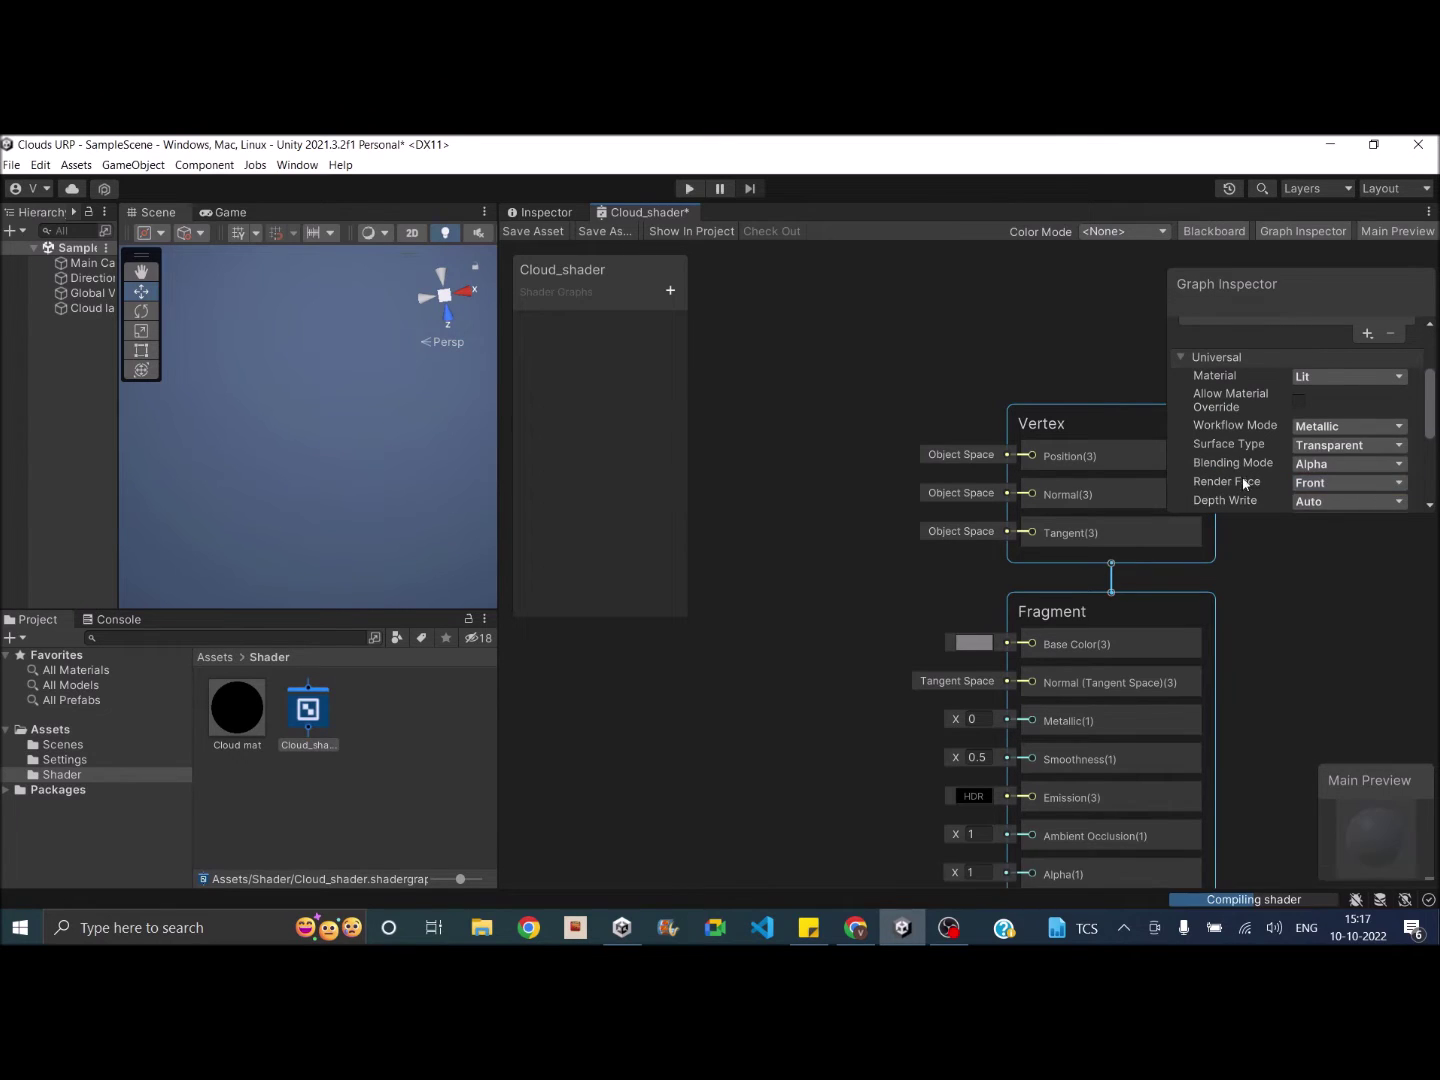
click(1317, 489)
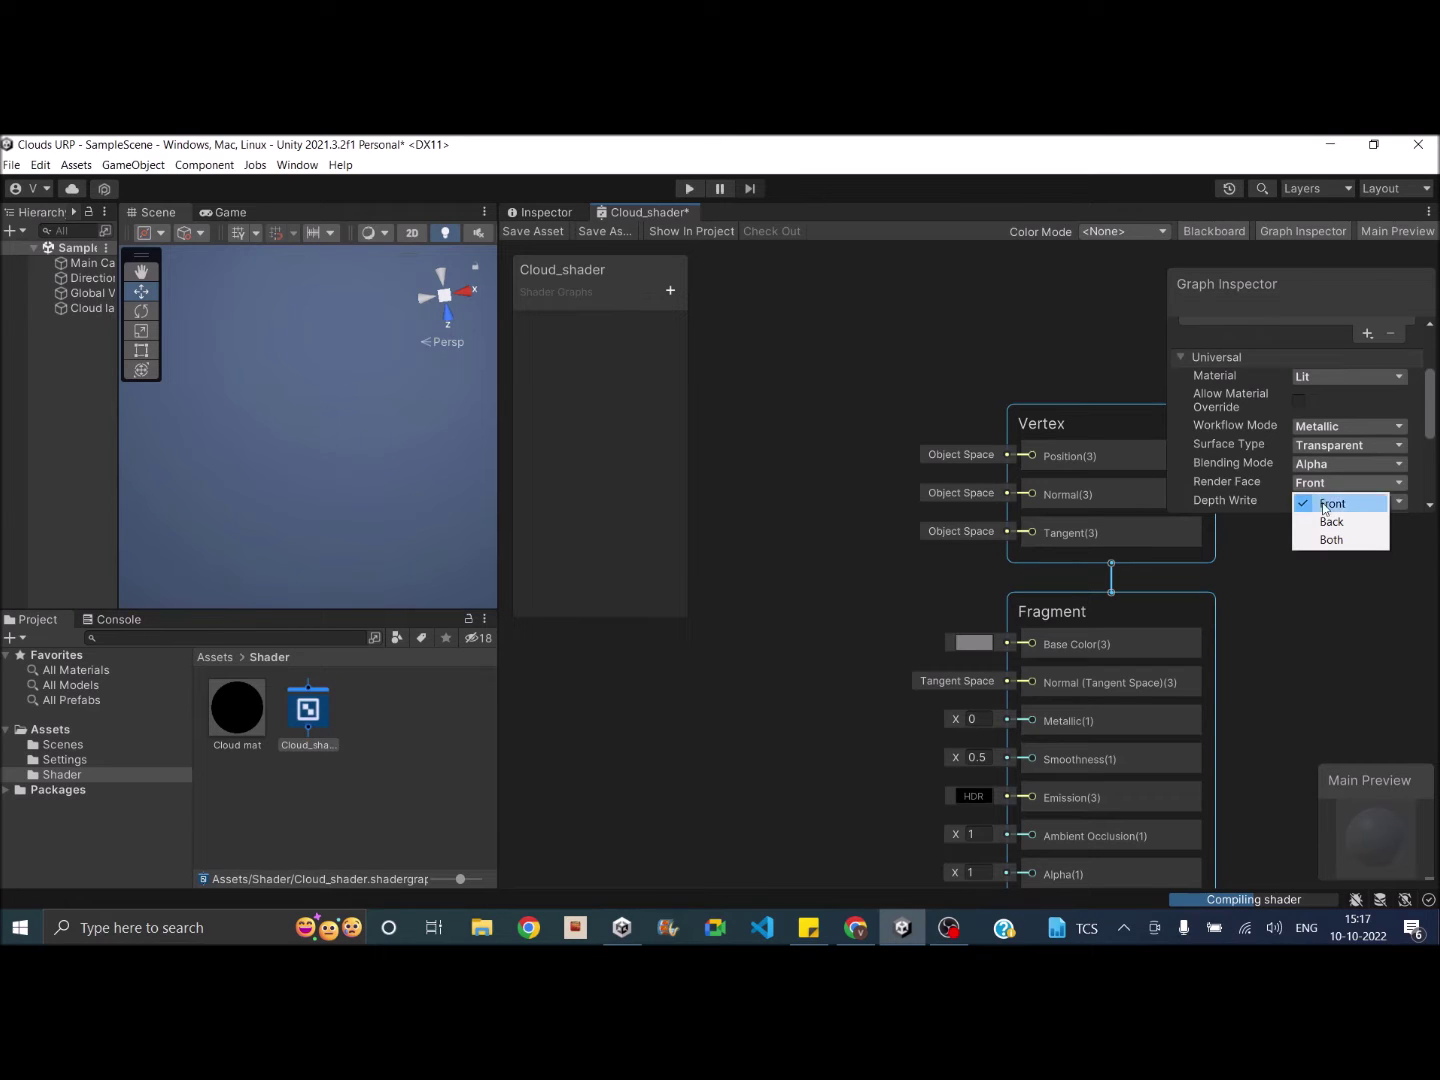
click(1330, 539)
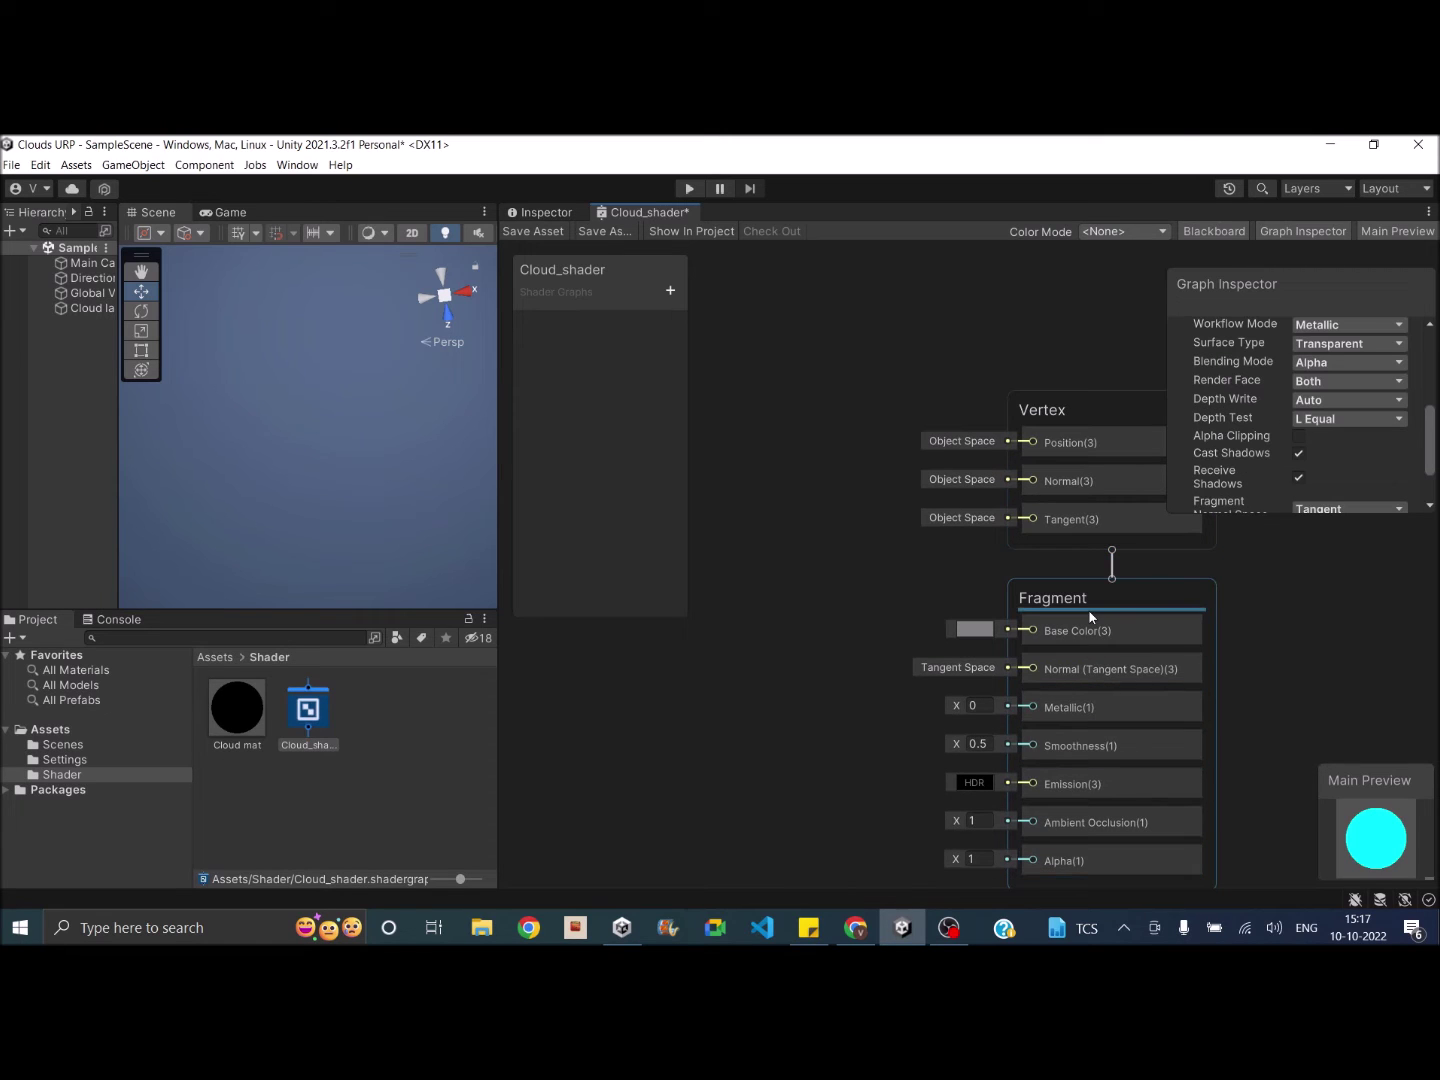
Remove the Normal, Metallic, Smoothness, Emission and Ambient Occlusion blocks from the Fragment stage, keeping only Base Color and Alpha.
click(1112, 678)
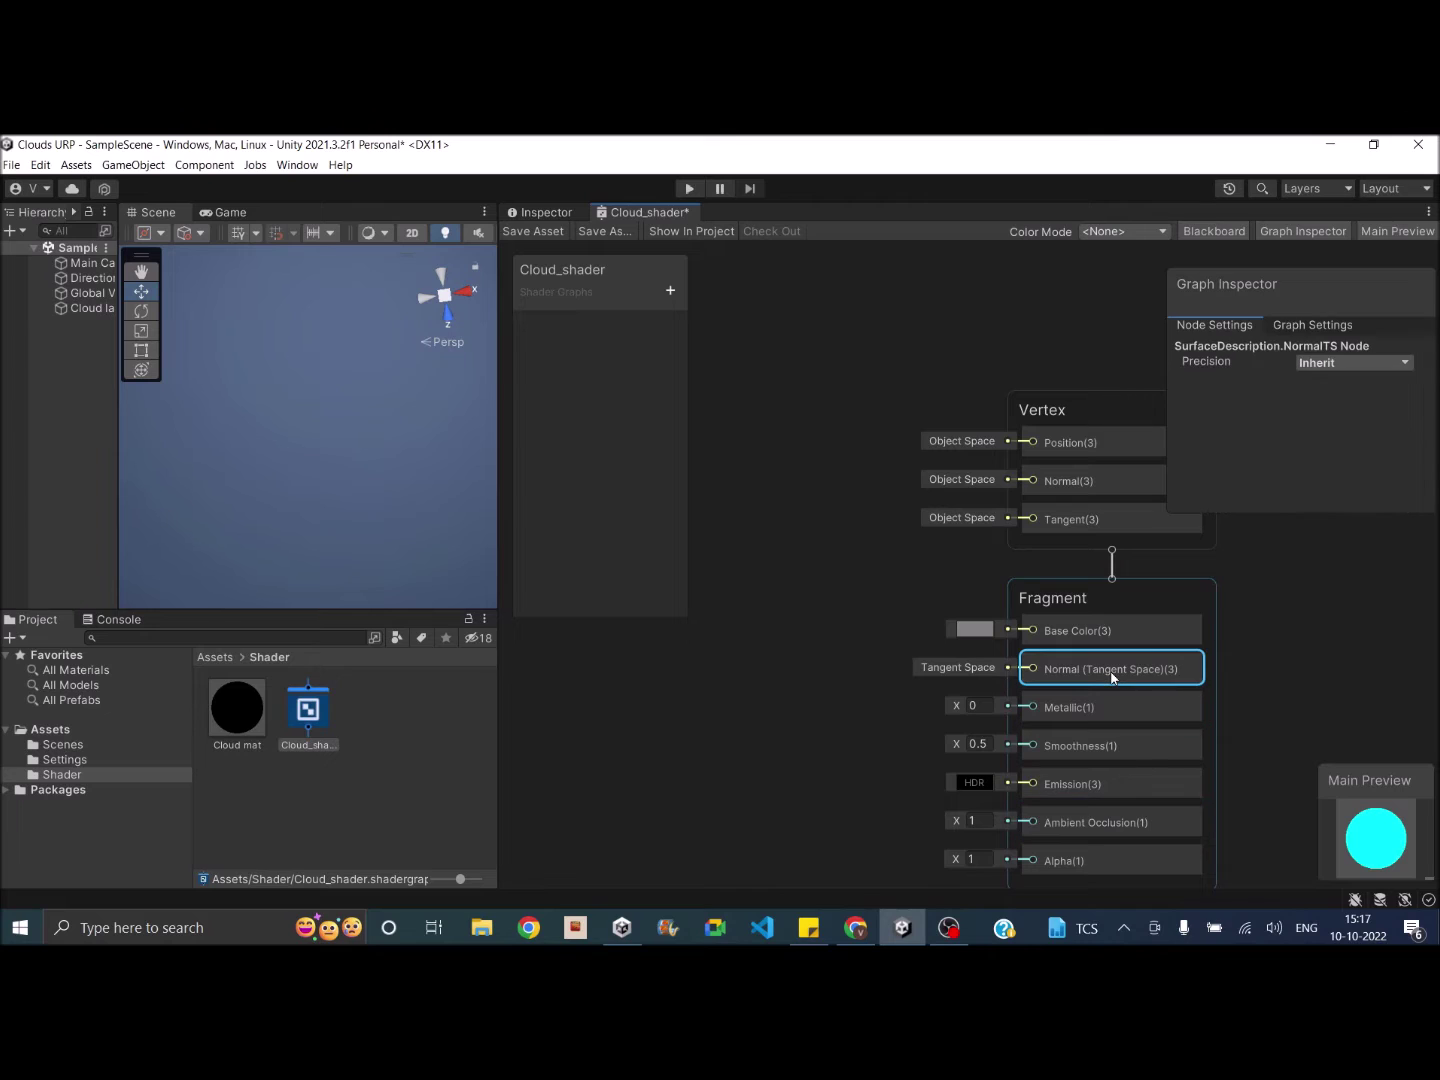
click(1101, 678)
key(Delete)
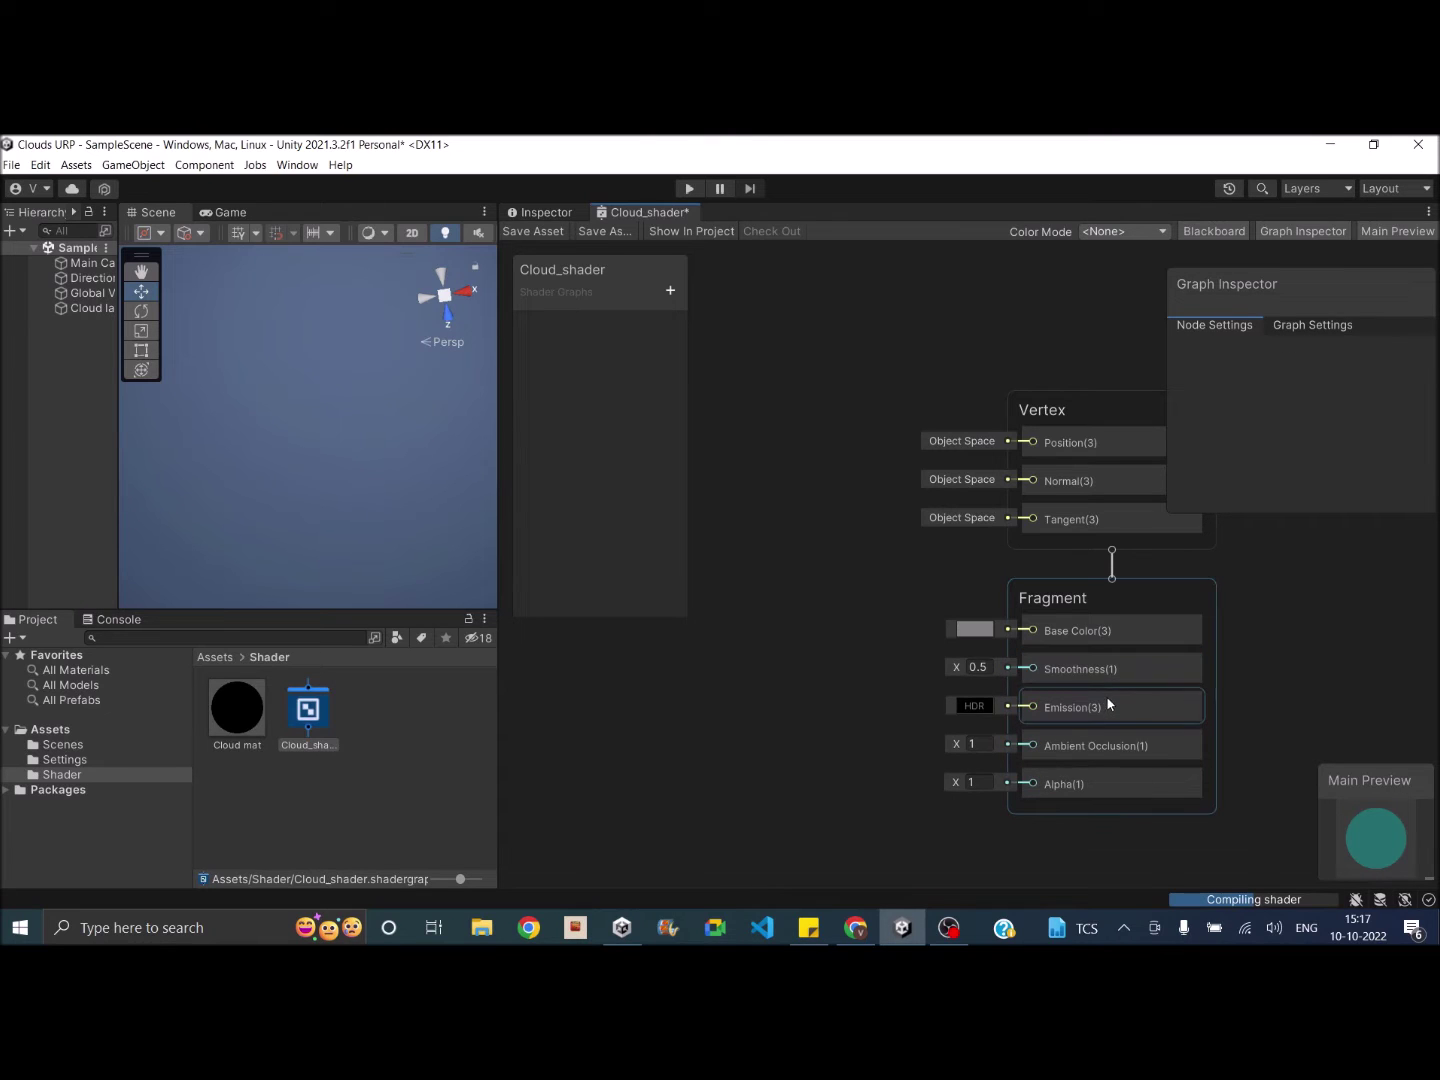
click(1104, 680)
key(Delete)
click(1108, 697)
click(1105, 668)
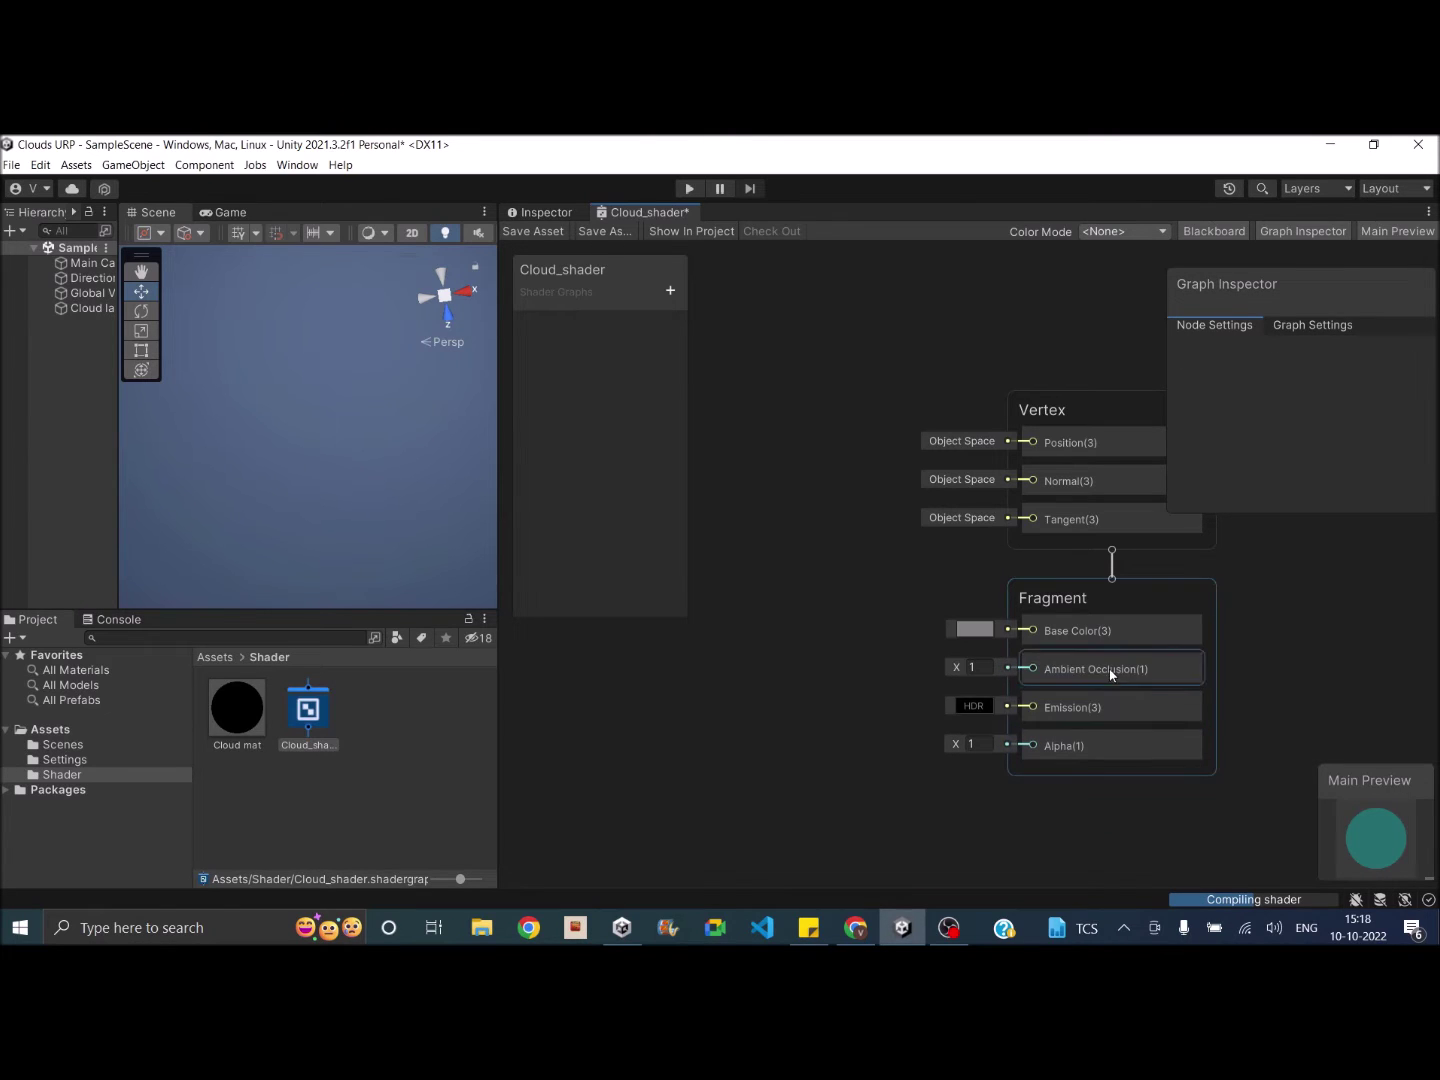
key(Delete)
click(1060, 668)
key(Delete)
drag(1047, 669, 1120, 605)
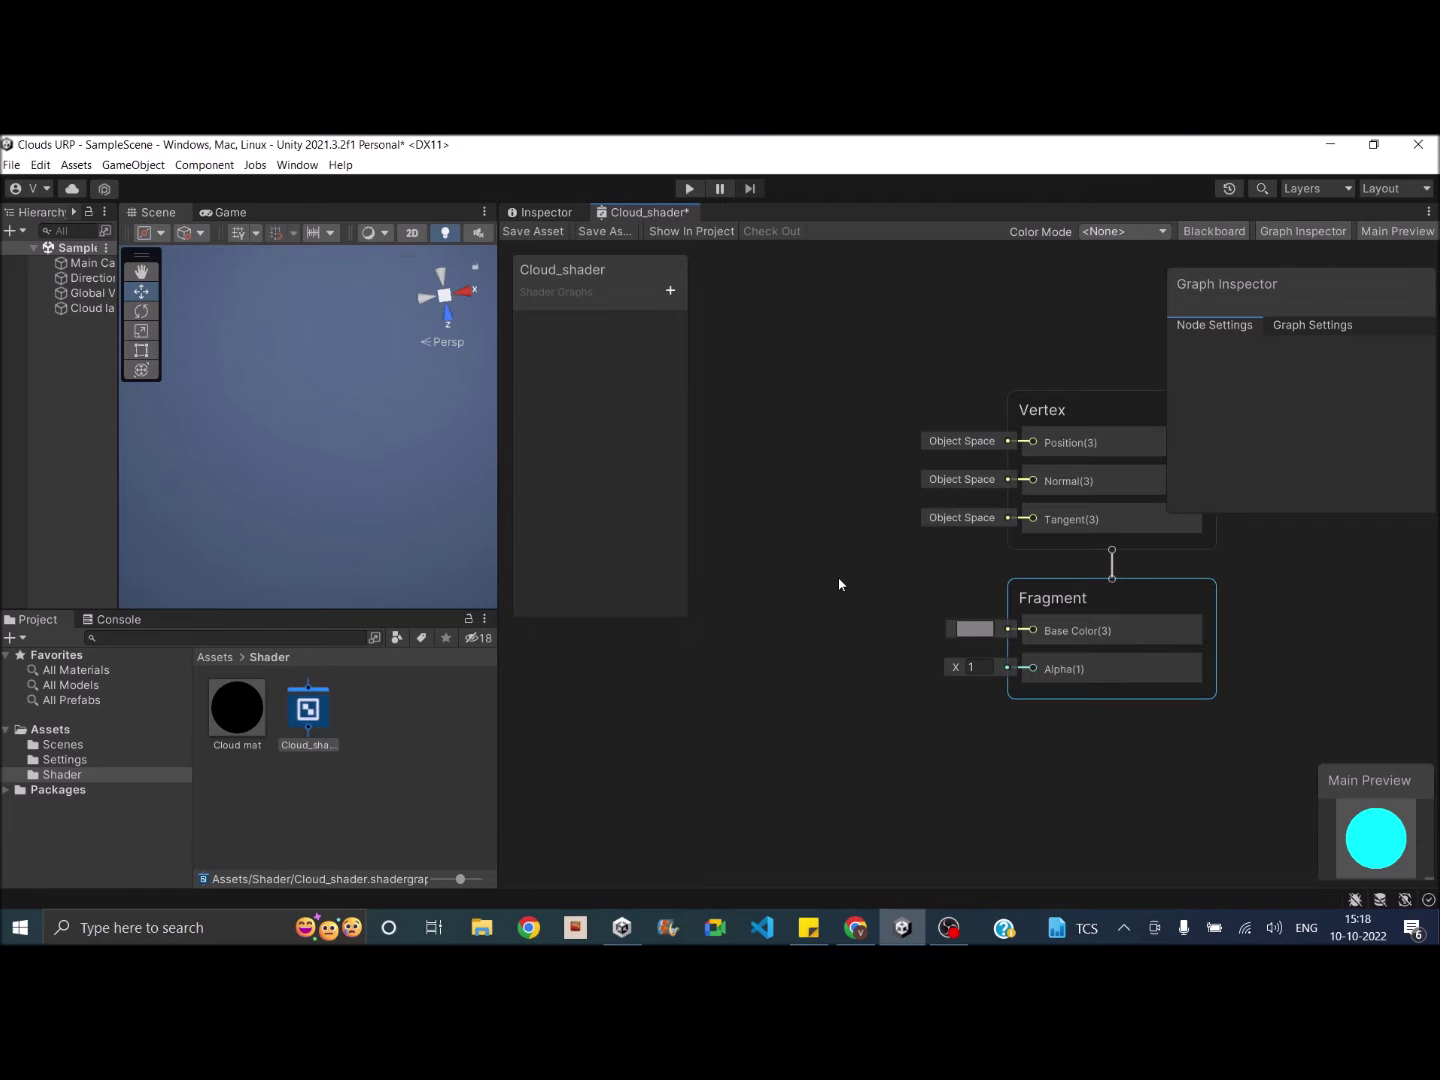
Add a Simple Noise node in the empty graph area beside the Vertex and Fragment stages.
scroll(751, 604, down, 4)
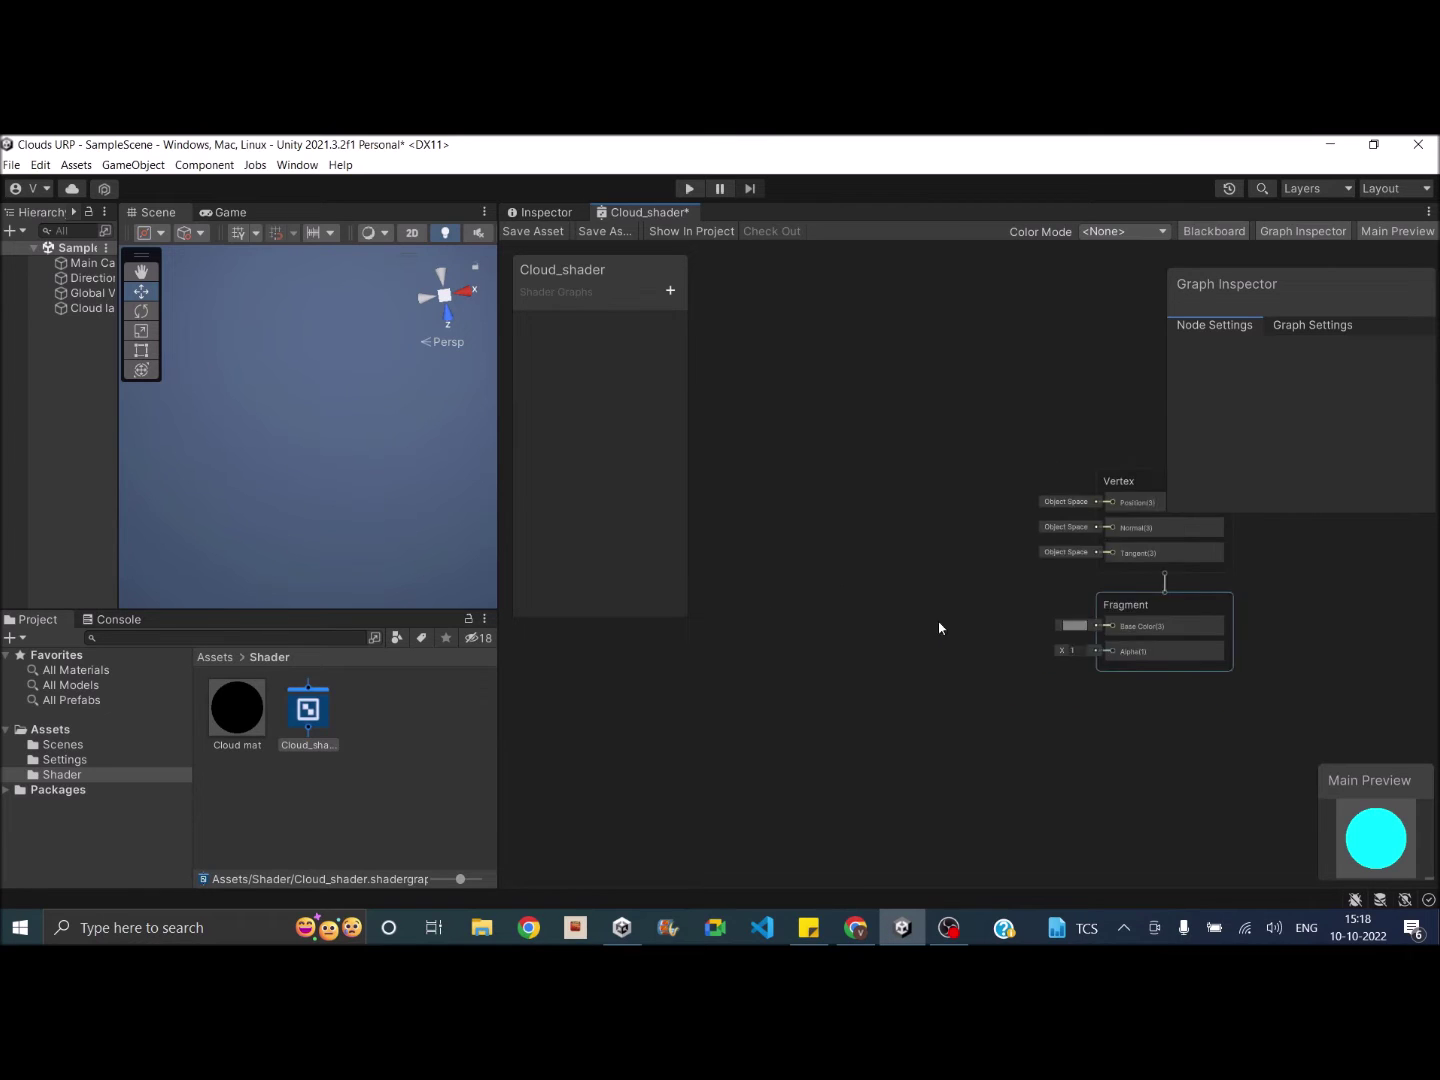
right_click(788, 553)
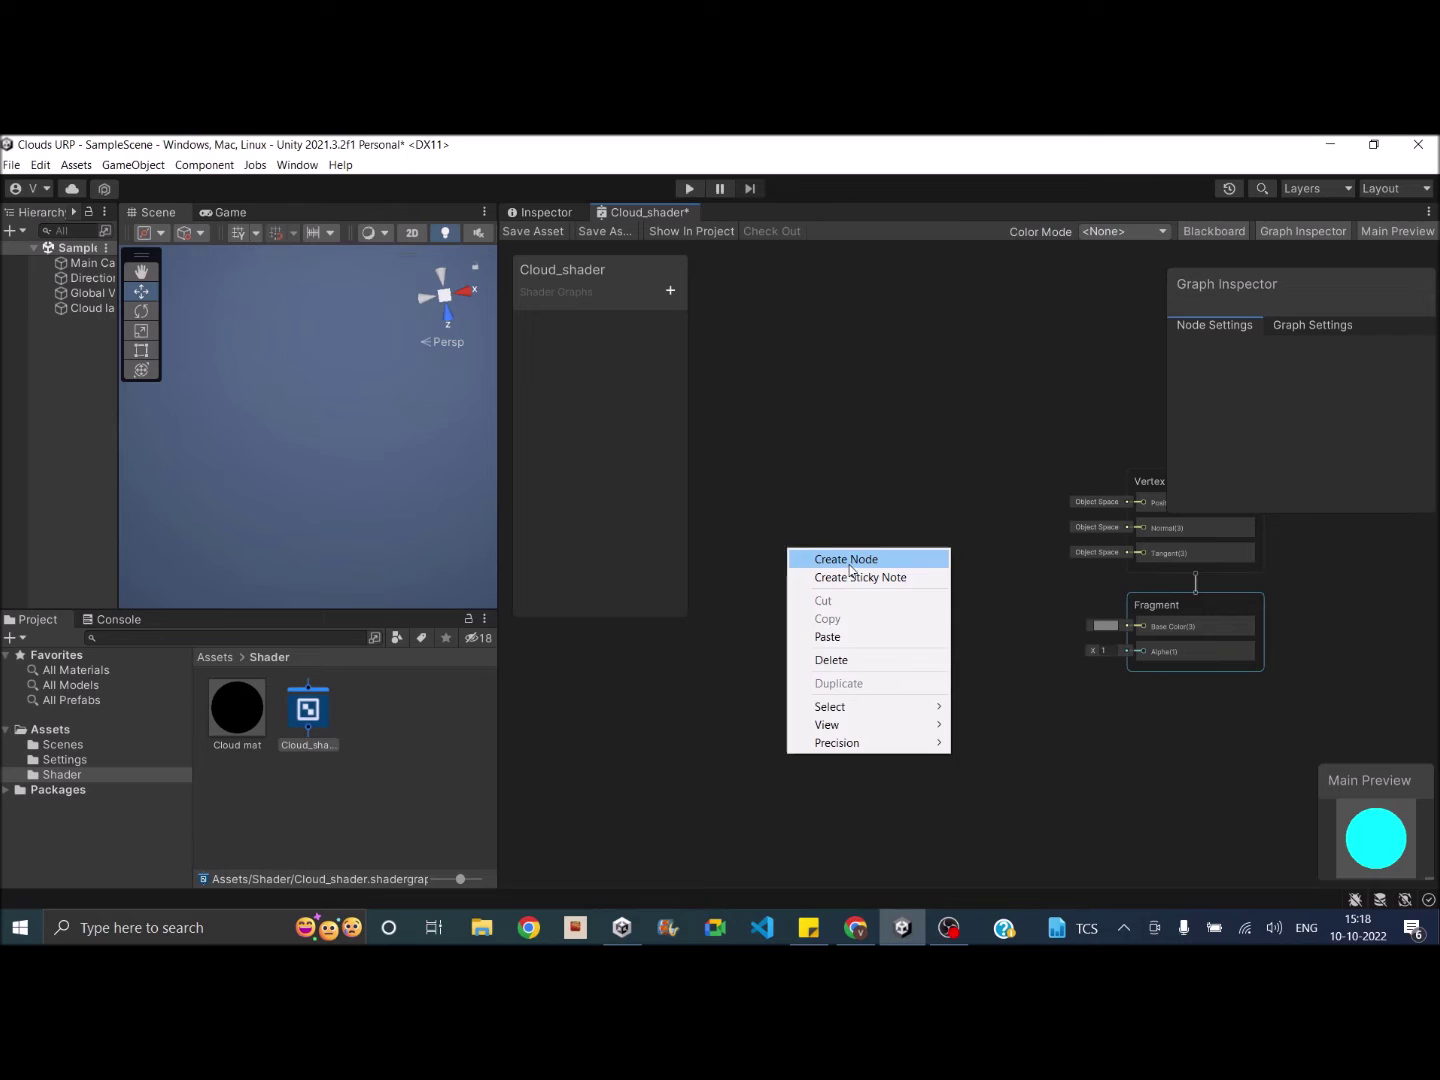
click(848, 560)
text(noise)
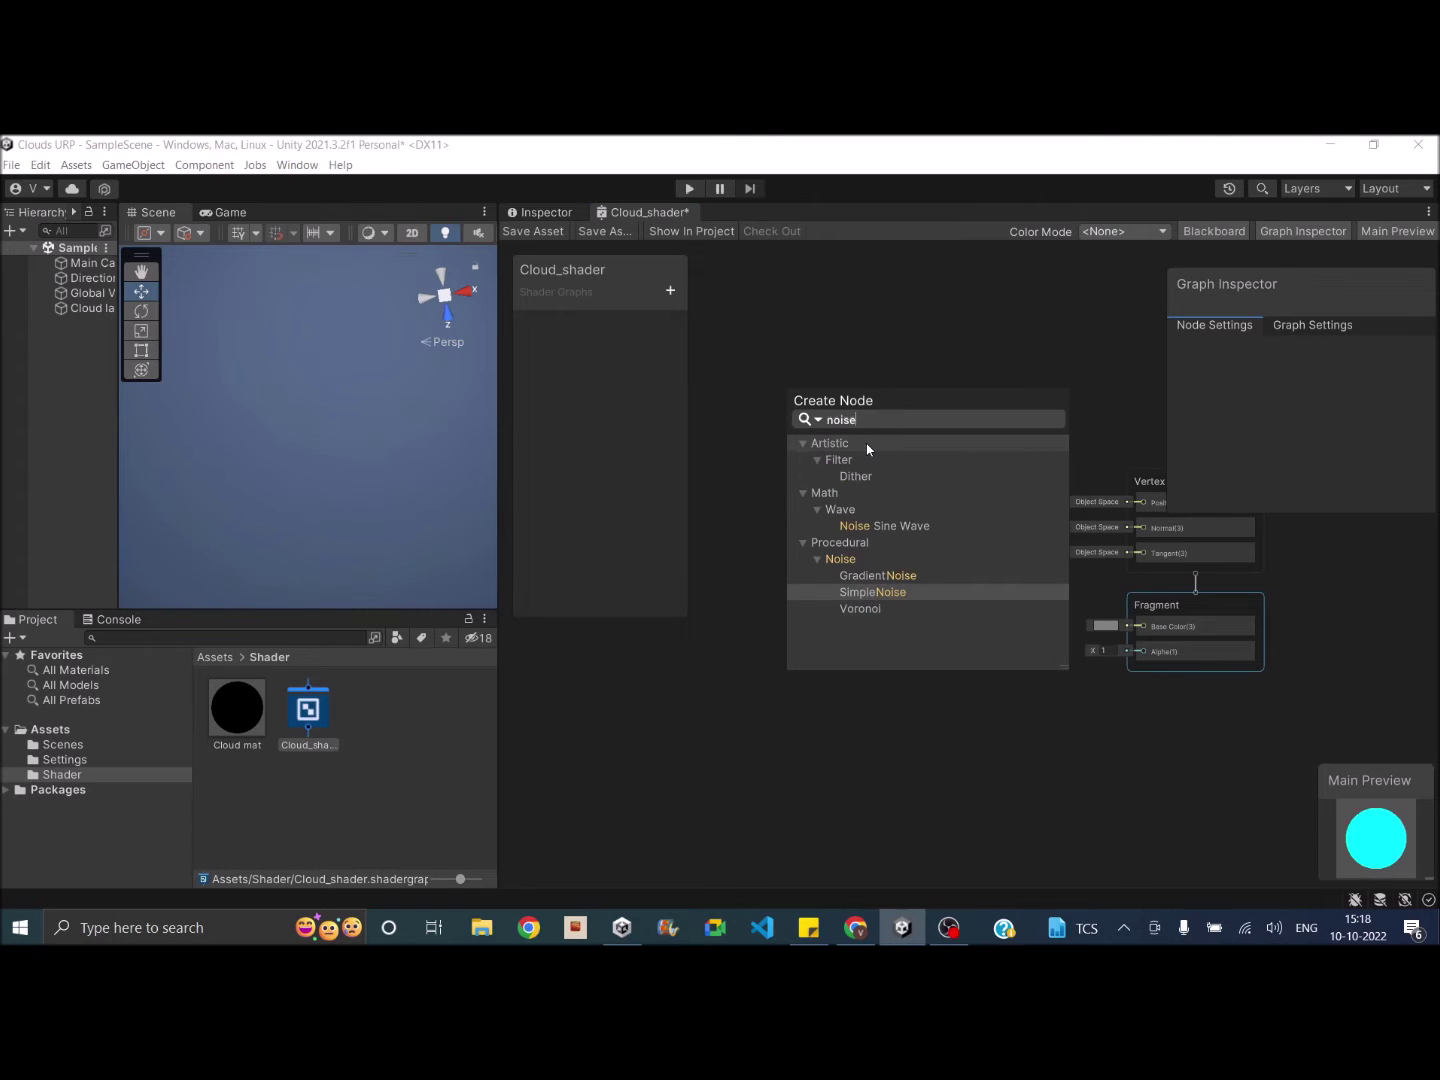
click(904, 594)
drag(832, 585, 781, 499)
Set the Simple Noise node's Scale to 30 and move the node level with the Fragment stage.
drag(690, 535, 726, 543)
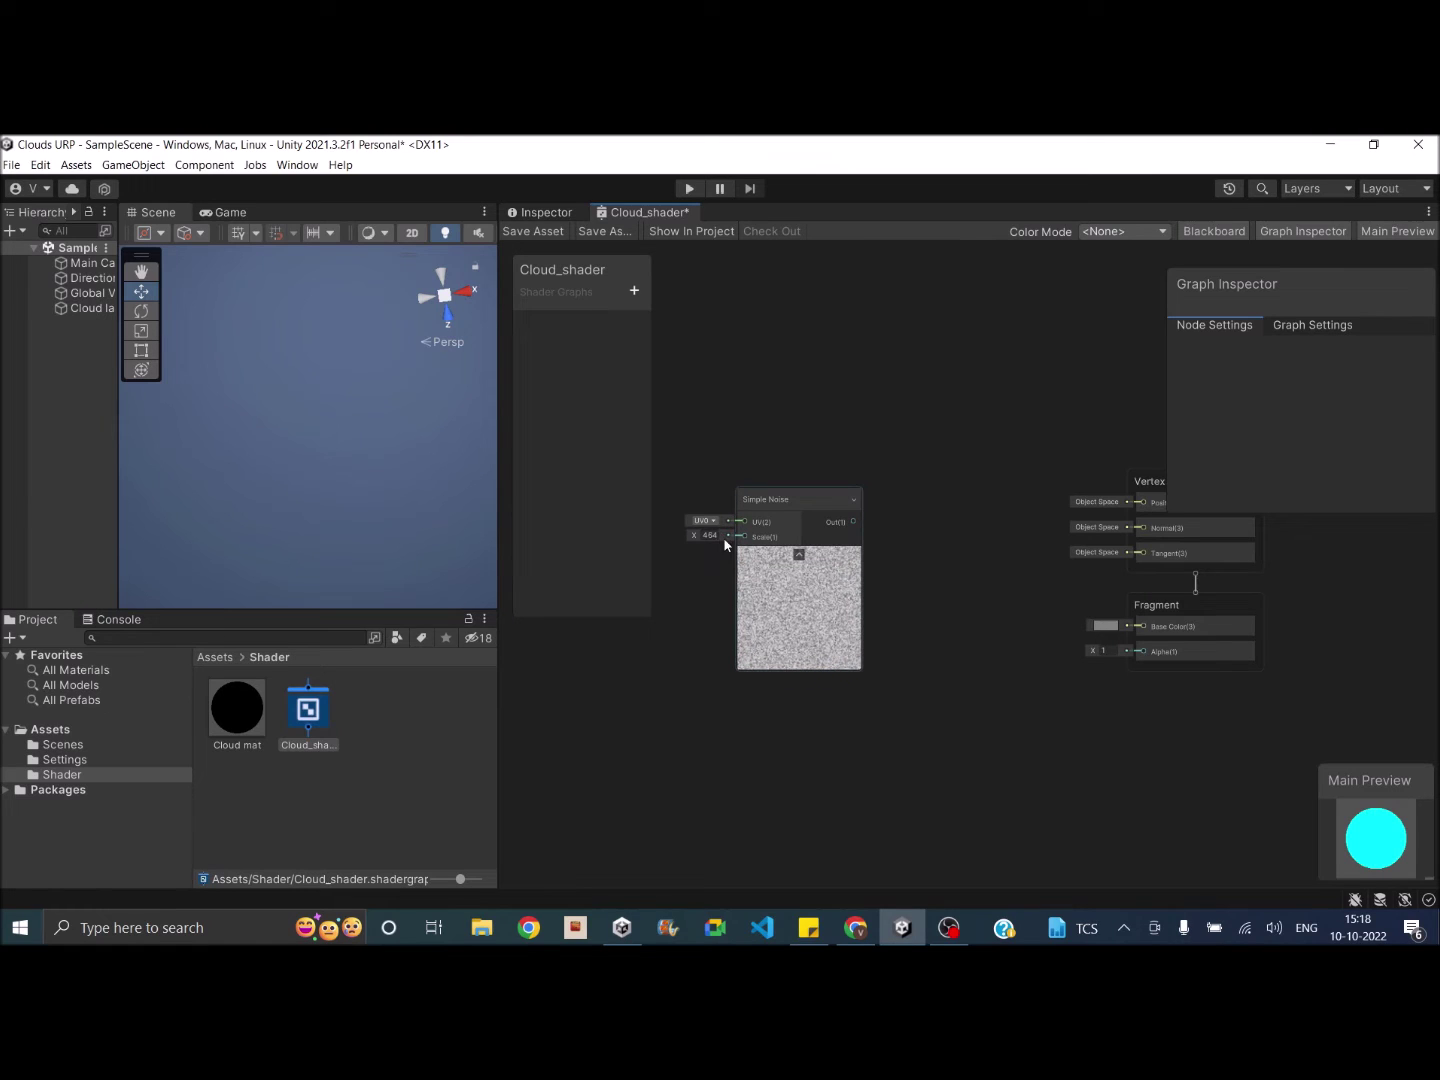
click(710, 535)
text(30)
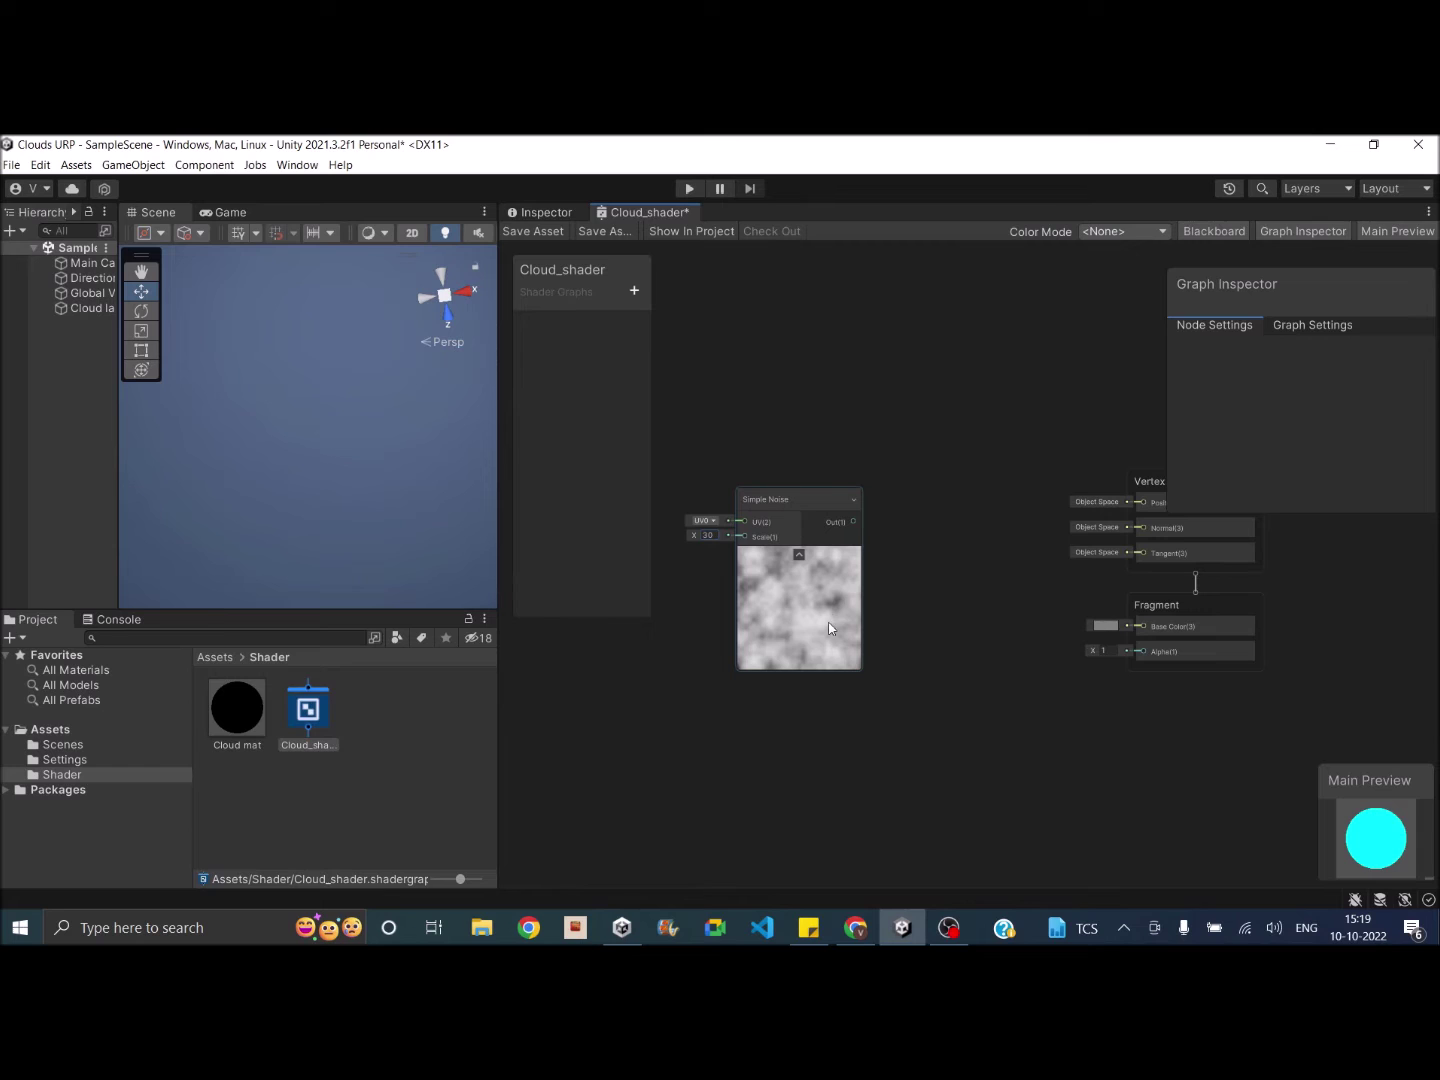
drag(799, 505, 789, 604)
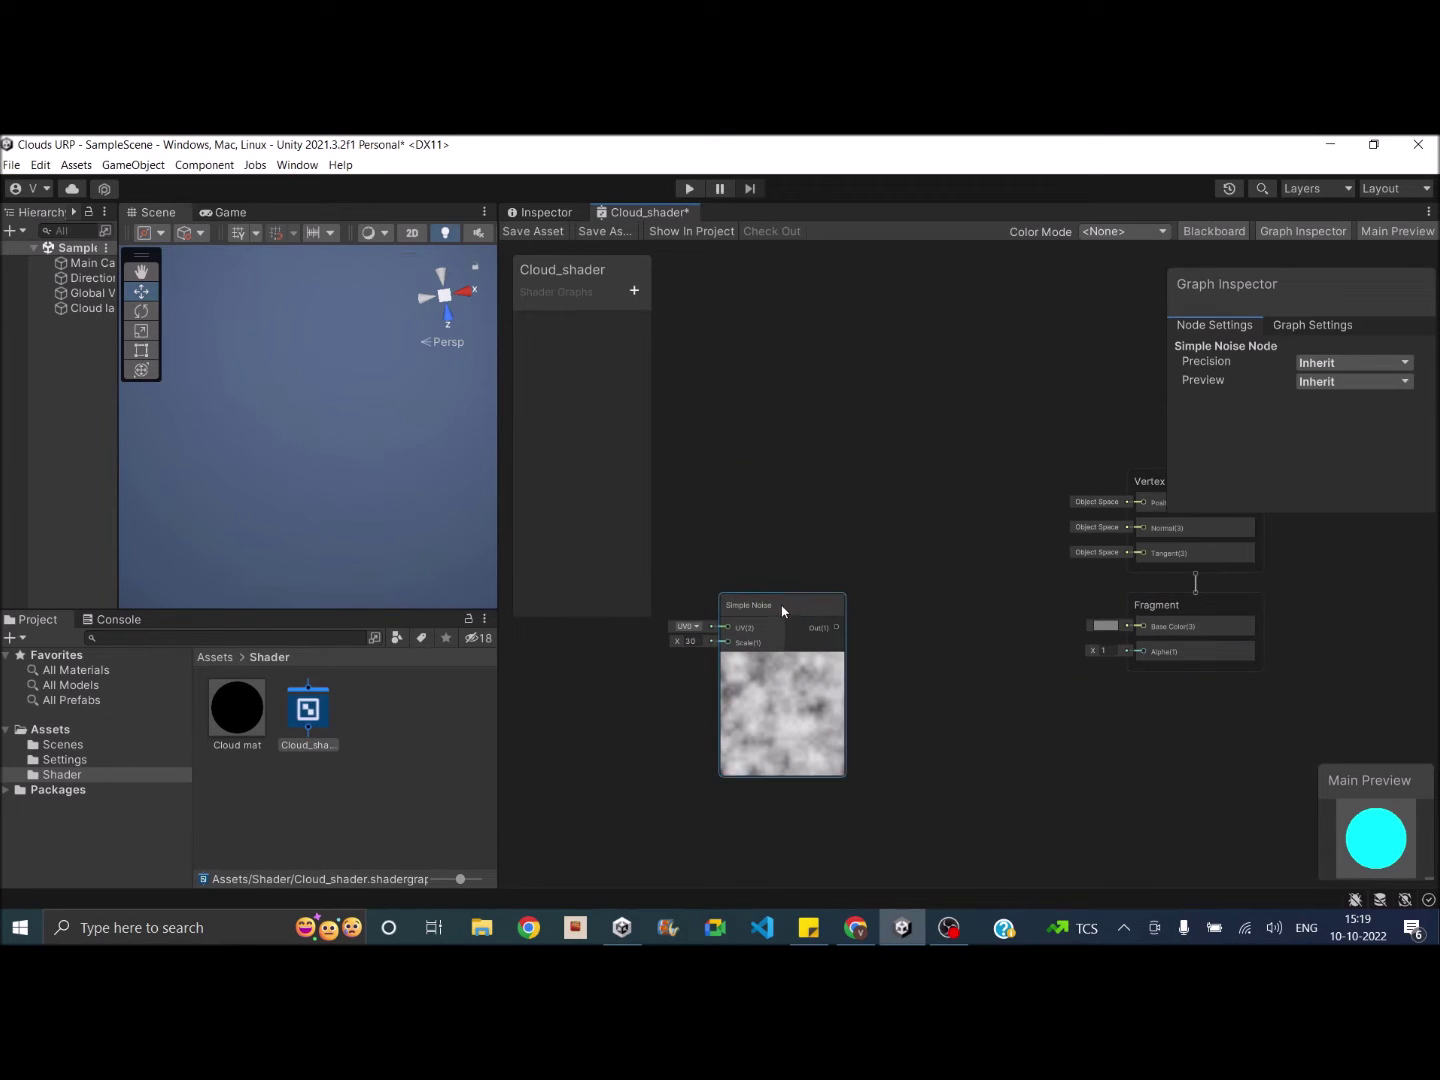
Add a Float property named Cloud_size to the shader graph.
click(634, 291)
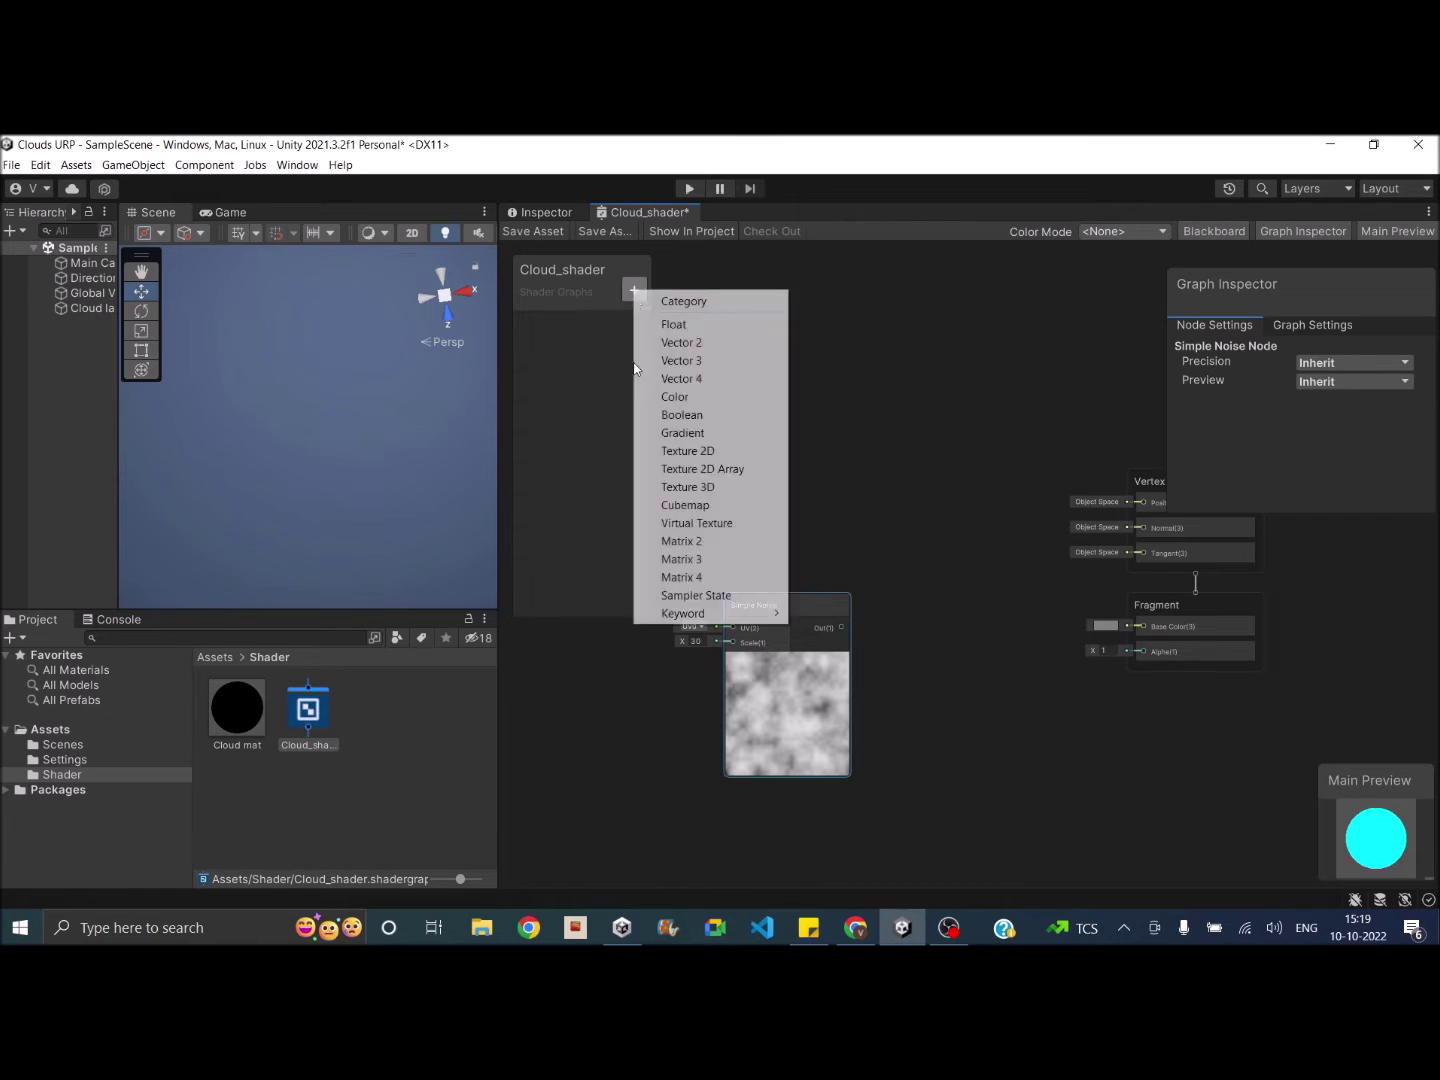
click(692, 326)
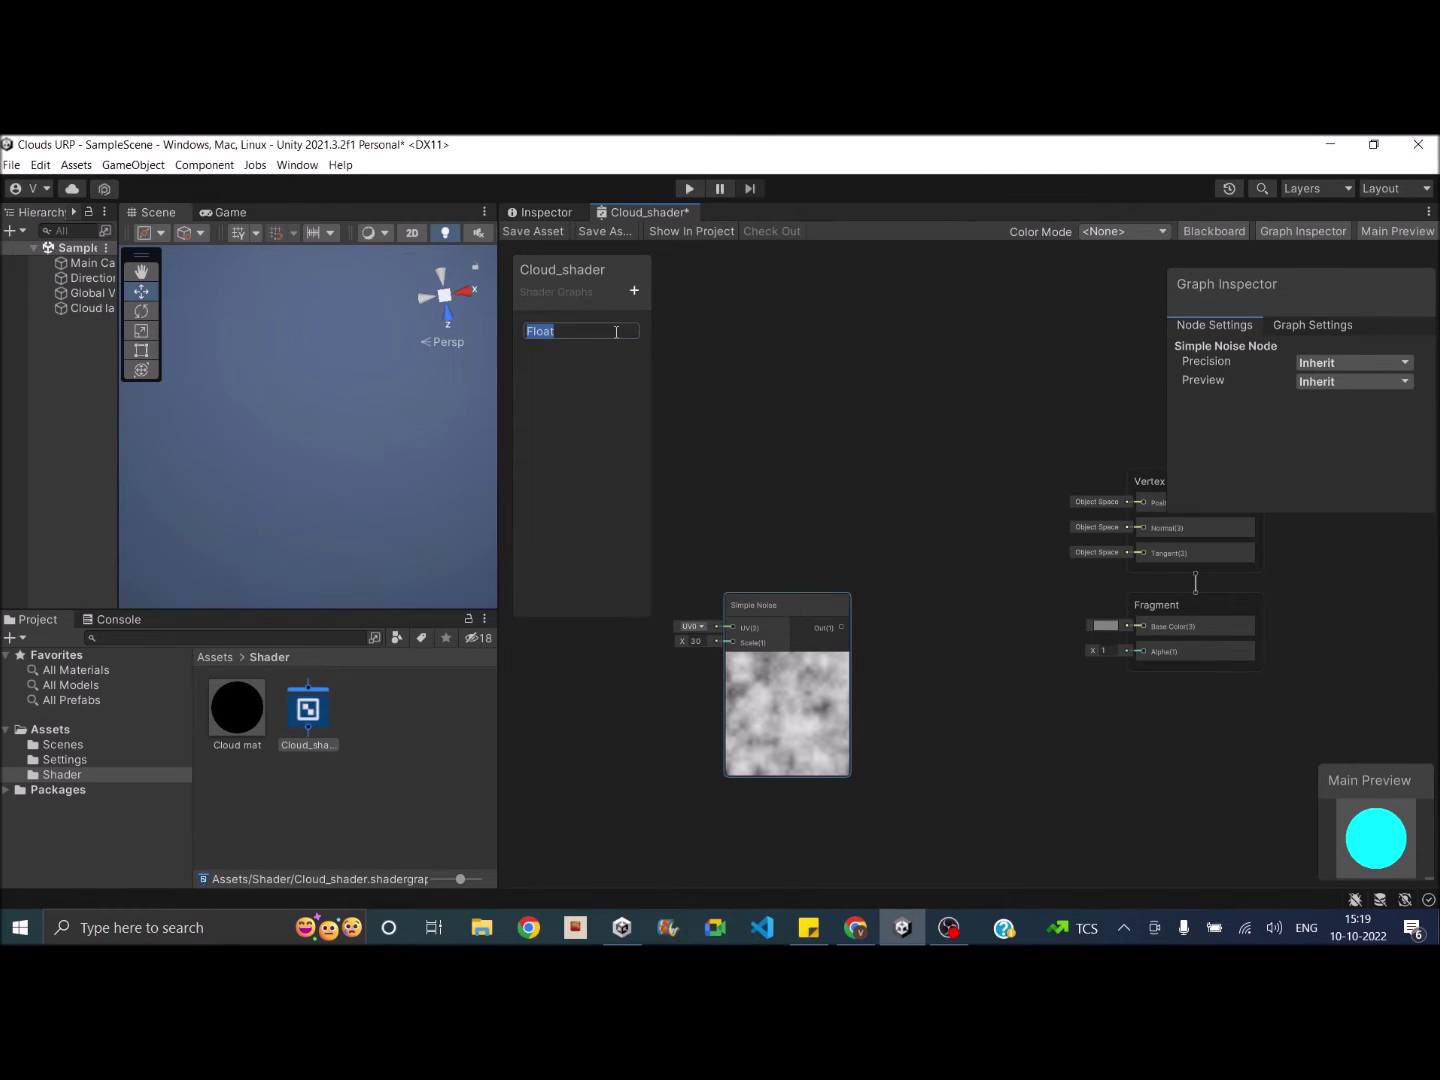
text(Cloud_size)
key(Return)
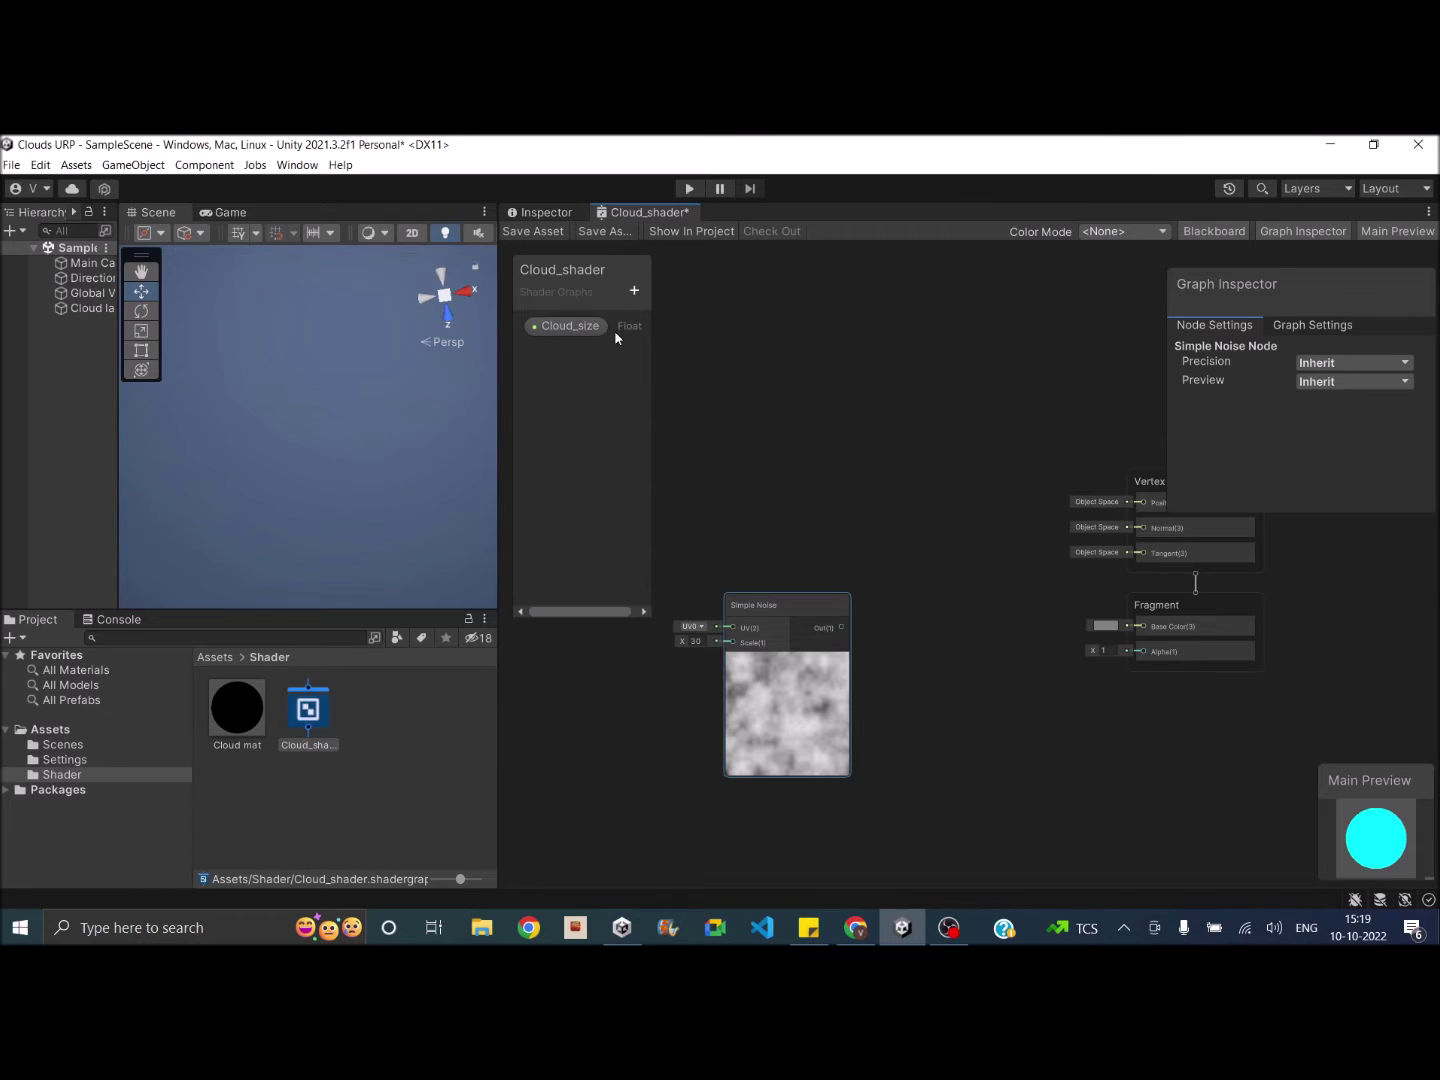
Set Cloud_size's default to 30 and connect the property to the Simple Noise node's Scale input.
click(549, 330)
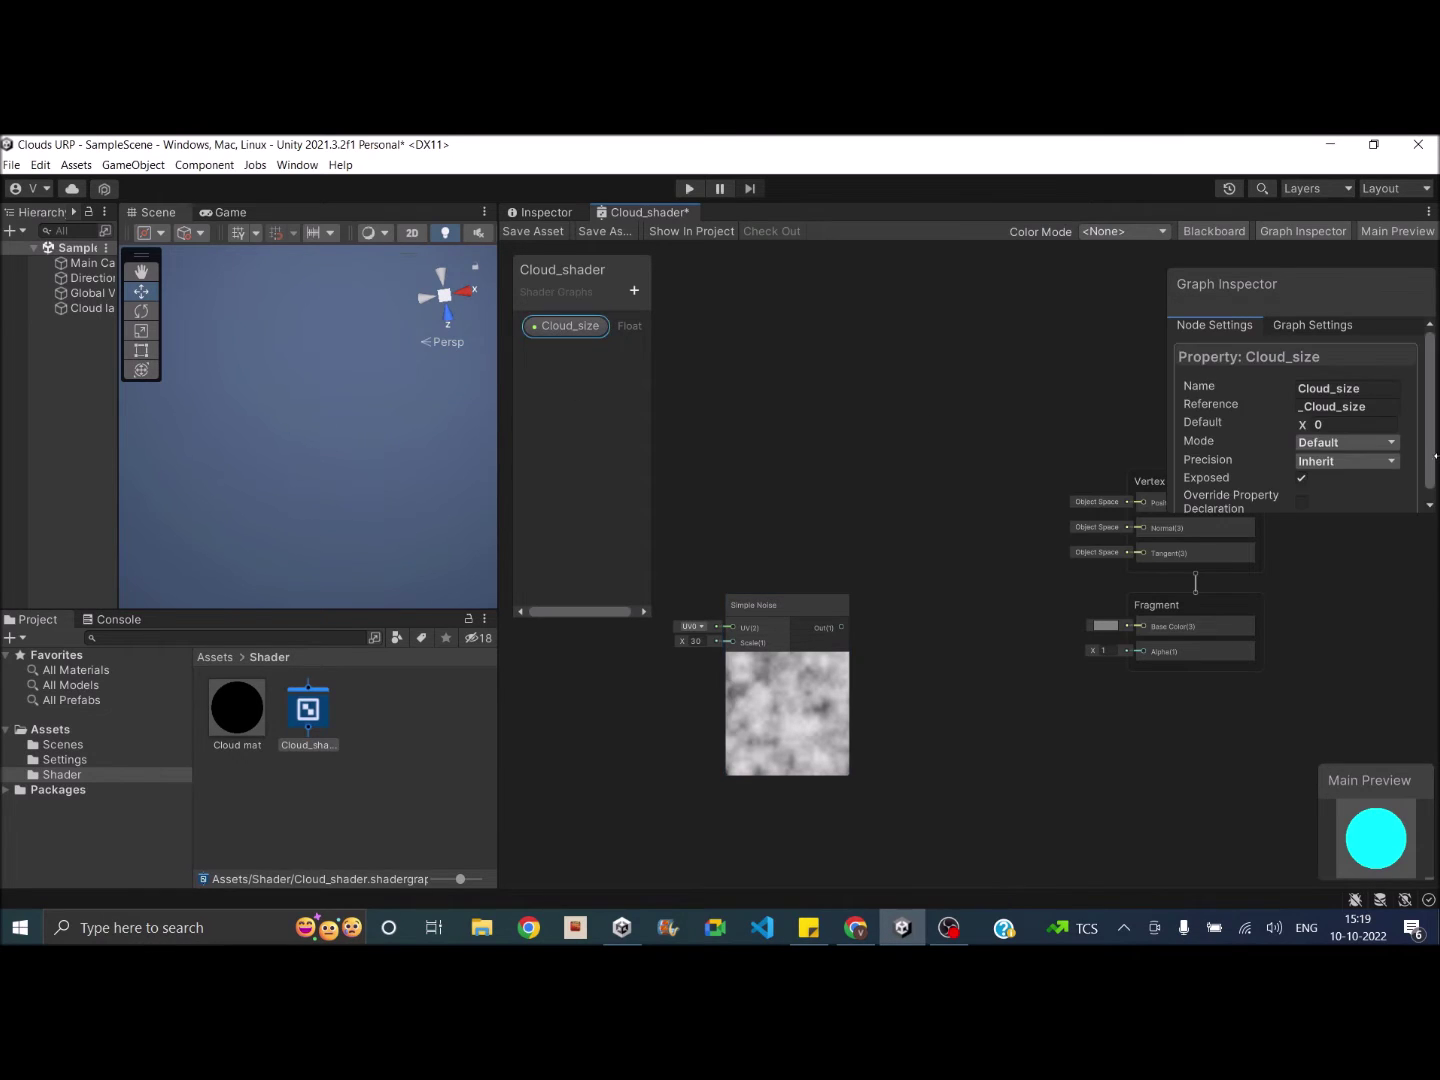
click(1332, 425)
text(30)
click(575, 337)
drag(600, 672, 734, 645)
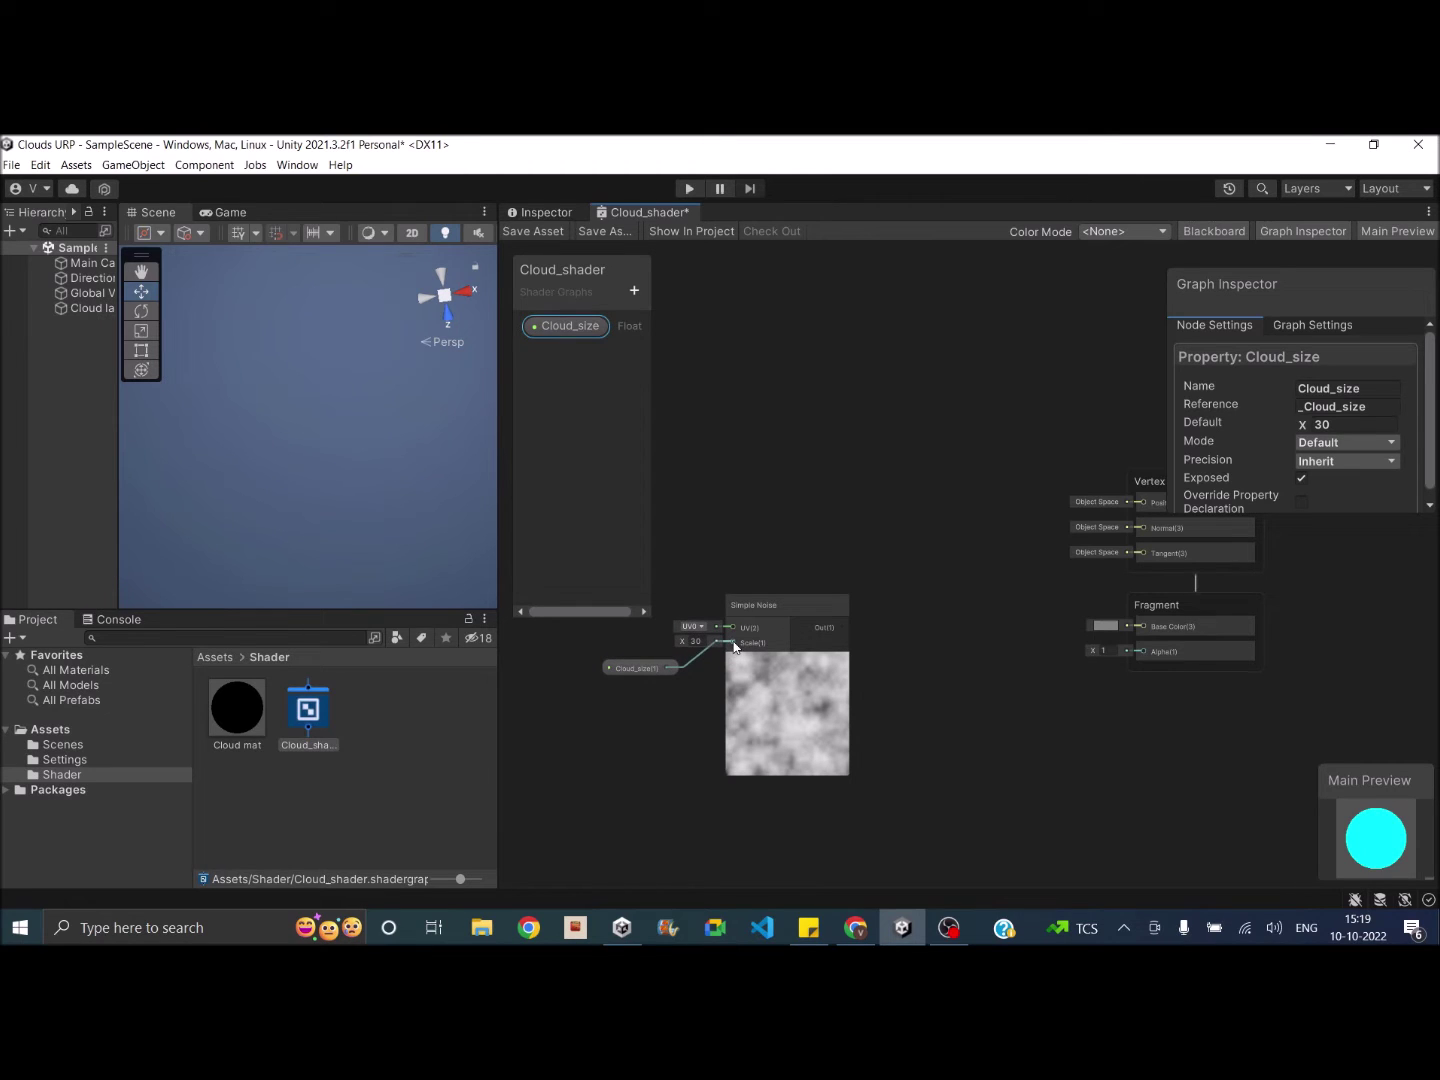
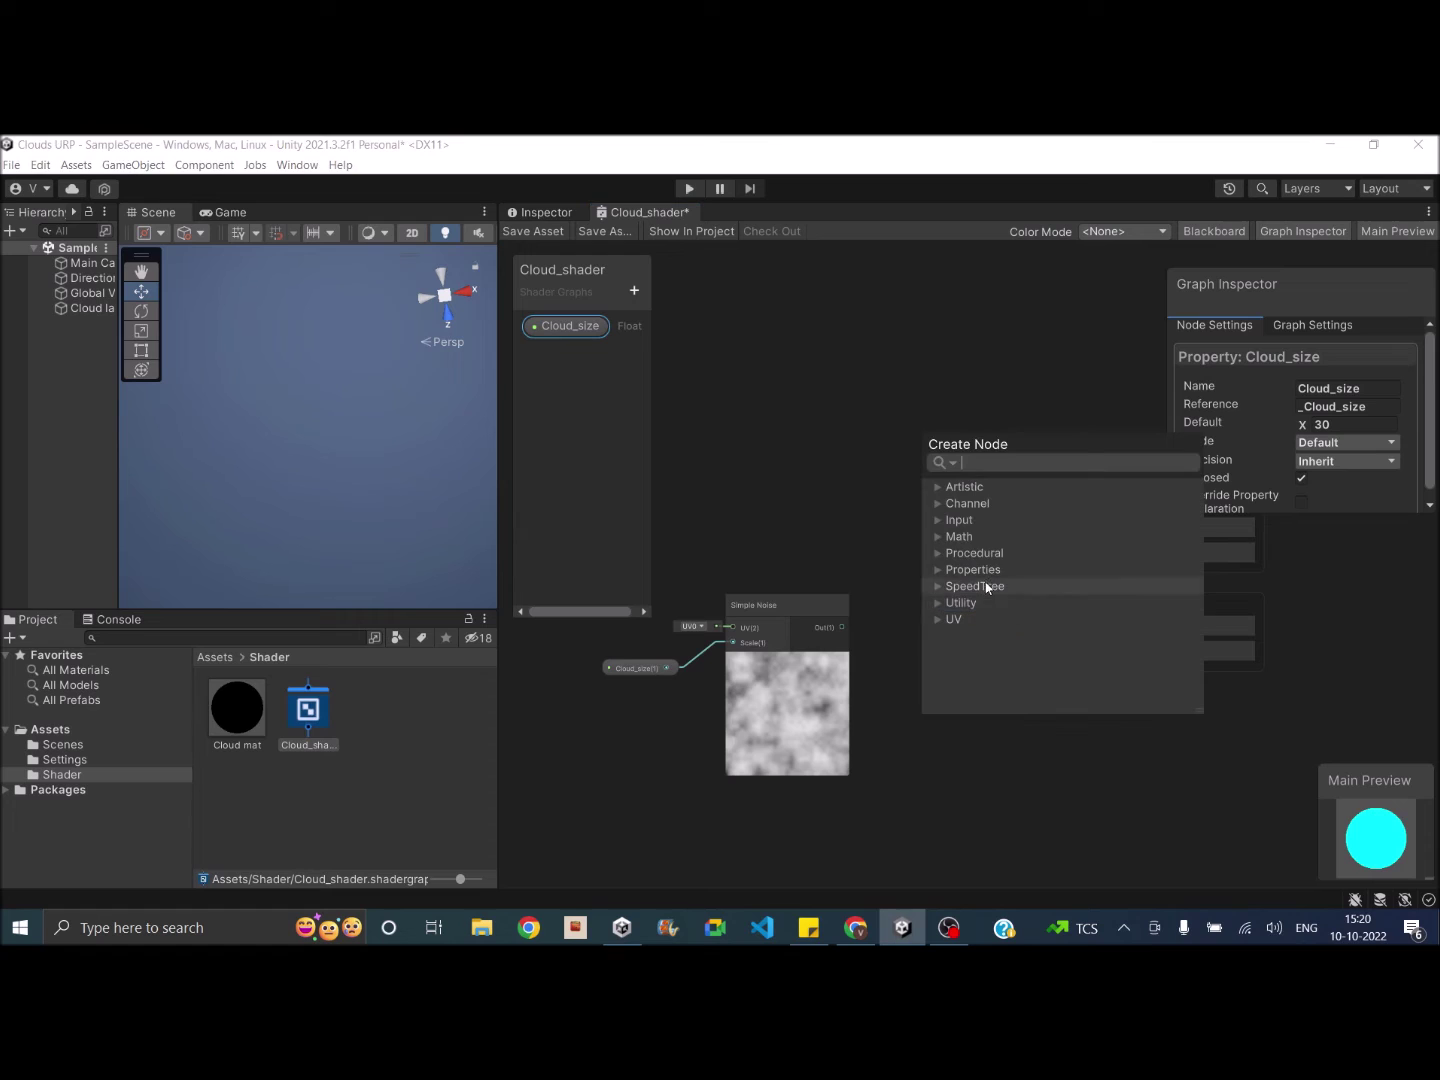
Add a Power node, connect the Simple Noise output to its A input, and space out the nodes.
text(power)
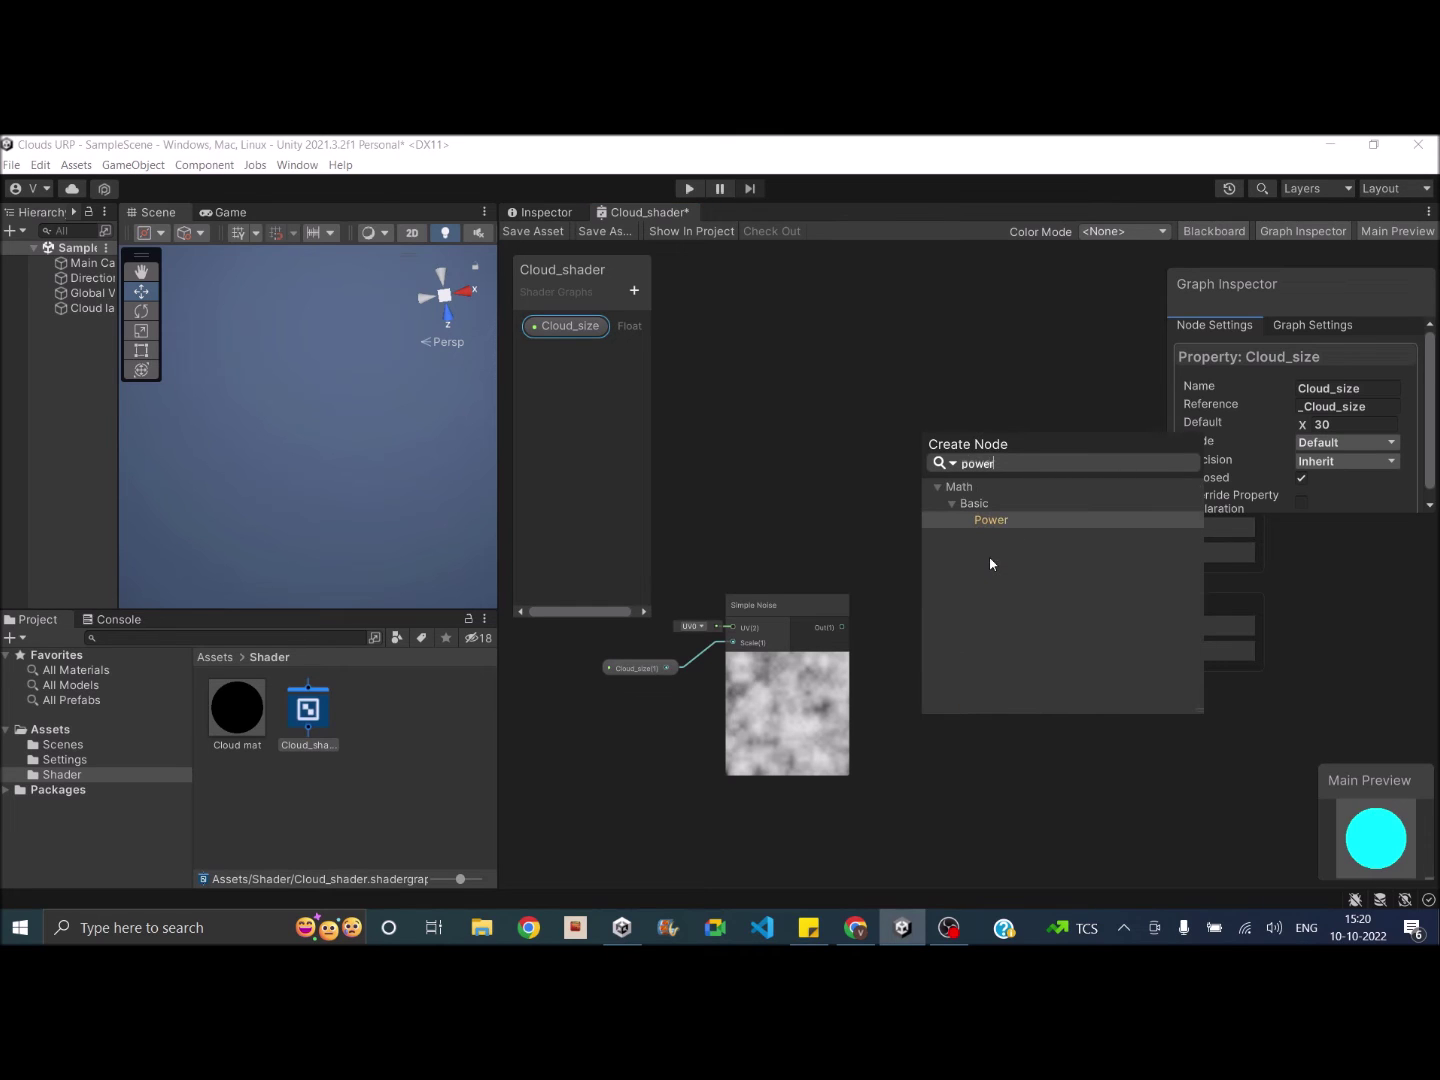
key(Return)
drag(941, 623, 935, 606)
drag(841, 627, 923, 626)
drag(802, 607, 696, 607)
drag(967, 610, 848, 612)
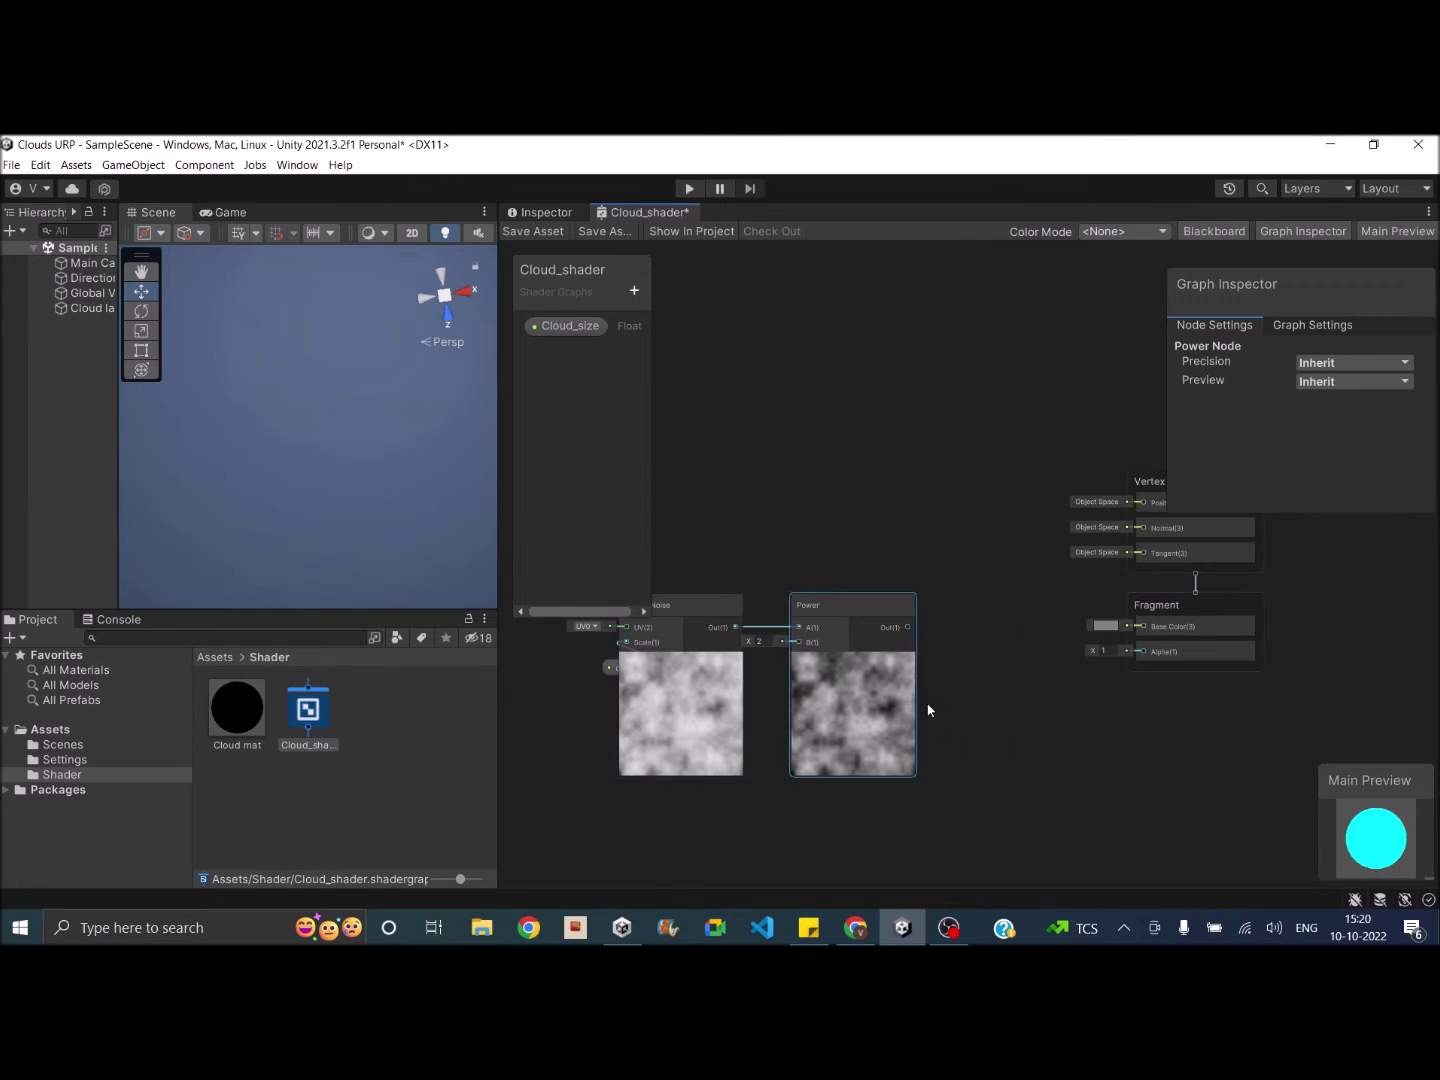
scroll(921, 710, down, 3)
drag(750, 628, 644, 636)
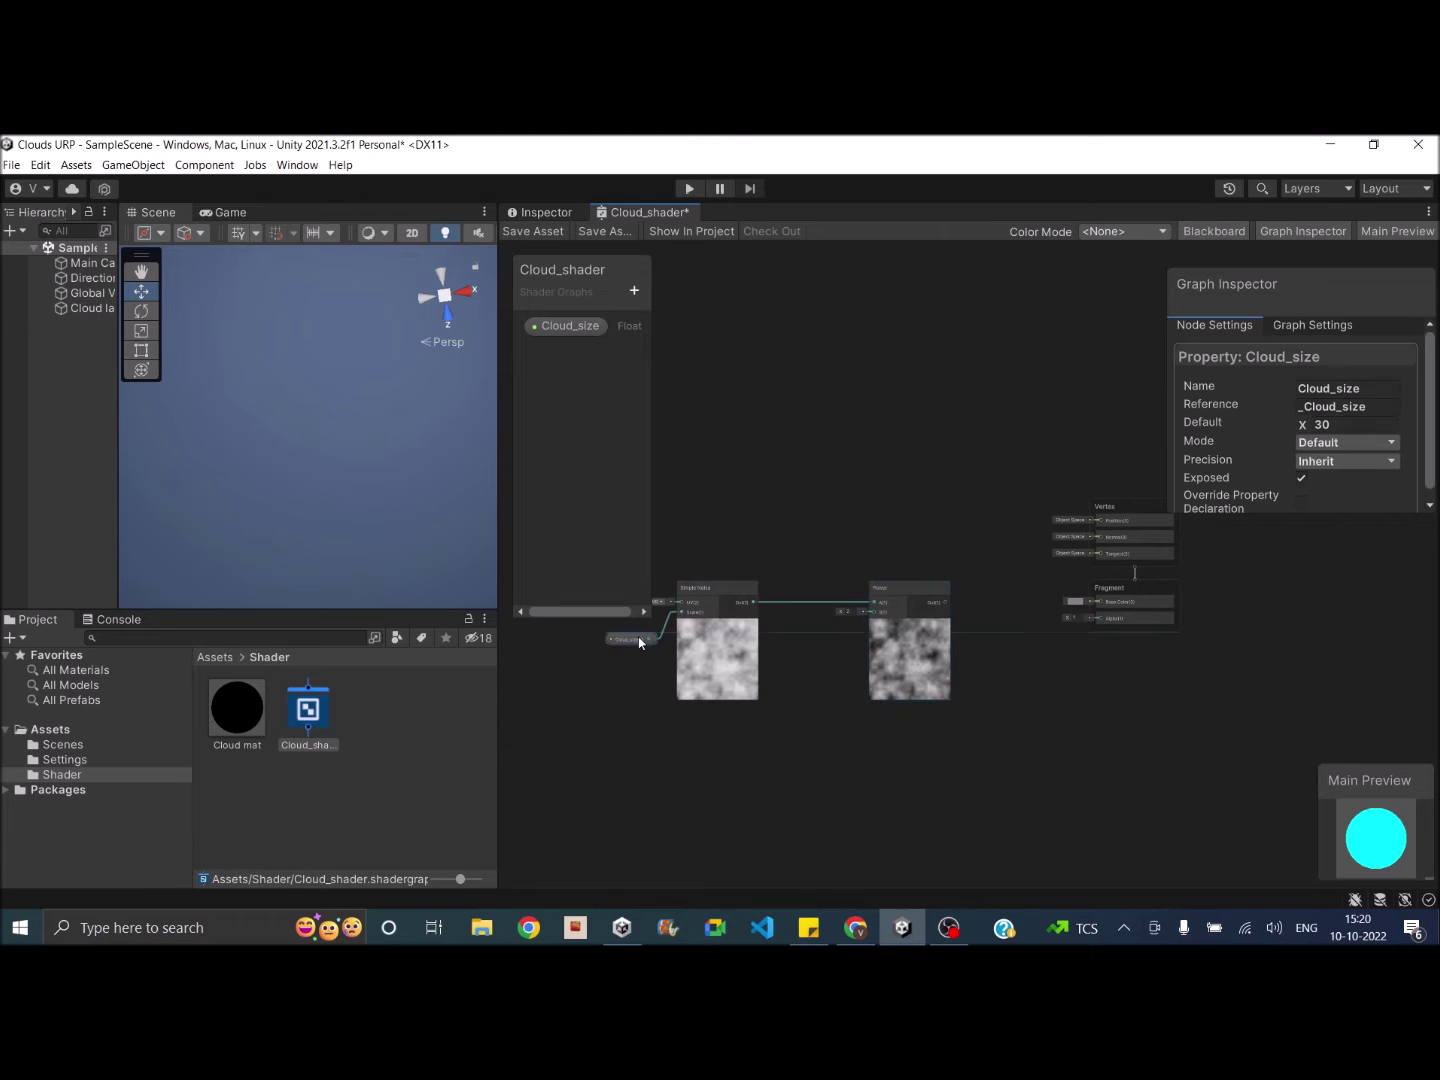
Add a second Float property named Cloud_density to the shader graph.
click(633, 291)
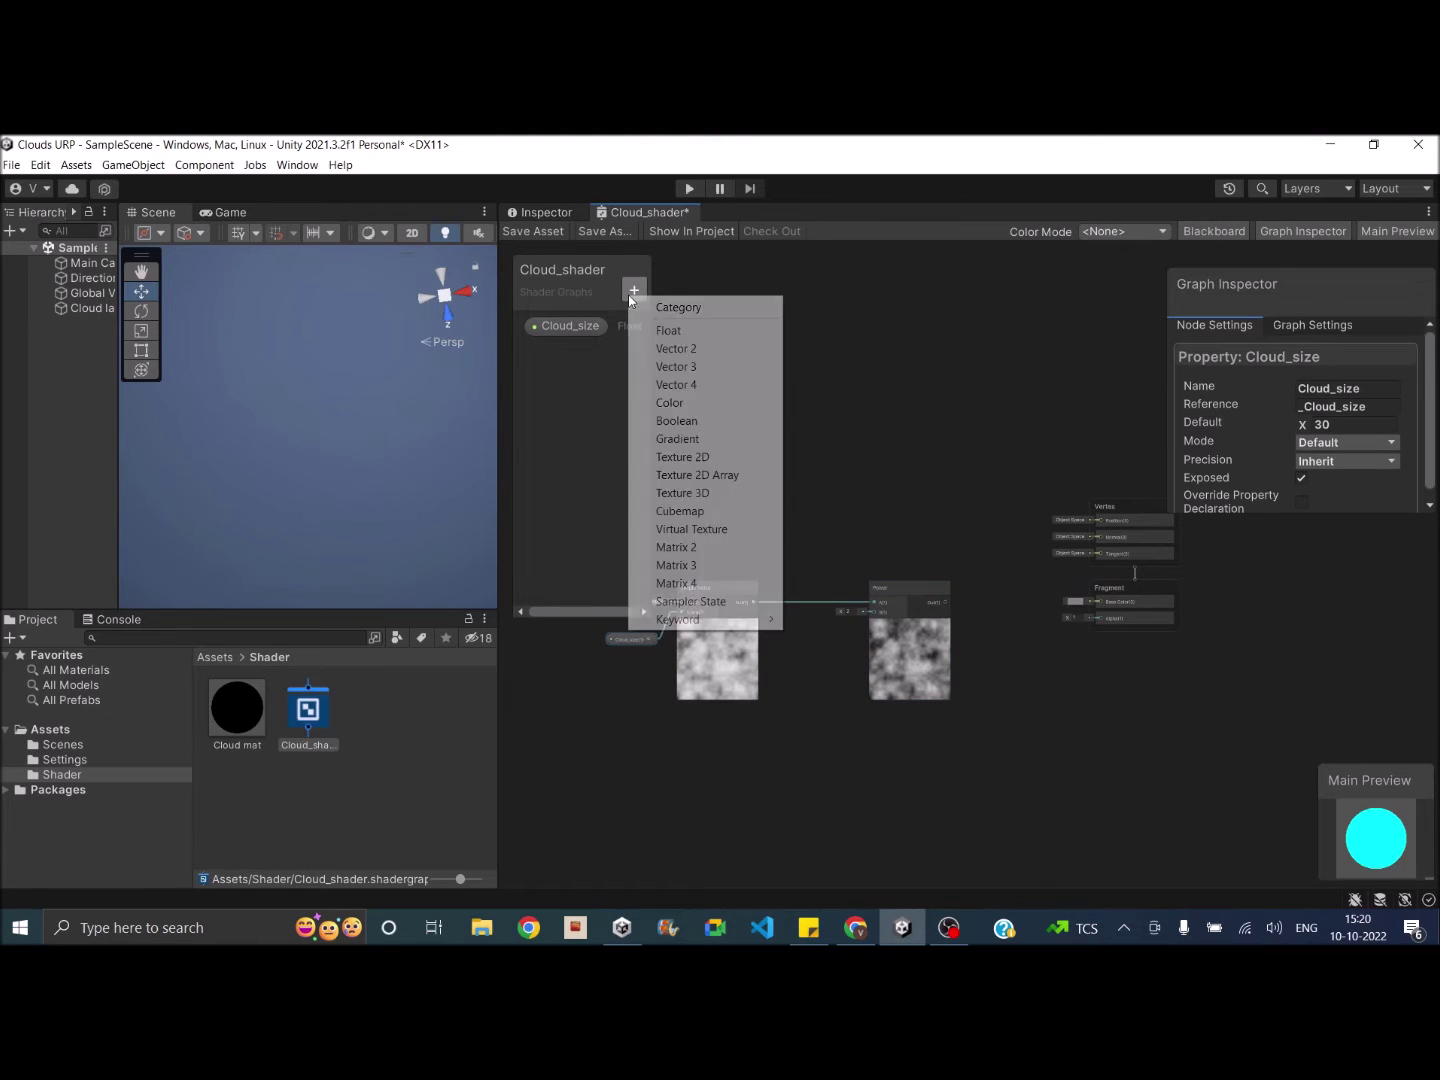
click(671, 330)
text(Cloud_de)
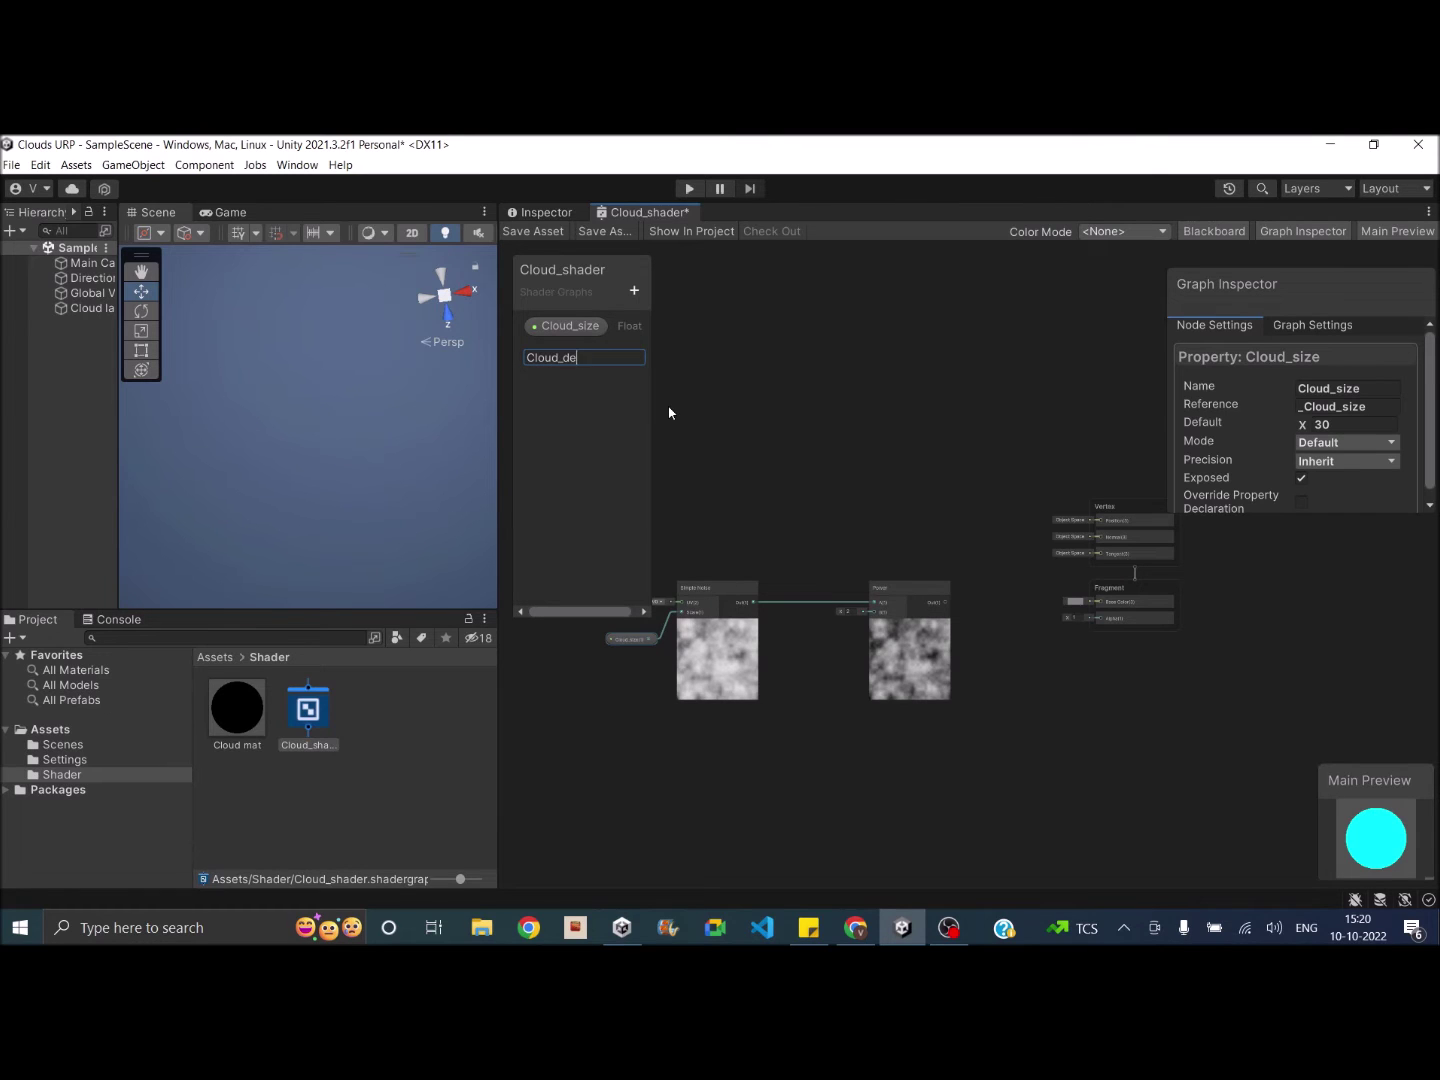
text(nsity)
key(Return)
Place the Cloud_density property in the graph near the Power node and set its default to 2.
drag(569, 355, 804, 642)
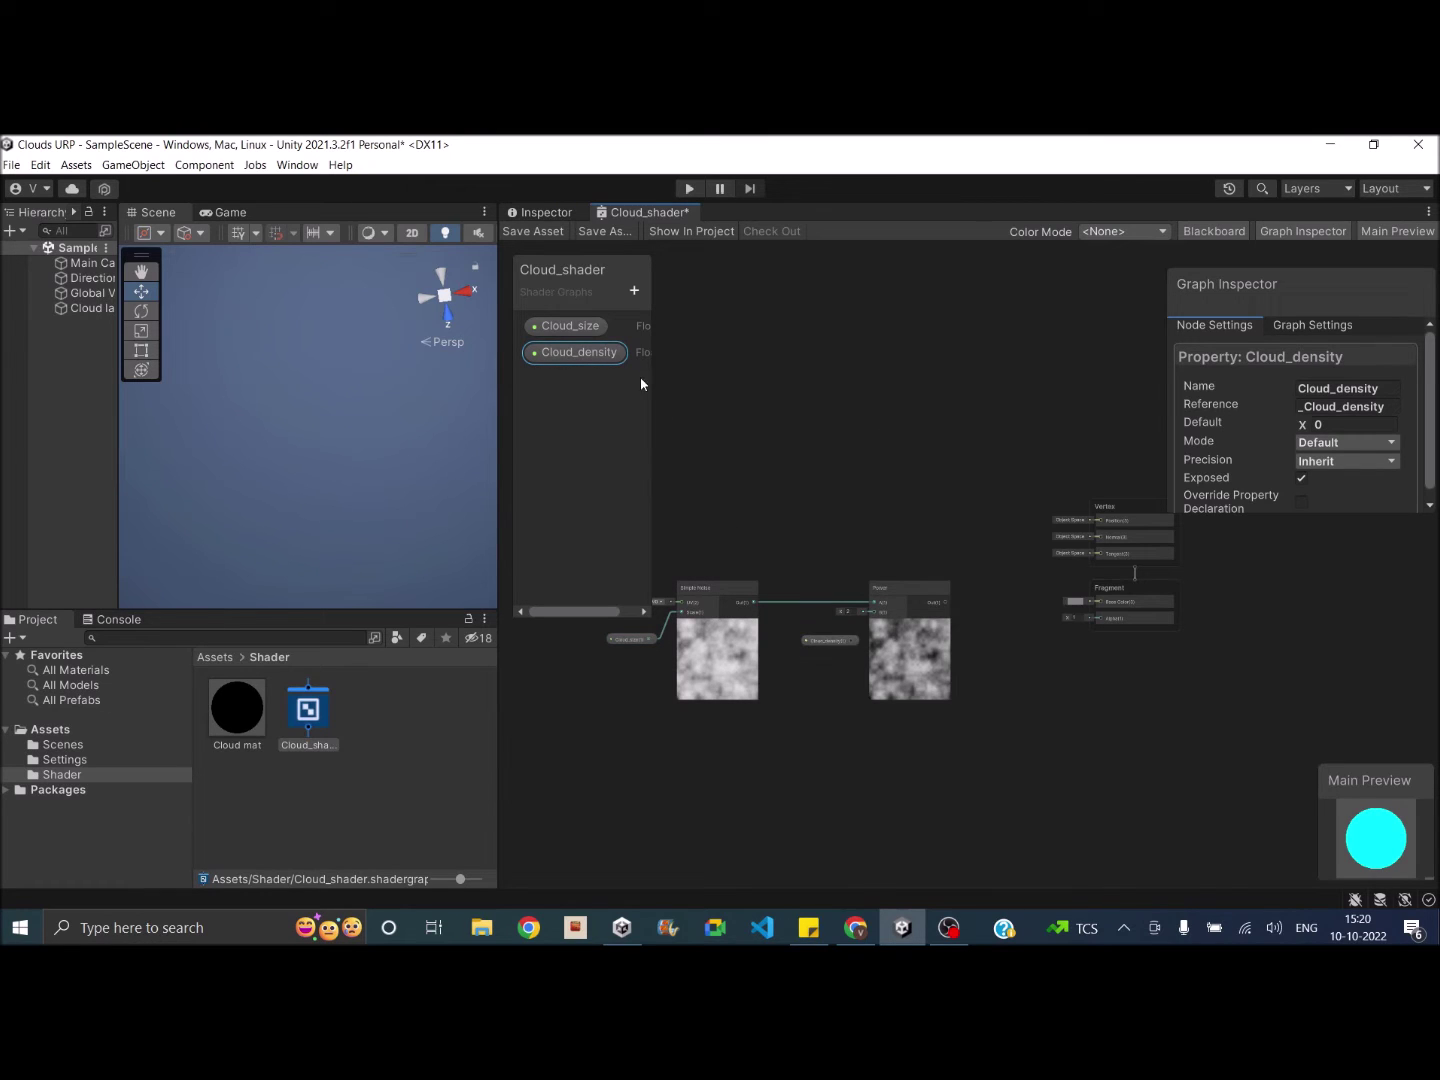
click(1339, 425)
text(2)
drag(838, 650, 811, 643)
Try a higher exponent on the Power node's unconnected B input.
scroll(864, 666, up, 3)
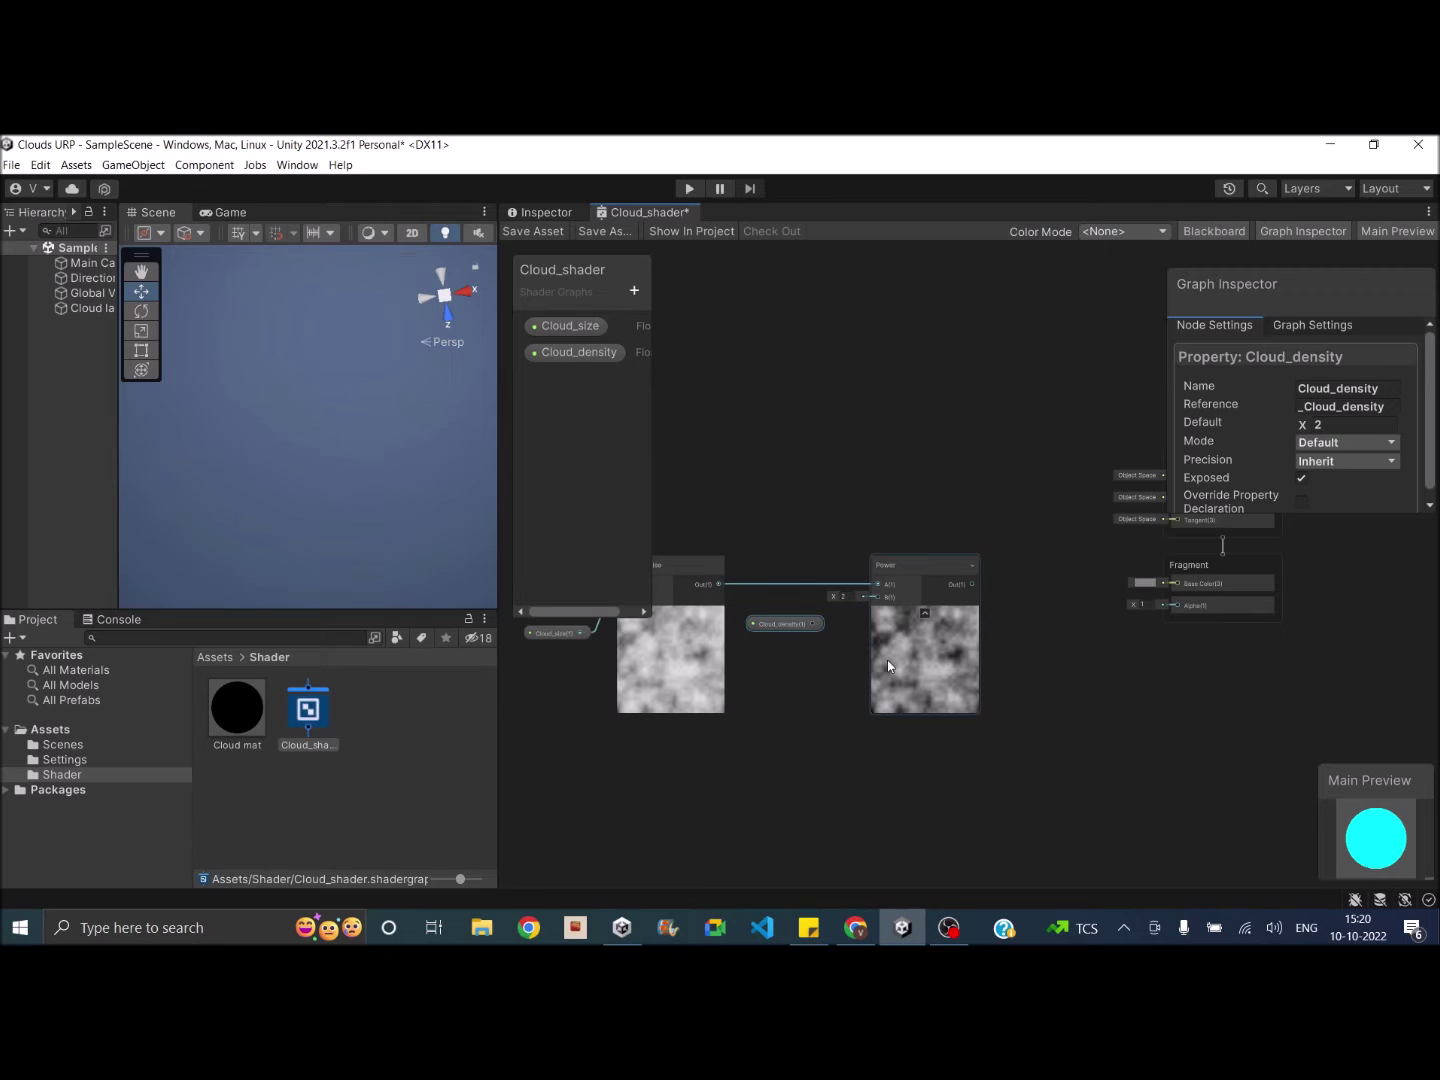
mouse_move(835, 597)
mouse_down()
mouse_move(875, 600)
mouse_move(845, 600)
mouse_up()
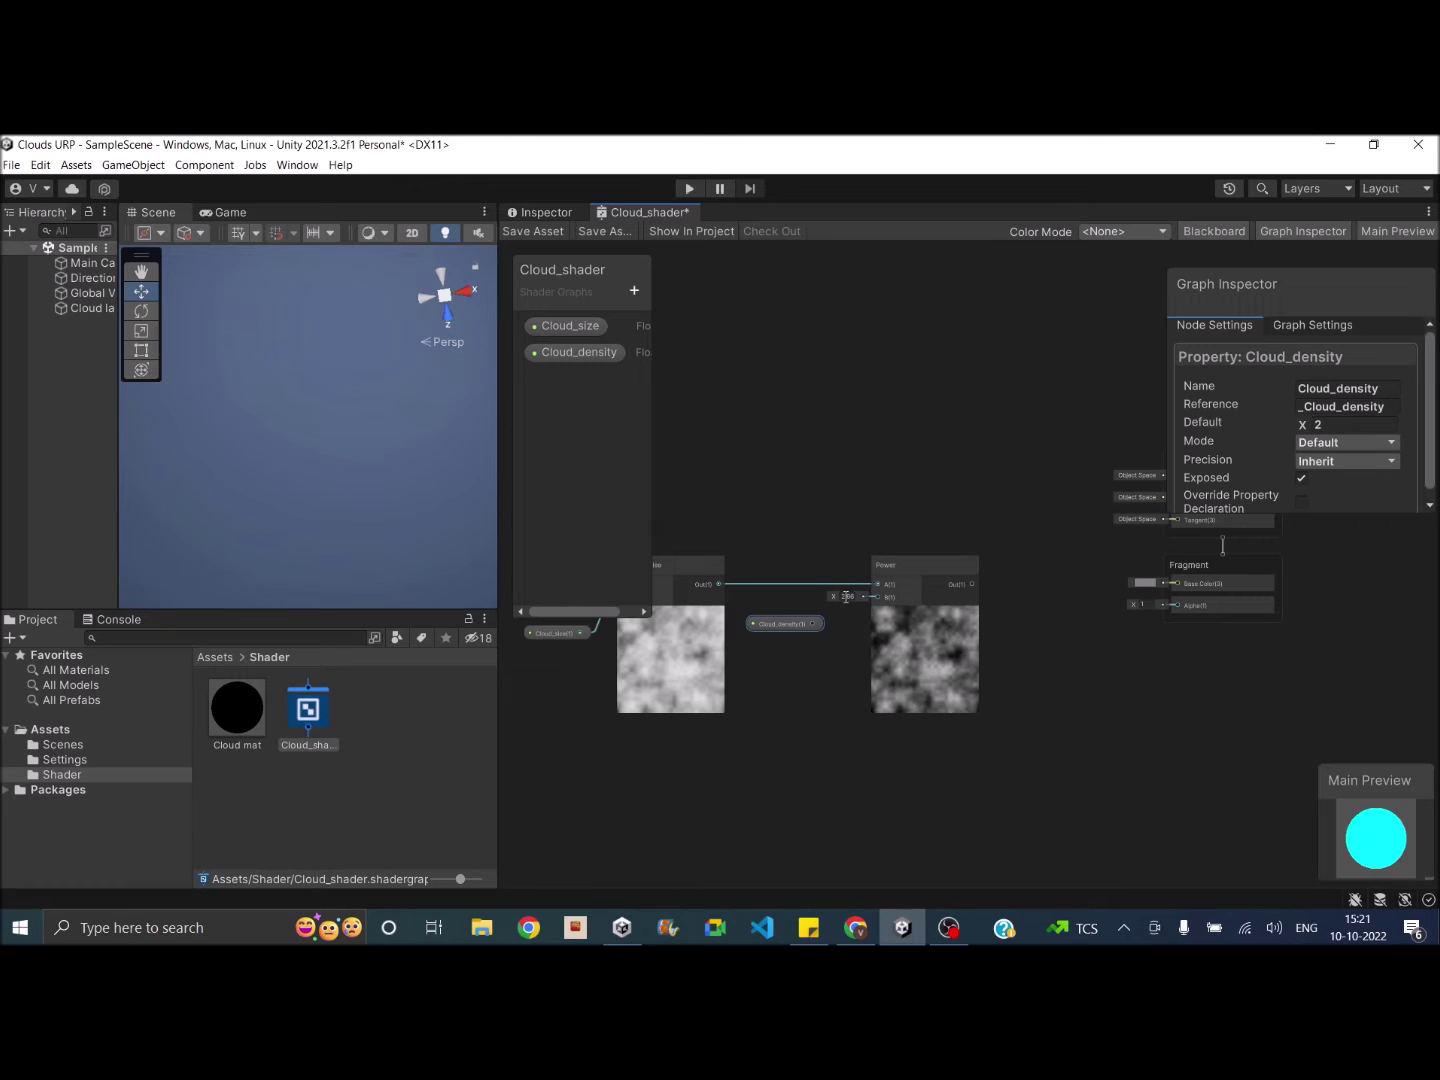
key(space)
Connect Cloud_density to the Power node's B input and the Power output to the Fragment stage's Base Color.
click(803, 643)
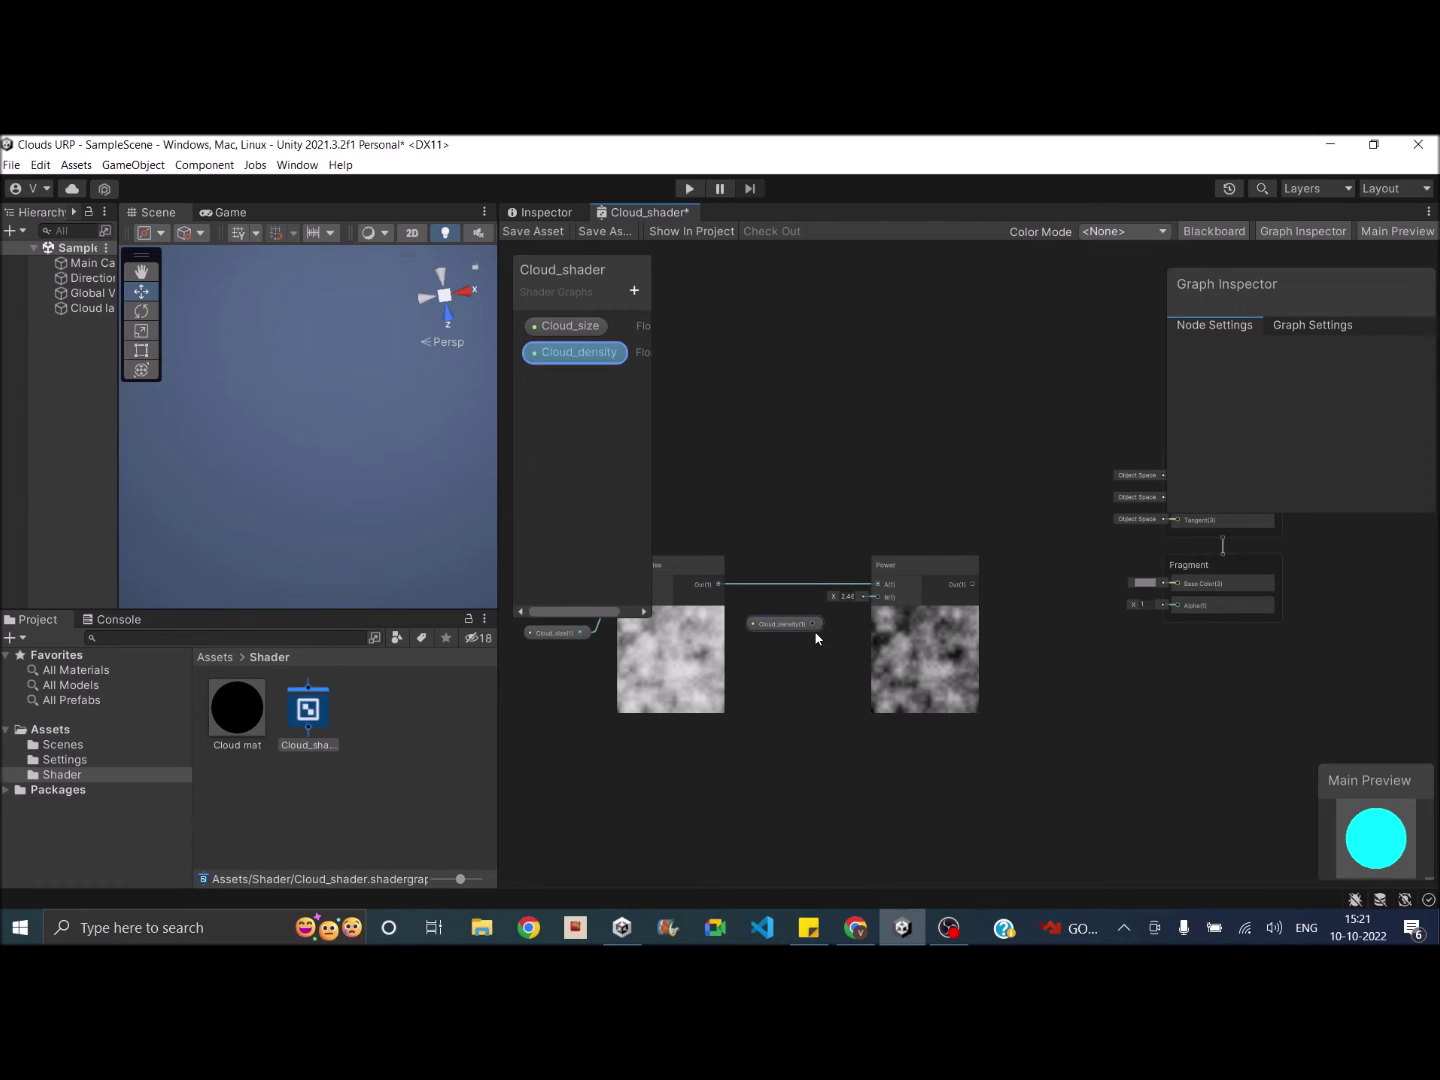
drag(814, 623, 882, 603)
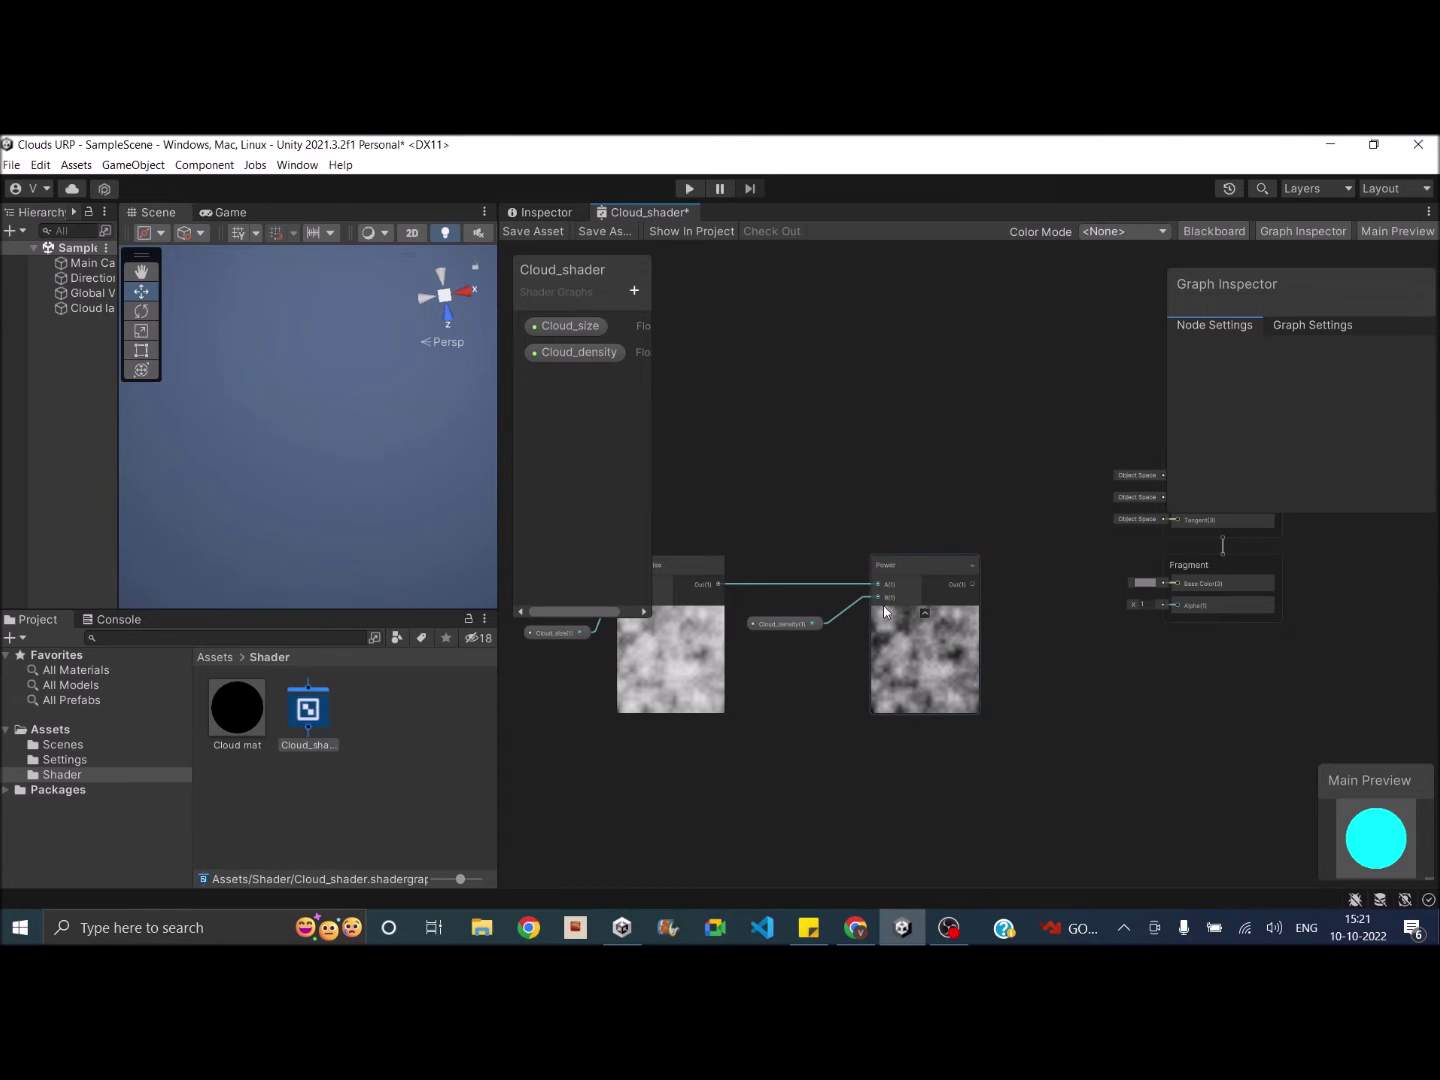
scroll(883, 605, up, 1)
scroll(885, 590, down, 1)
drag(973, 572, 1177, 572)
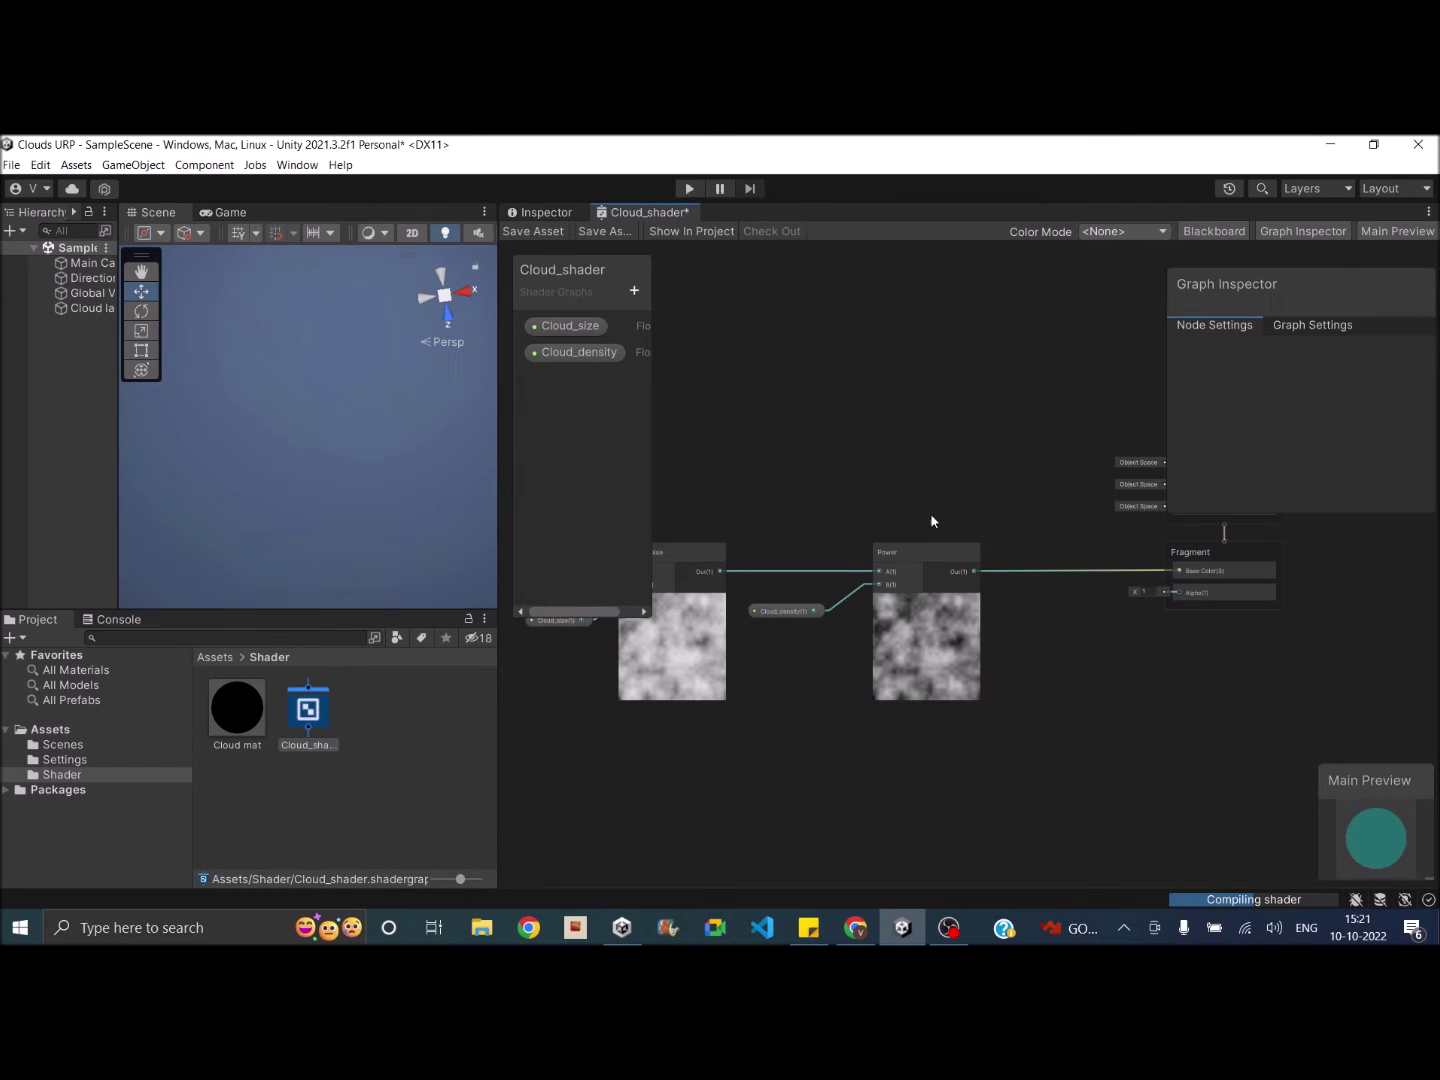
Save the shader asset and frame the Cloud layer plane in the scene to view its noise pattern.
click(512, 232)
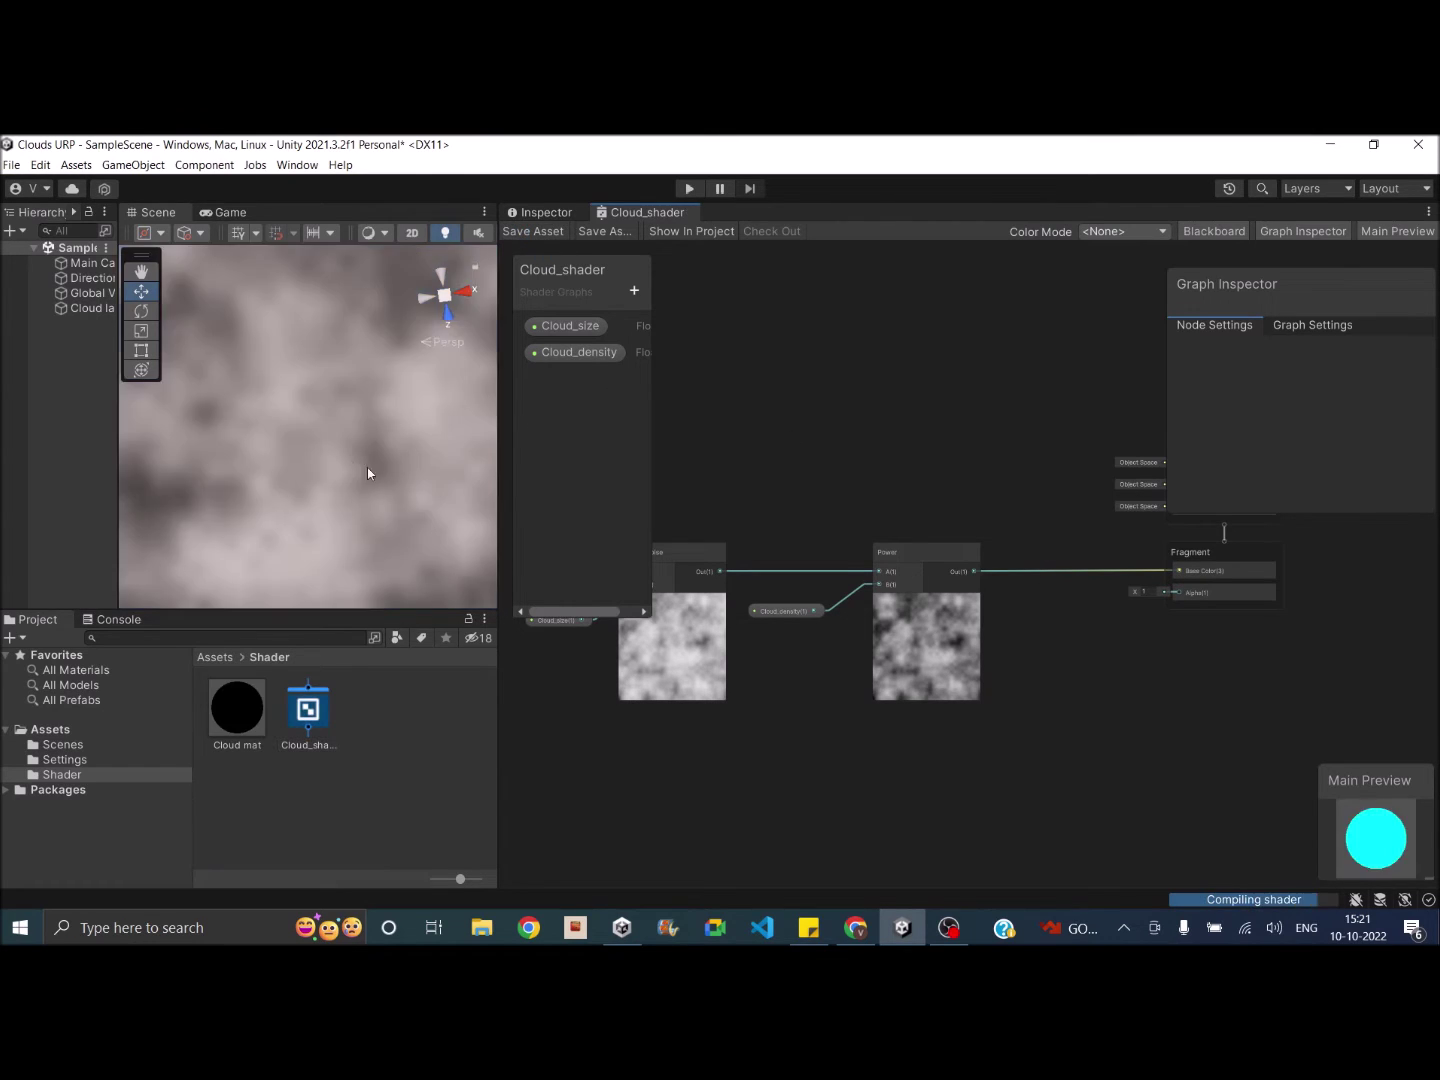
click(326, 426)
key(f)
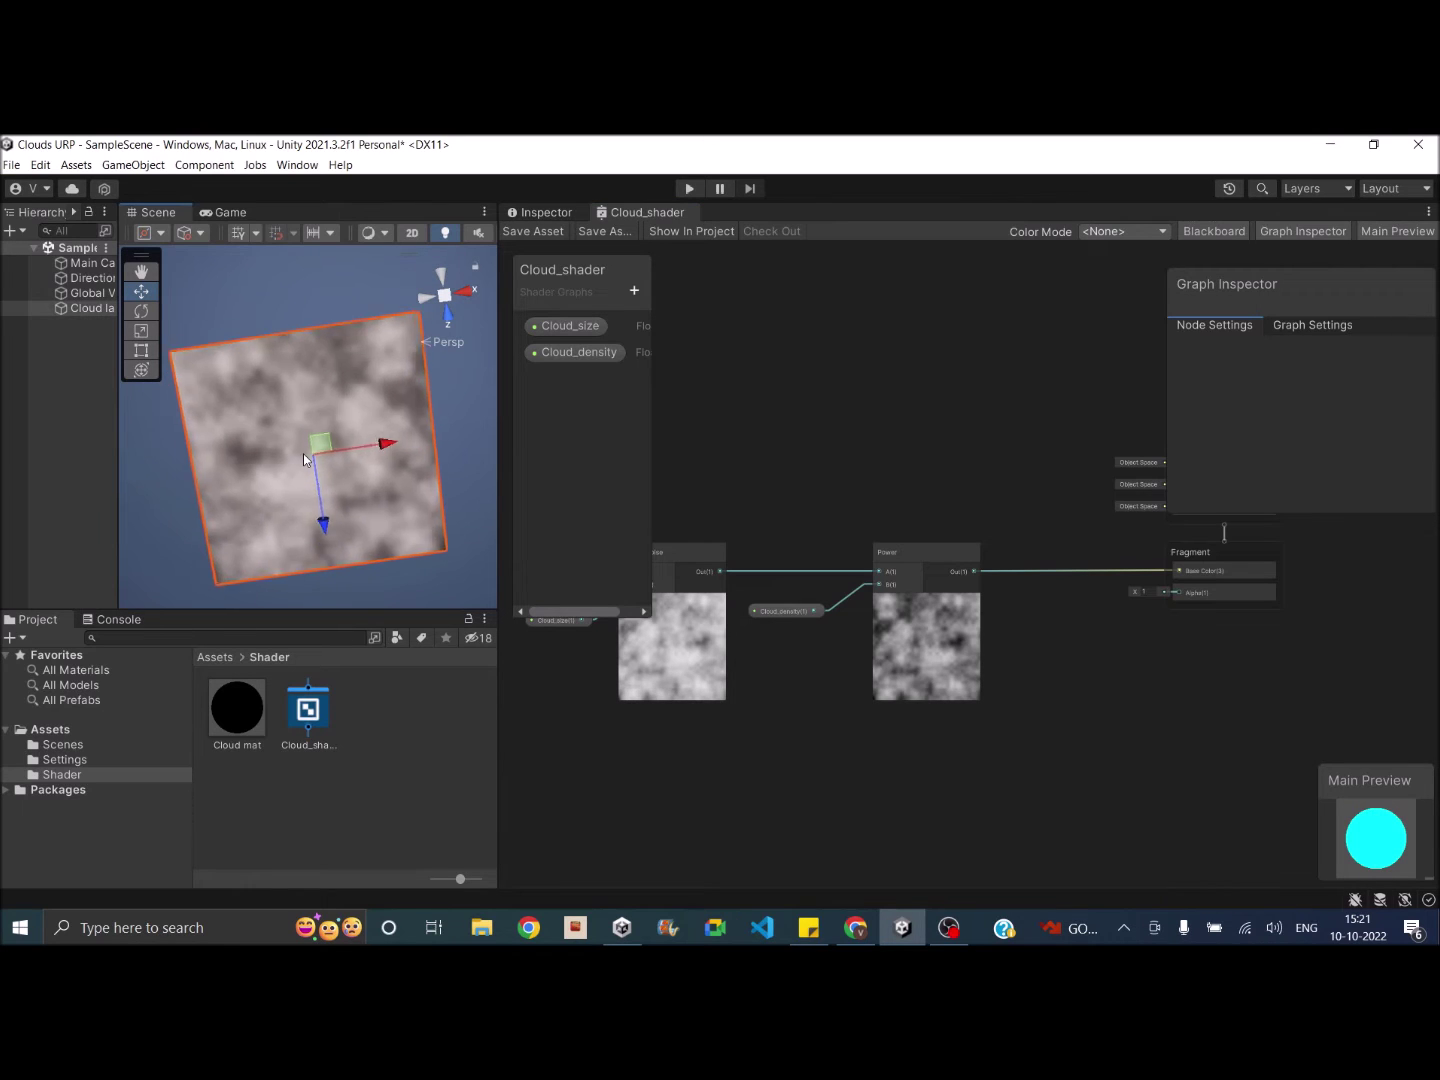
scroll(307, 461, up, 3)
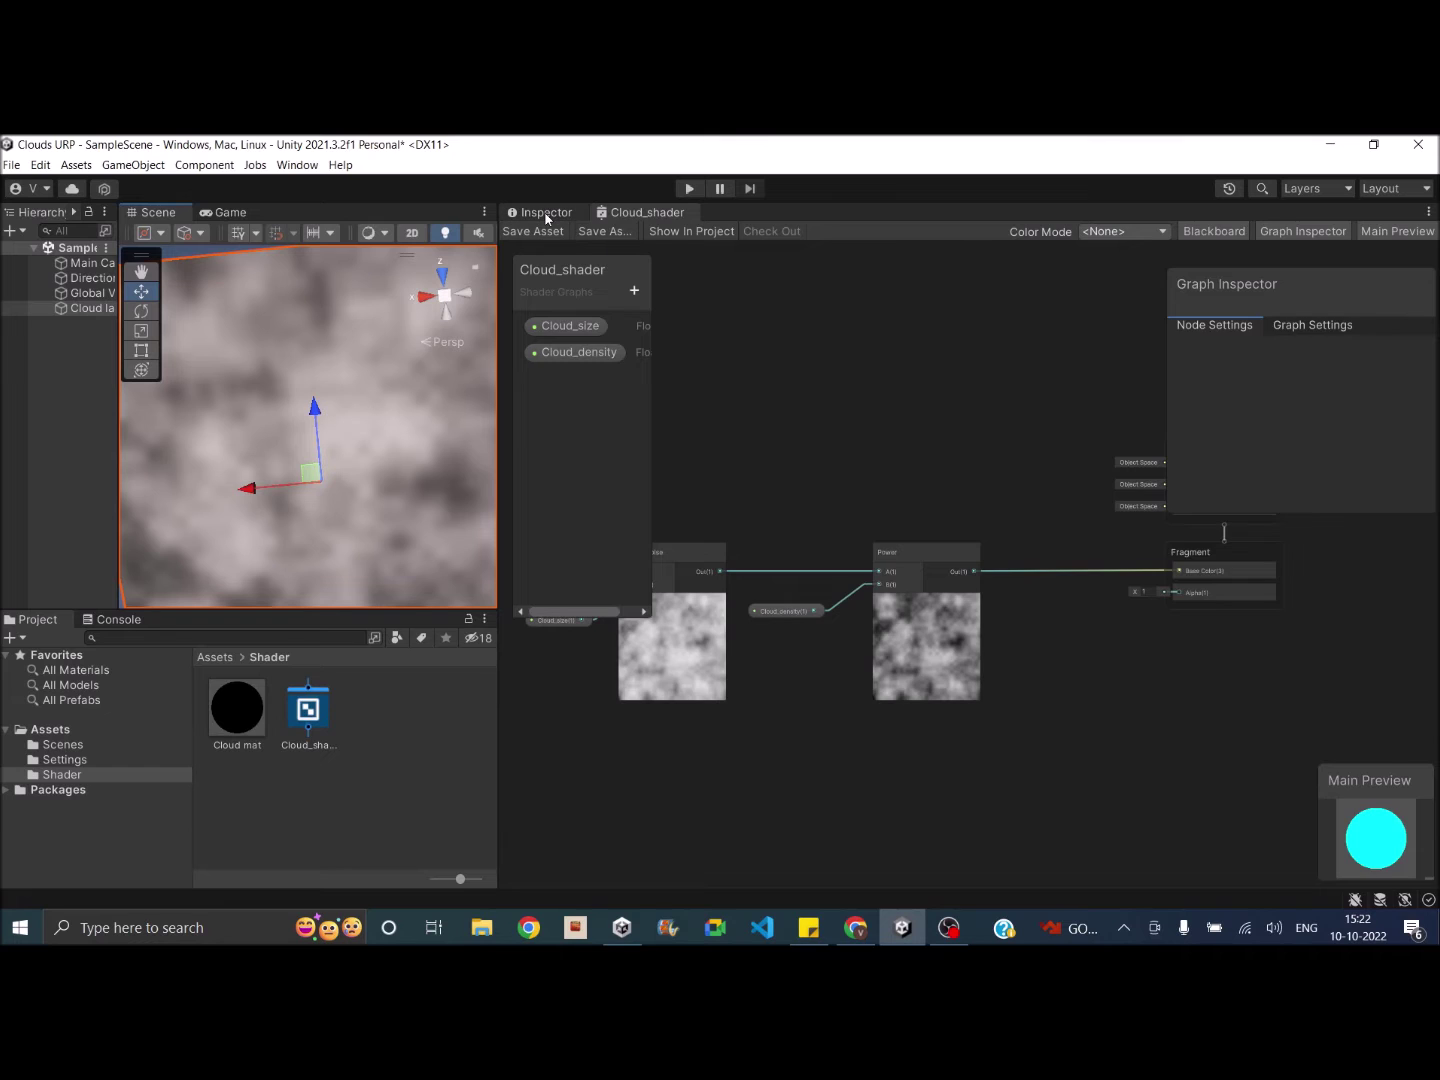
Open Cloud mat in the Inspector and try raising its Cloud_density to 3.7.
click(545, 213)
click(249, 712)
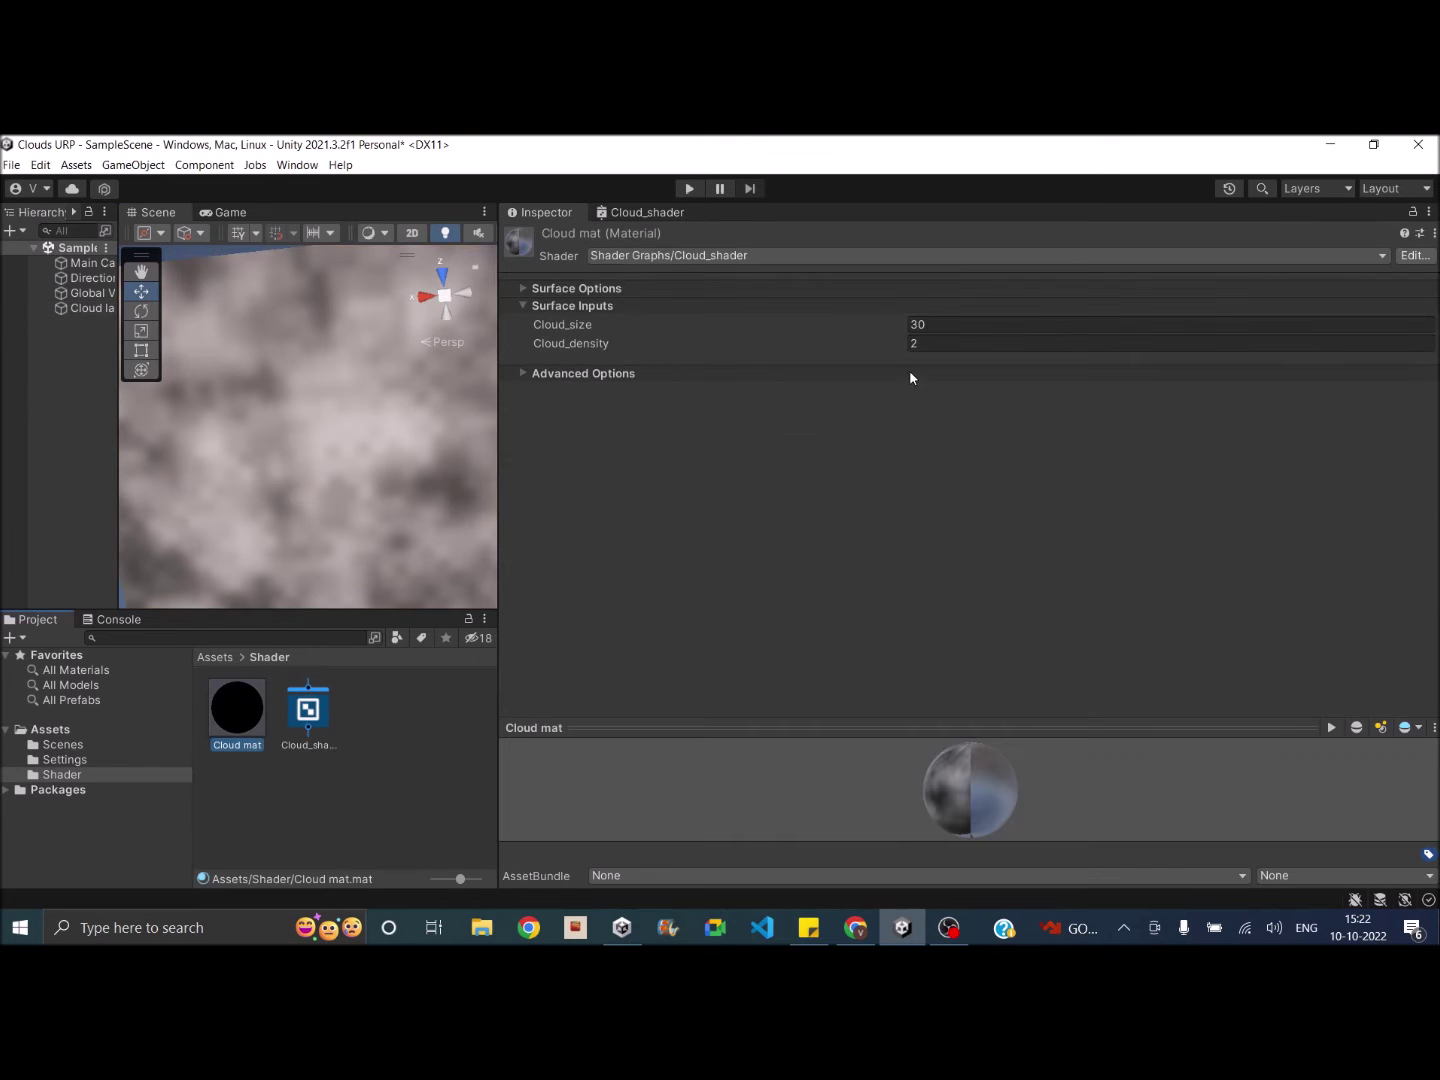
click(904, 343)
text(2.87)
mouse_move(938, 347)
mouse_down()
mouse_move(1042, 347)
mouse_move(877, 345)
mouse_move(1050, 350)
mouse_move(966, 353)
mouse_move(913, 325)
mouse_move(956, 321)
mouse_move(1335, 341)
mouse_move(964, 344)
mouse_up()
Enter 30 for Cloud mat's Cloud_size and restore its Cloud_density to 2.
click(971, 325)
text(30)
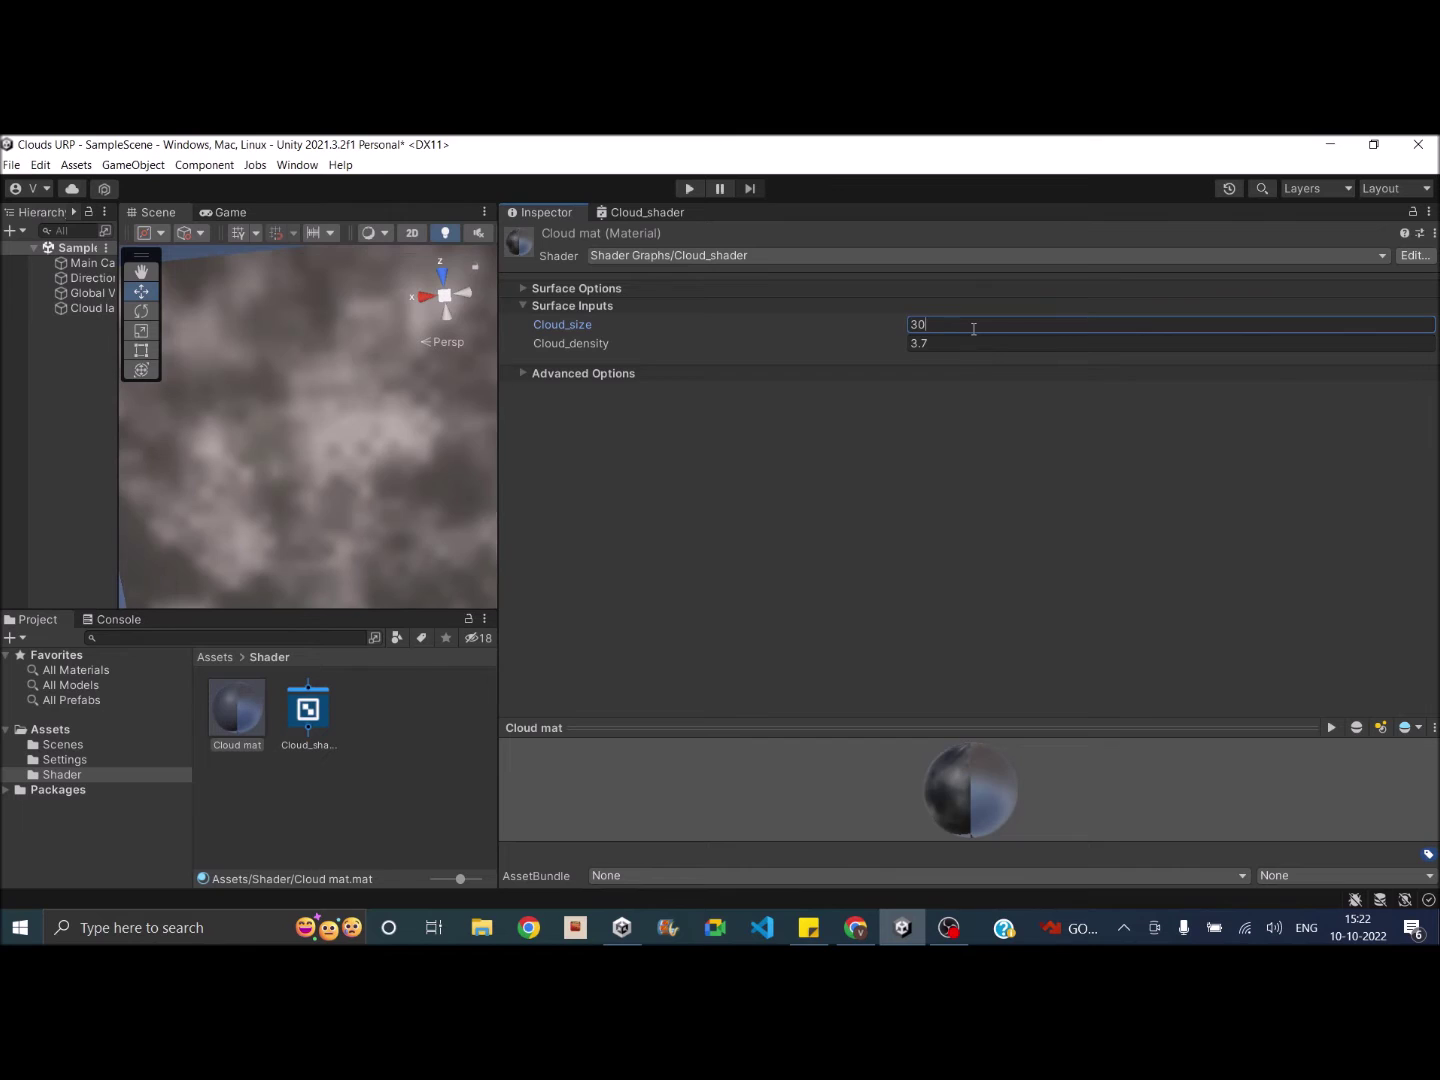
click(973, 344)
text(2)
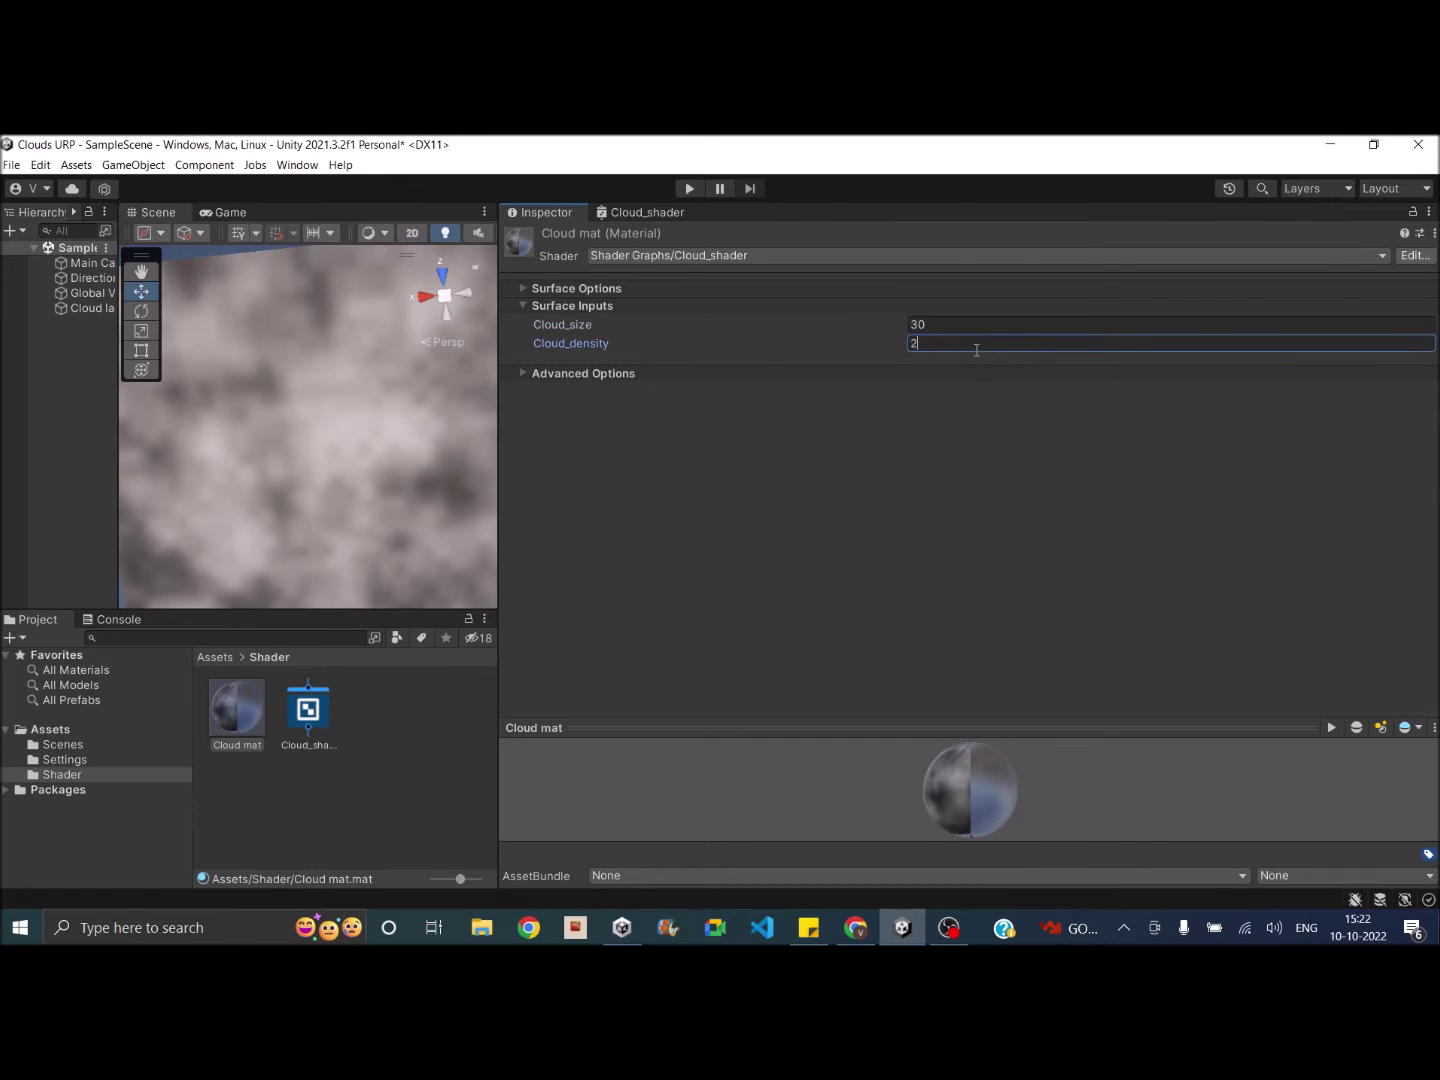
Return to the Cloud_shader graph and move the Power node closer to the Simple Noise node.
click(670, 216)
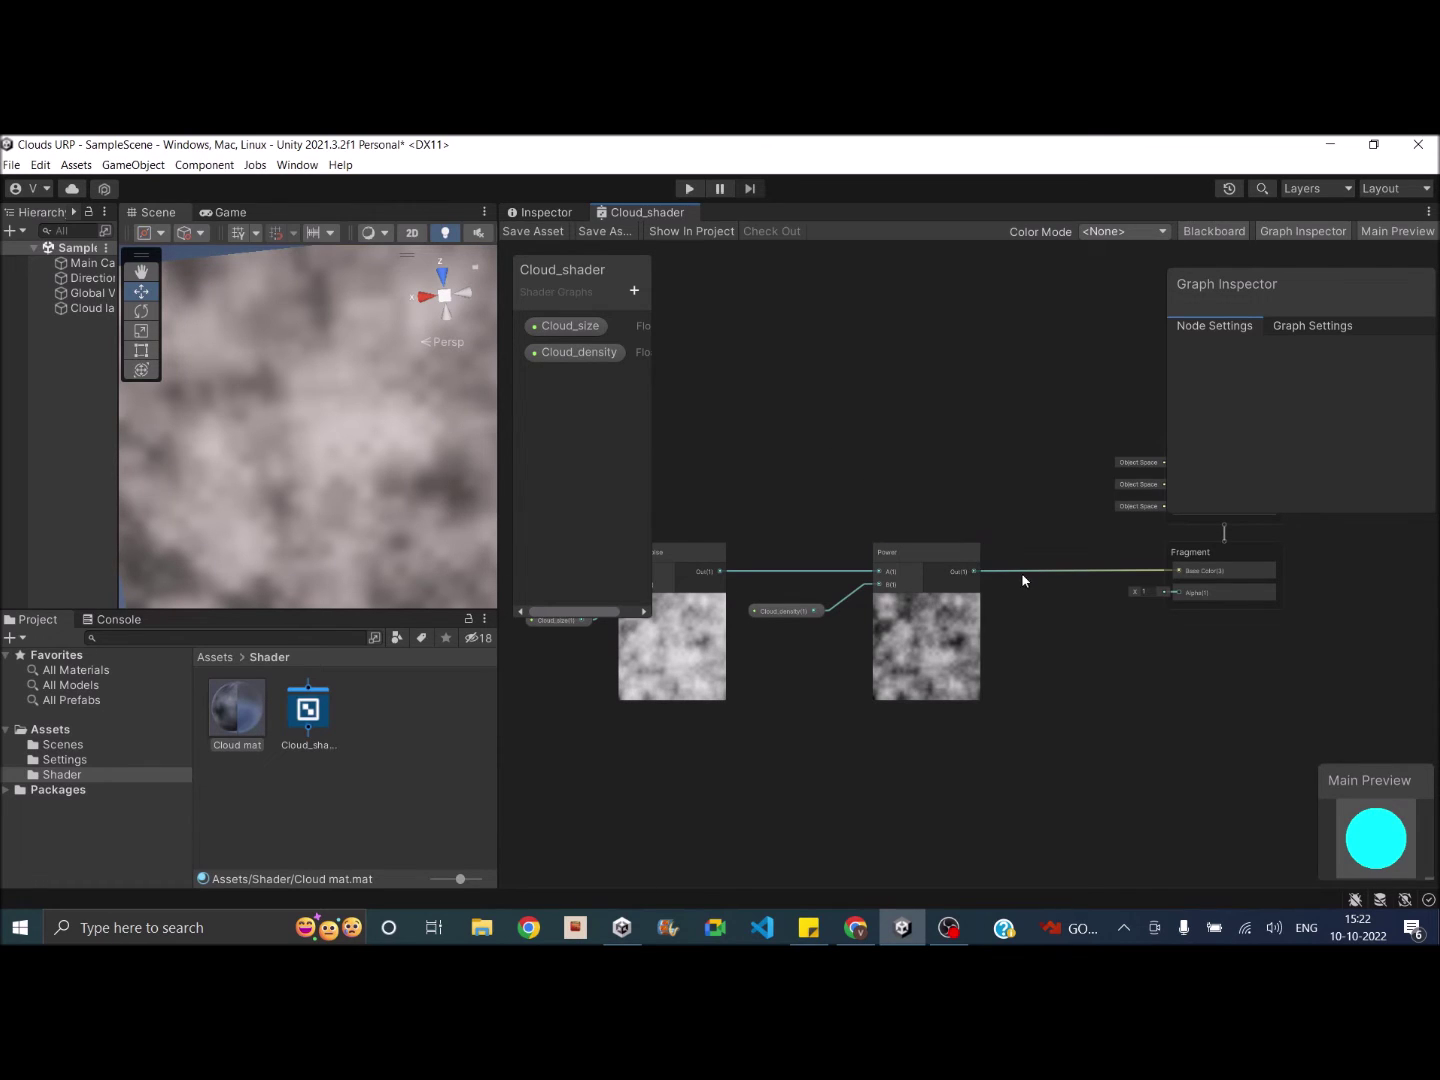
click(1188, 578)
drag(922, 554, 890, 553)
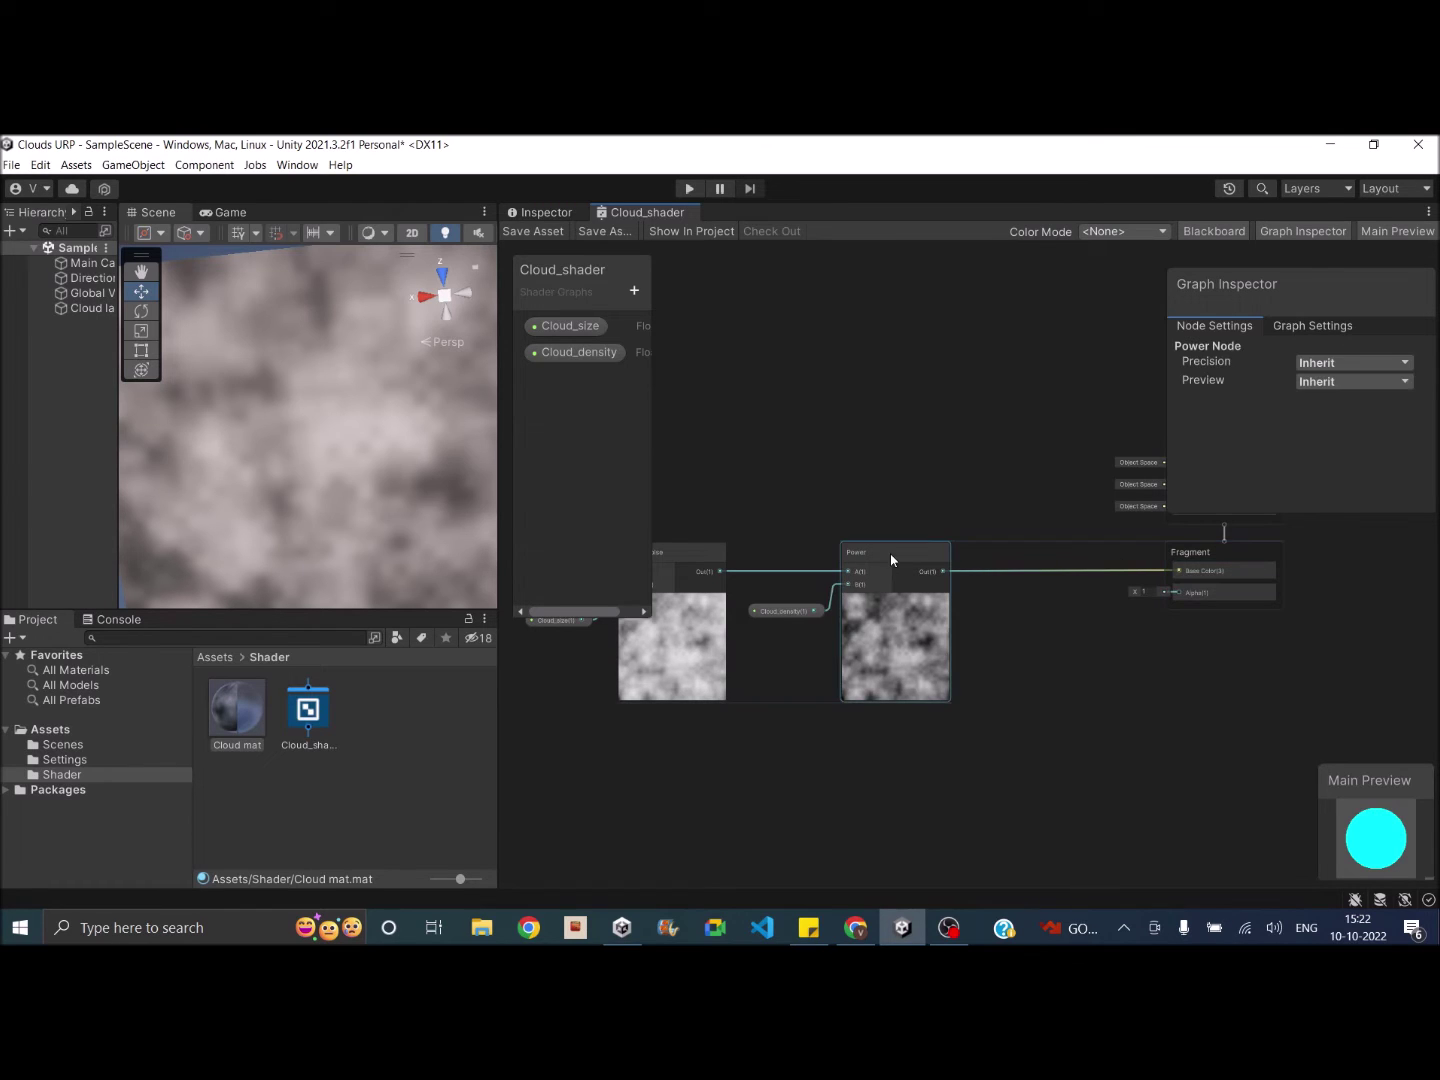
Add a Lerp node between Power and Fragment, feeding Power into its T input and its output into Base Color.
right_click(923, 428)
click(965, 442)
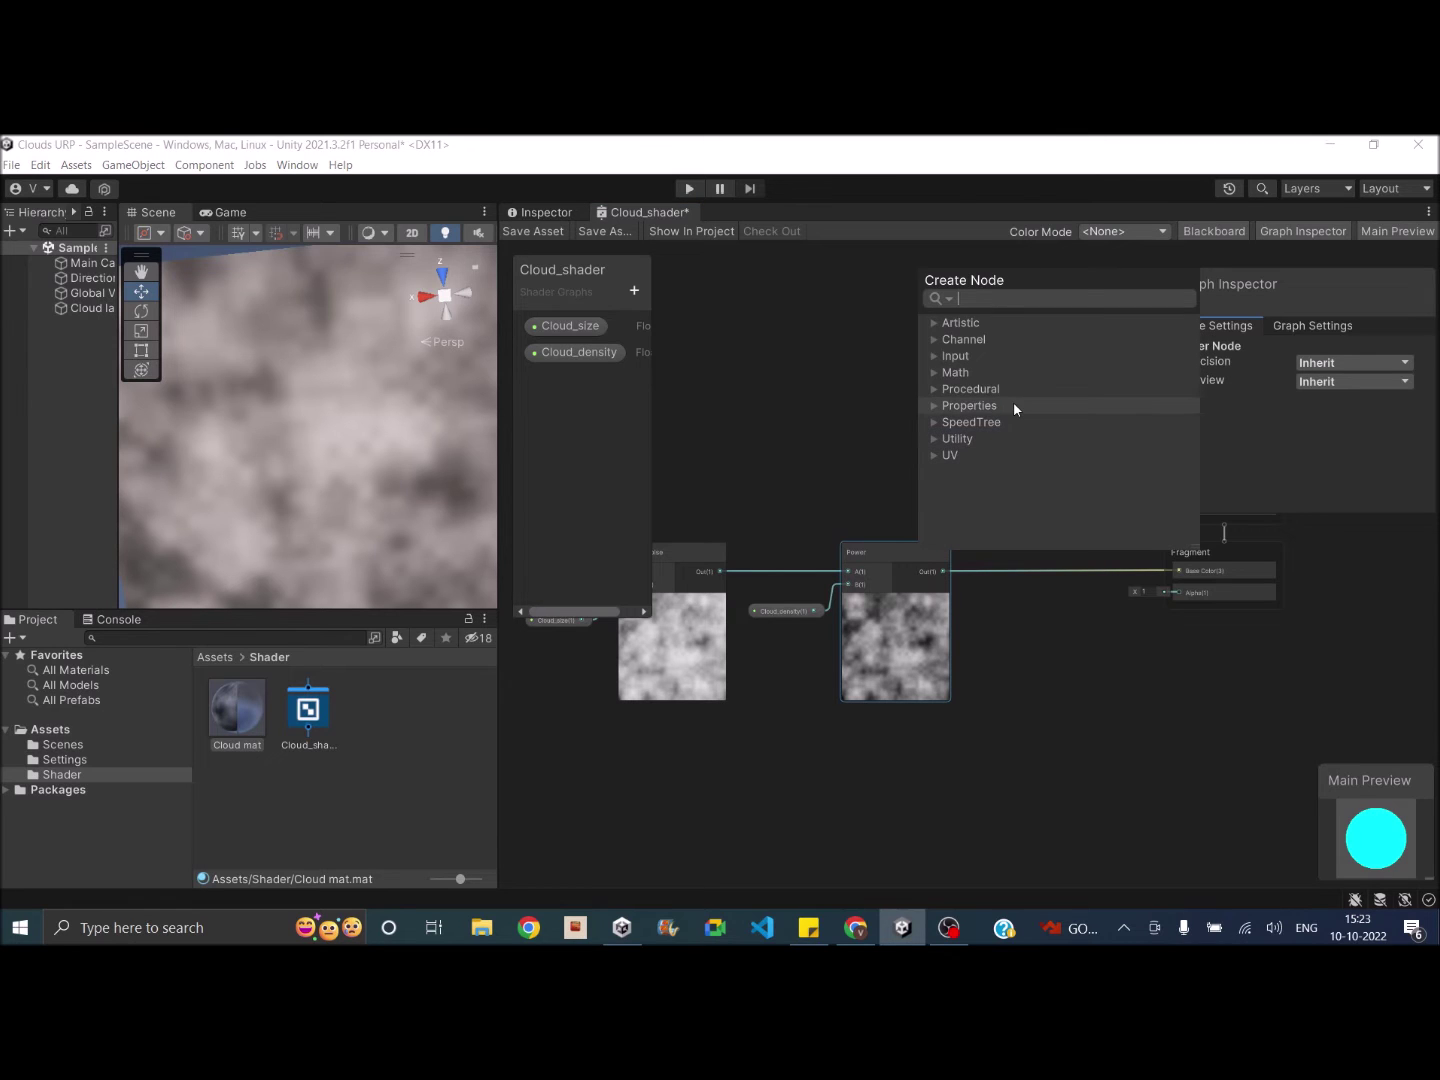
text(lerp)
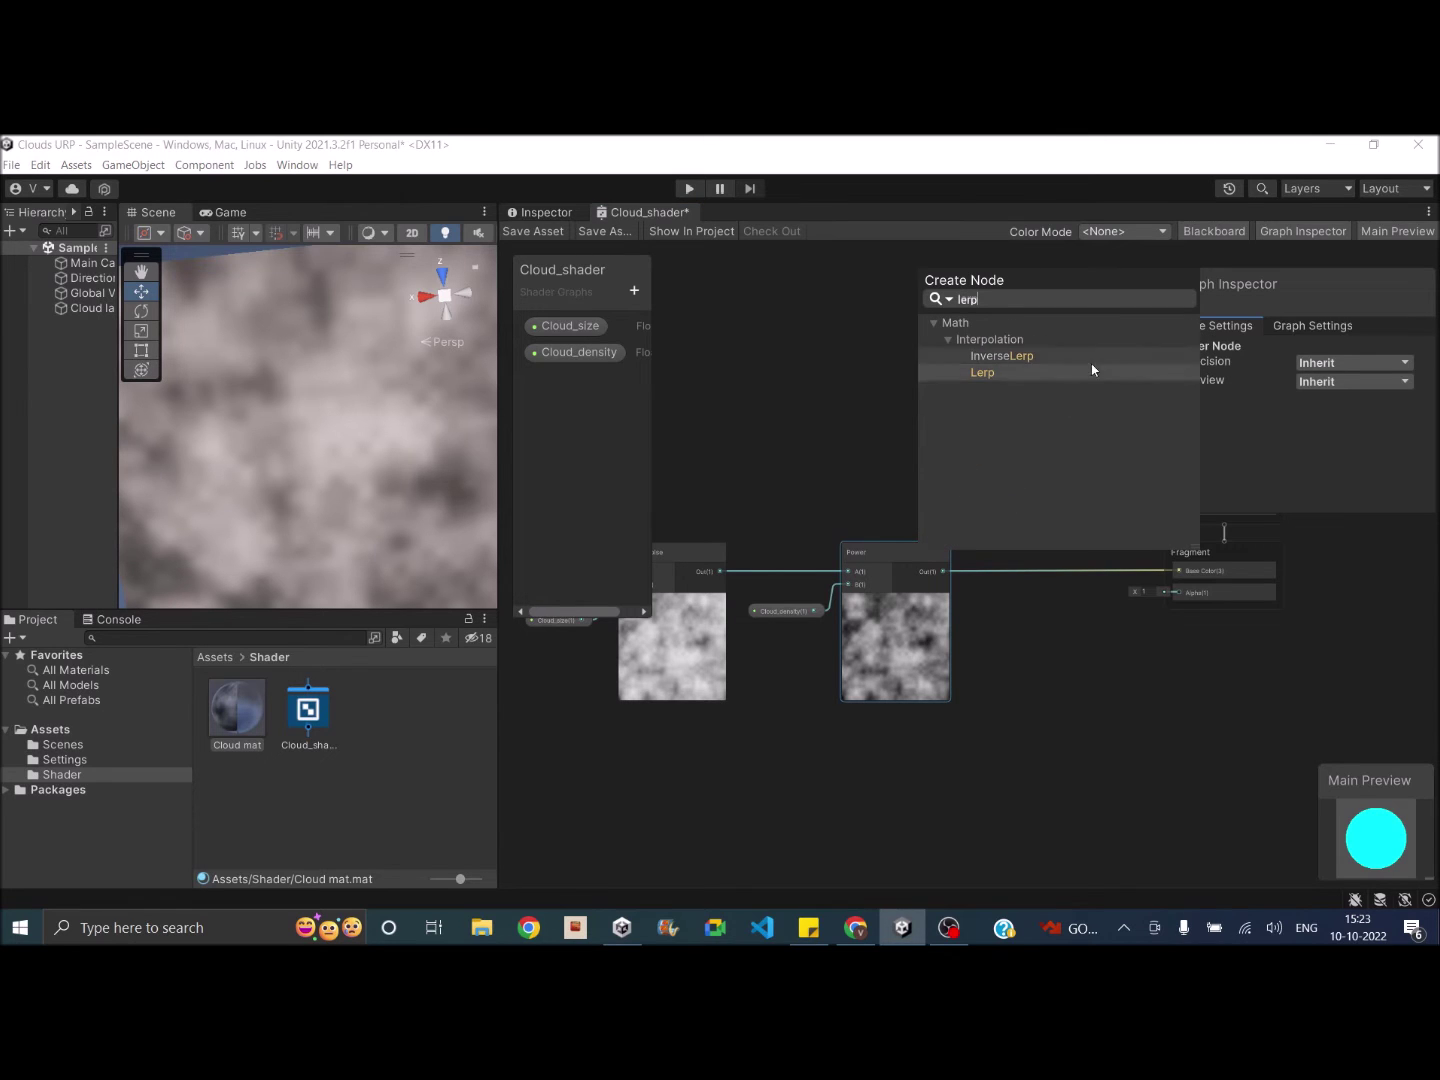
click(1030, 381)
drag(984, 462, 1105, 531)
drag(941, 572, 1178, 578)
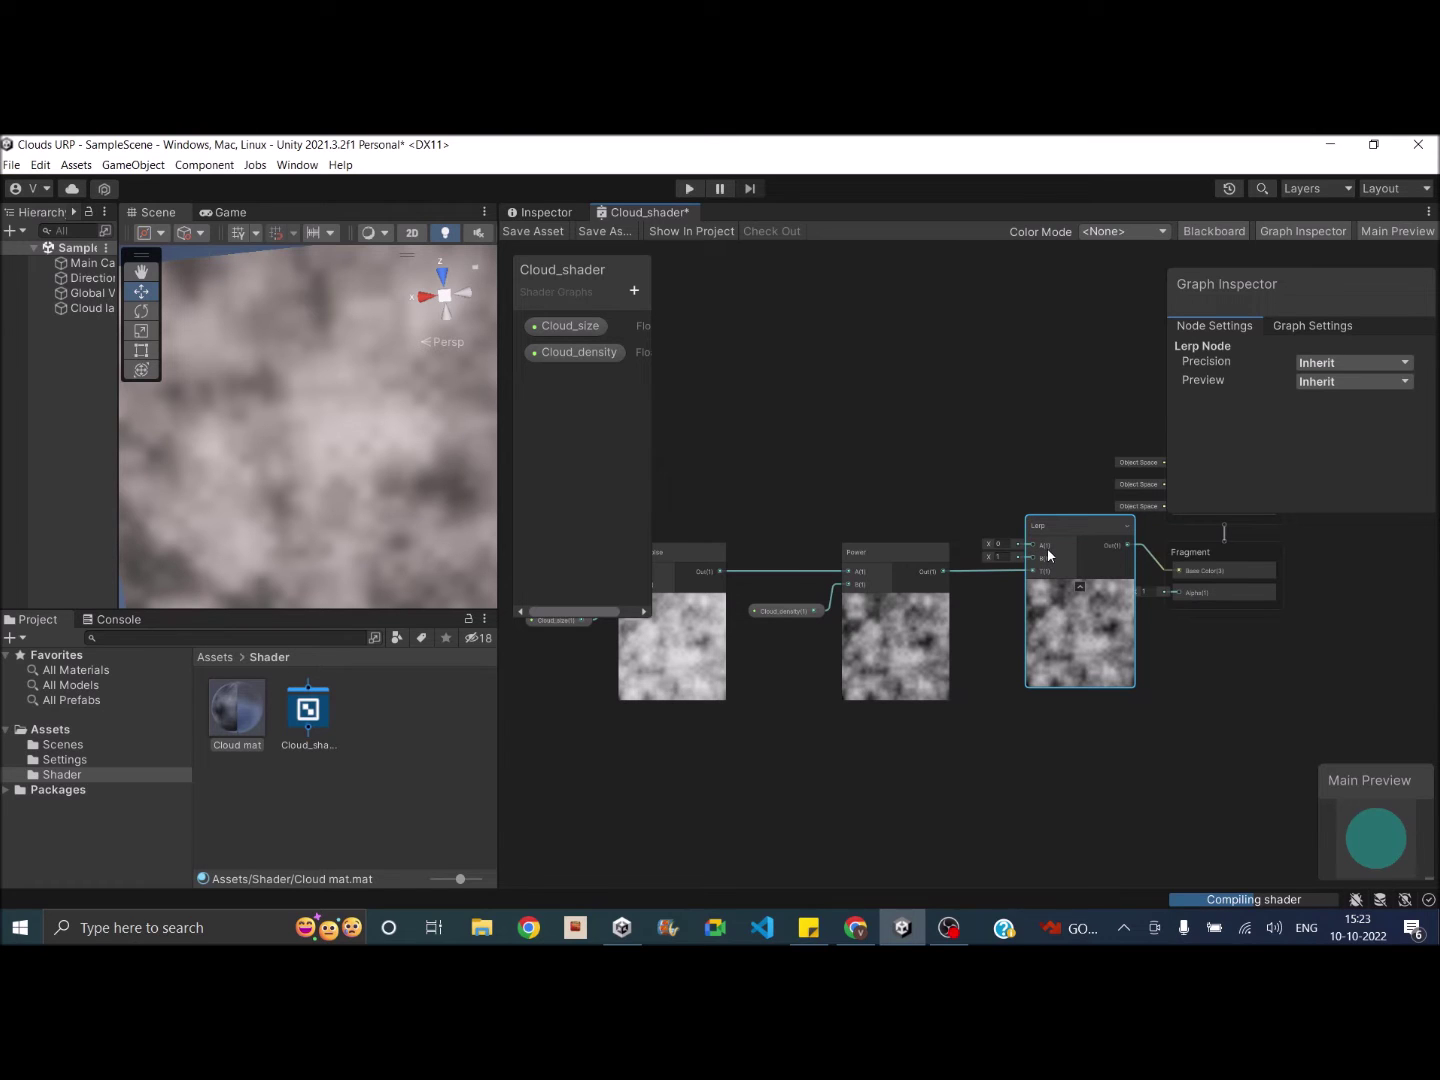
Add a Color node above the Power node and set its mode to HDR.
right_click(742, 346)
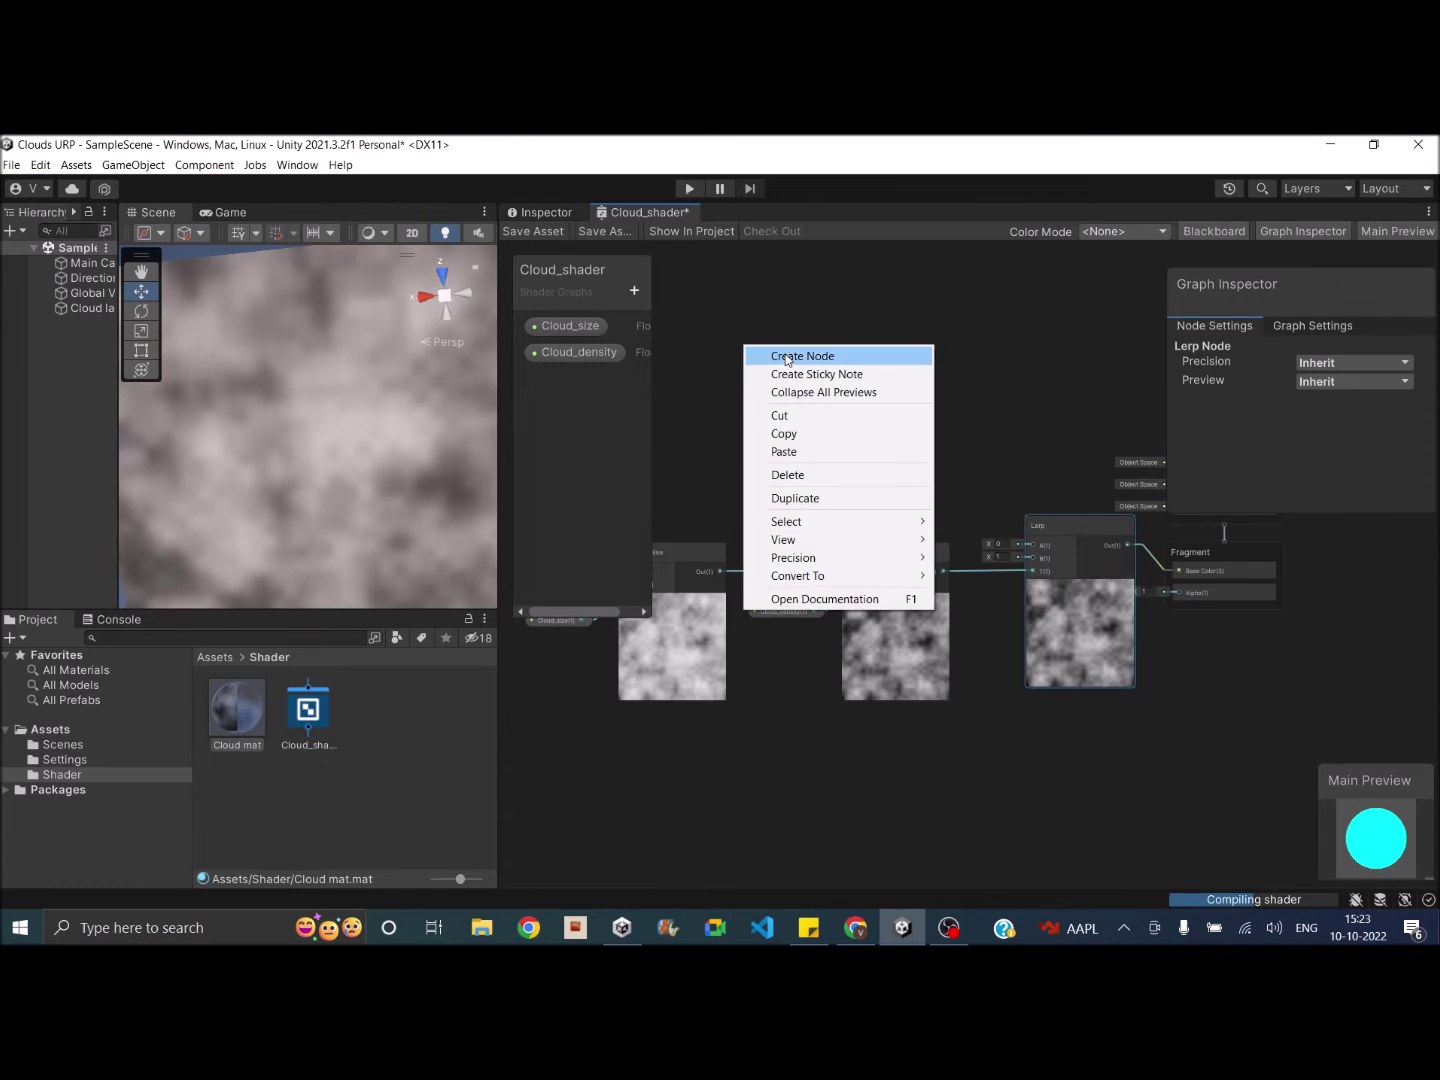
click(787, 357)
text(color)
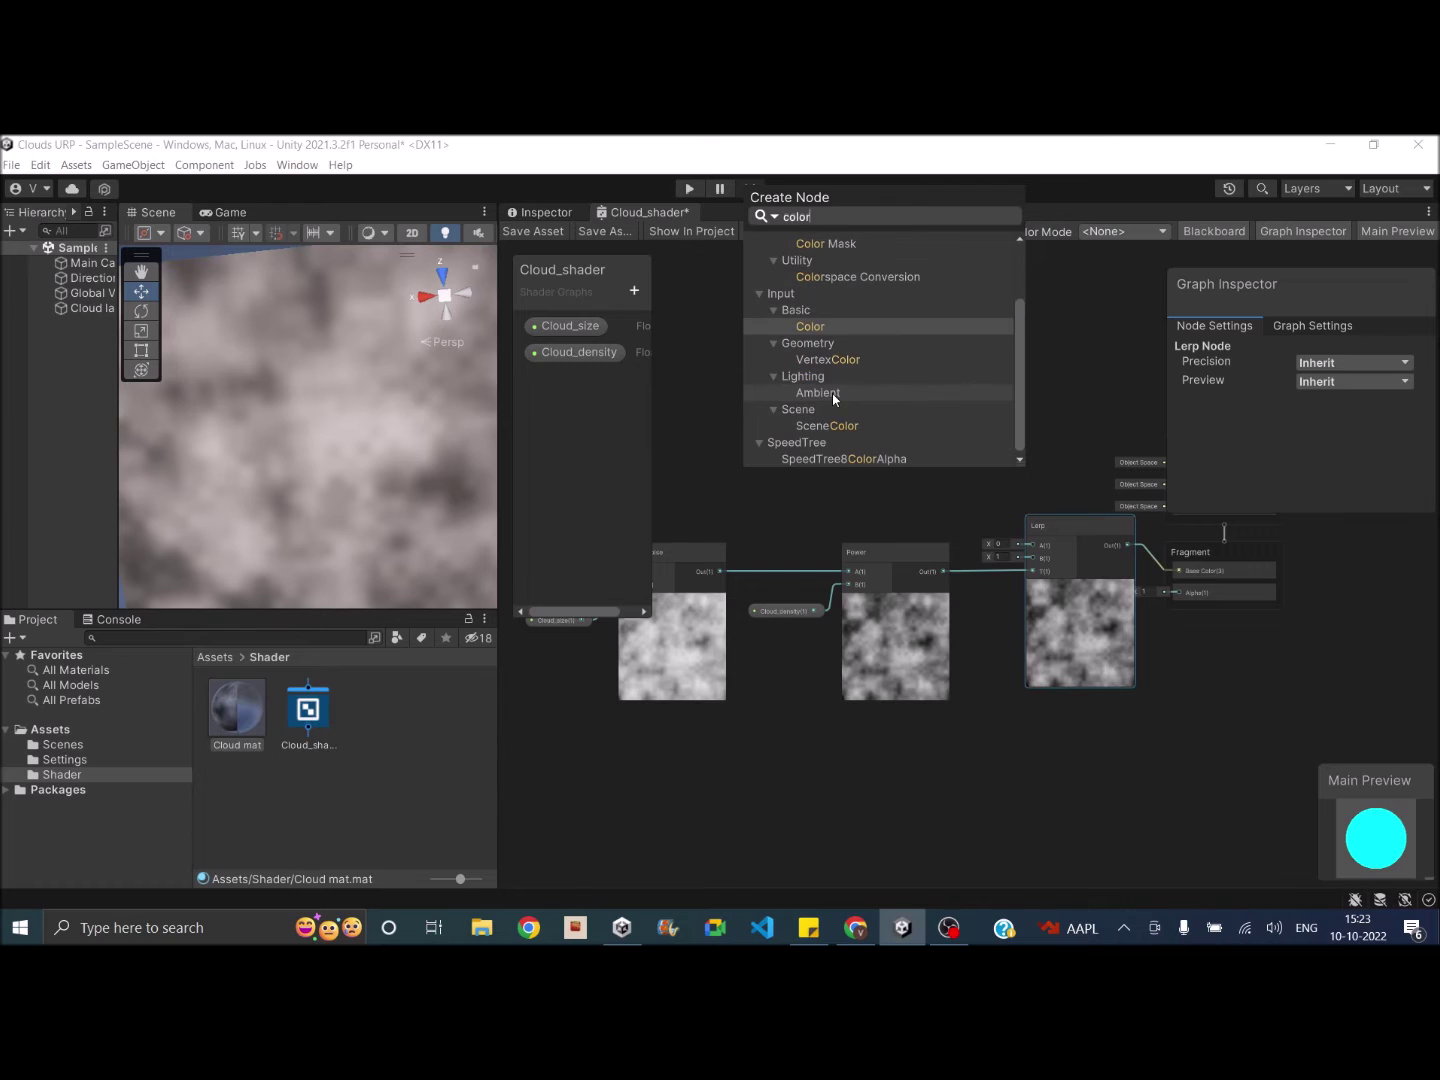
click(814, 329)
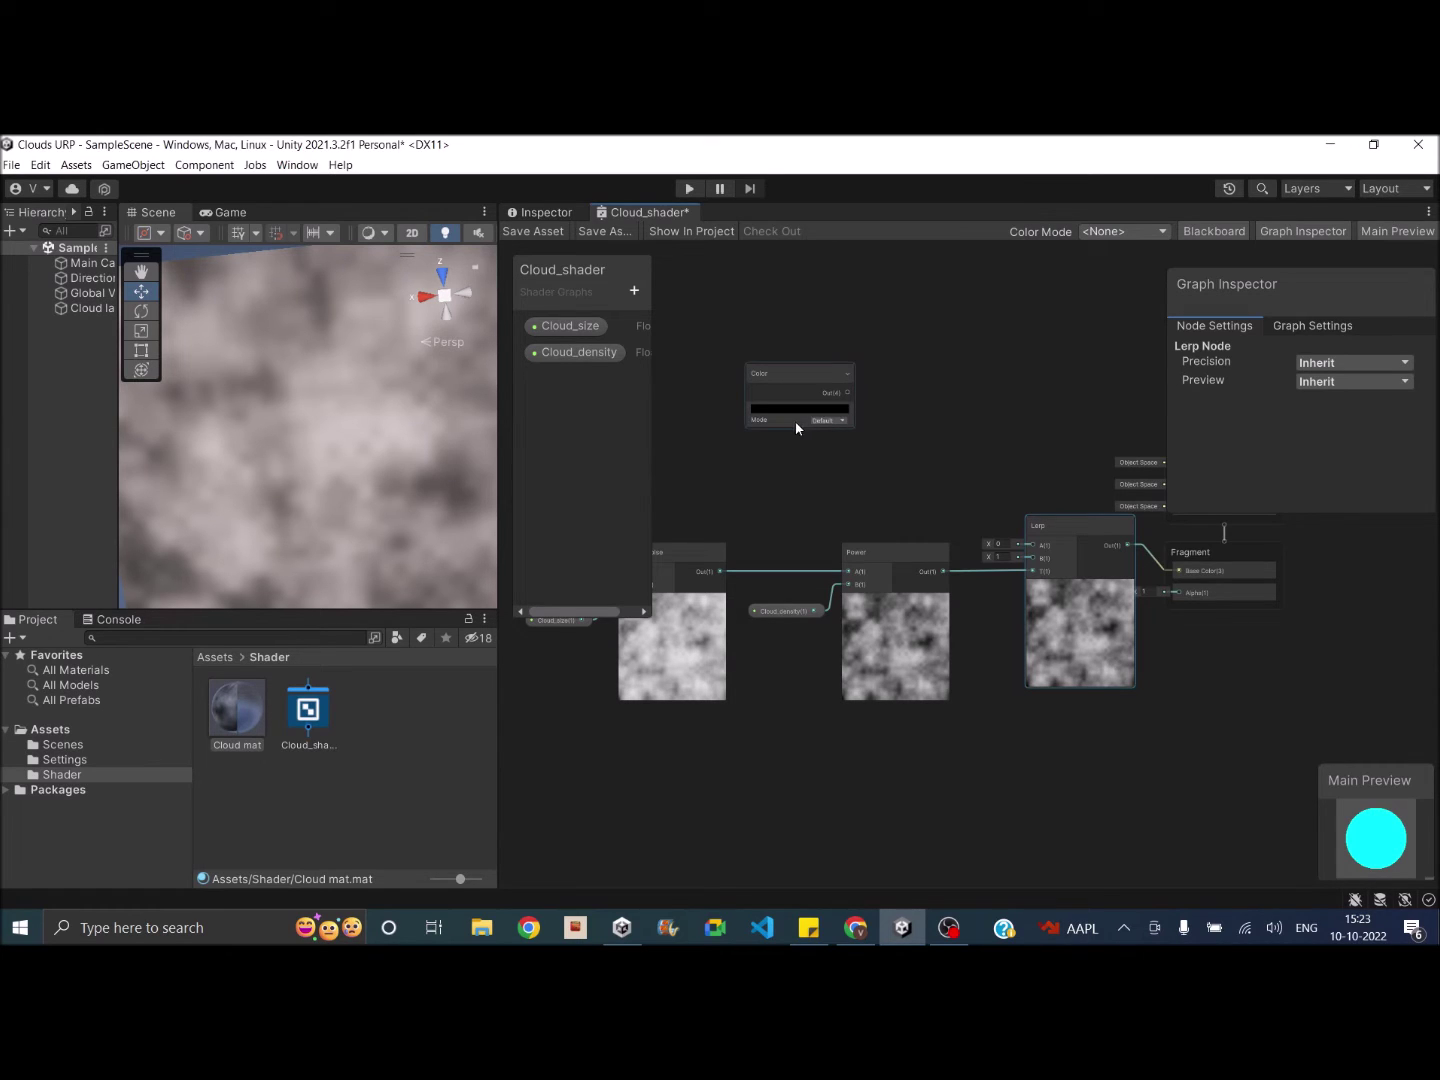
click(826, 421)
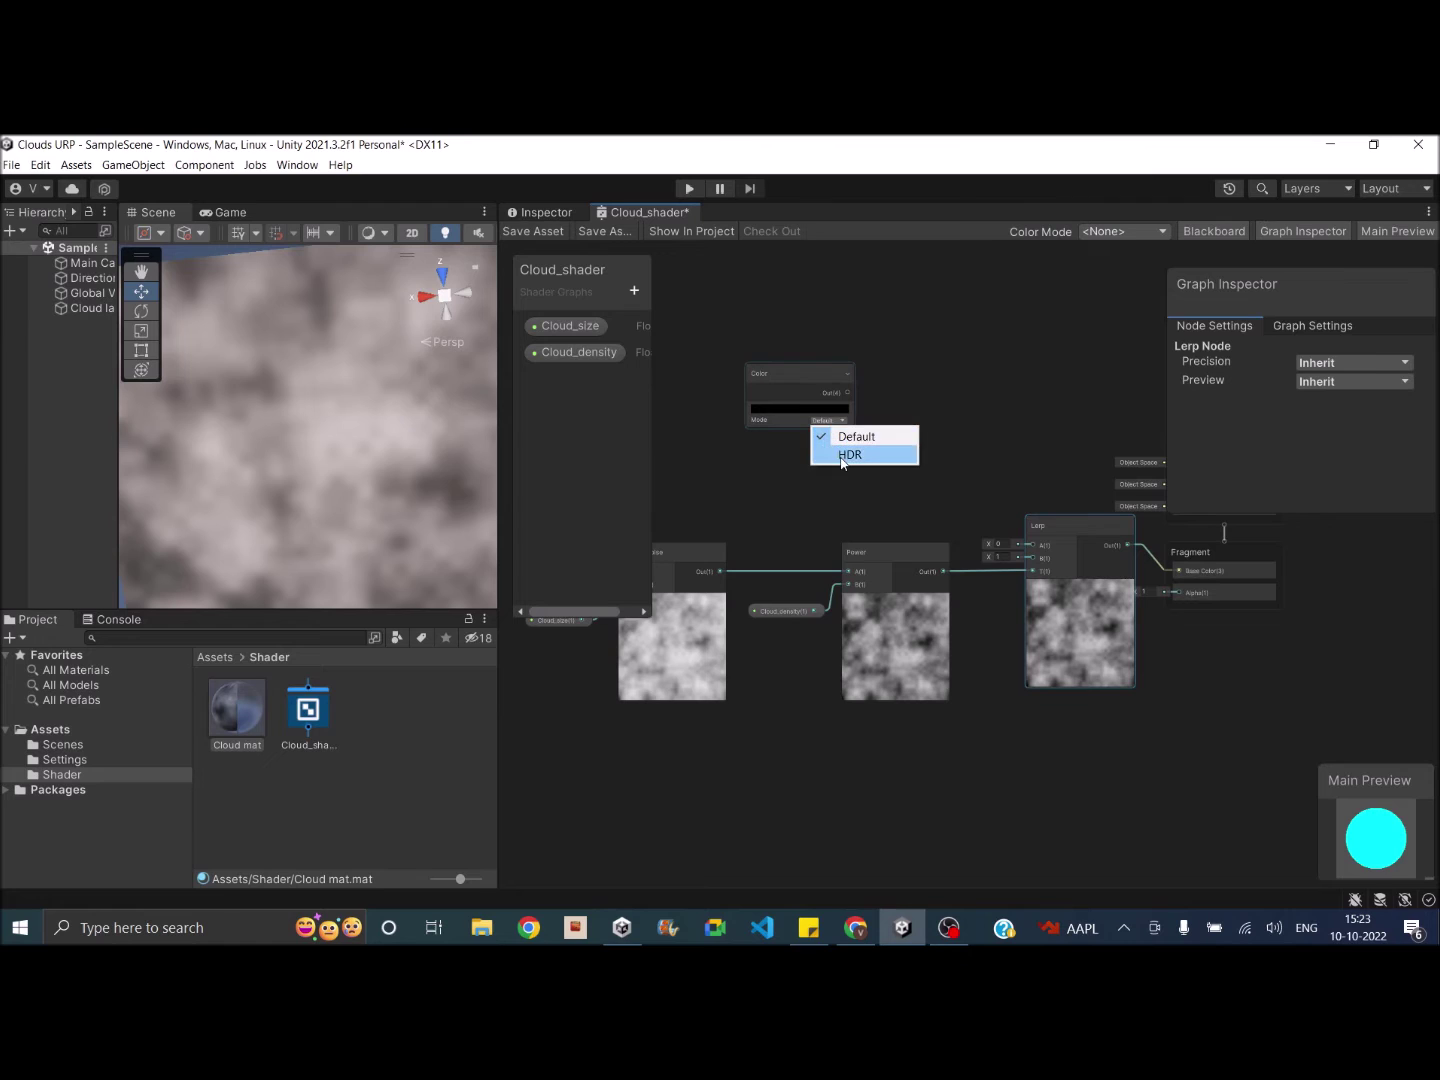
click(845, 454)
Set the HDR Color node to white and connect its output to the Lerp node's A input.
click(807, 415)
drag(879, 468, 840, 498)
click(1014, 391)
drag(826, 375, 1033, 548)
Add a second Color node and place it between the white Color node and the Power node.
click(706, 314)
right_click(707, 314)
click(752, 328)
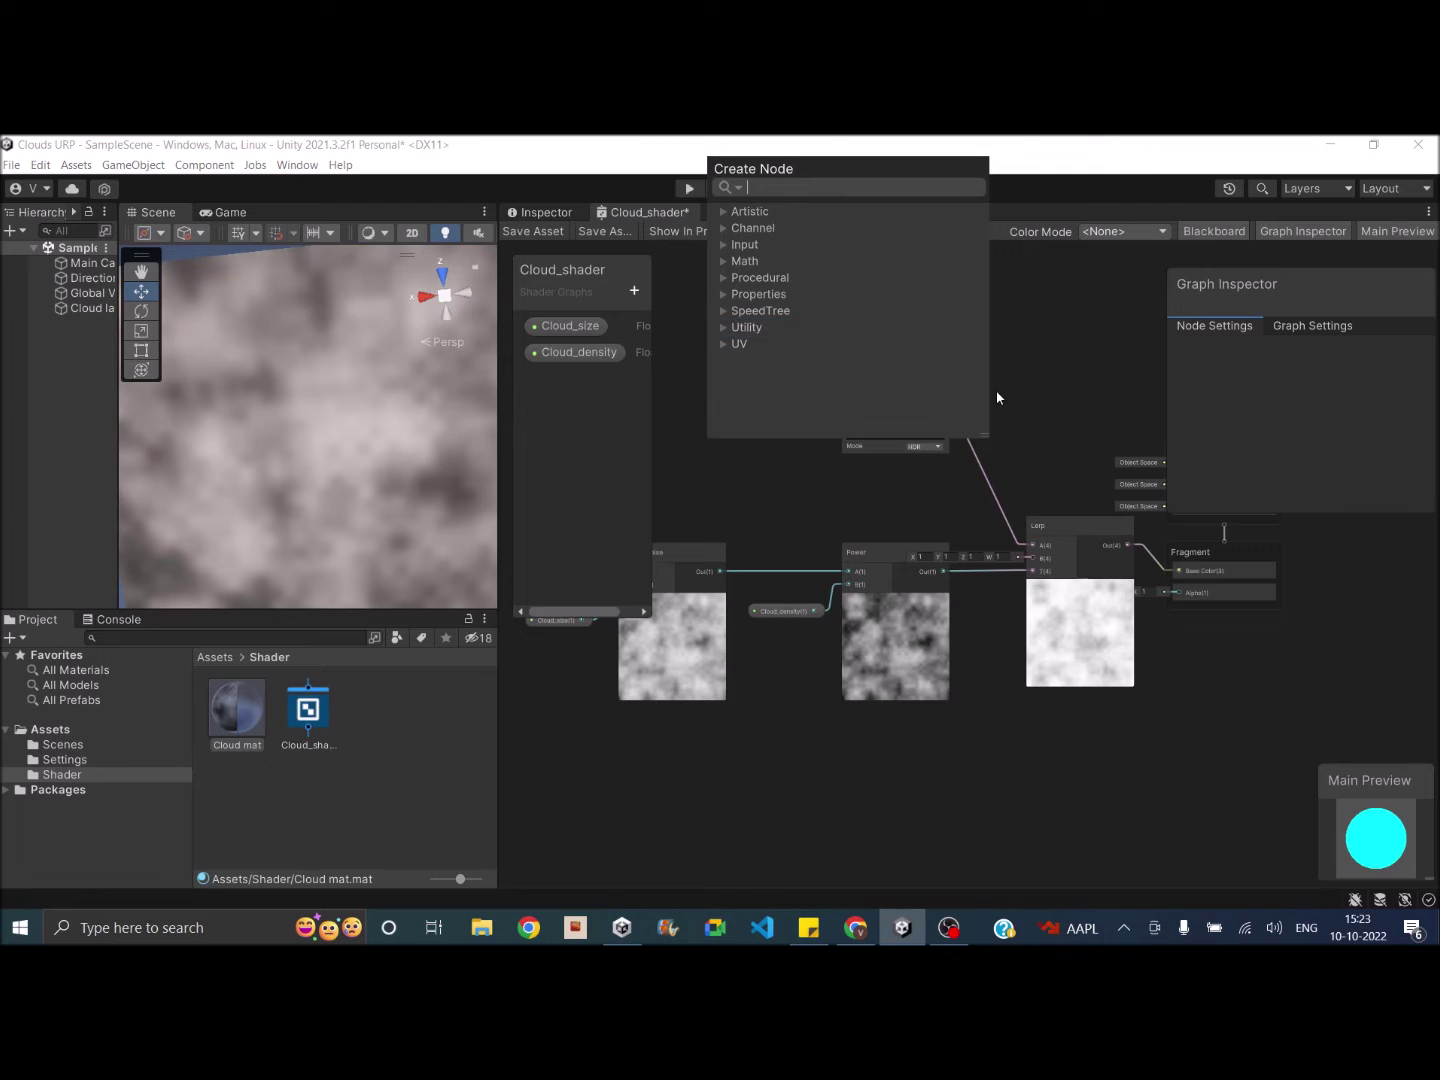
text(color)
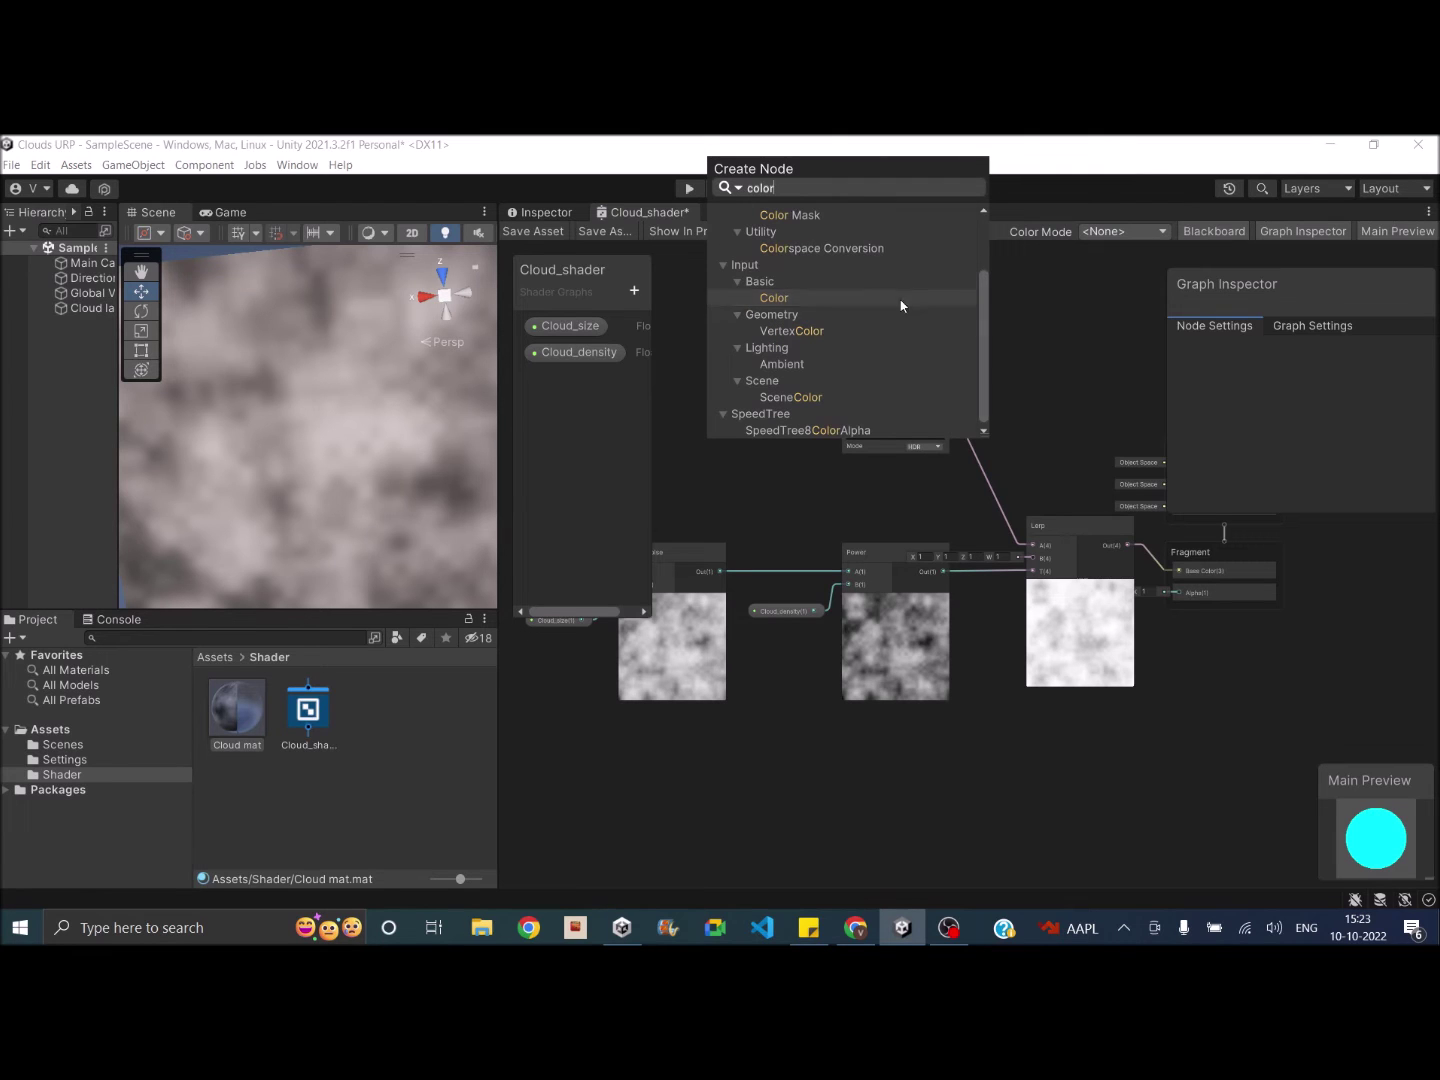
click(815, 298)
drag(765, 356, 895, 476)
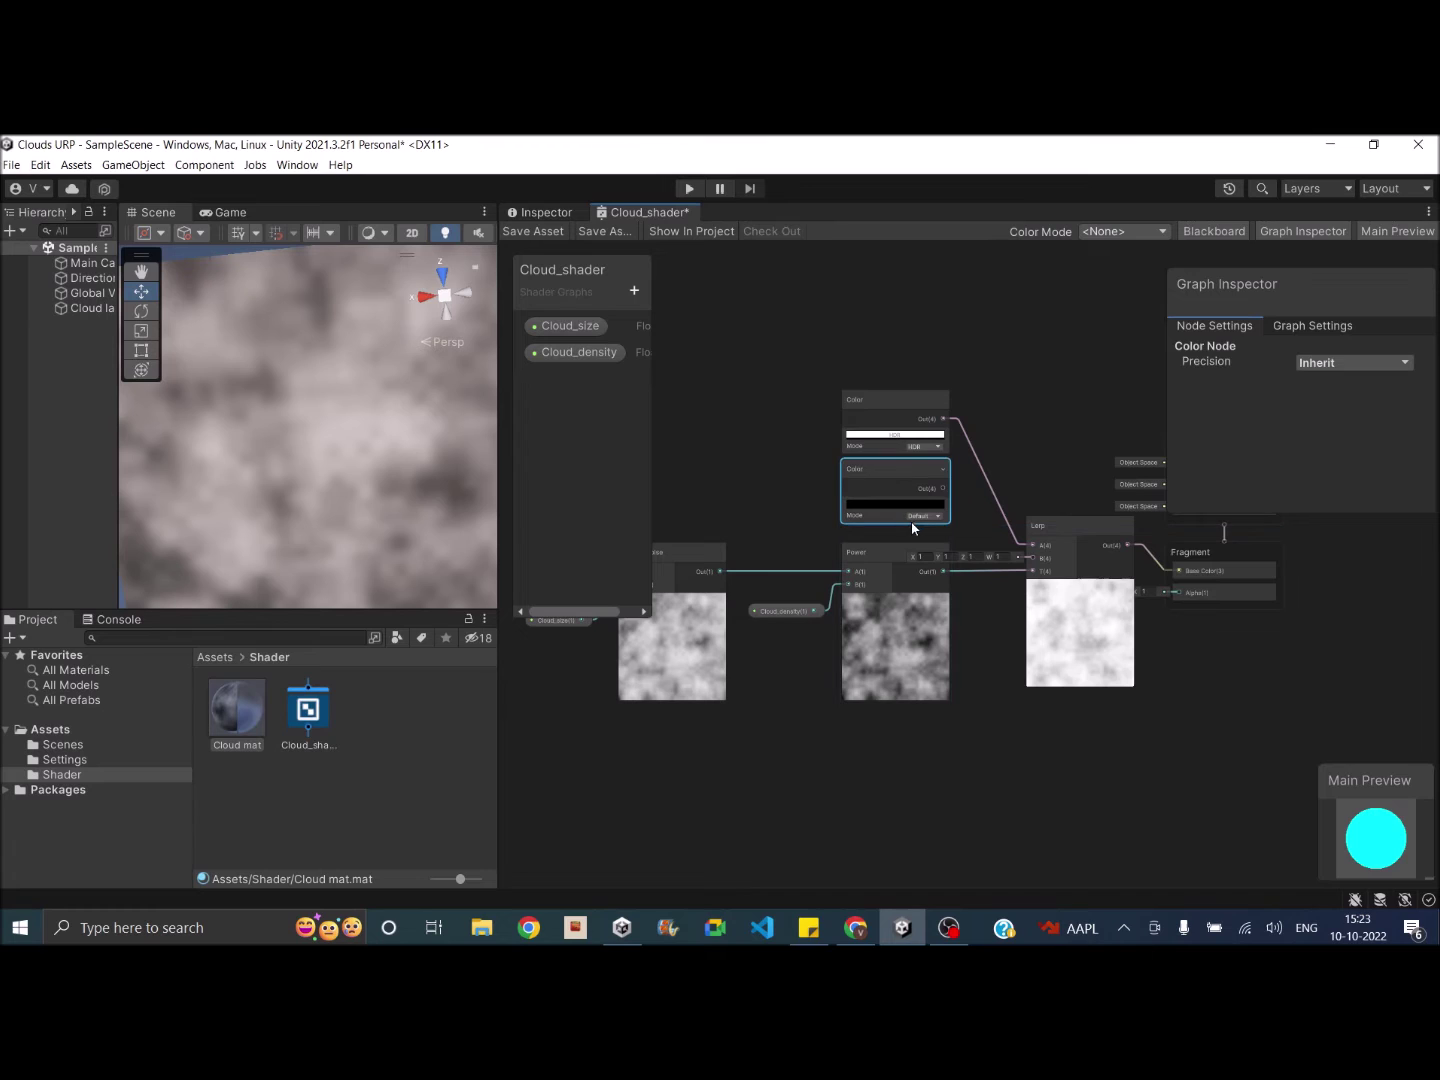
Make the second Color node an HDR light blue and connect it to the Lerp node's B input.
click(920, 516)
click(949, 546)
click(891, 503)
drag(938, 617, 1028, 556)
click(1102, 396)
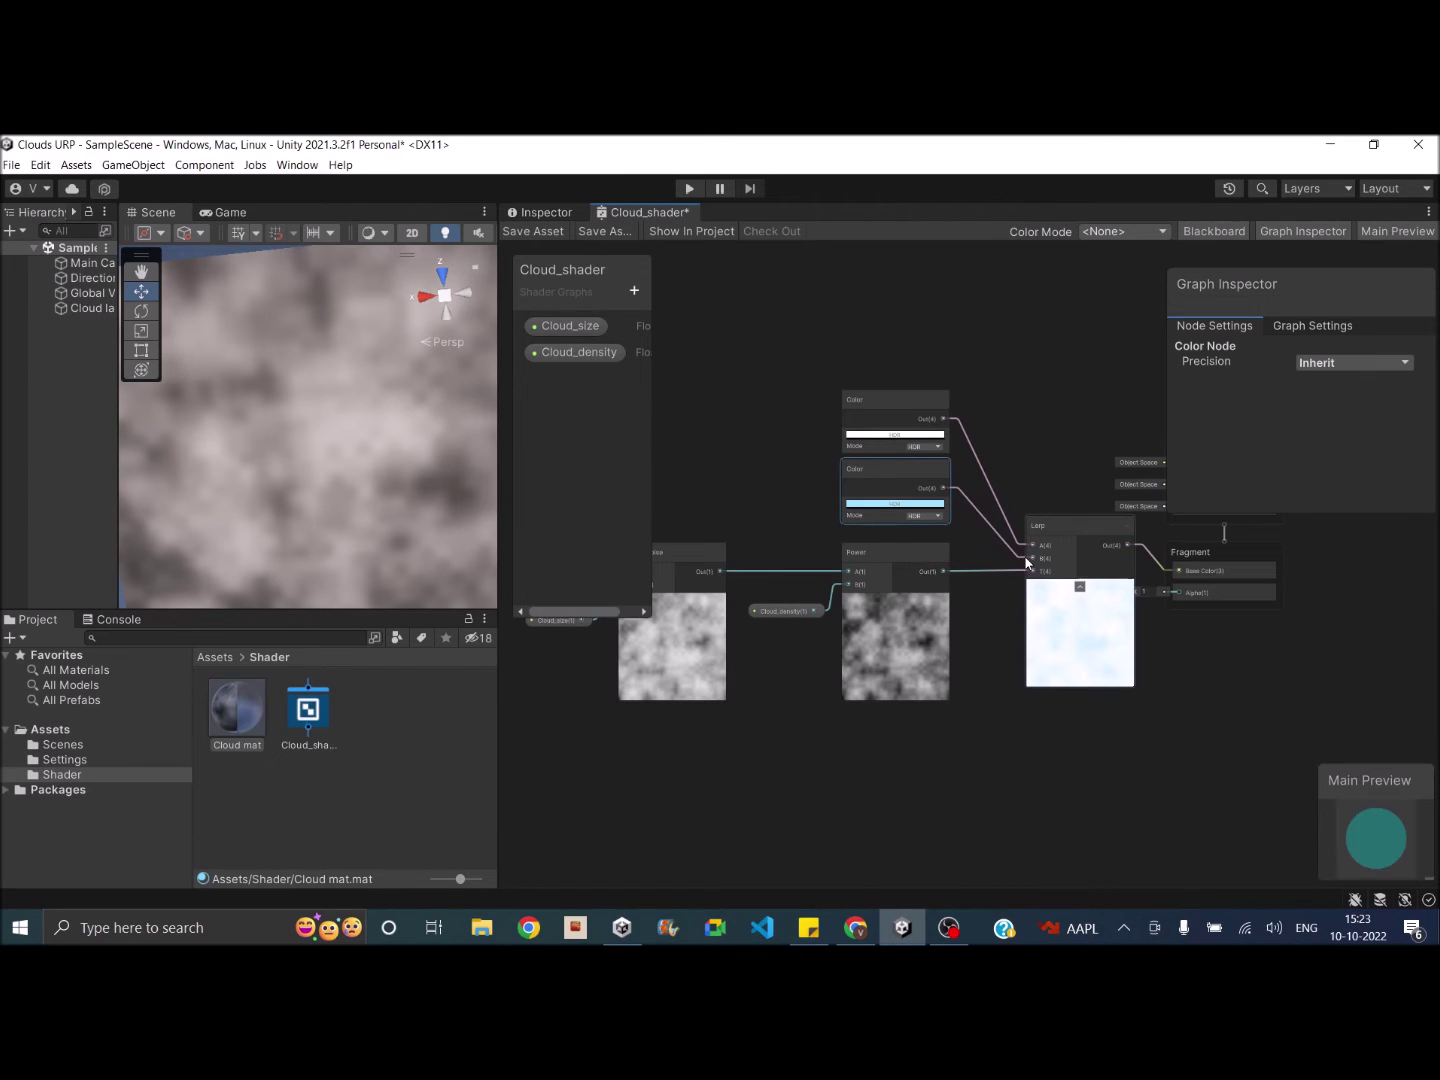
Convert both the white and the light blue Color nodes into exposed shader properties.
right_click(886, 398)
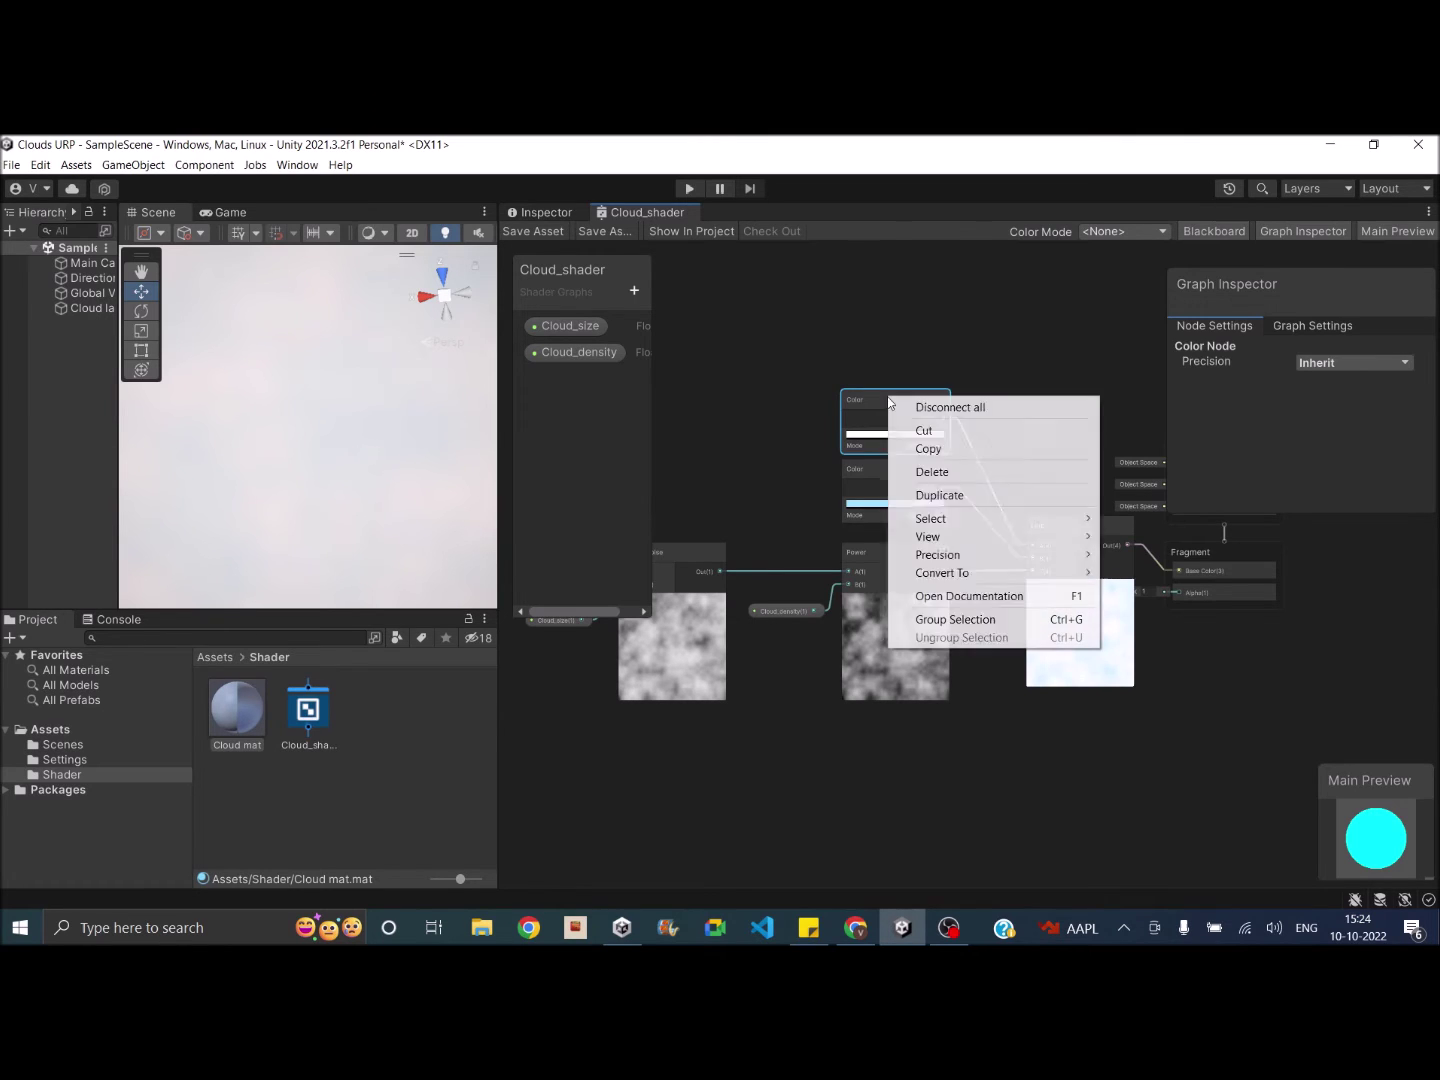
mouse_move(1027, 571)
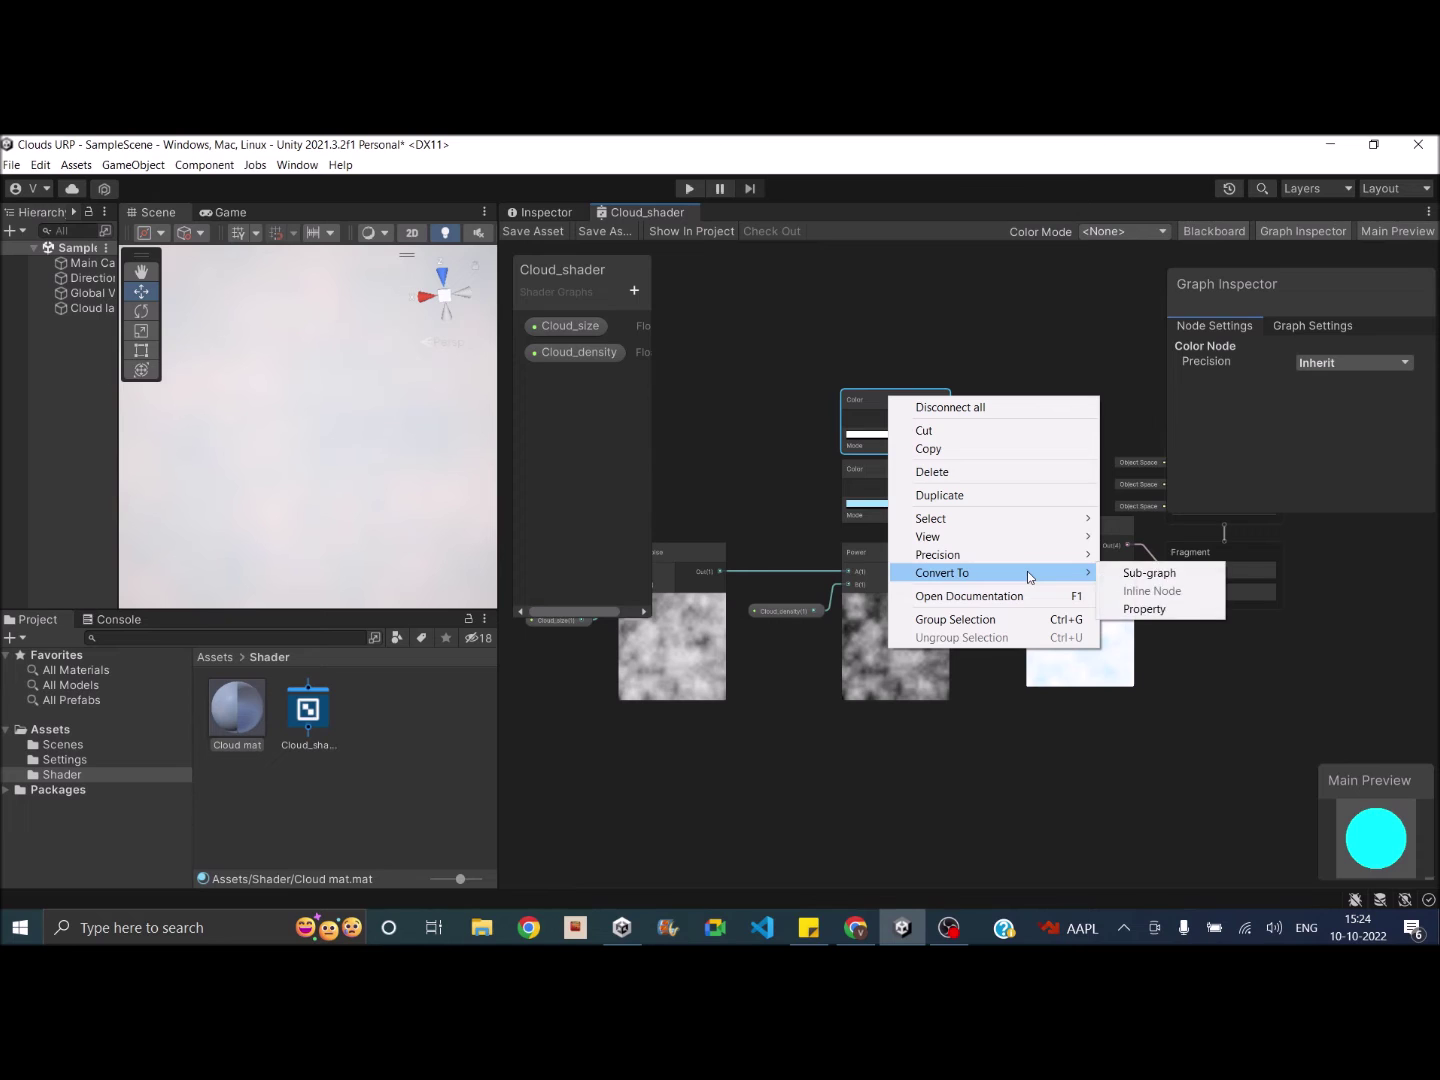
click(1148, 615)
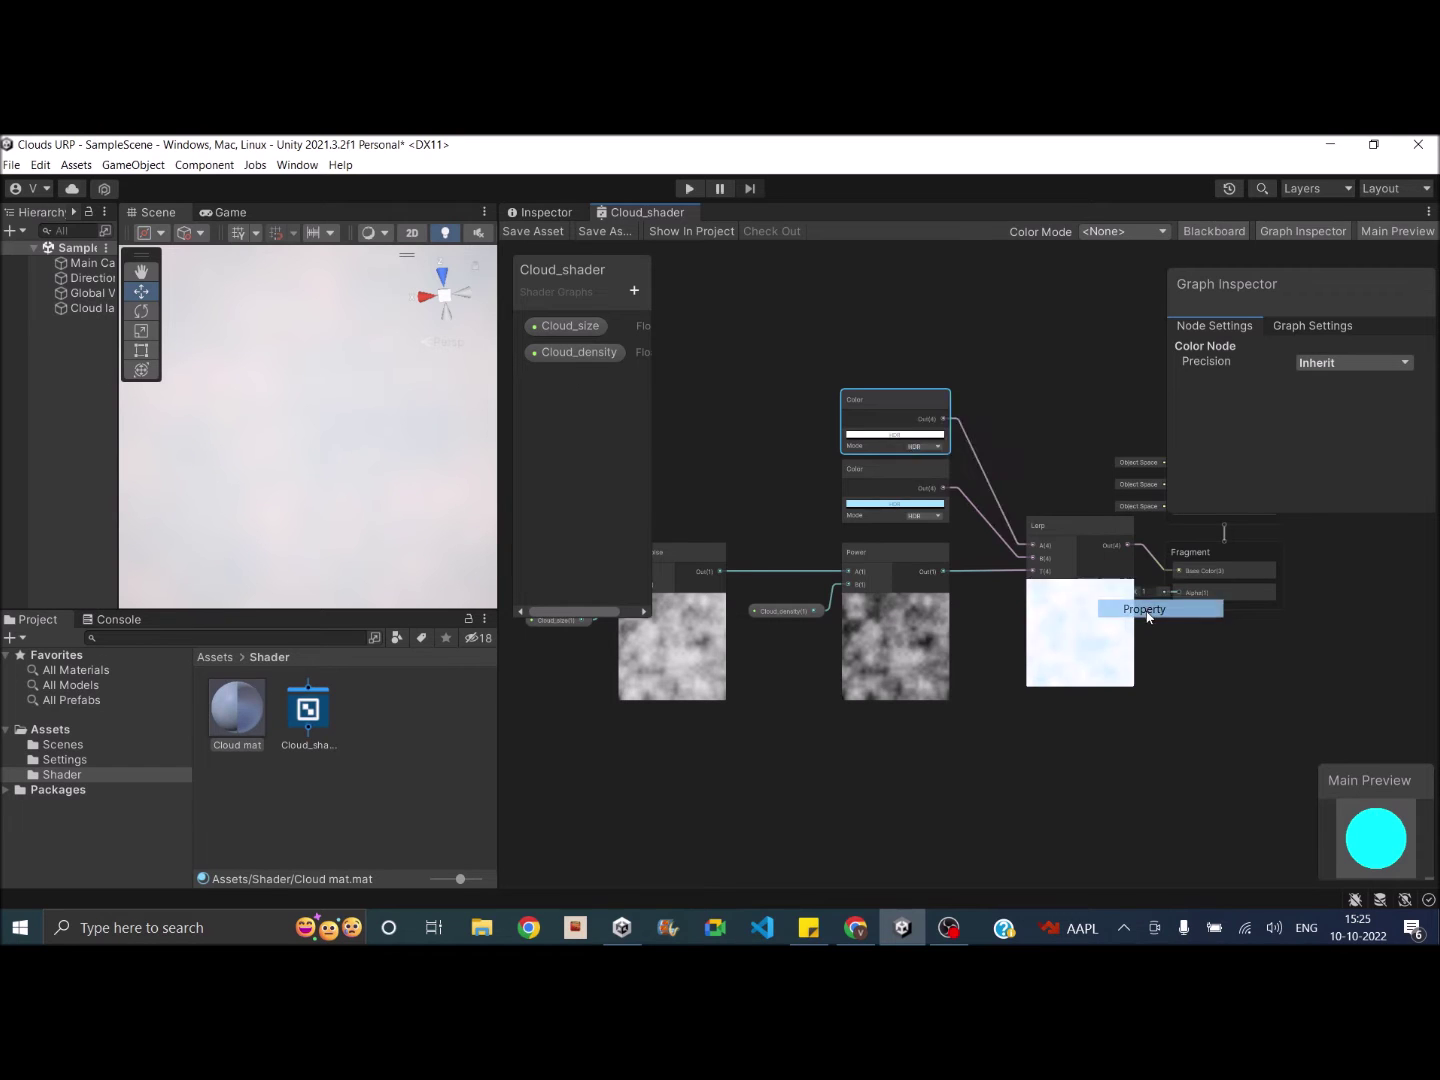
click(896, 481)
right_click(896, 481)
mouse_move(1009, 652)
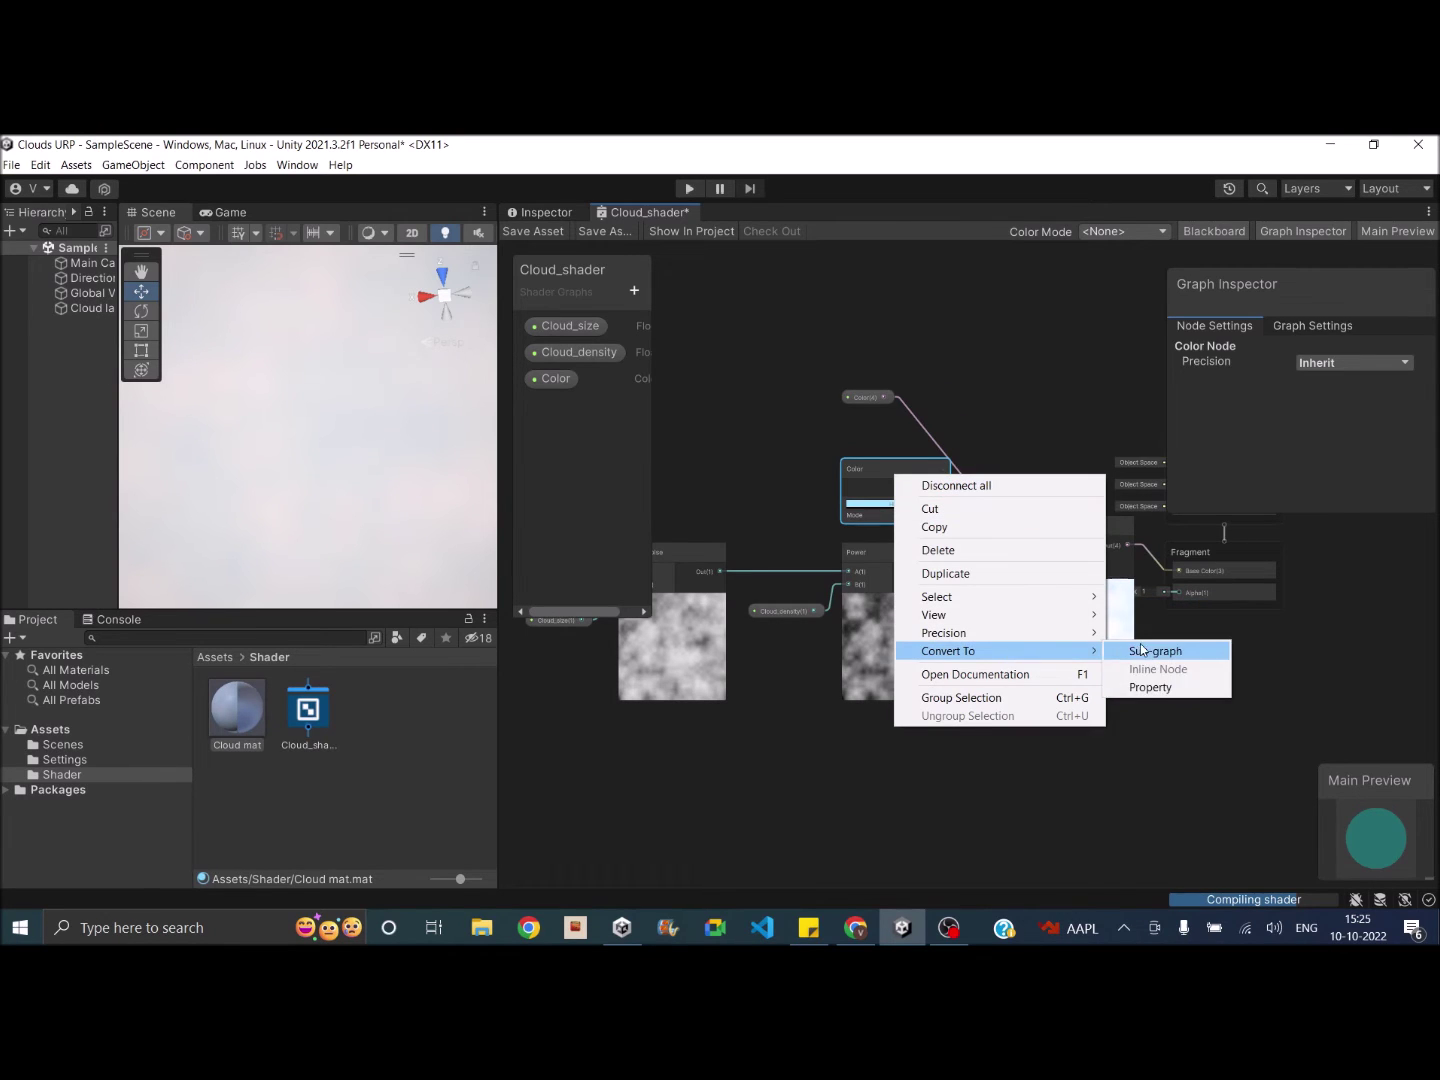
click(1143, 687)
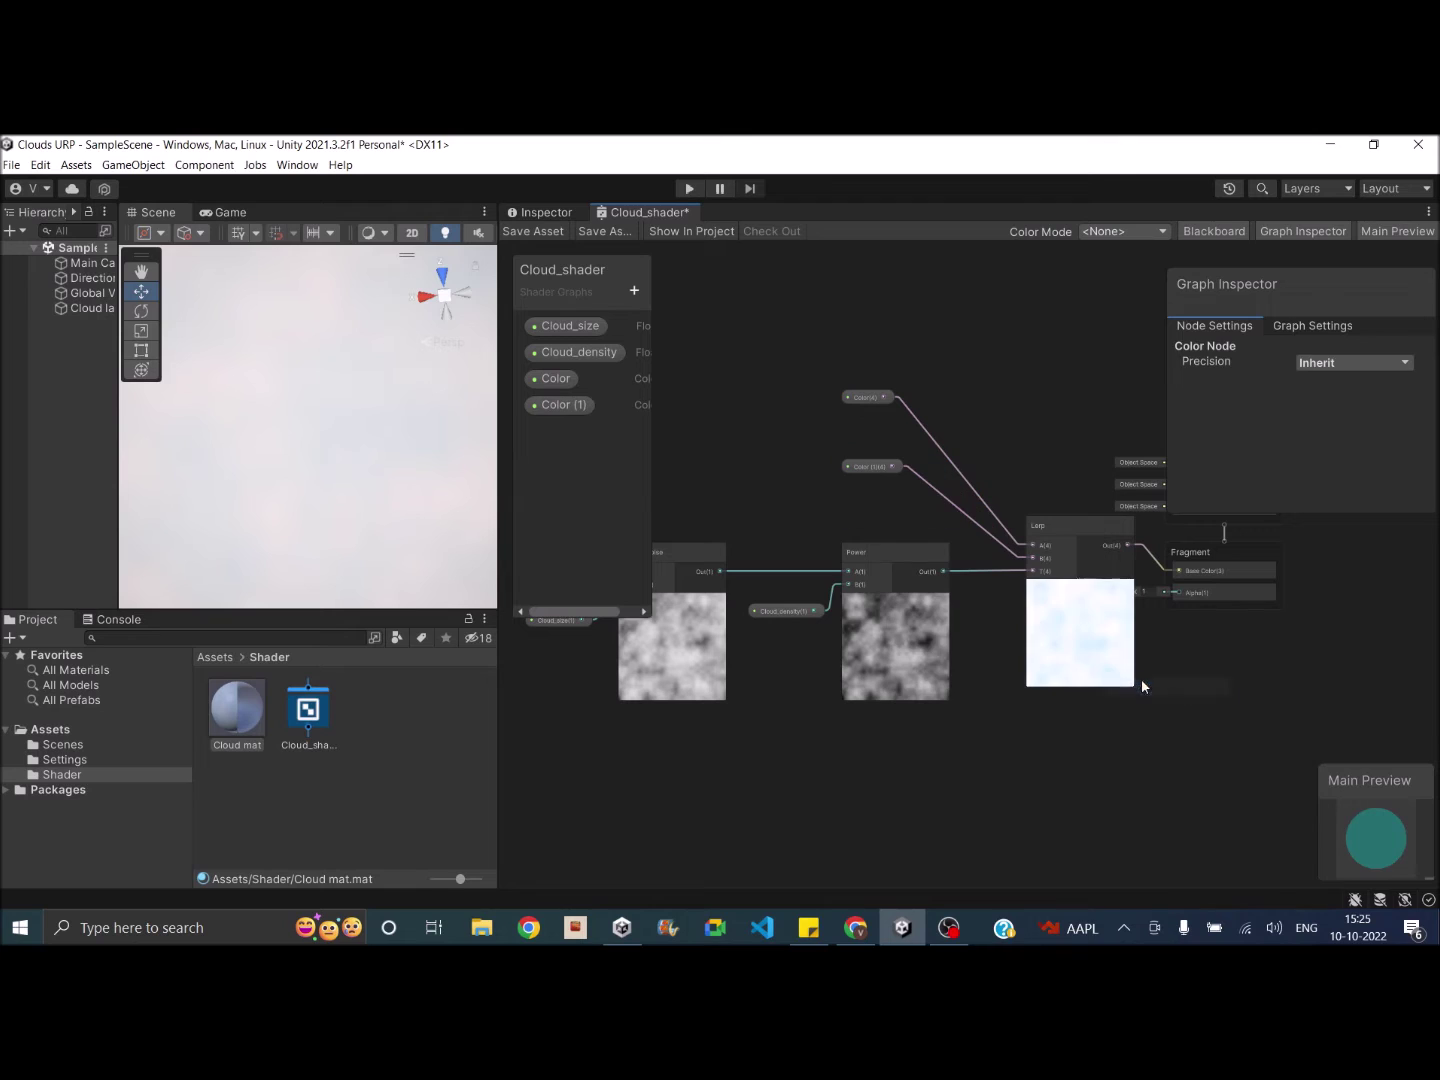
Shift the Lerp node and the Power node with its Cloud_density input slightly away from the Fragment block.
click(560, 380)
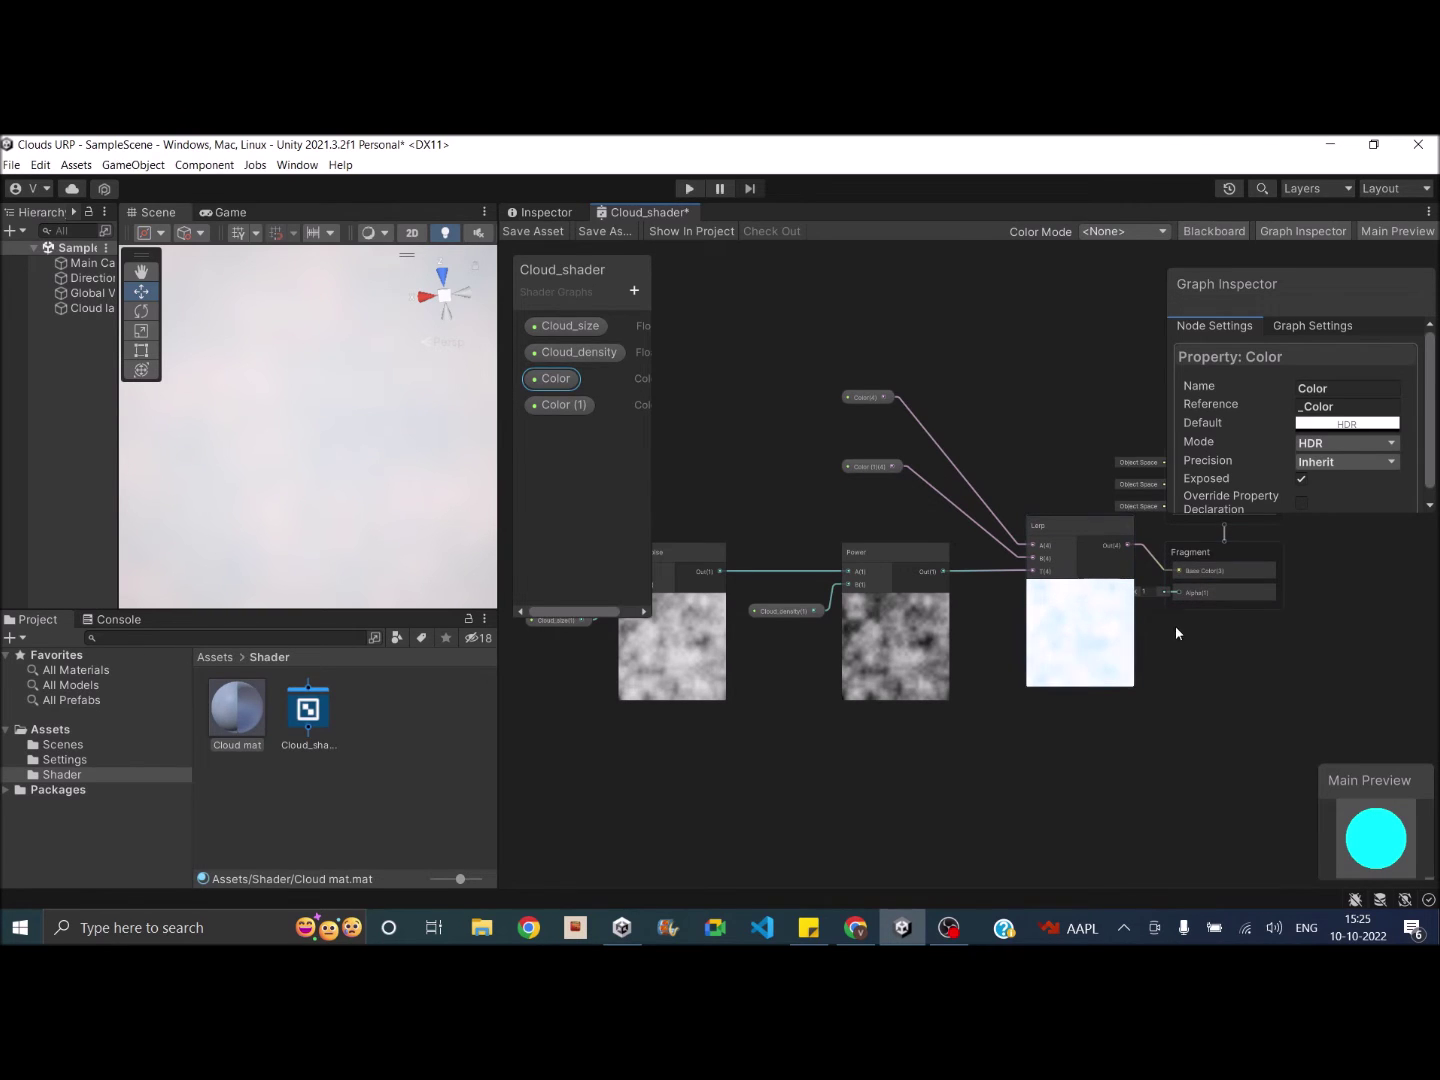
scroll(1059, 606, down, 4)
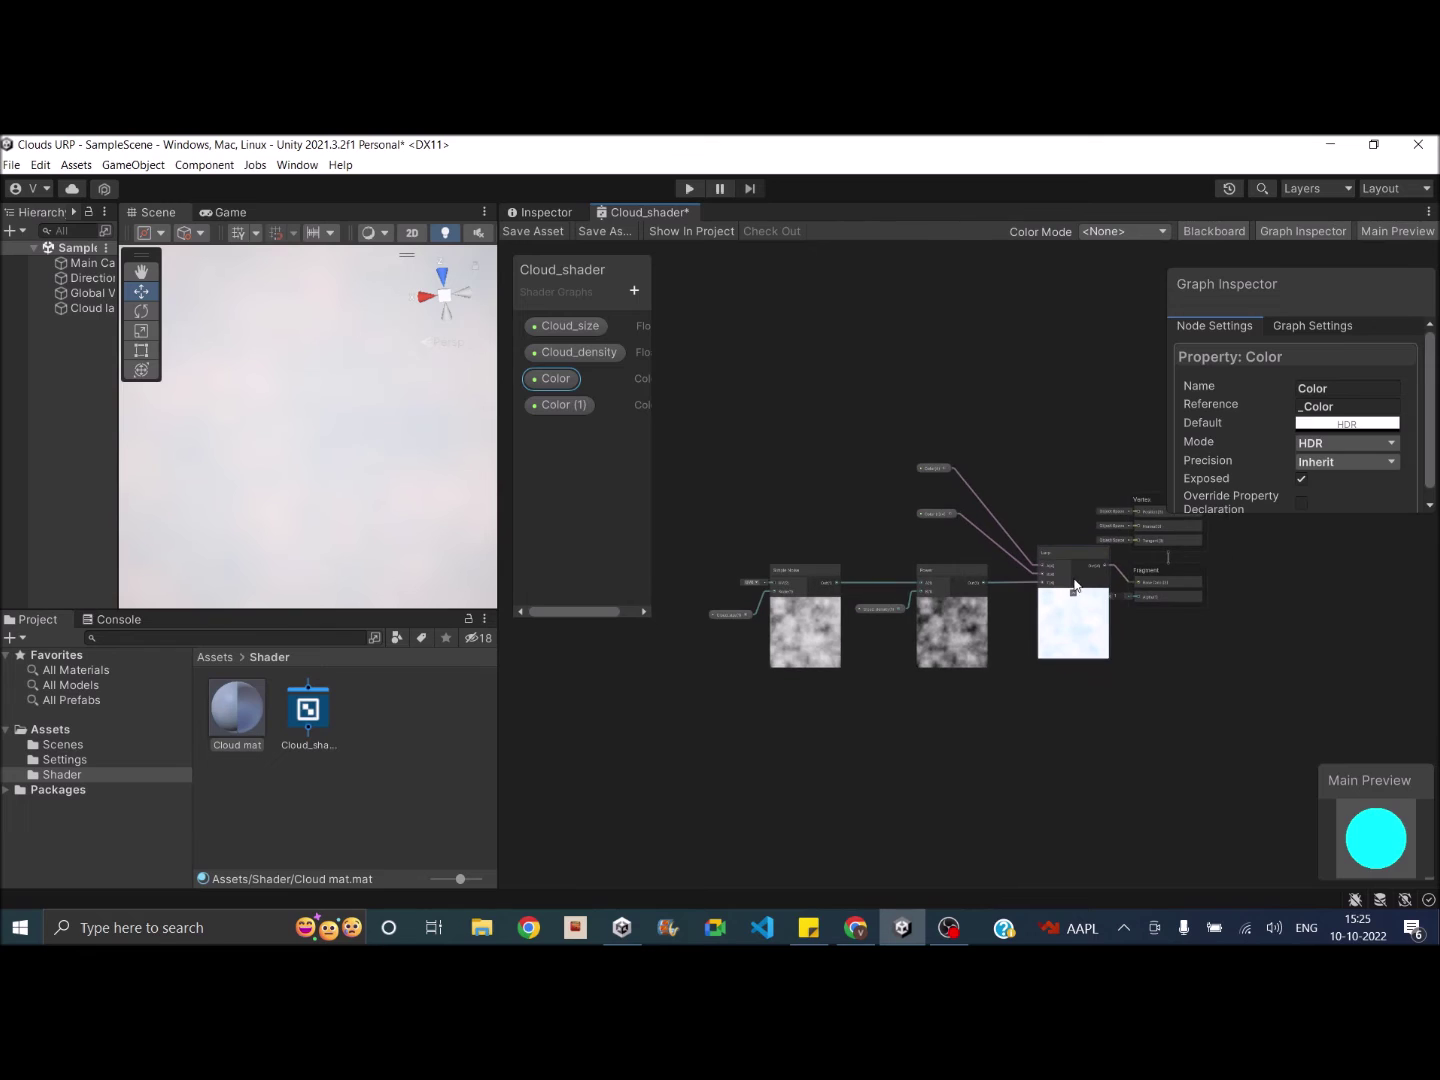
drag(1073, 553, 1060, 554)
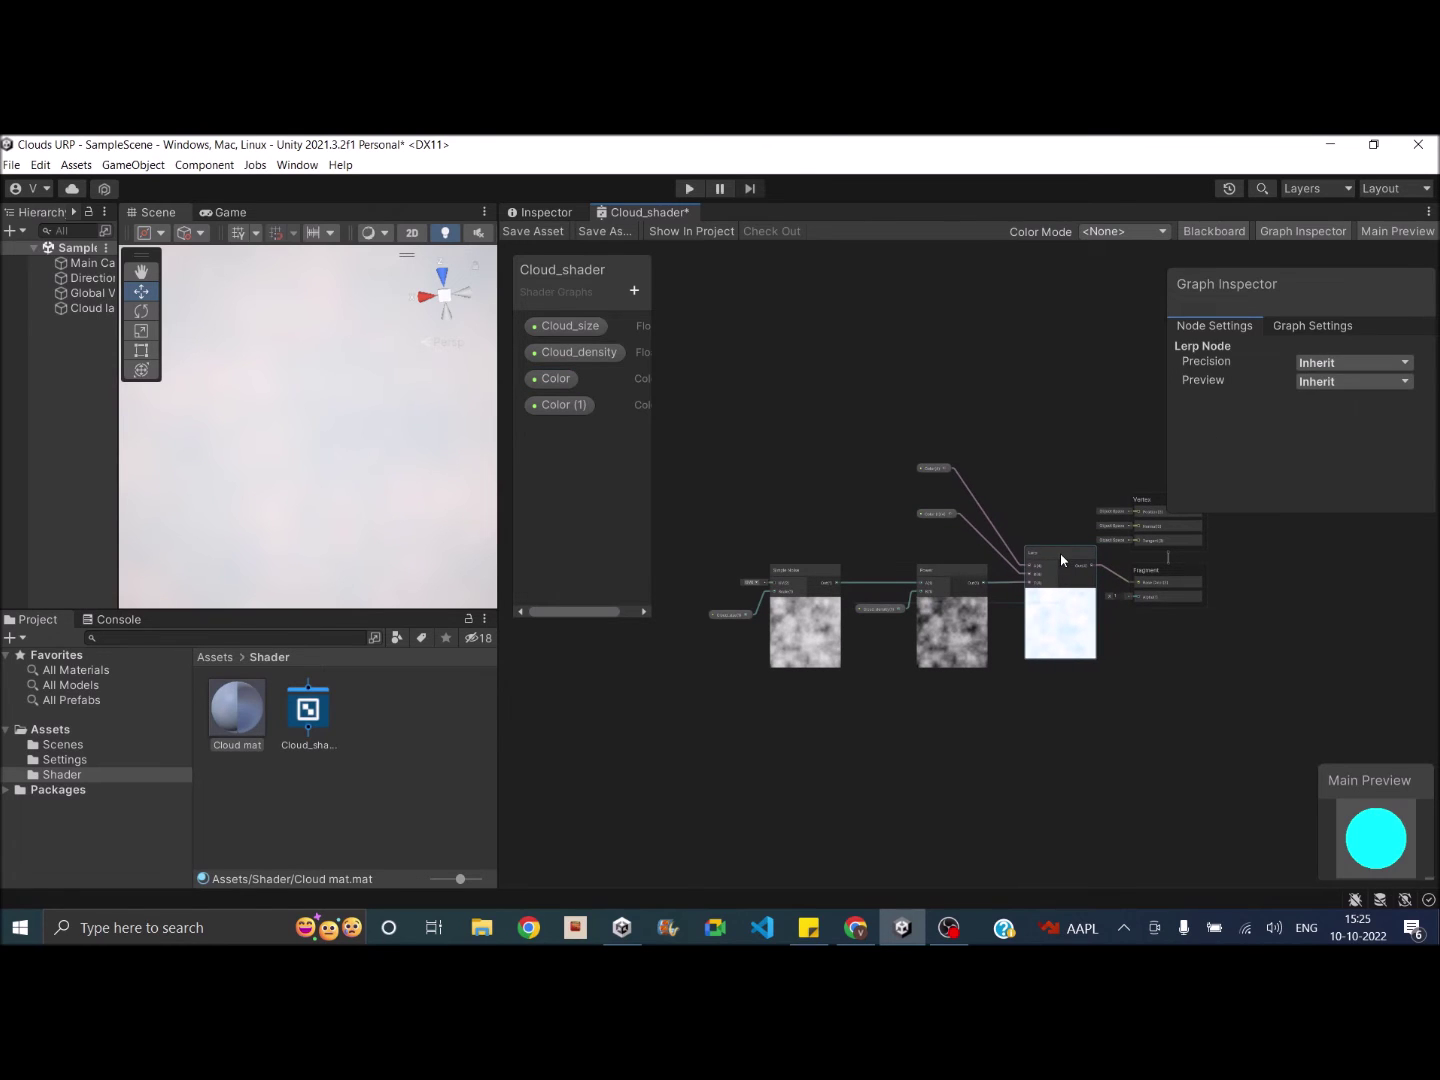
drag(937, 570, 870, 614)
click(944, 571)
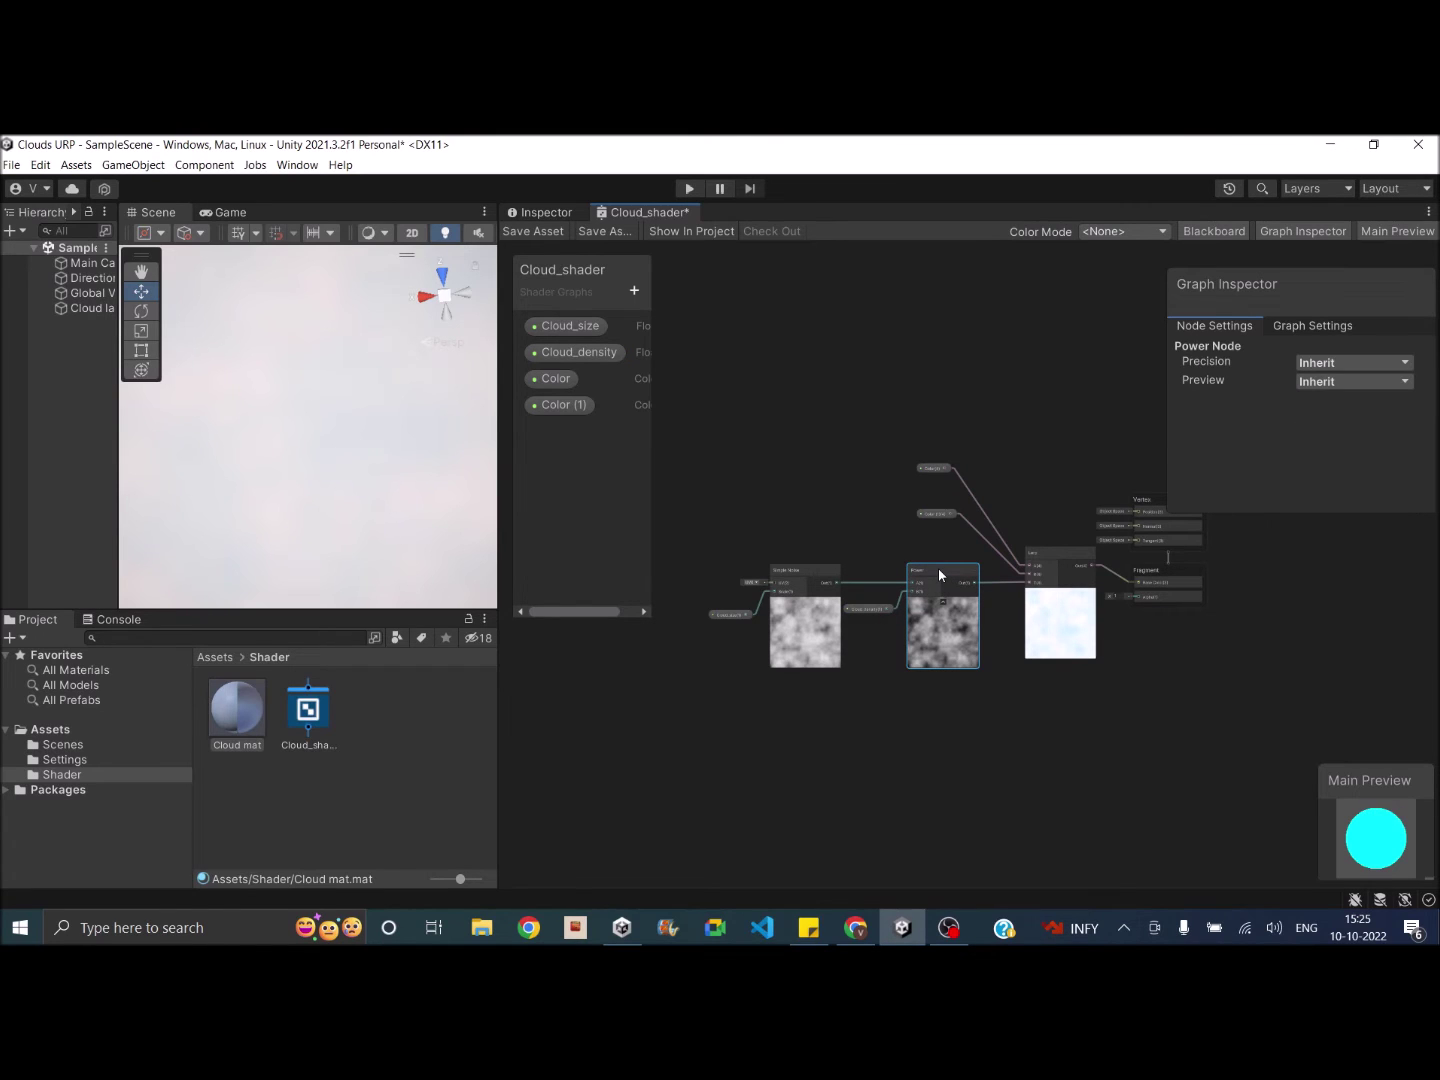
Add a Multiply node below Lerp, feeding Power's output into its A input and its result into the Fragment Alpha.
right_click(1033, 738)
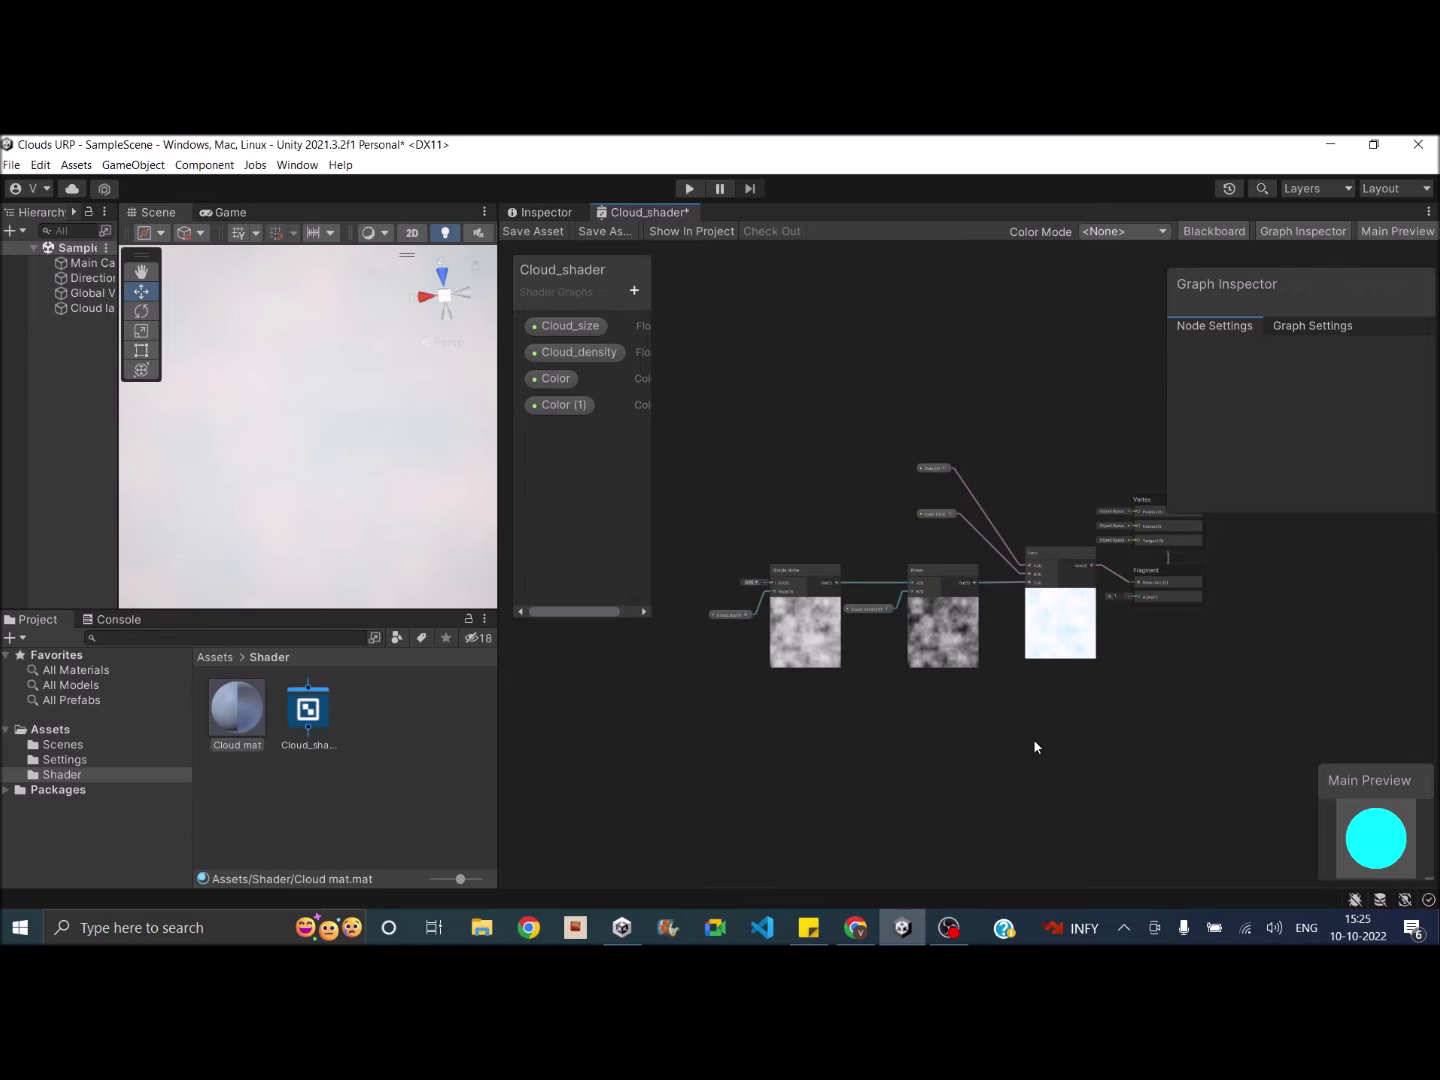
click(1084, 527)
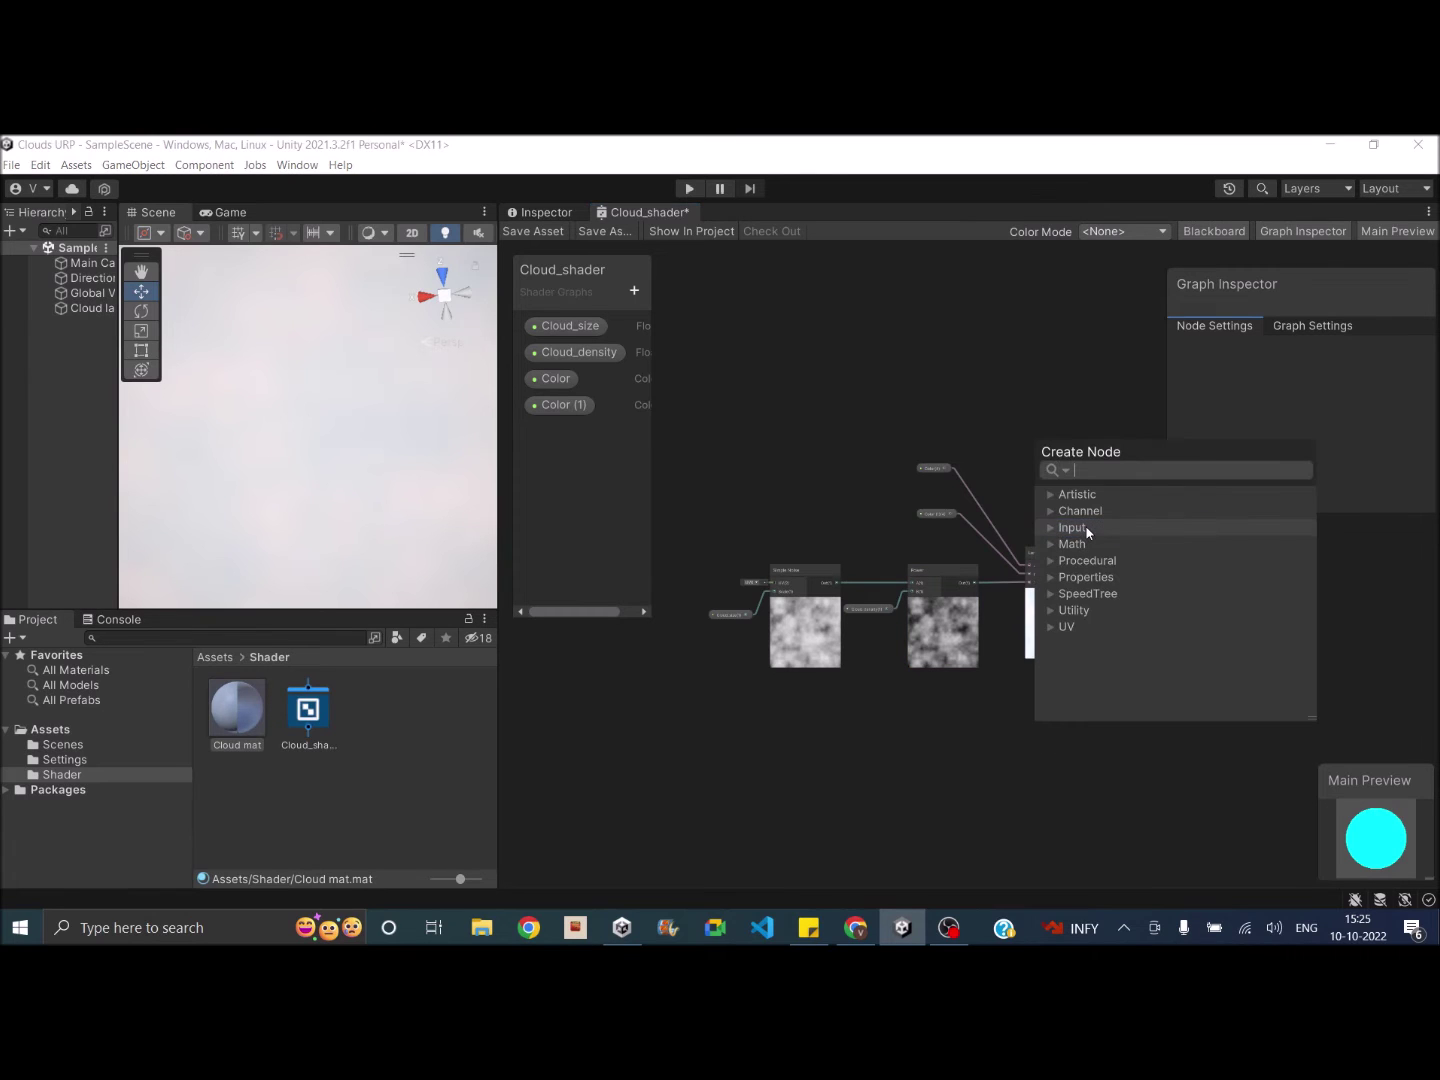
text(mulr)
key(BackSpace)
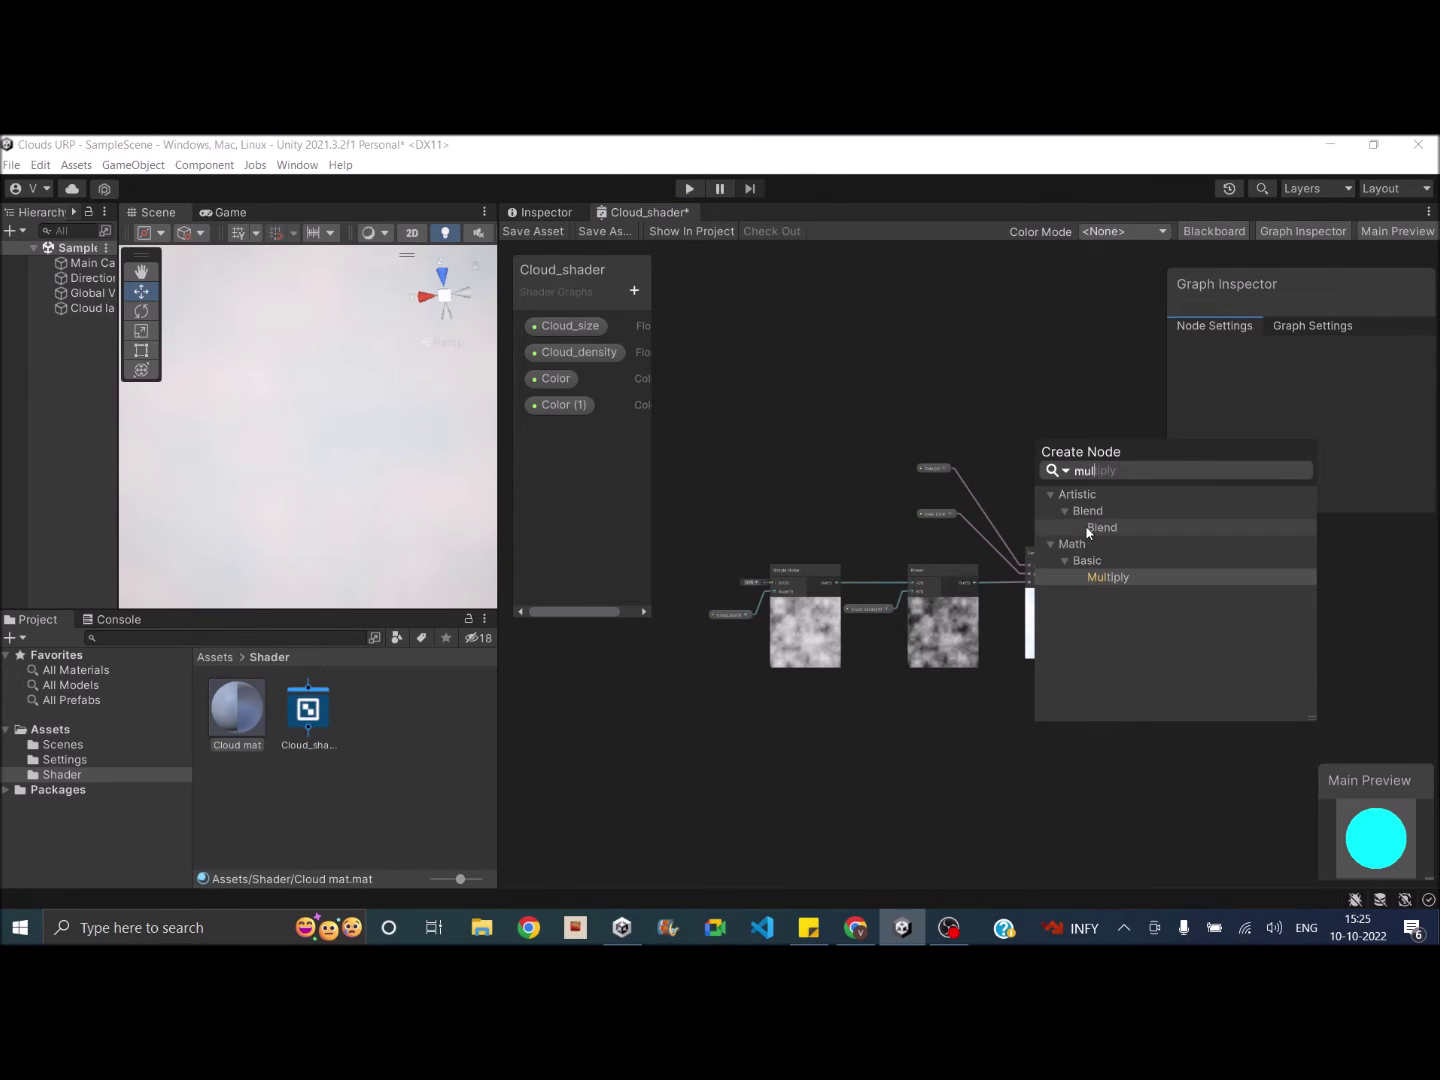
click(1112, 579)
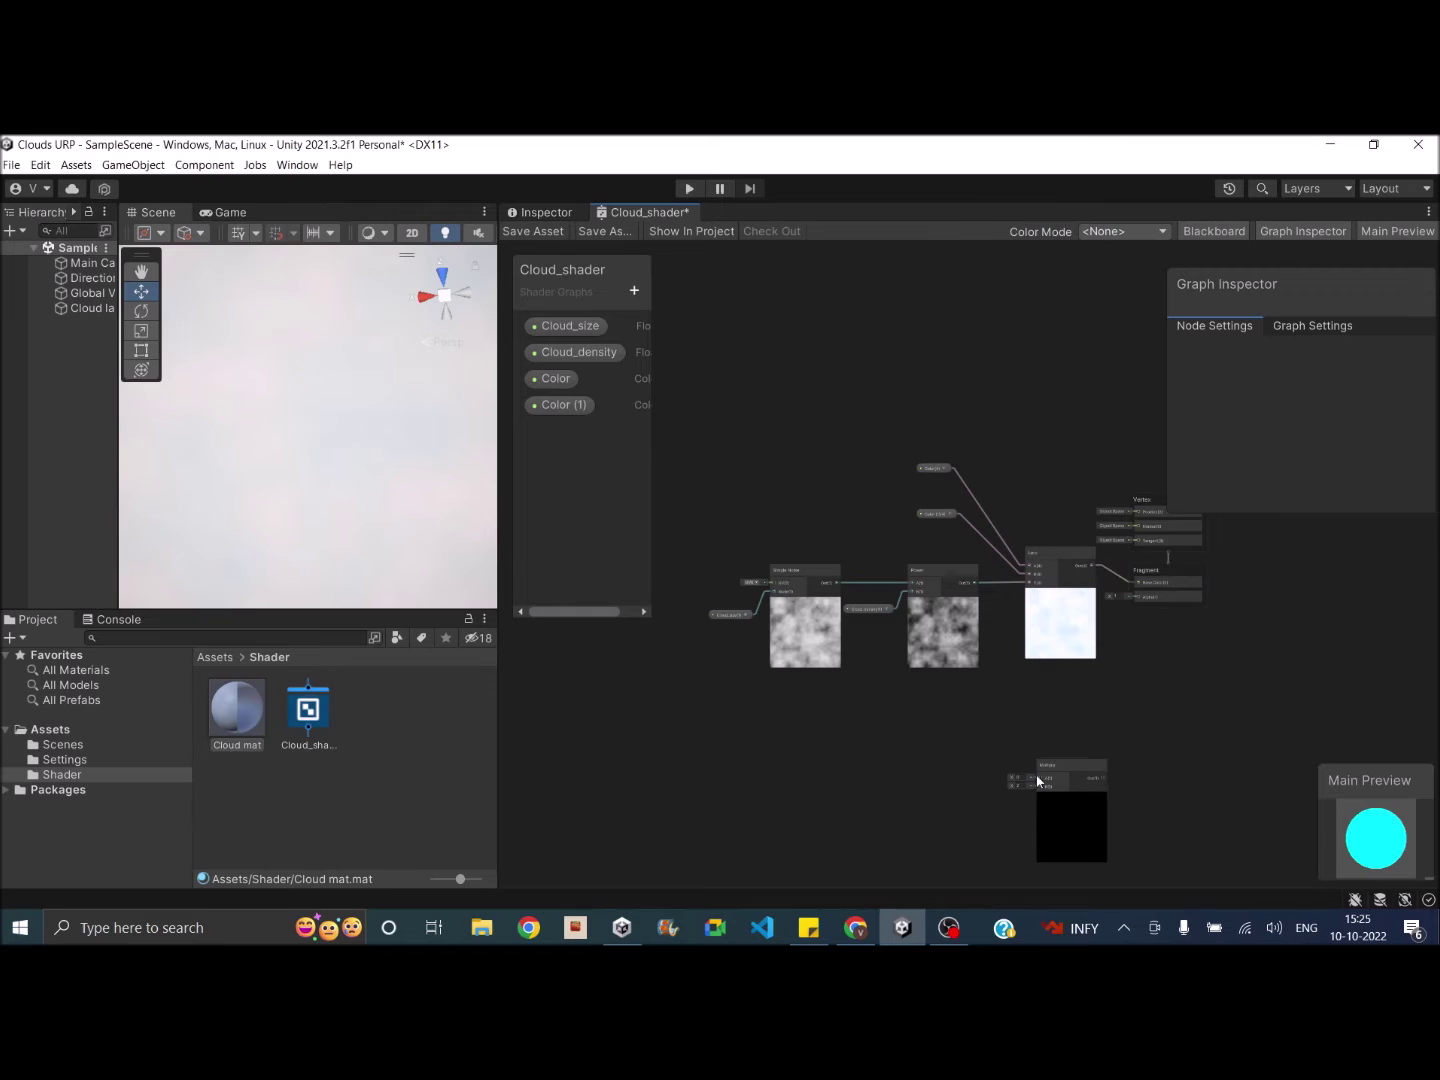
drag(1075, 756, 1073, 727)
drag(1070, 761, 1075, 715)
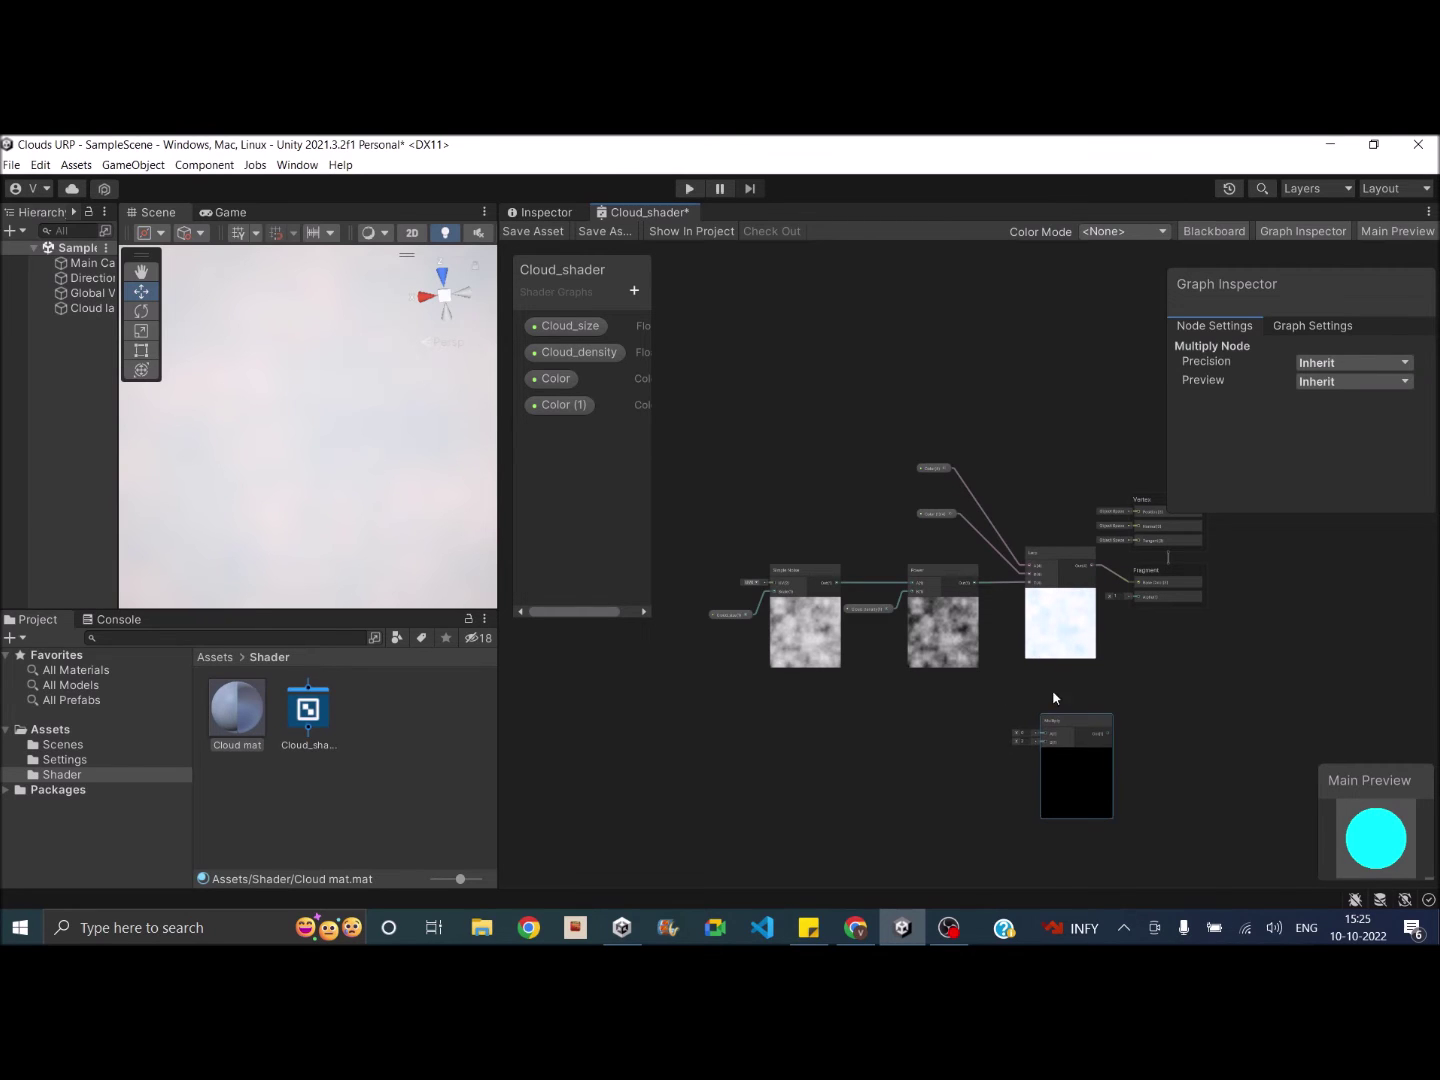
drag(977, 583, 1137, 582)
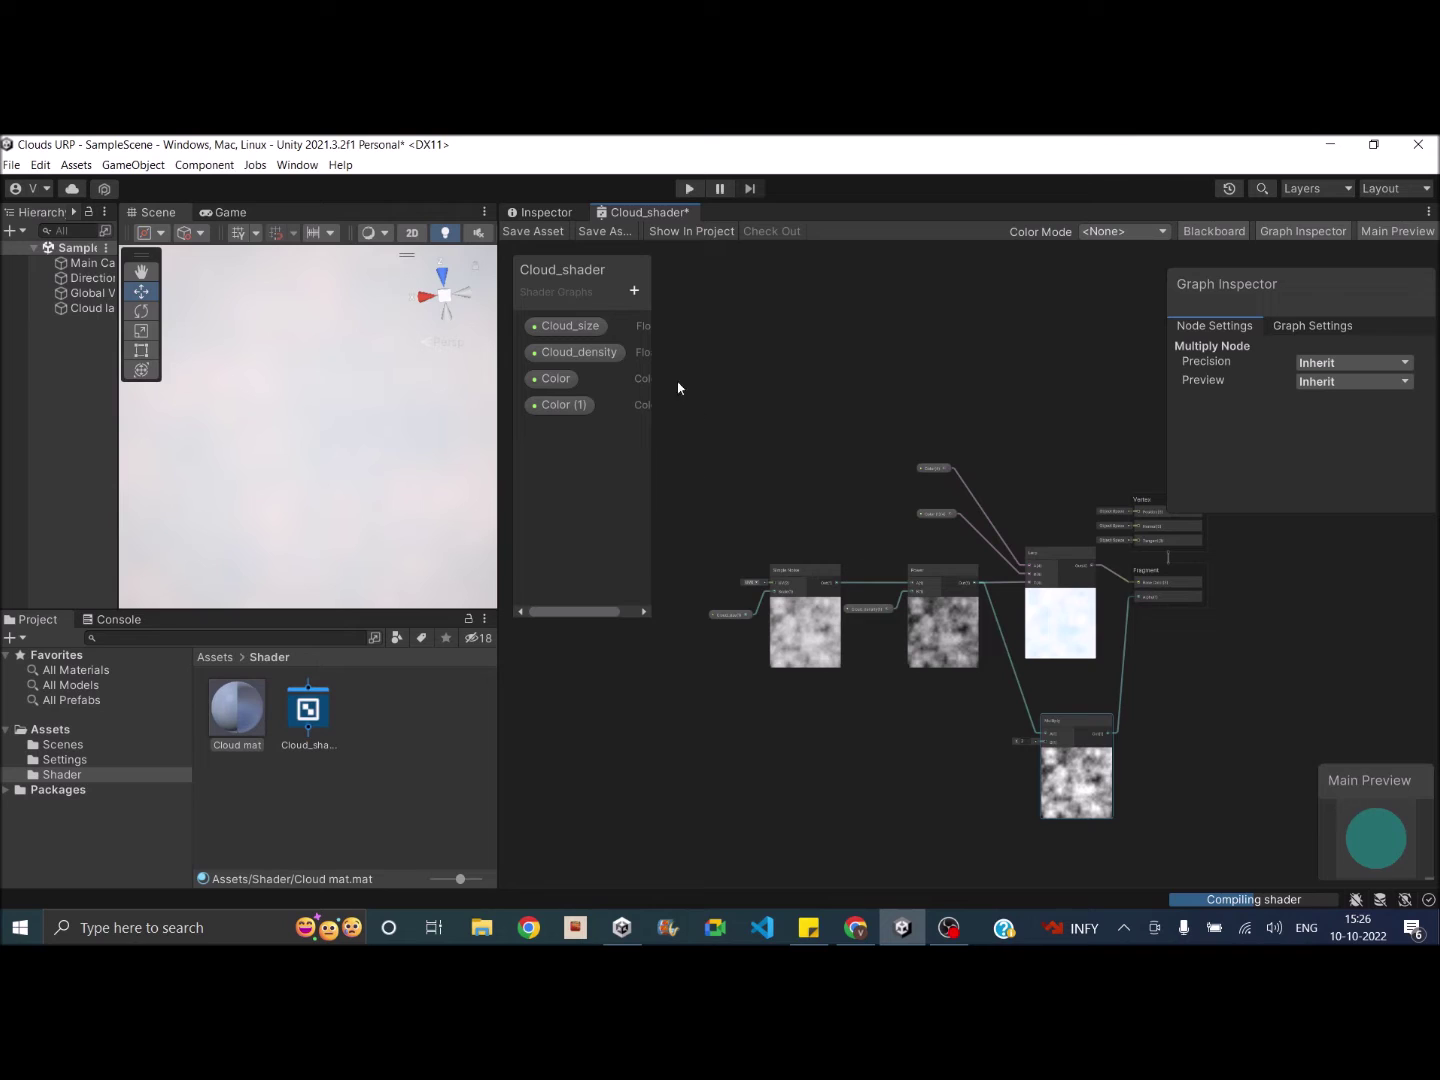
Create a Float property named Color_alpha and connect it to the Multiply node's B input.
click(635, 291)
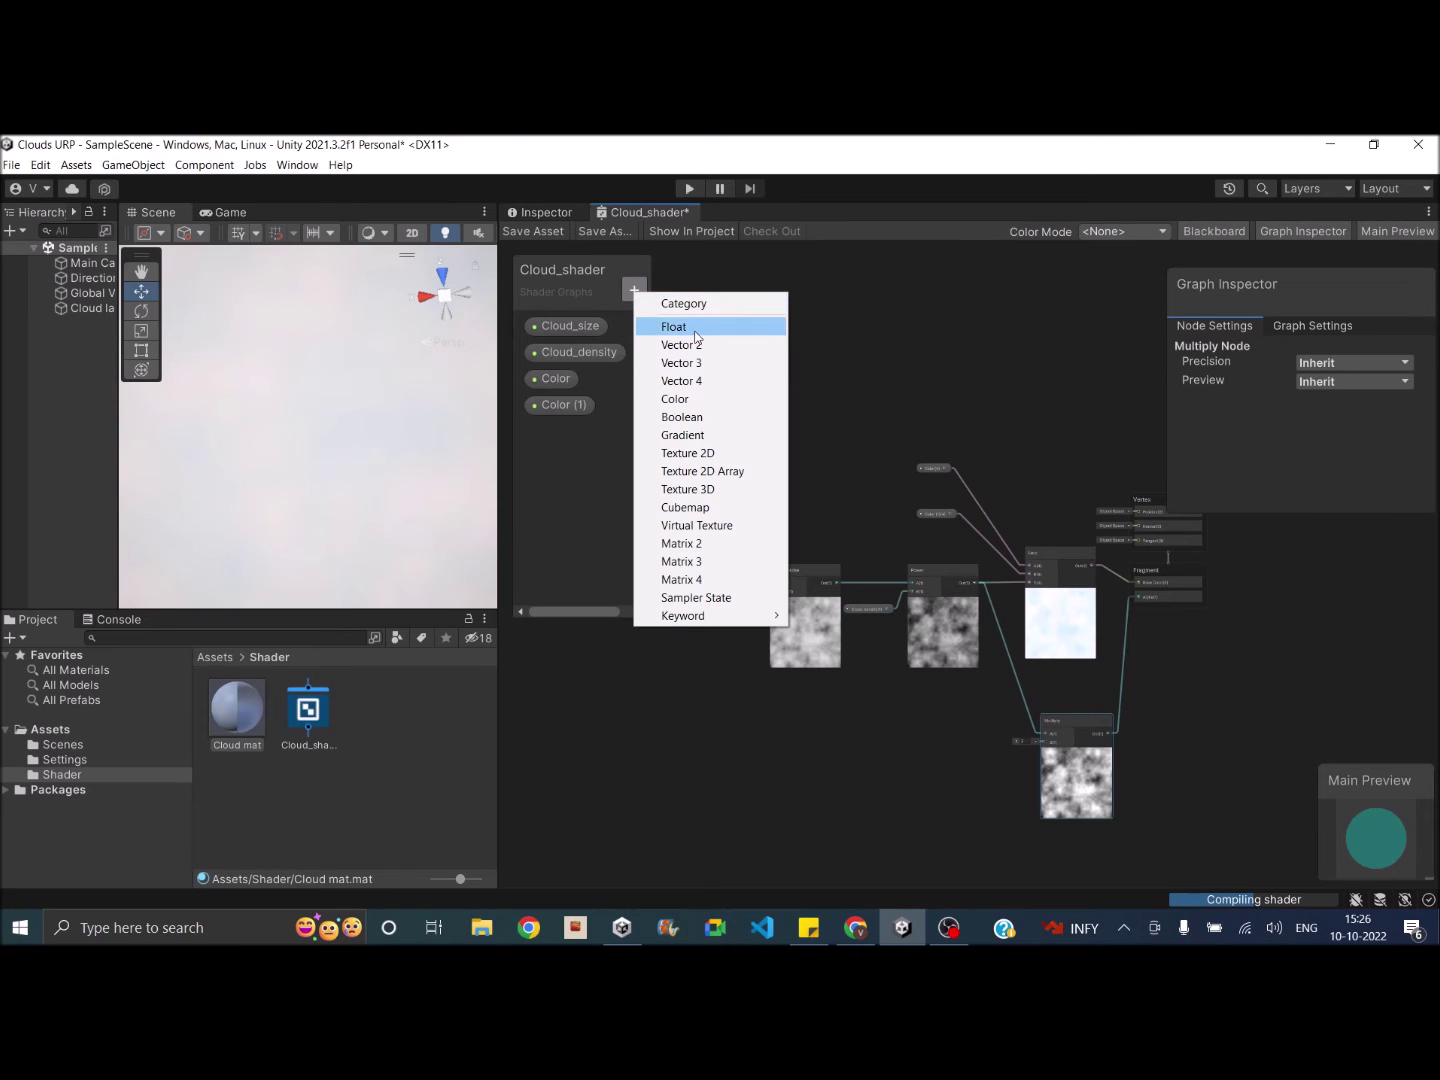
click(731, 326)
text(Color)
key(BackSpace)
key(BackSpace)
key(BackSpace)
text(olor_alpha)
key(Return)
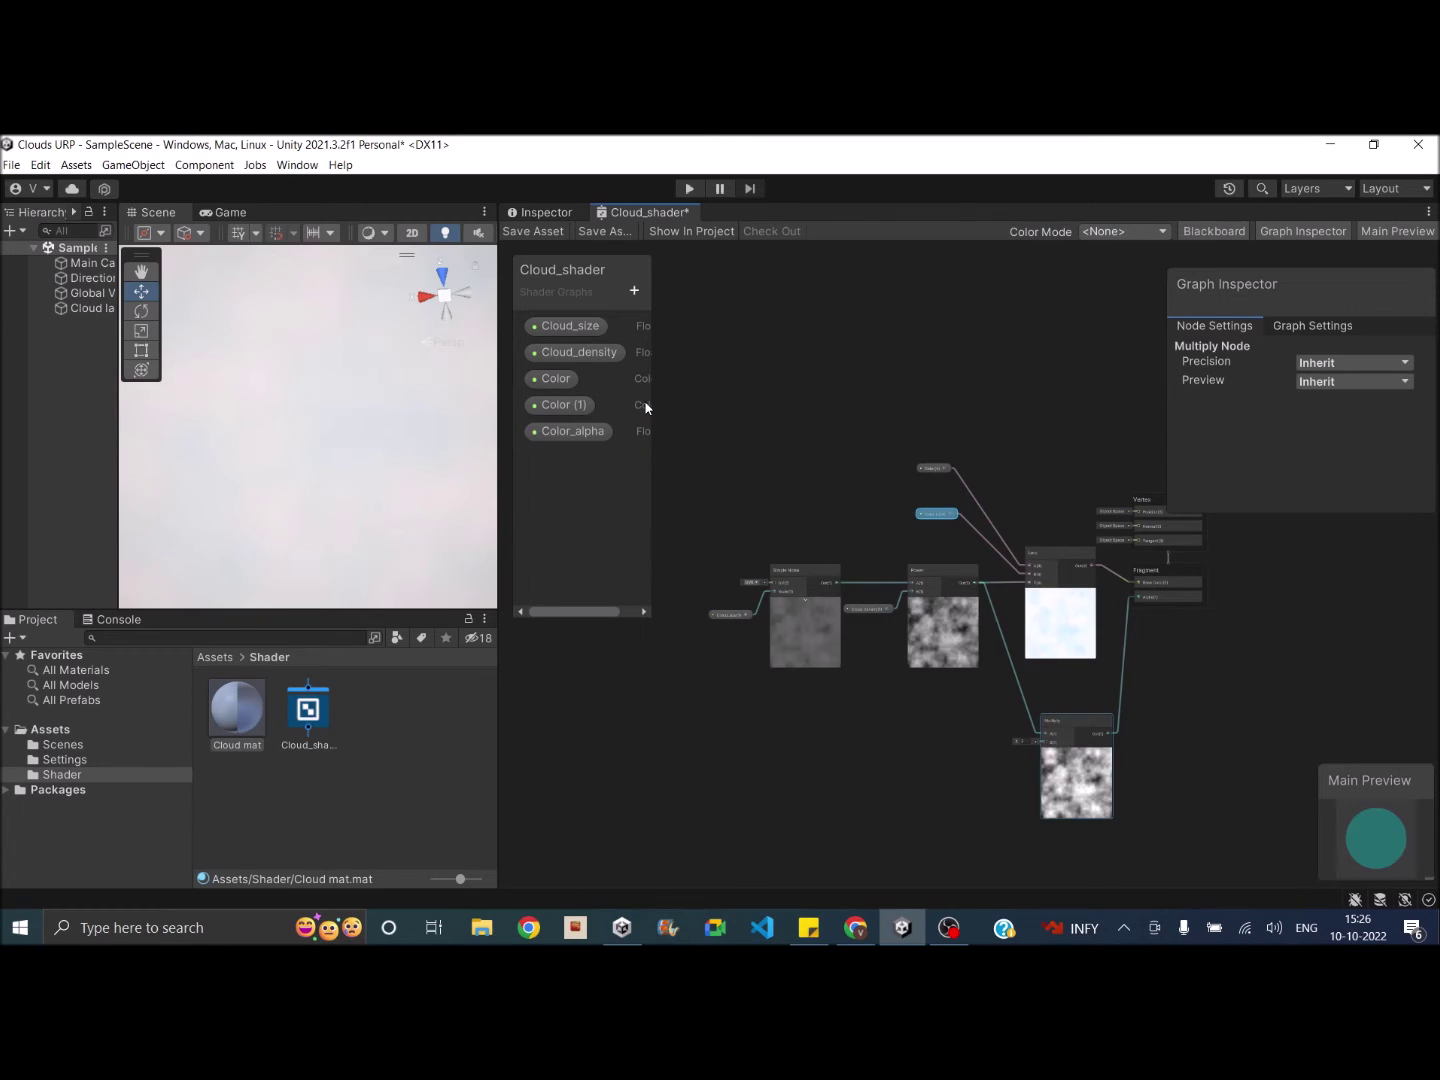
drag(559, 431, 1048, 739)
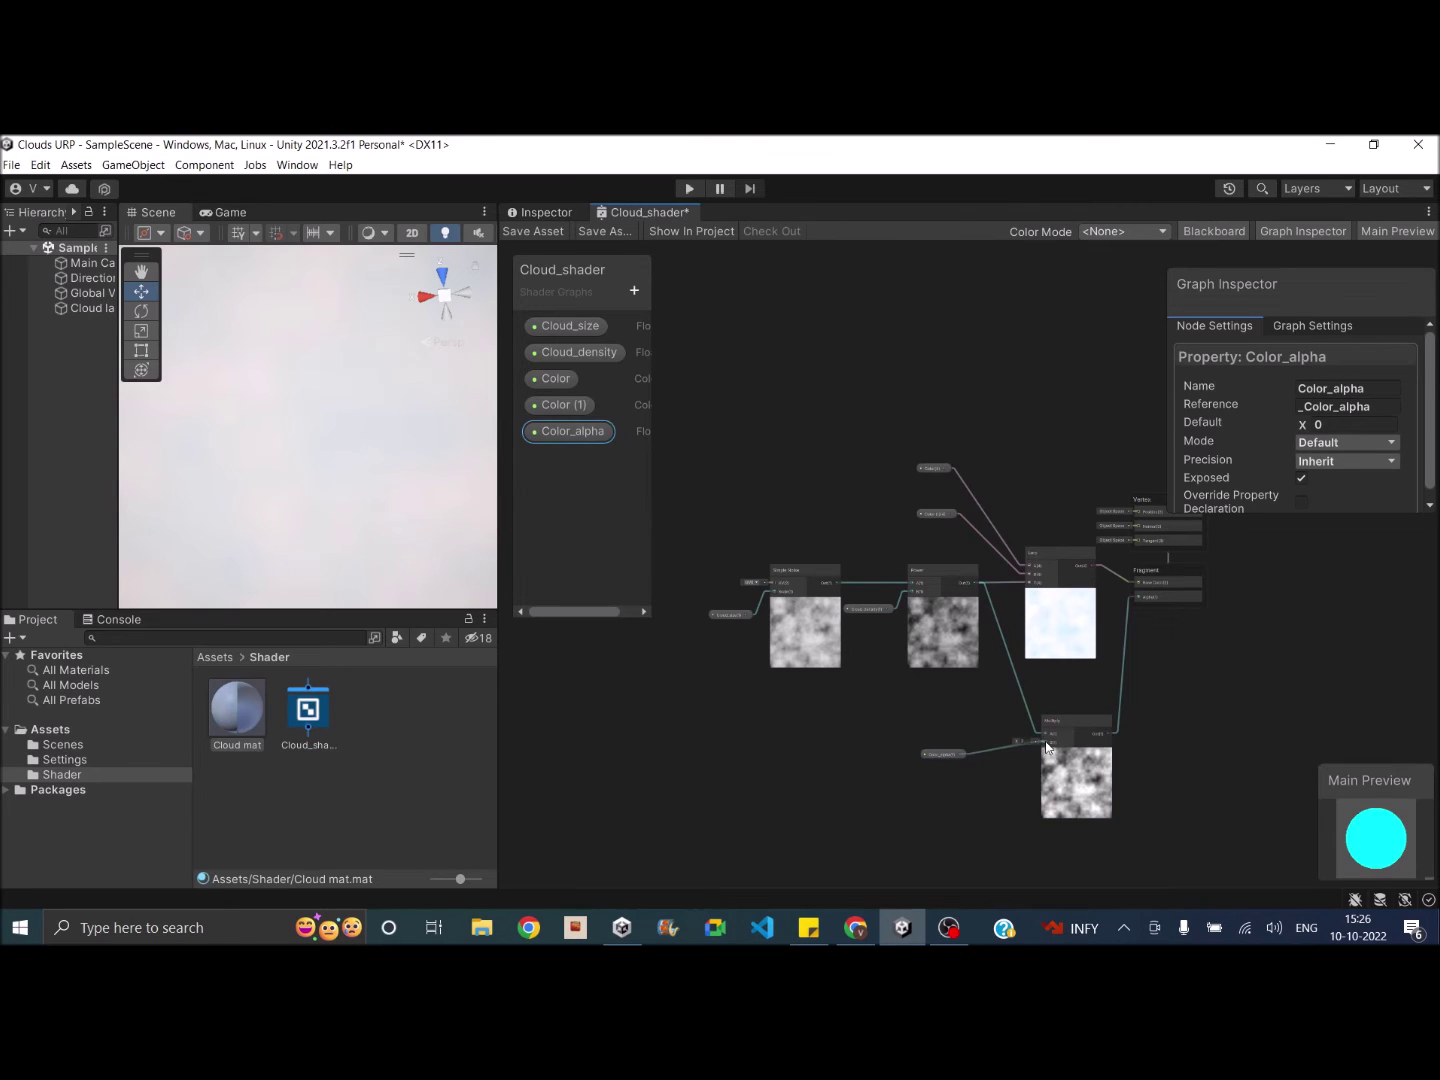
Try 1.1 as Color_alpha's default value, change it to 0.5 and save the shader asset.
click(1340, 421)
text(1.1)
key(Return)
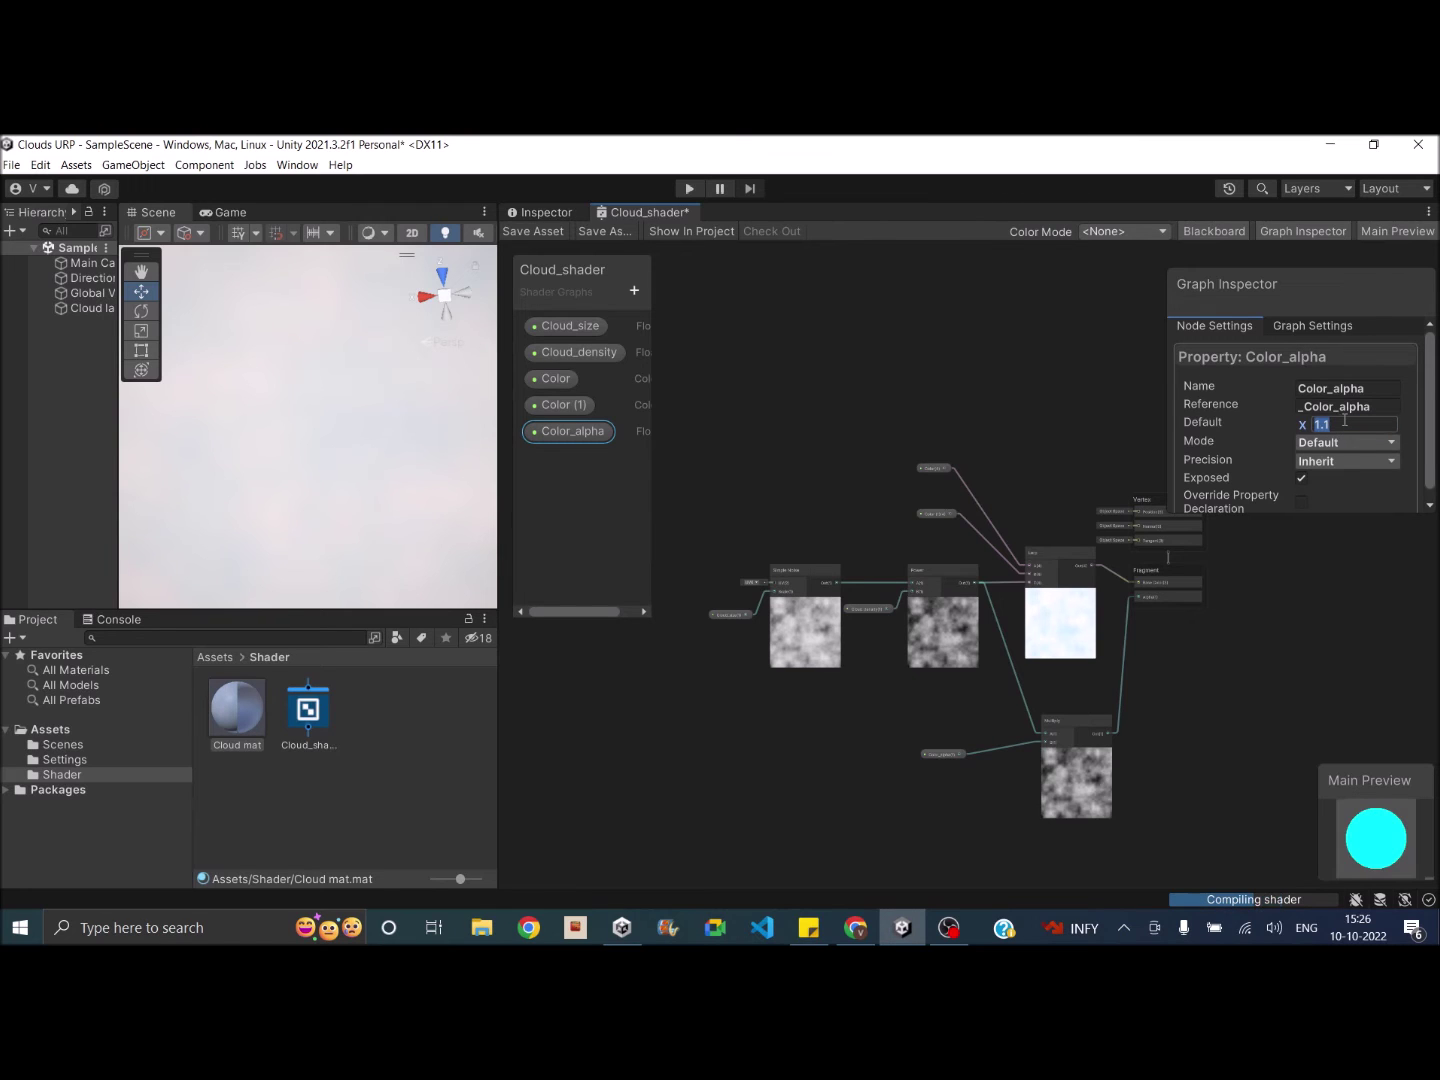
text(0.5)
key(Return)
click(531, 232)
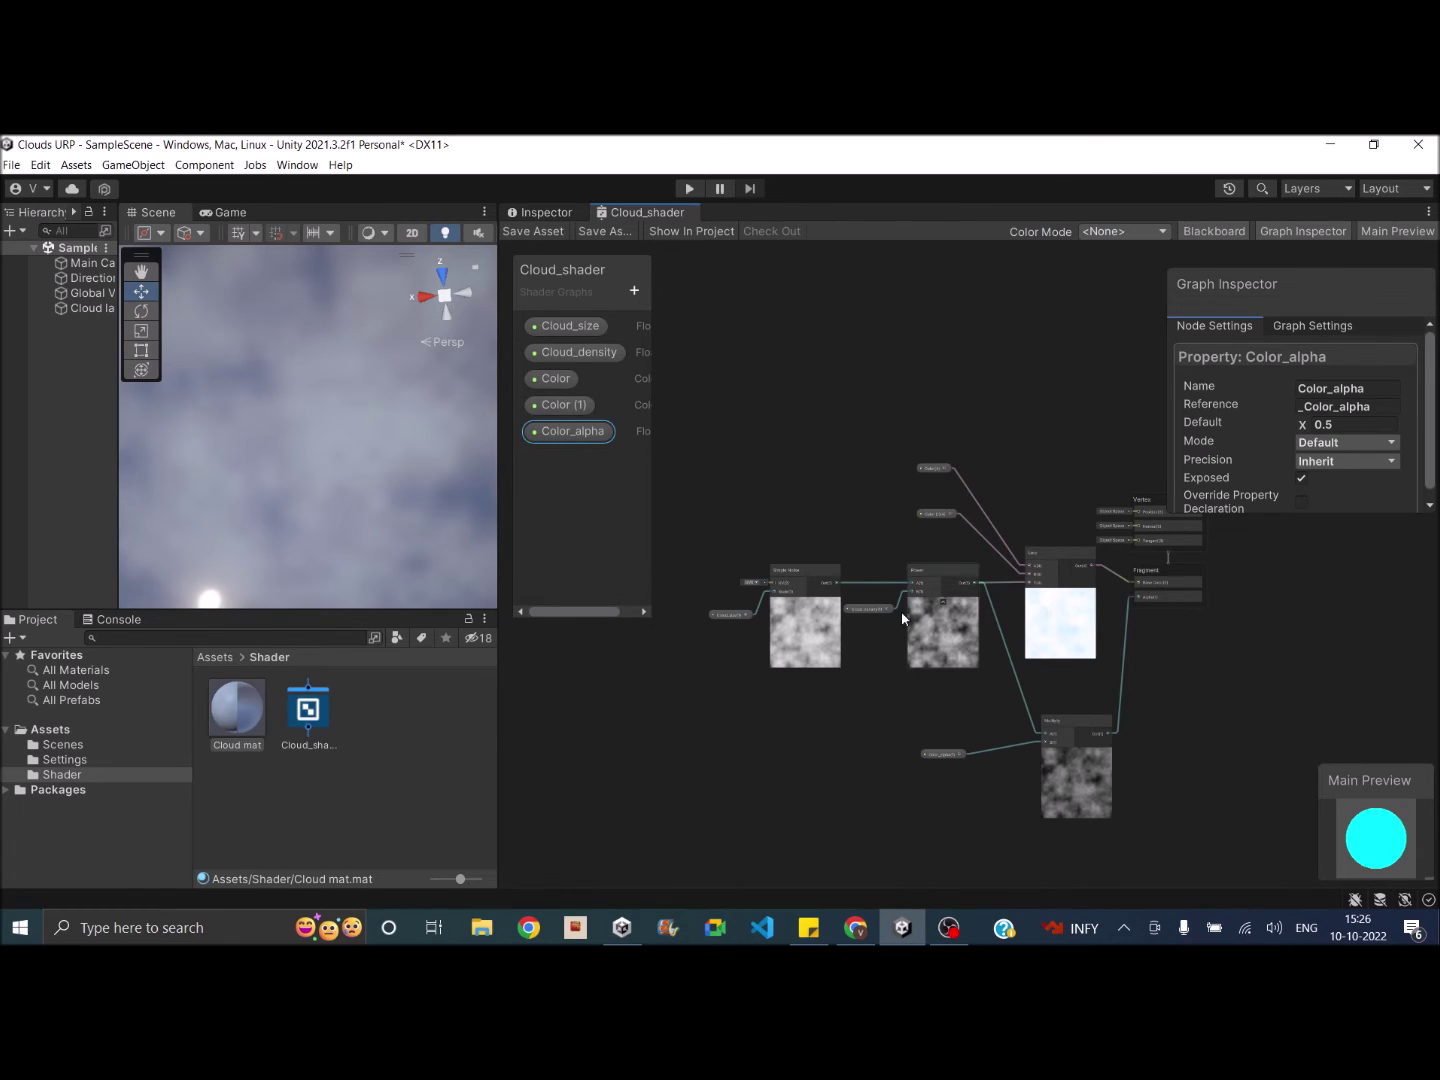
Add a Tiling And Offset node in the empty space before the Simple Noise node.
scroll(781, 562, down, 2)
middle_drag(739, 589, 841, 542)
scroll(780, 554, up, 4)
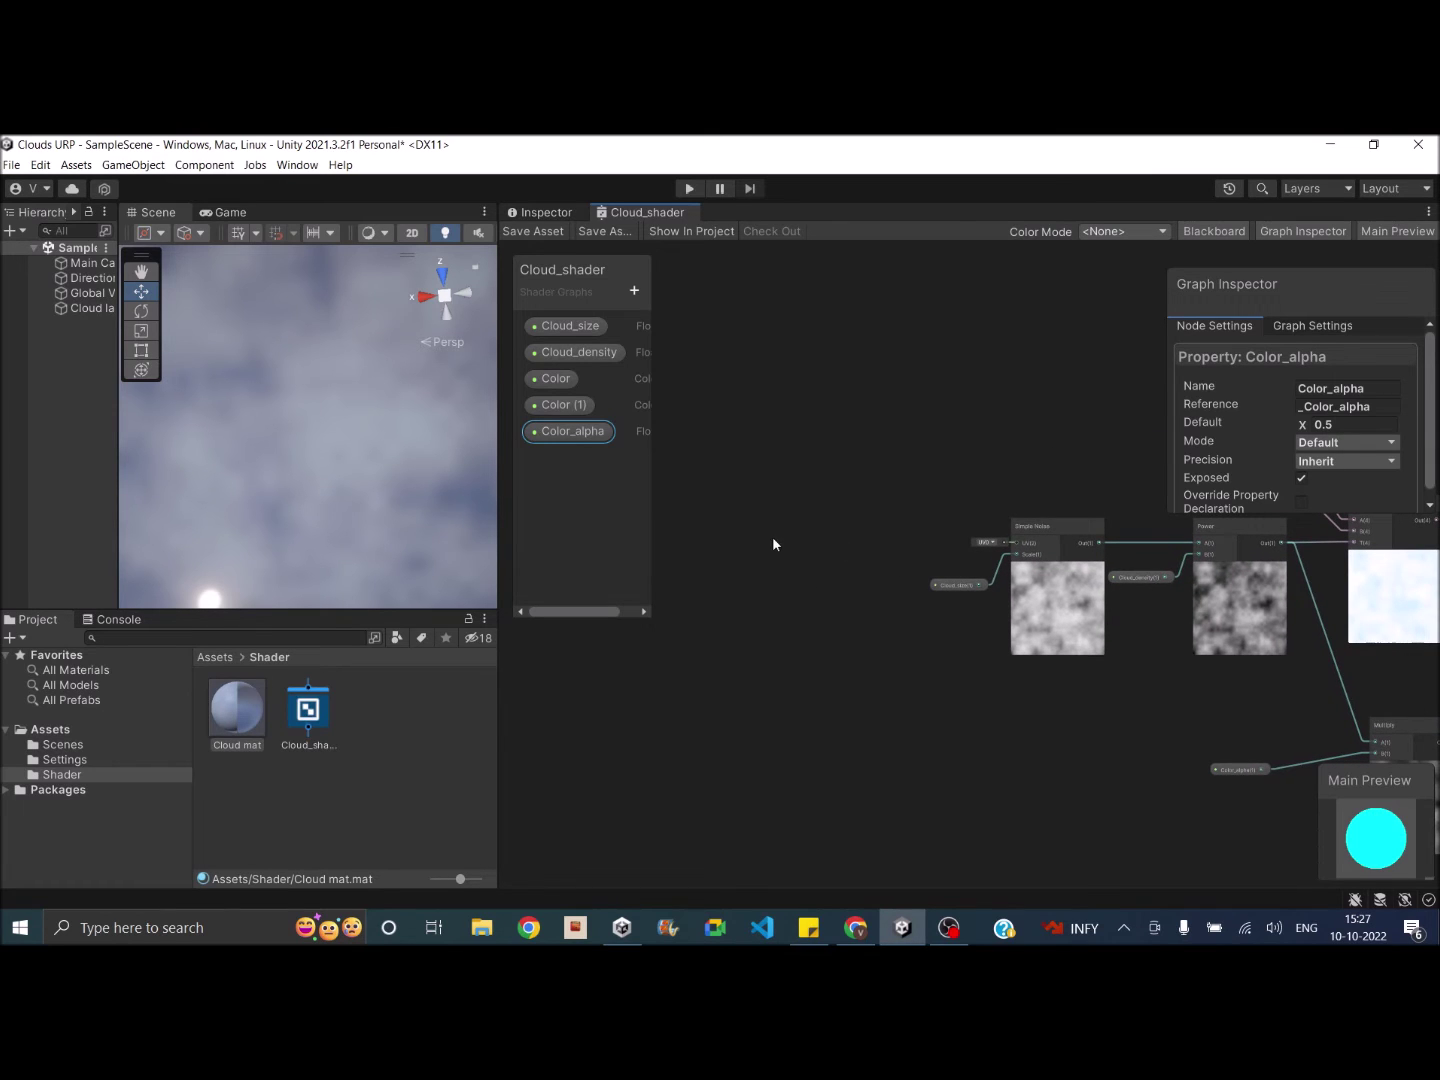
right_click(757, 522)
click(794, 537)
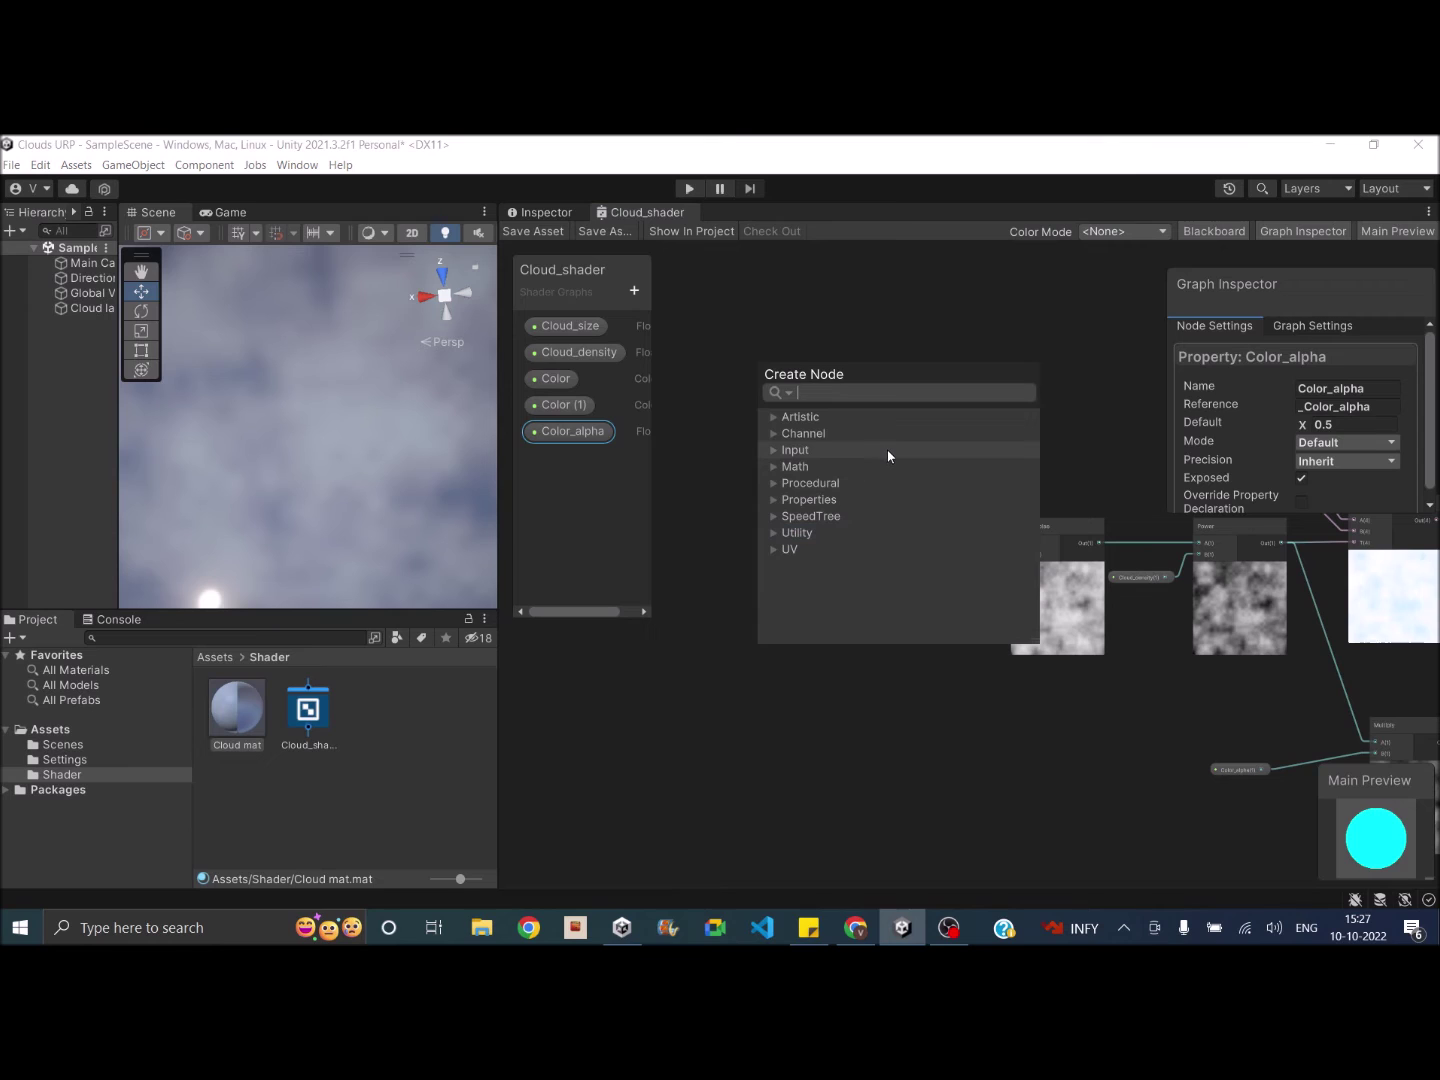
text(off)
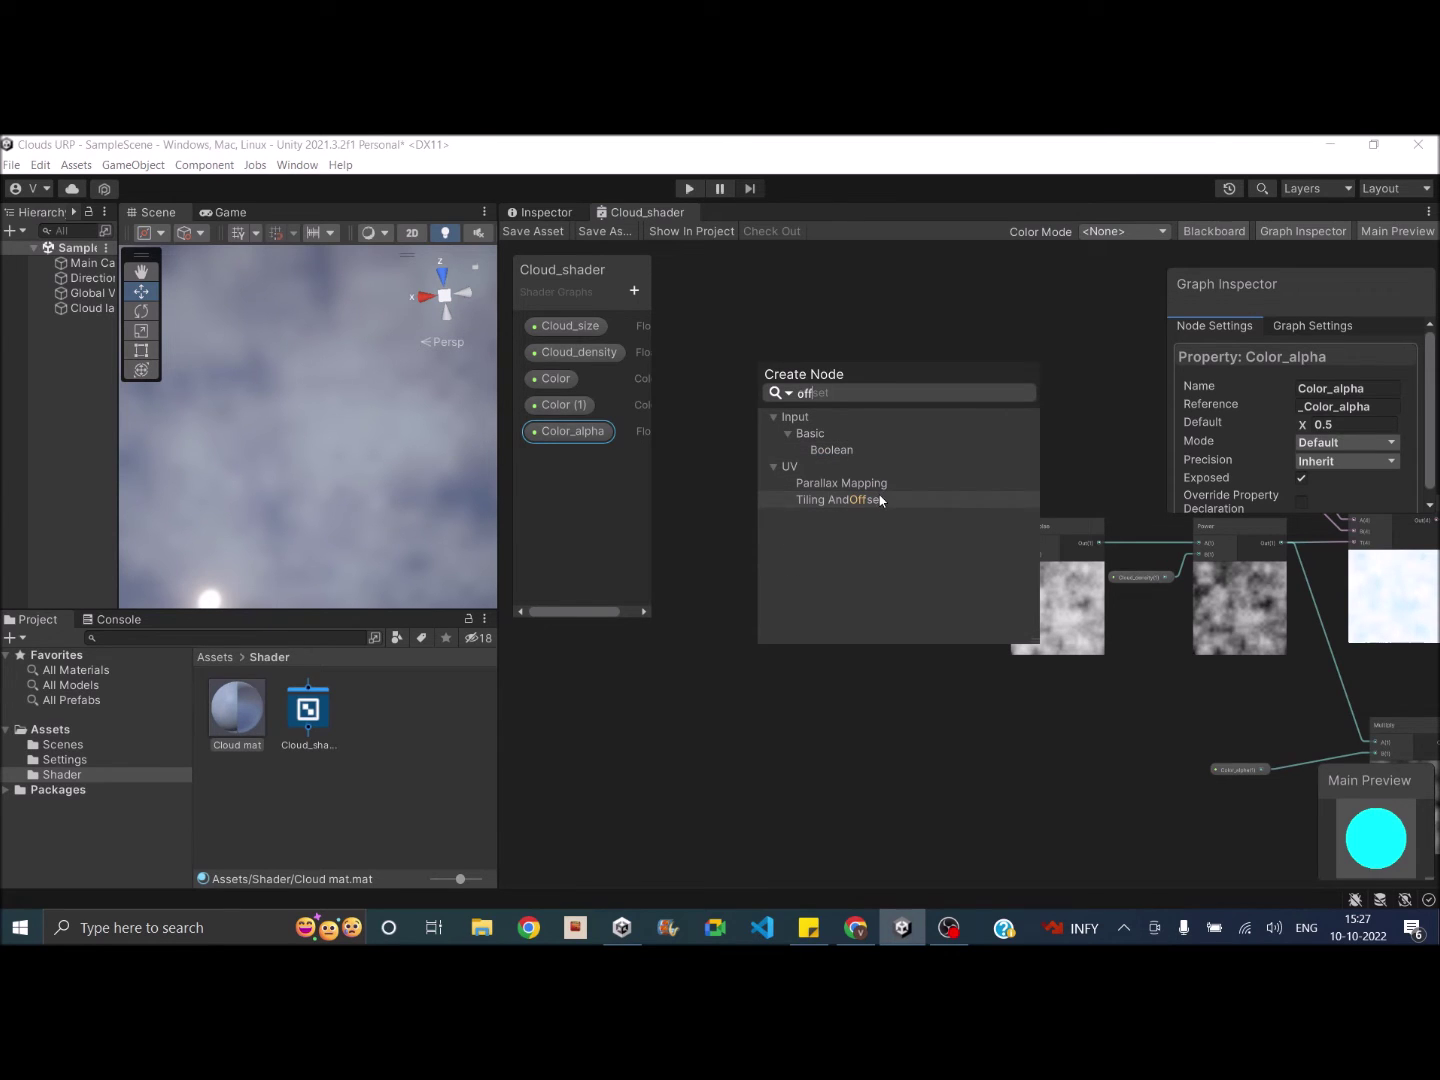
click(880, 500)
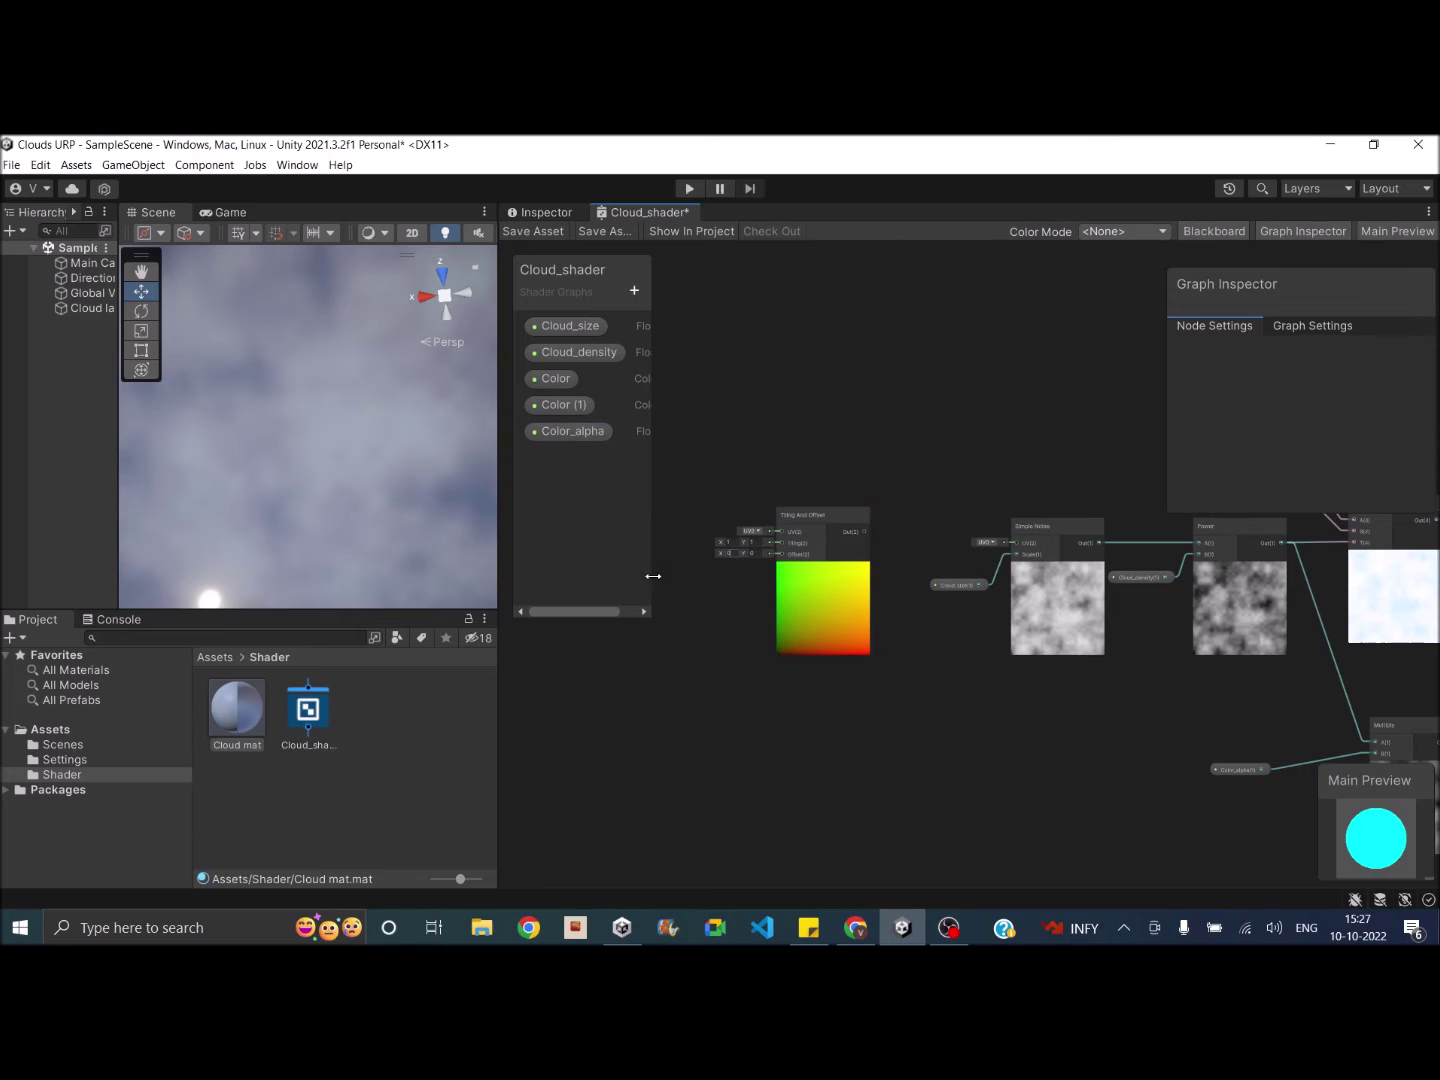
Add a Time node in the empty space before the Tiling And Offset node.
scroll(716, 568, up, 1)
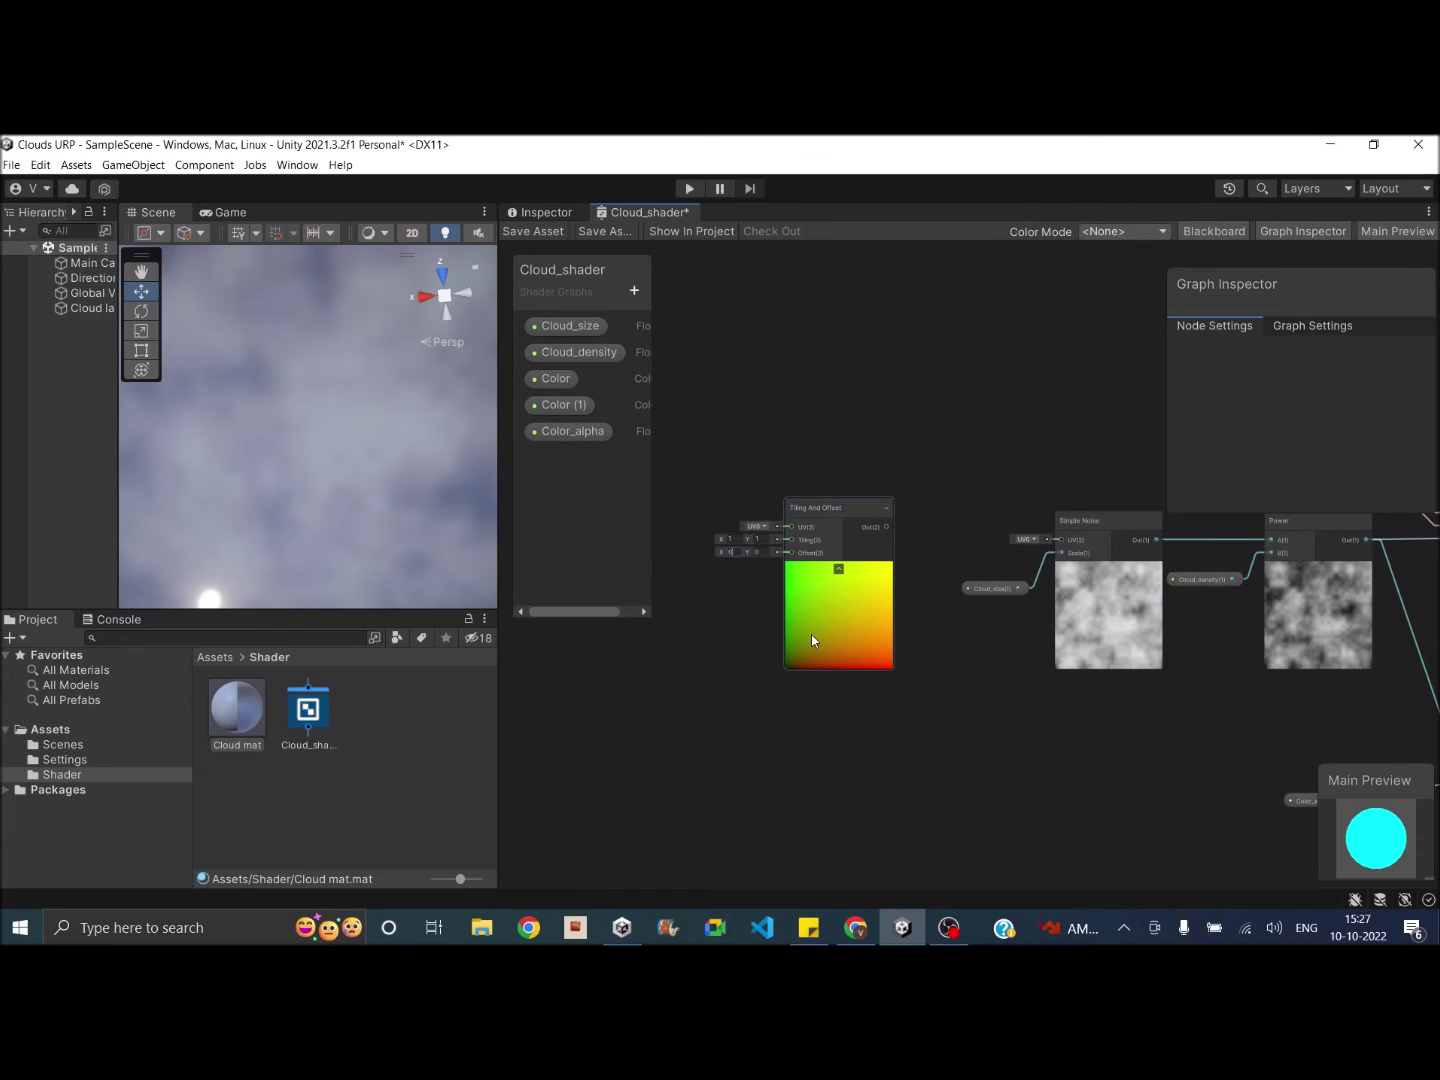
scroll(792, 578, down, 3)
middle_drag(792, 579, 898, 573)
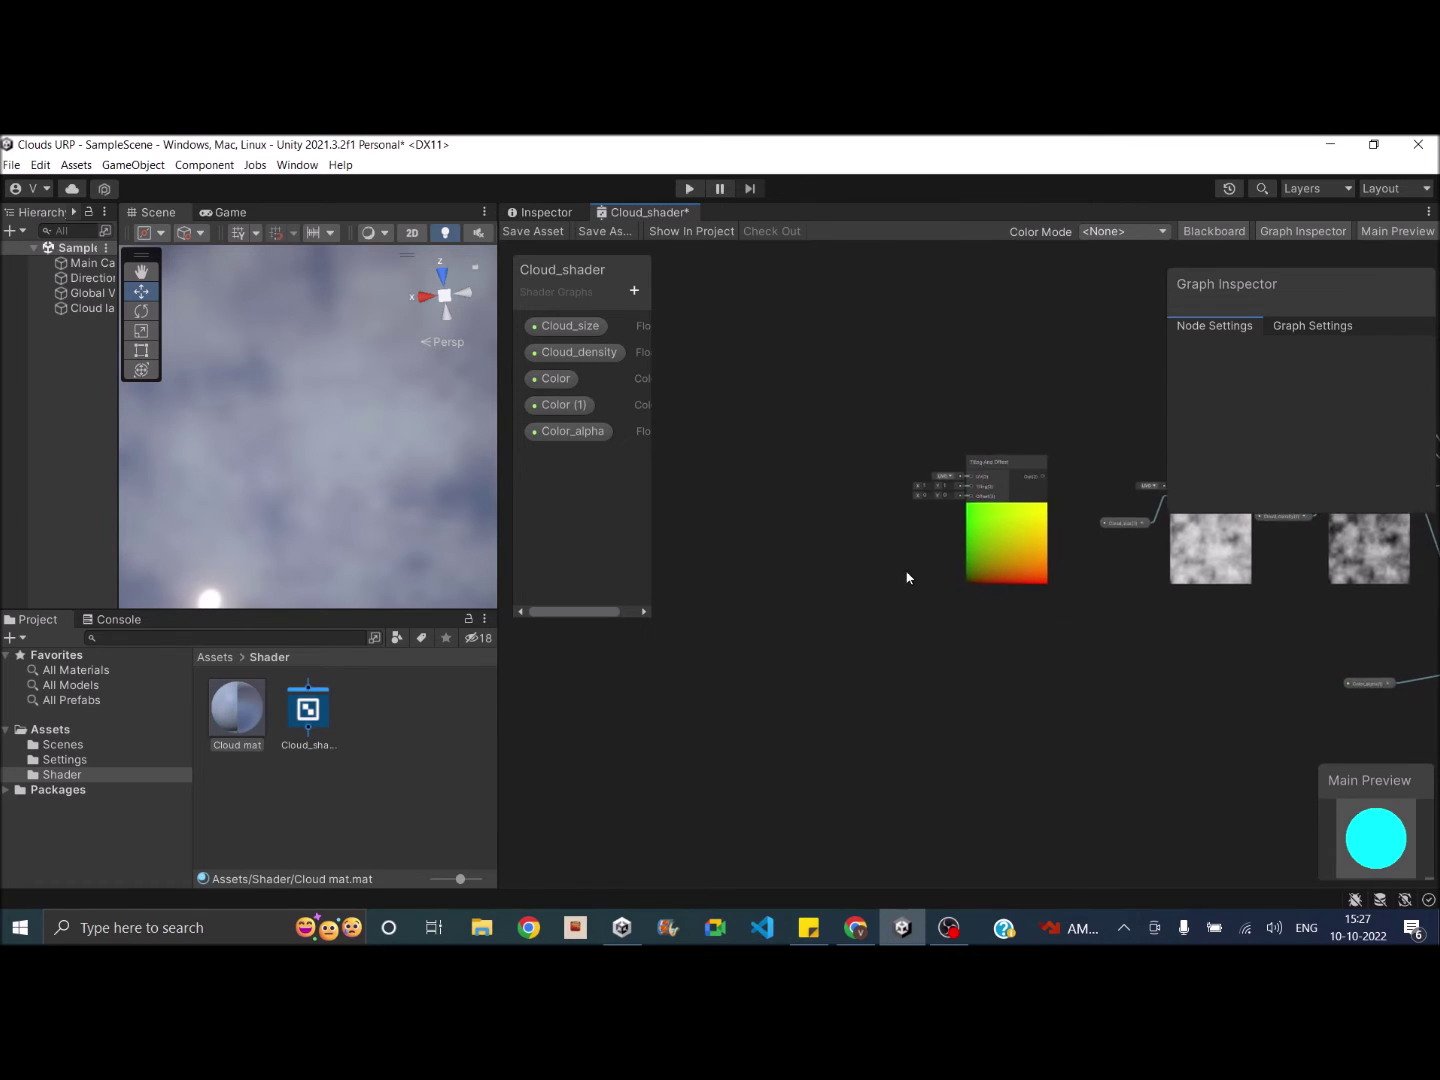
right_click(791, 562)
click(835, 568)
text(time)
key(Return)
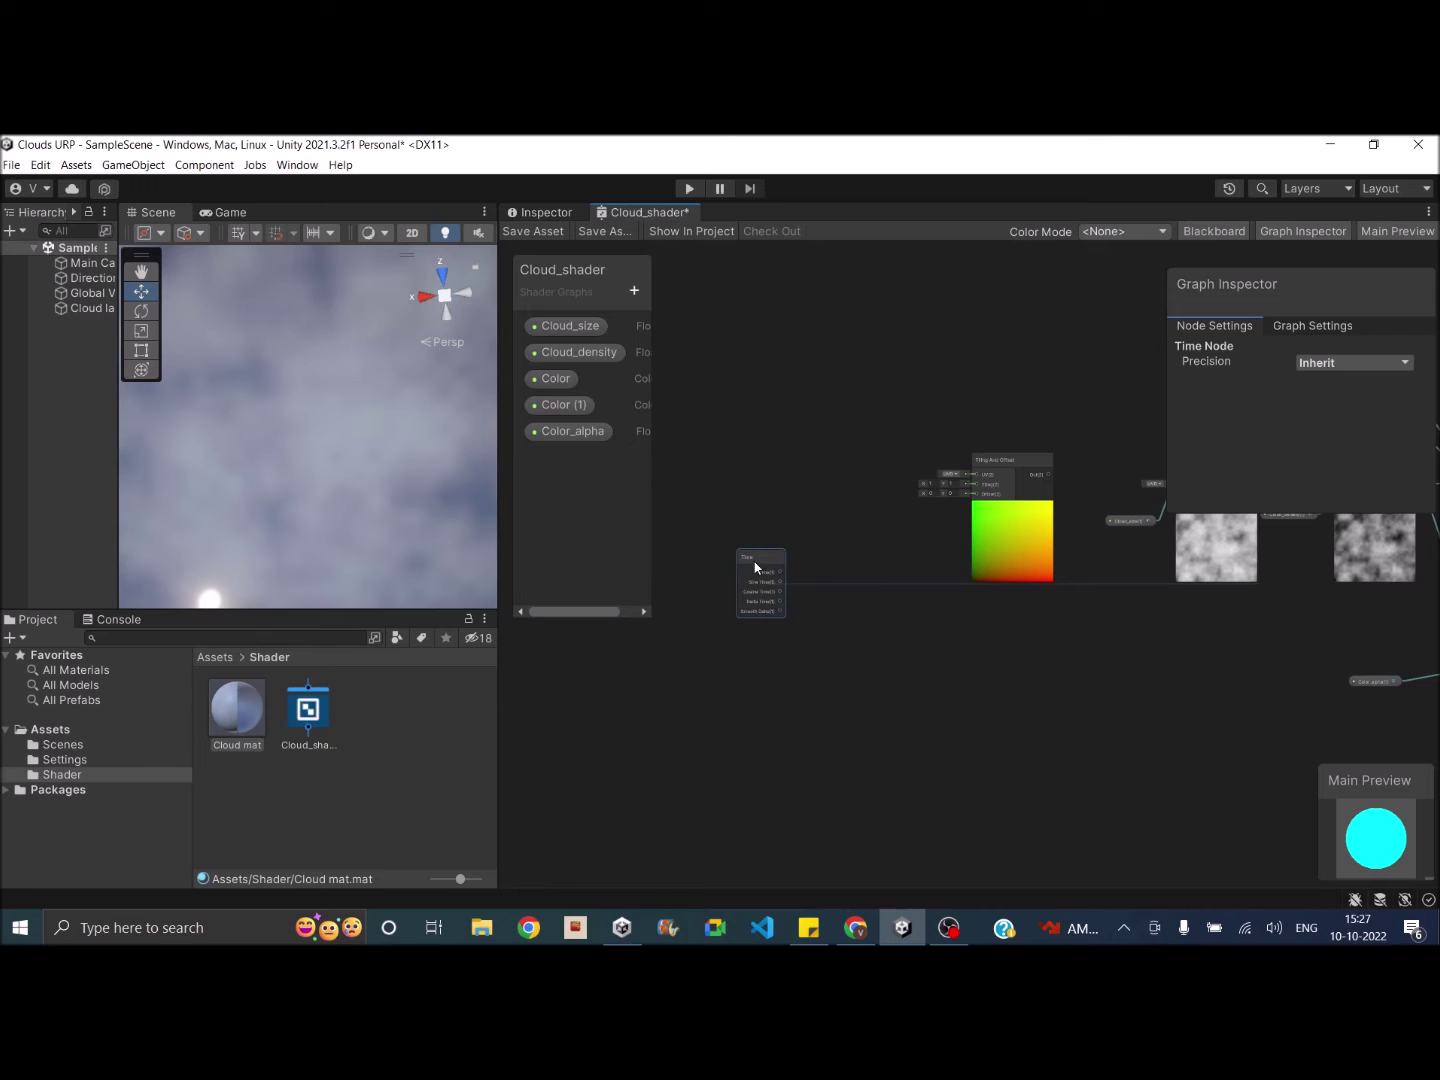
Create a Vector 2 property named Cloud_speed and place it in the graph above the Time node.
click(636, 294)
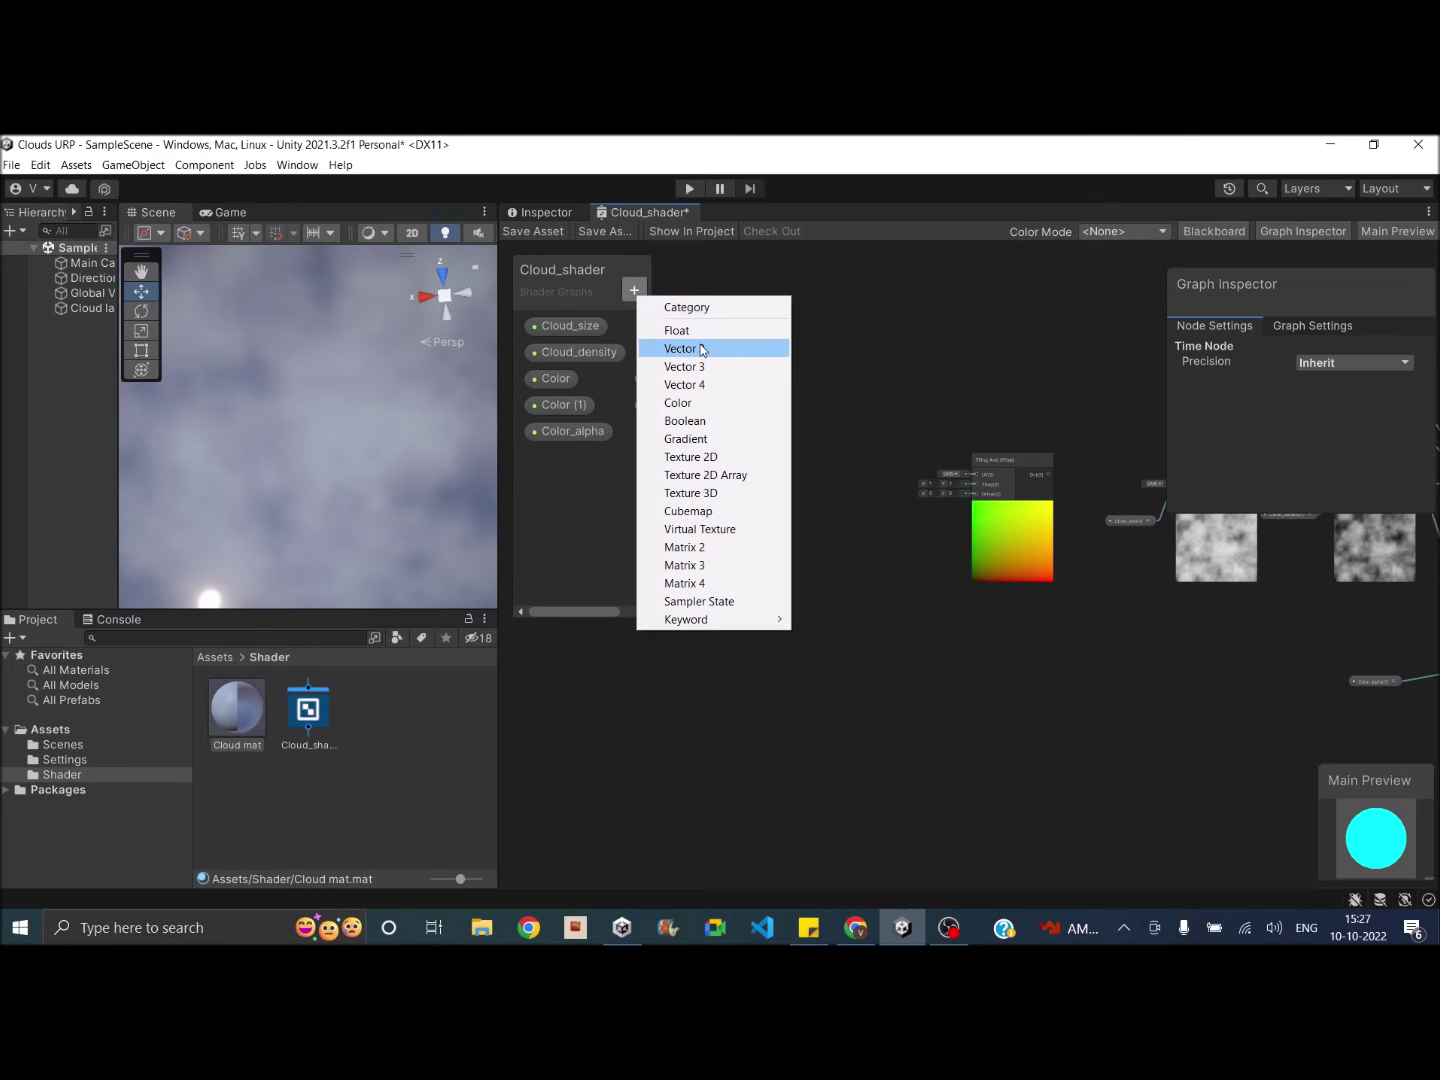
click(700, 347)
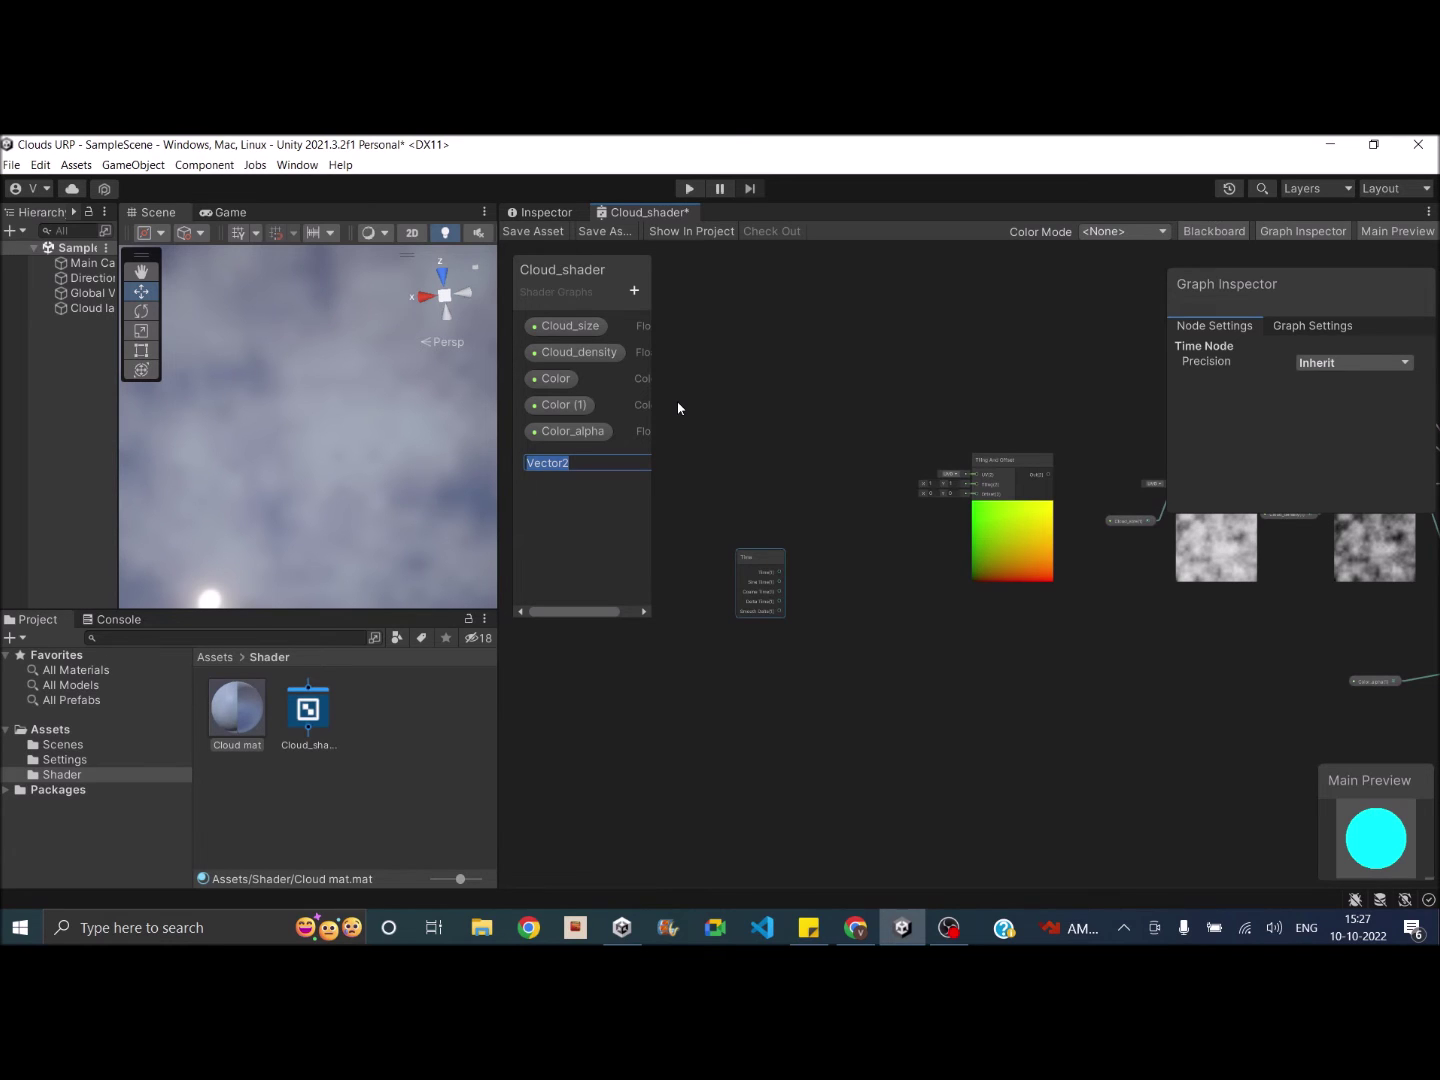
key(BackSpace)
text(Cloud_speed)
key(Return)
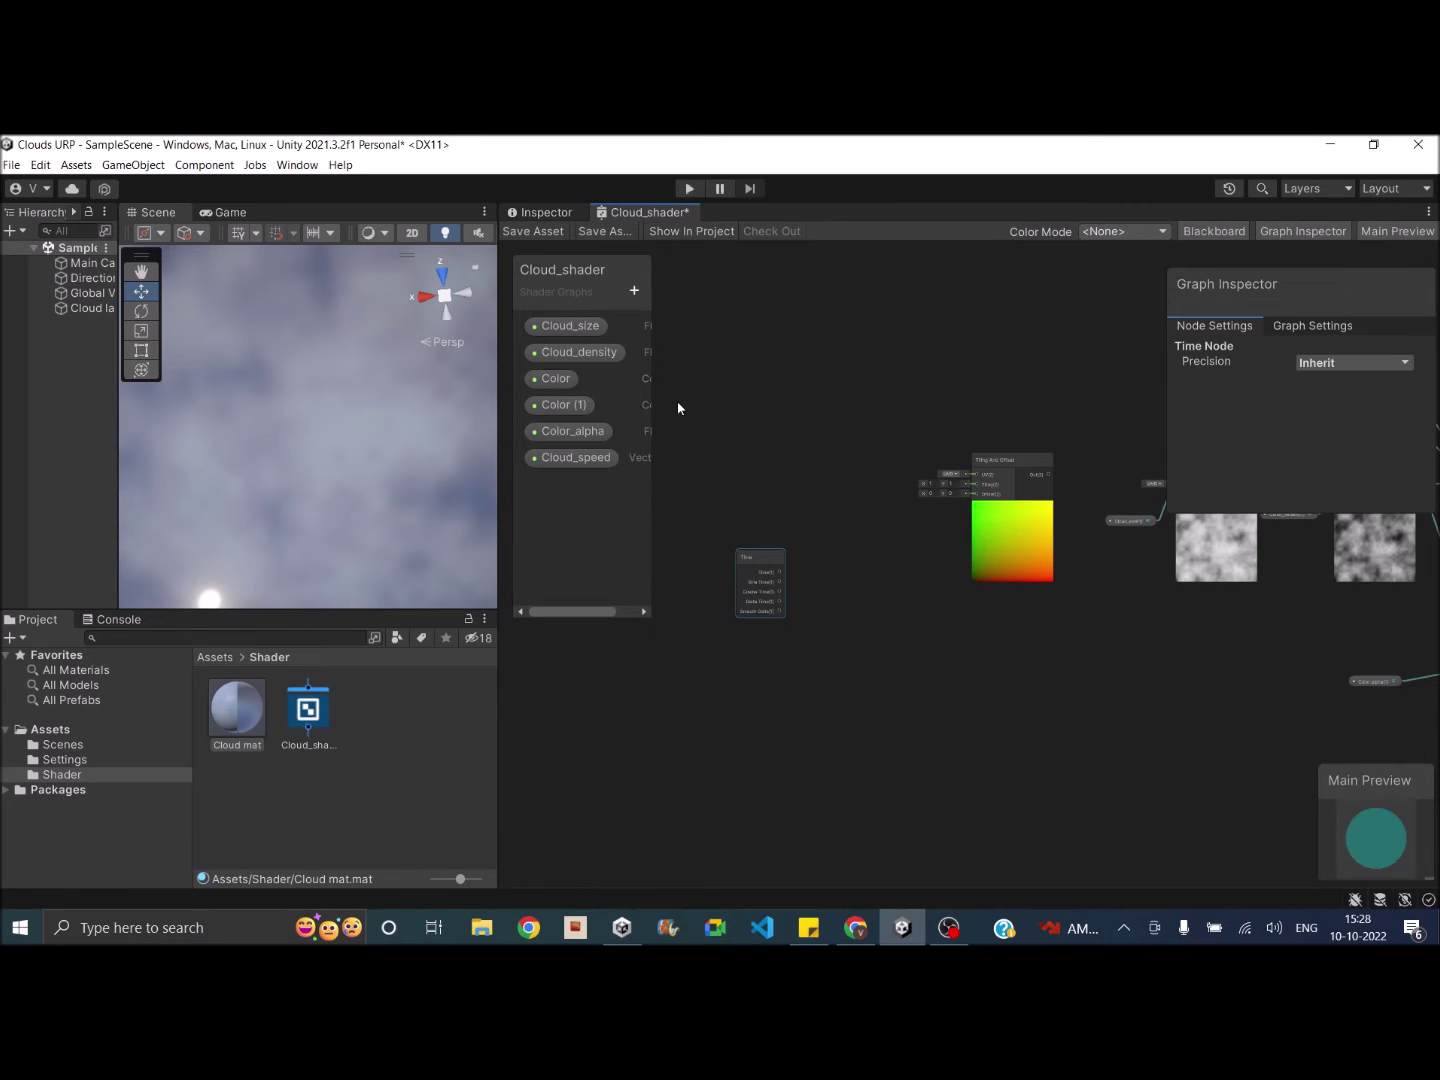
click(581, 458)
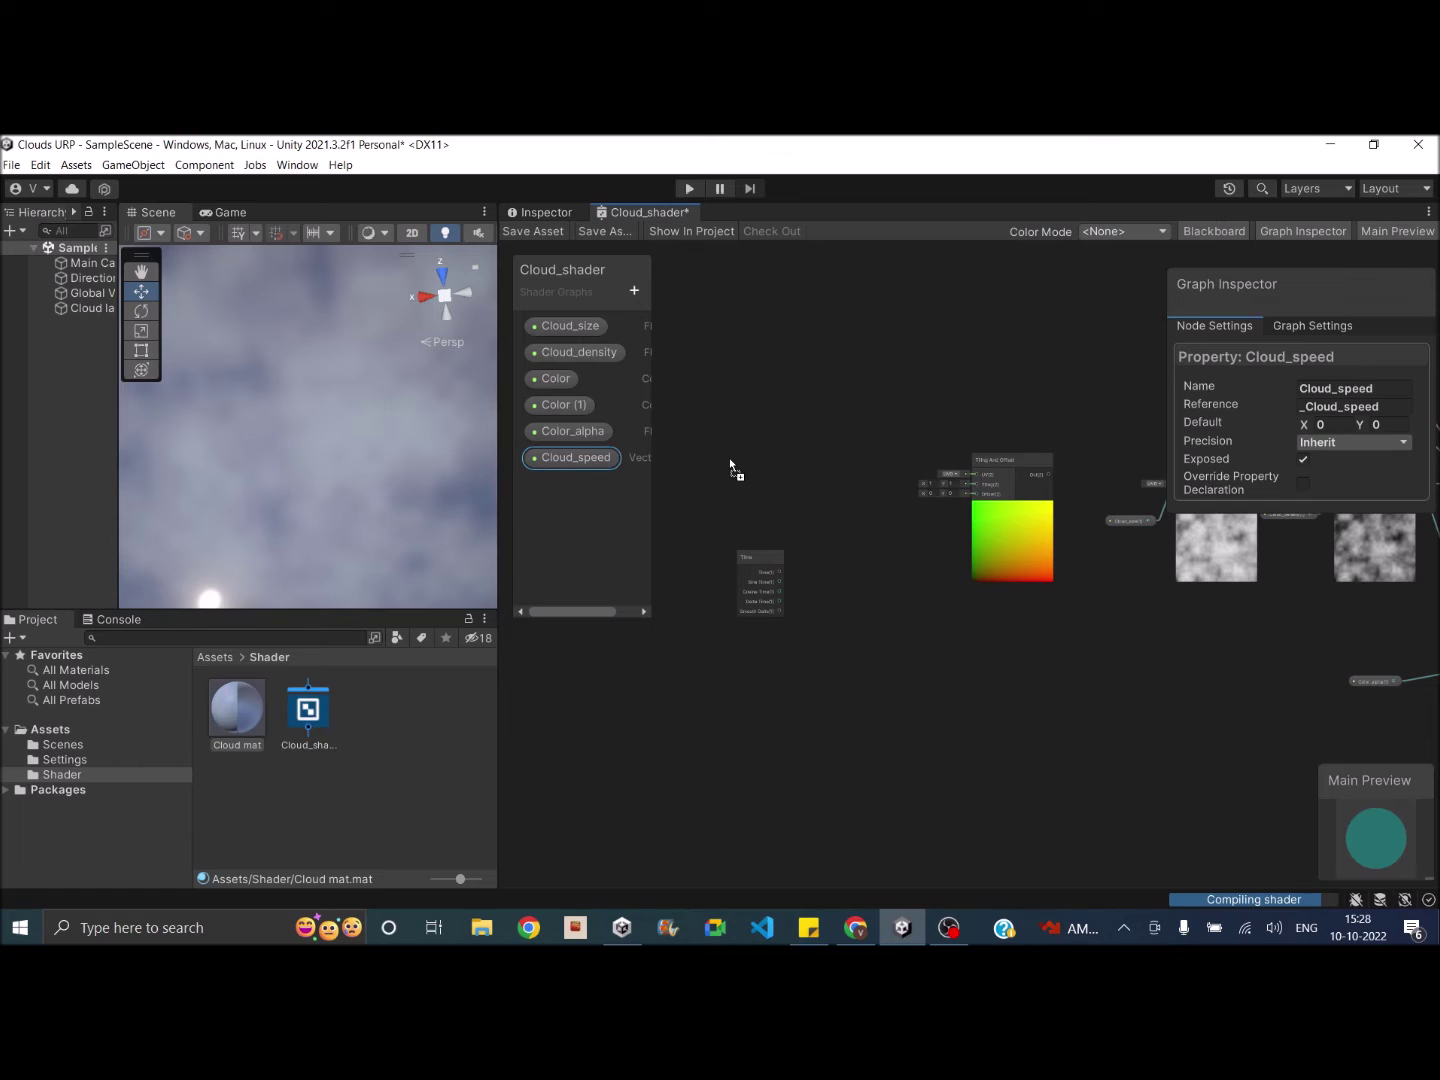
drag(731, 466, 733, 466)
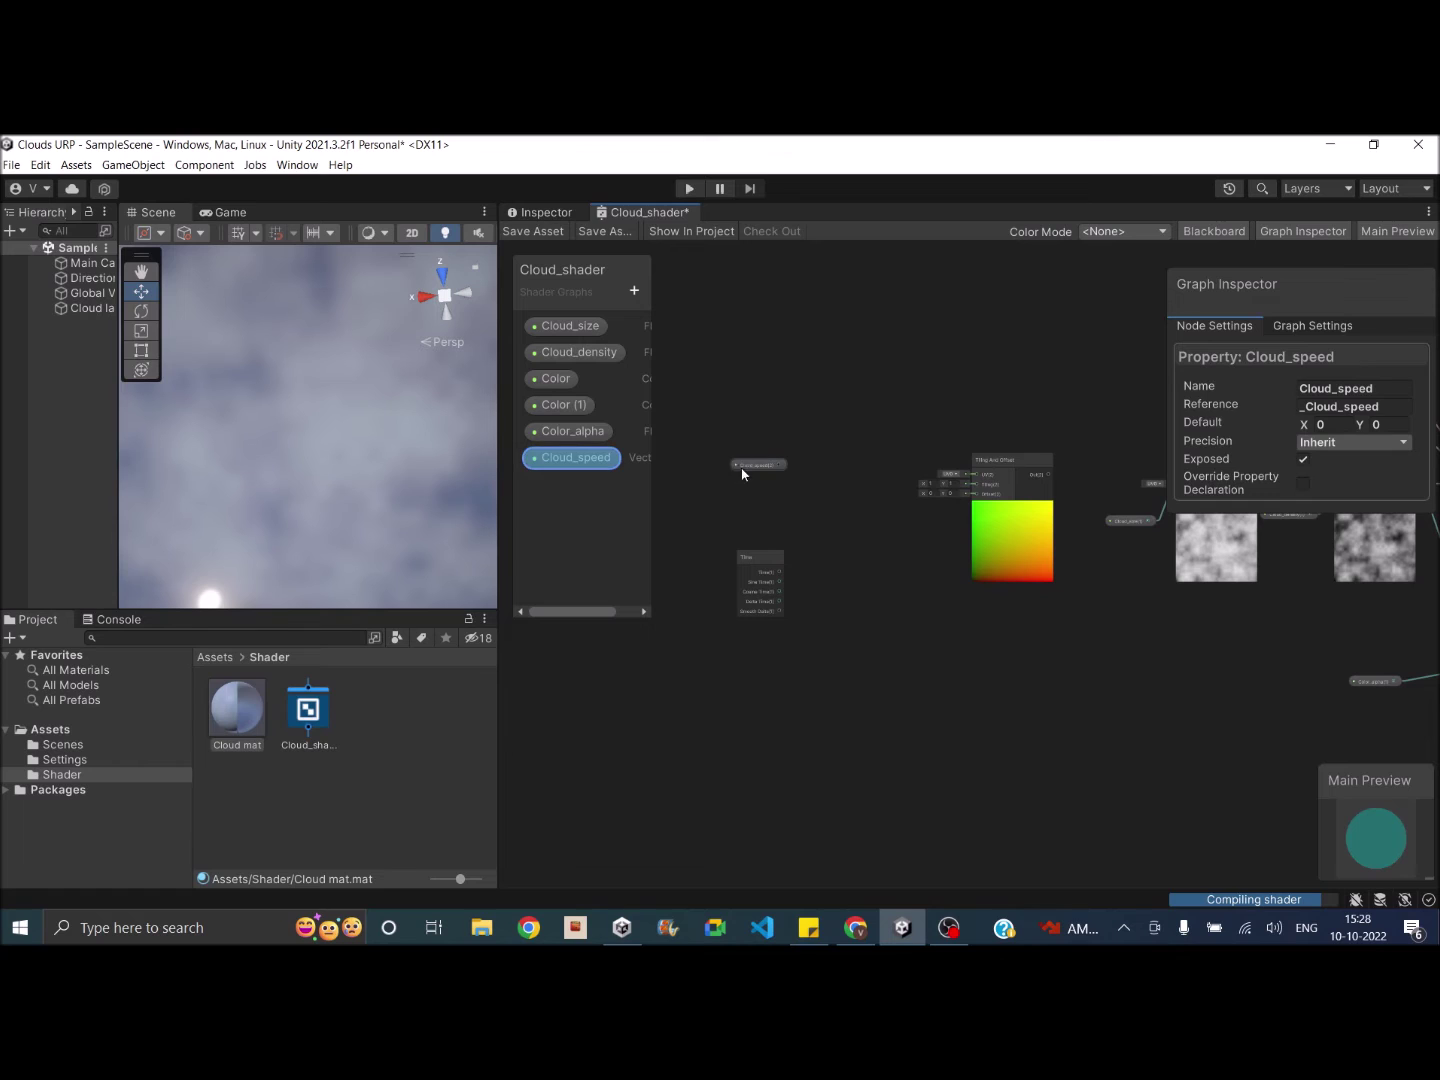
Add a Multiply node with Cloud_speed into A and Time into B, and feed its output into Tiling And Offset's Offset input.
right_click(773, 365)
right_click(781, 380)
click(830, 391)
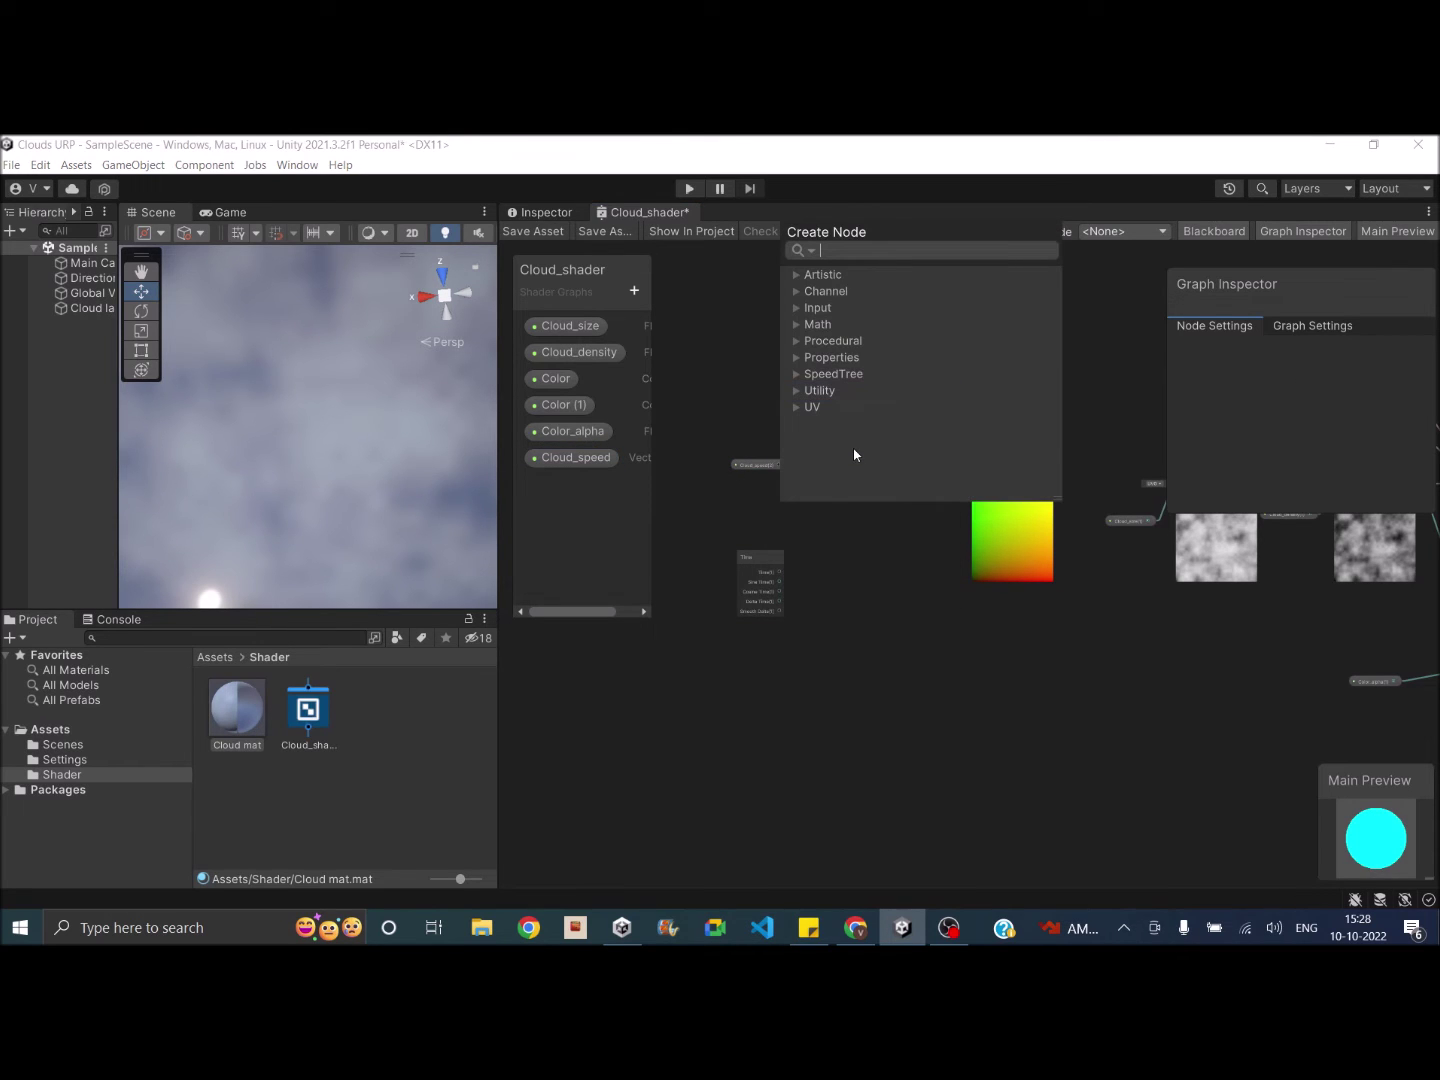
text(mul)
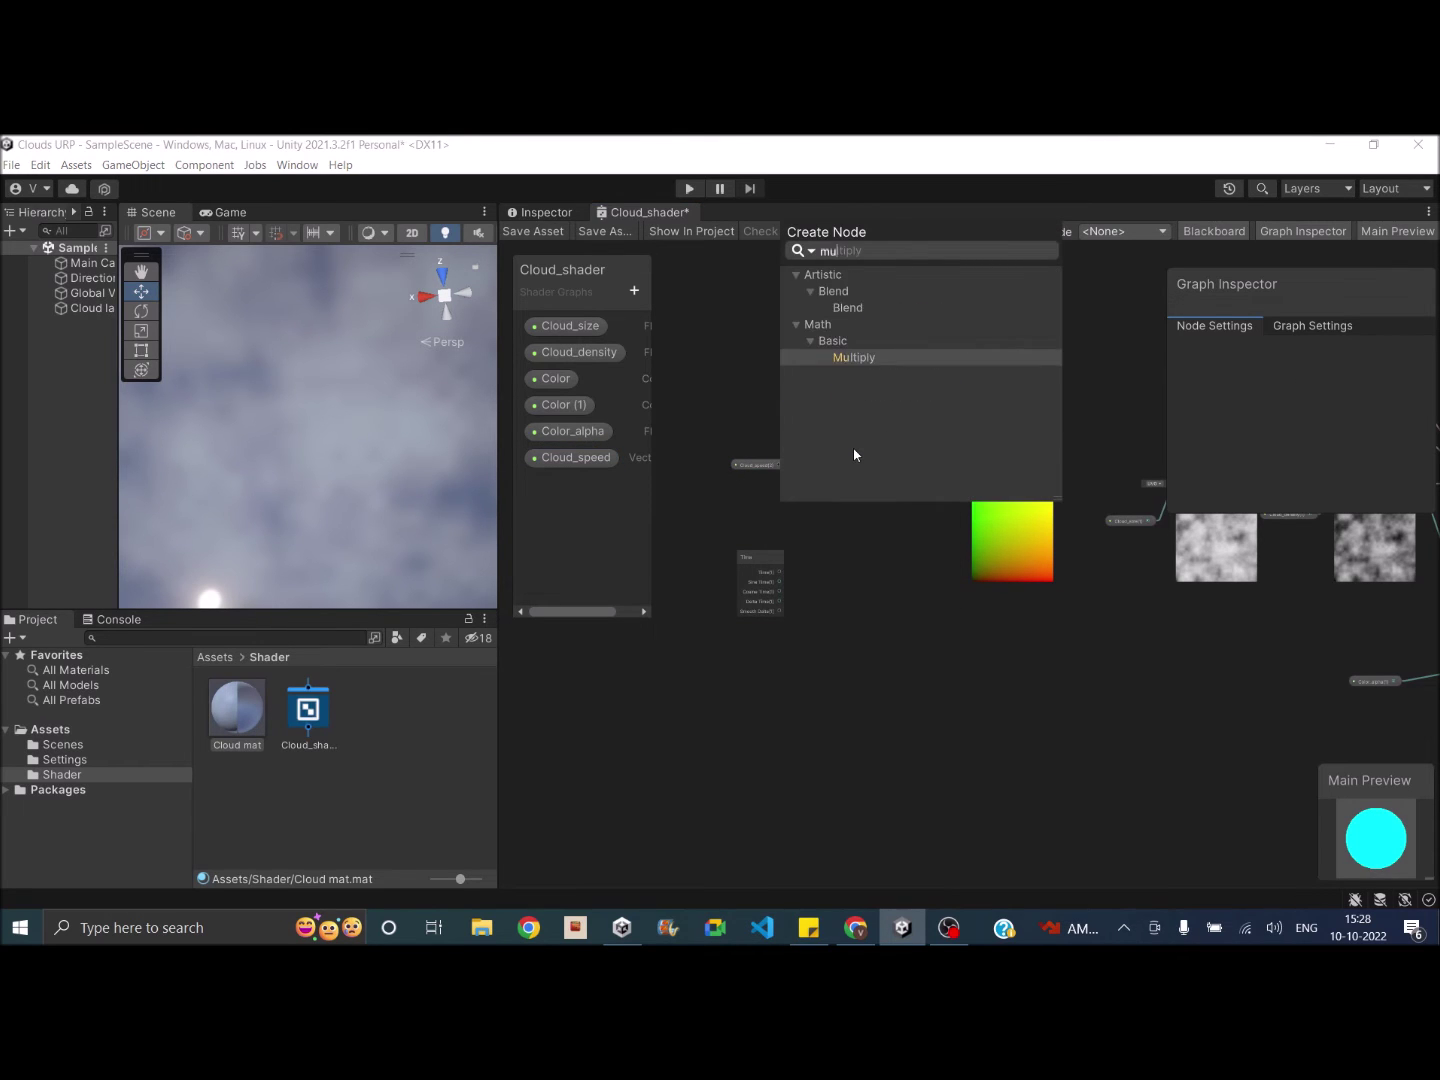
click(866, 358)
drag(819, 412, 836, 483)
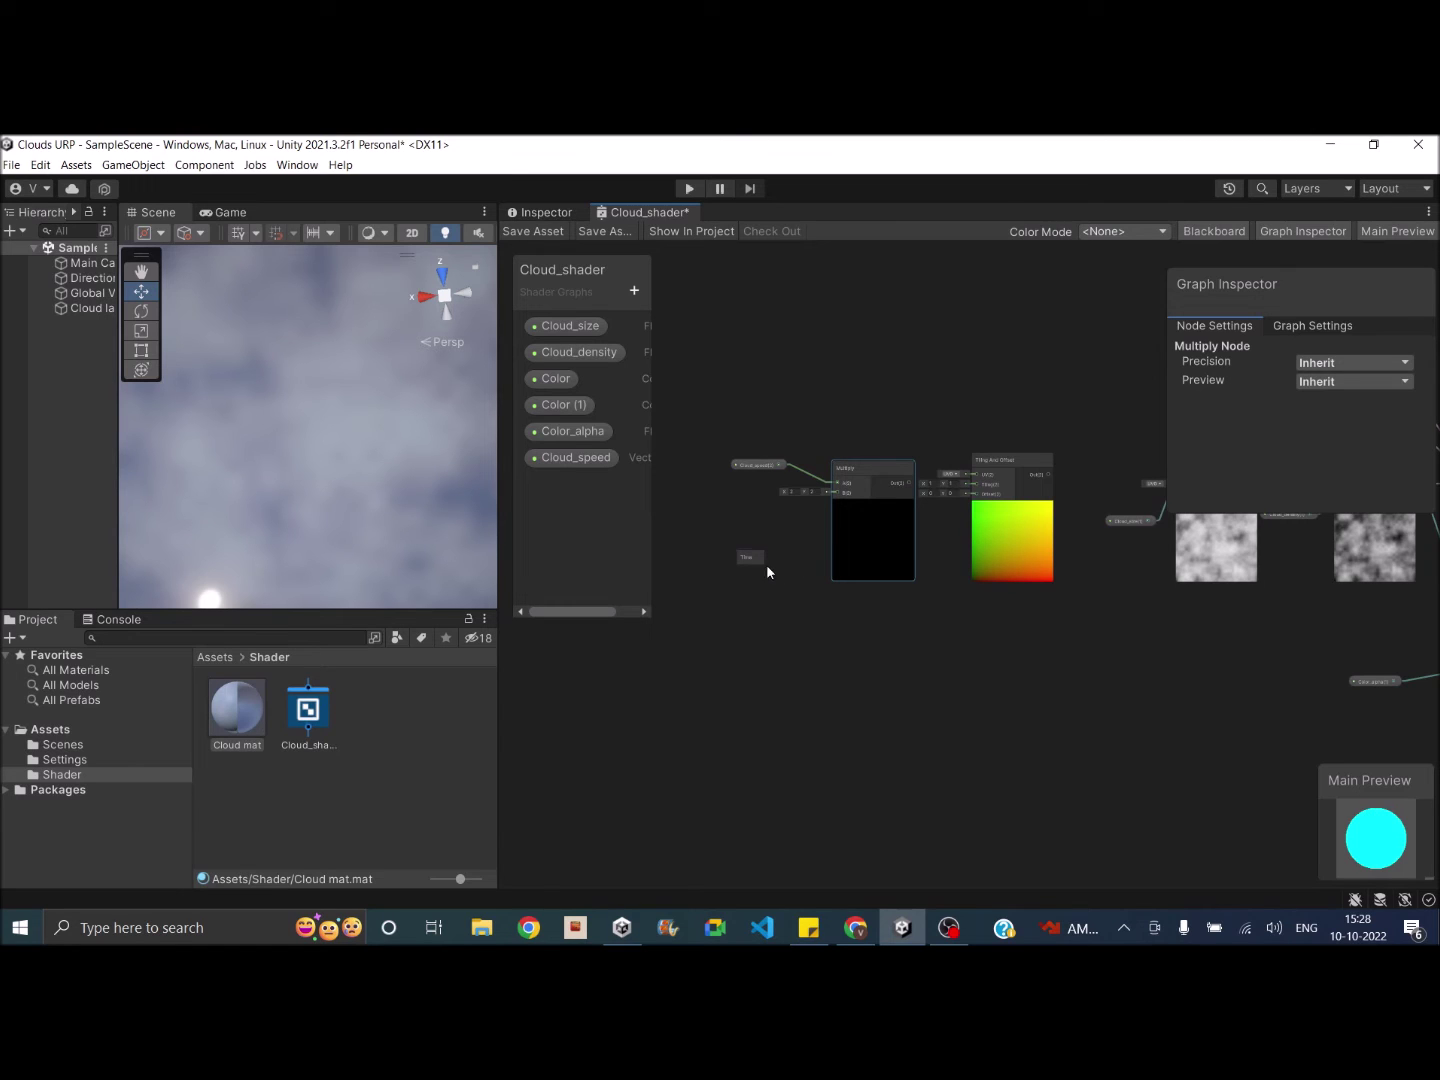
drag(780, 572, 976, 499)
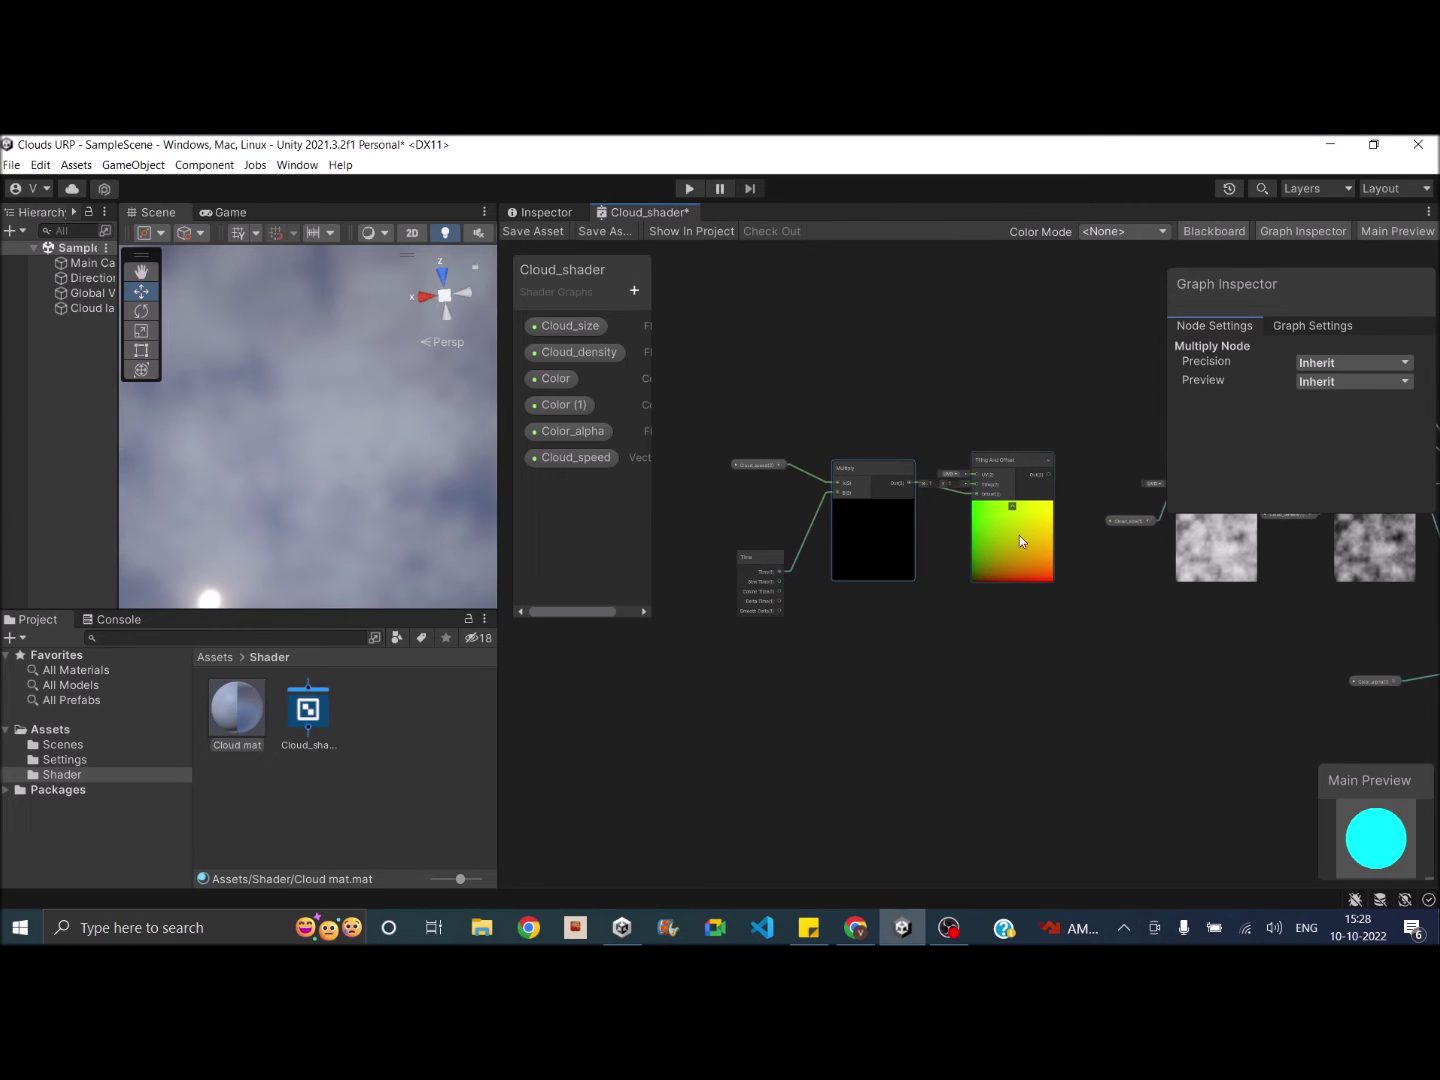
Connect the Tiling And Offset node's output to the Simple Noise node's UV input.
scroll(1002, 525, up, 2)
scroll(1004, 533, down, 2)
middle_drag(1089, 577, 850, 581)
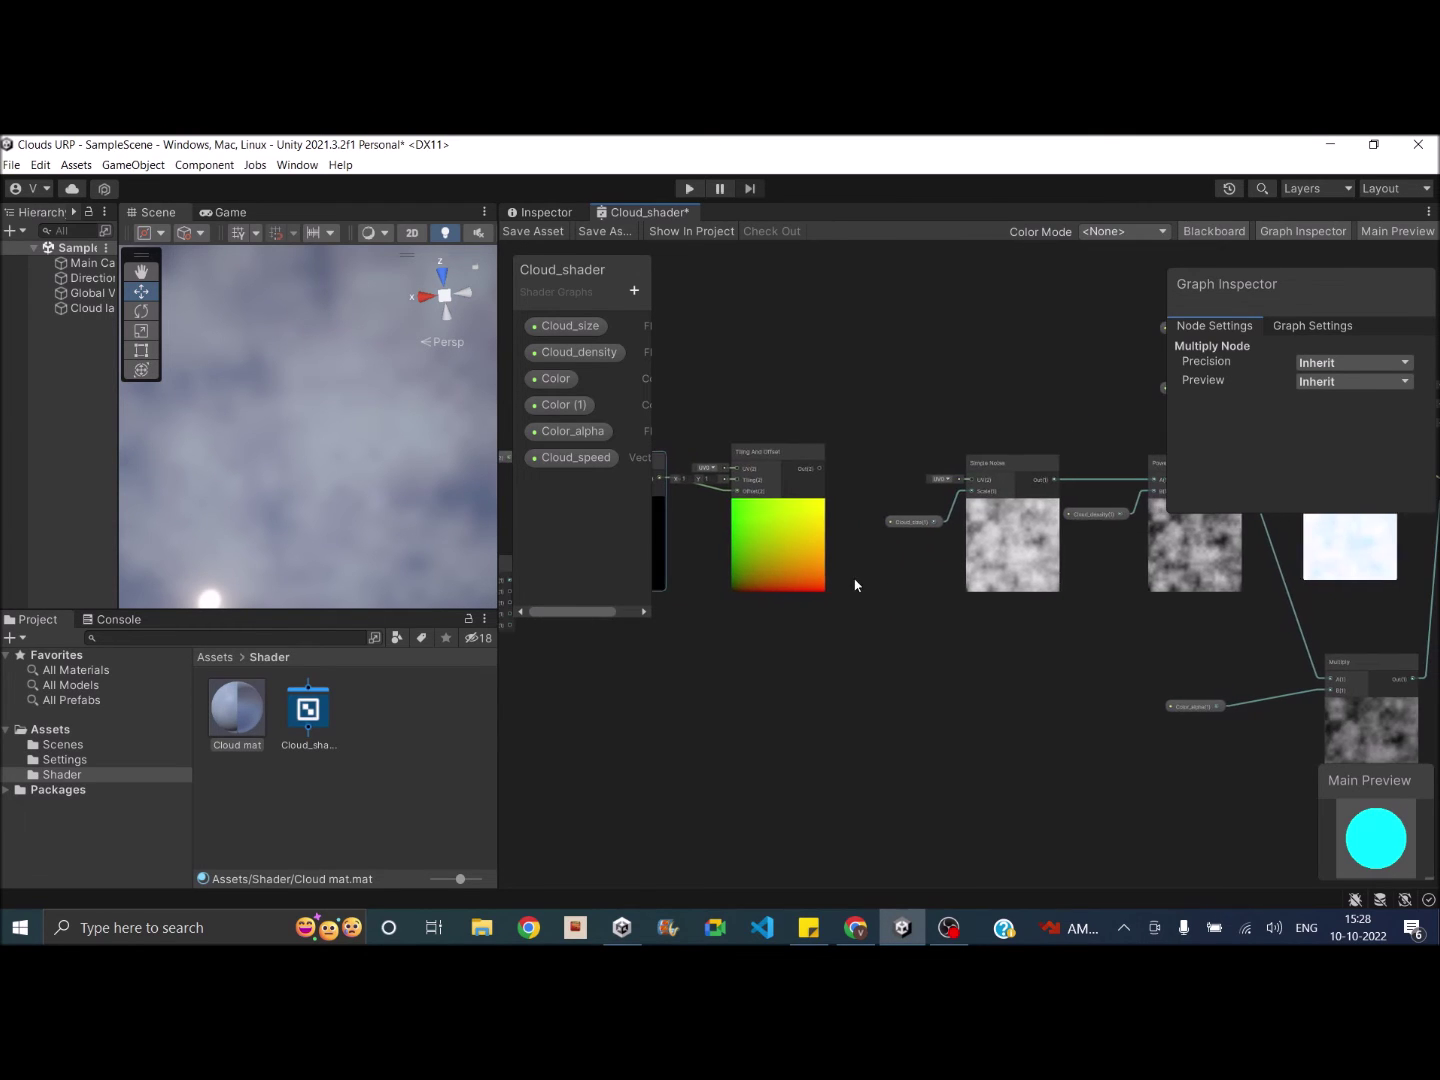
drag(820, 470, 967, 478)
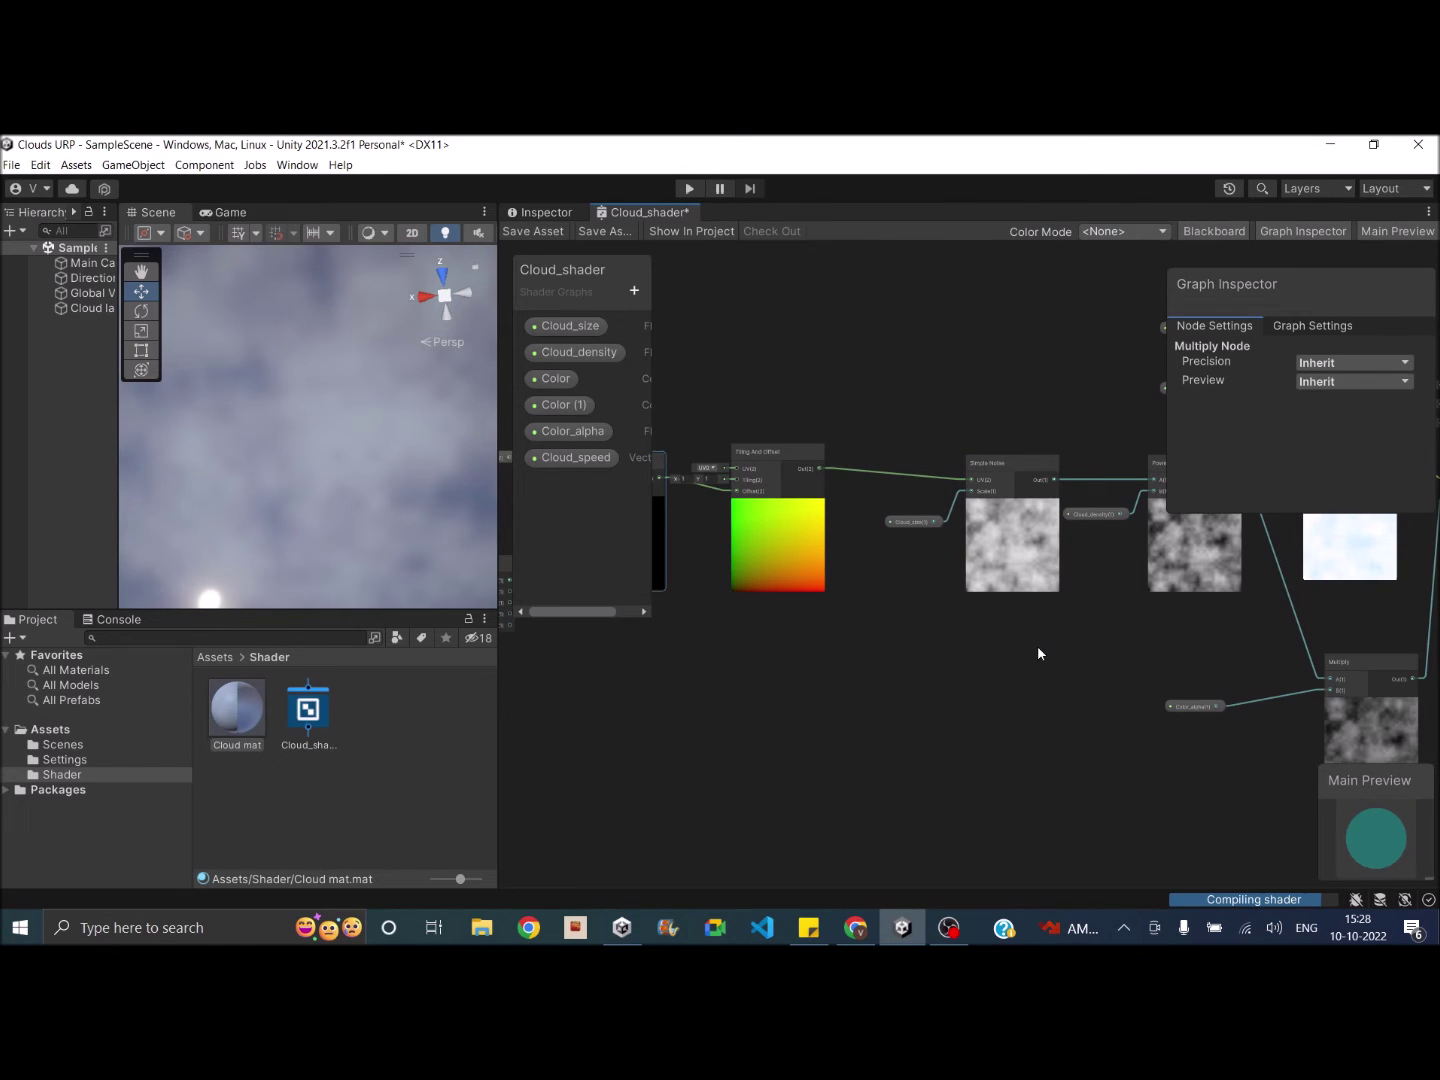
Set Cloud_speed's default X value to 0.03 and save the shader asset.
middle_drag(875, 596, 1073, 614)
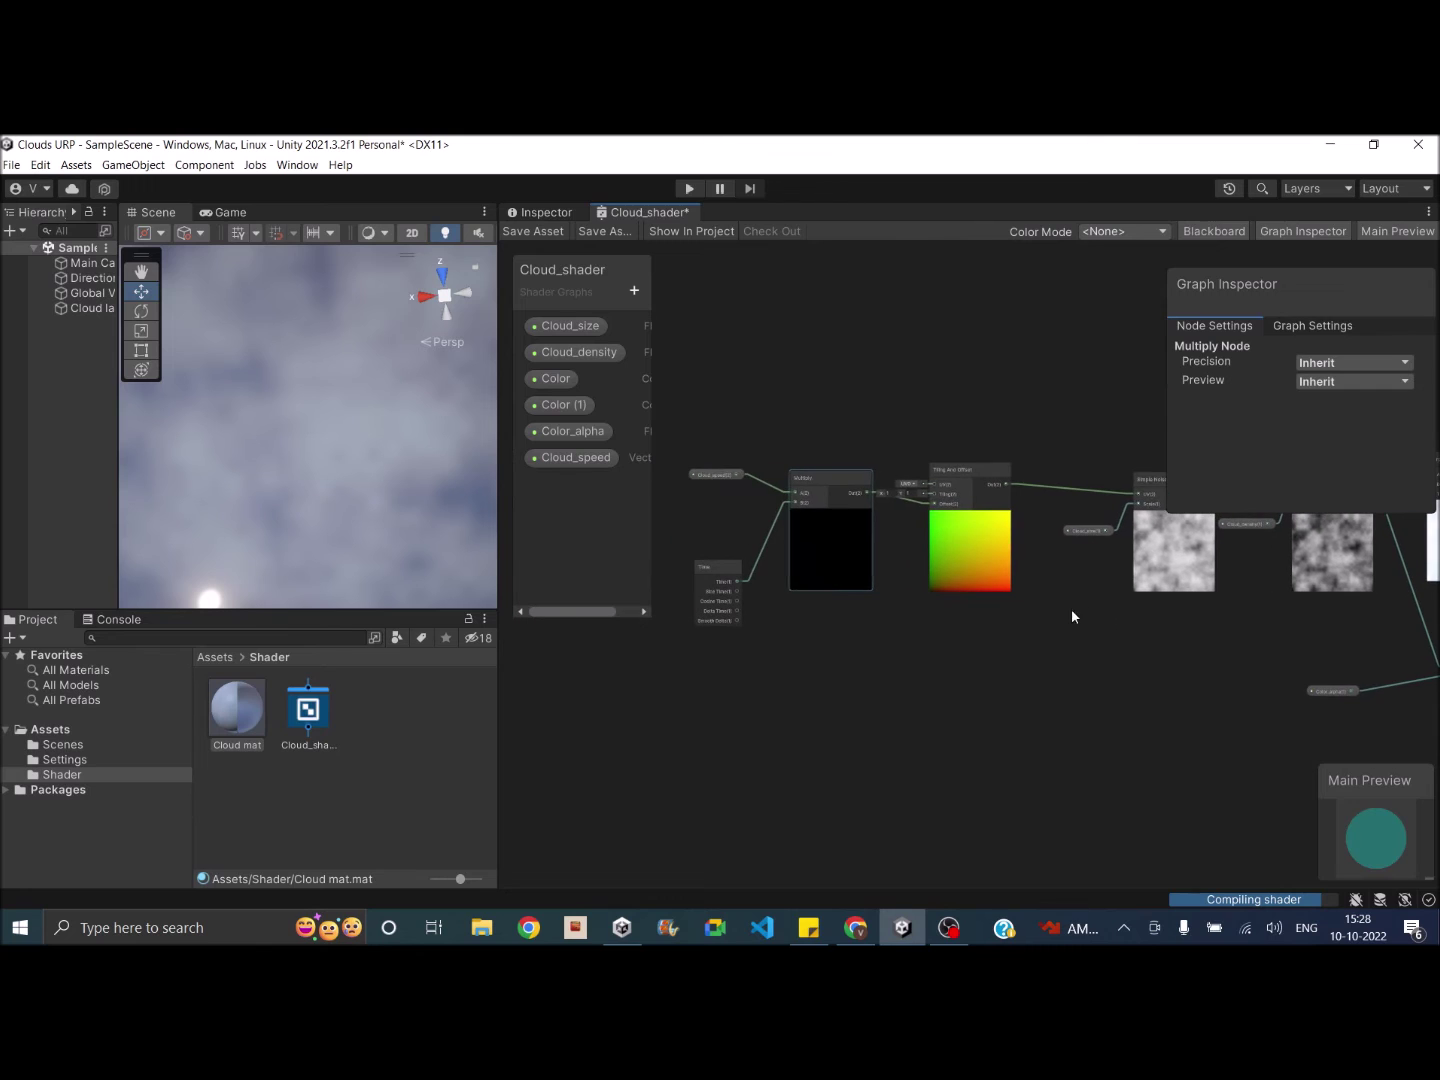
click(707, 475)
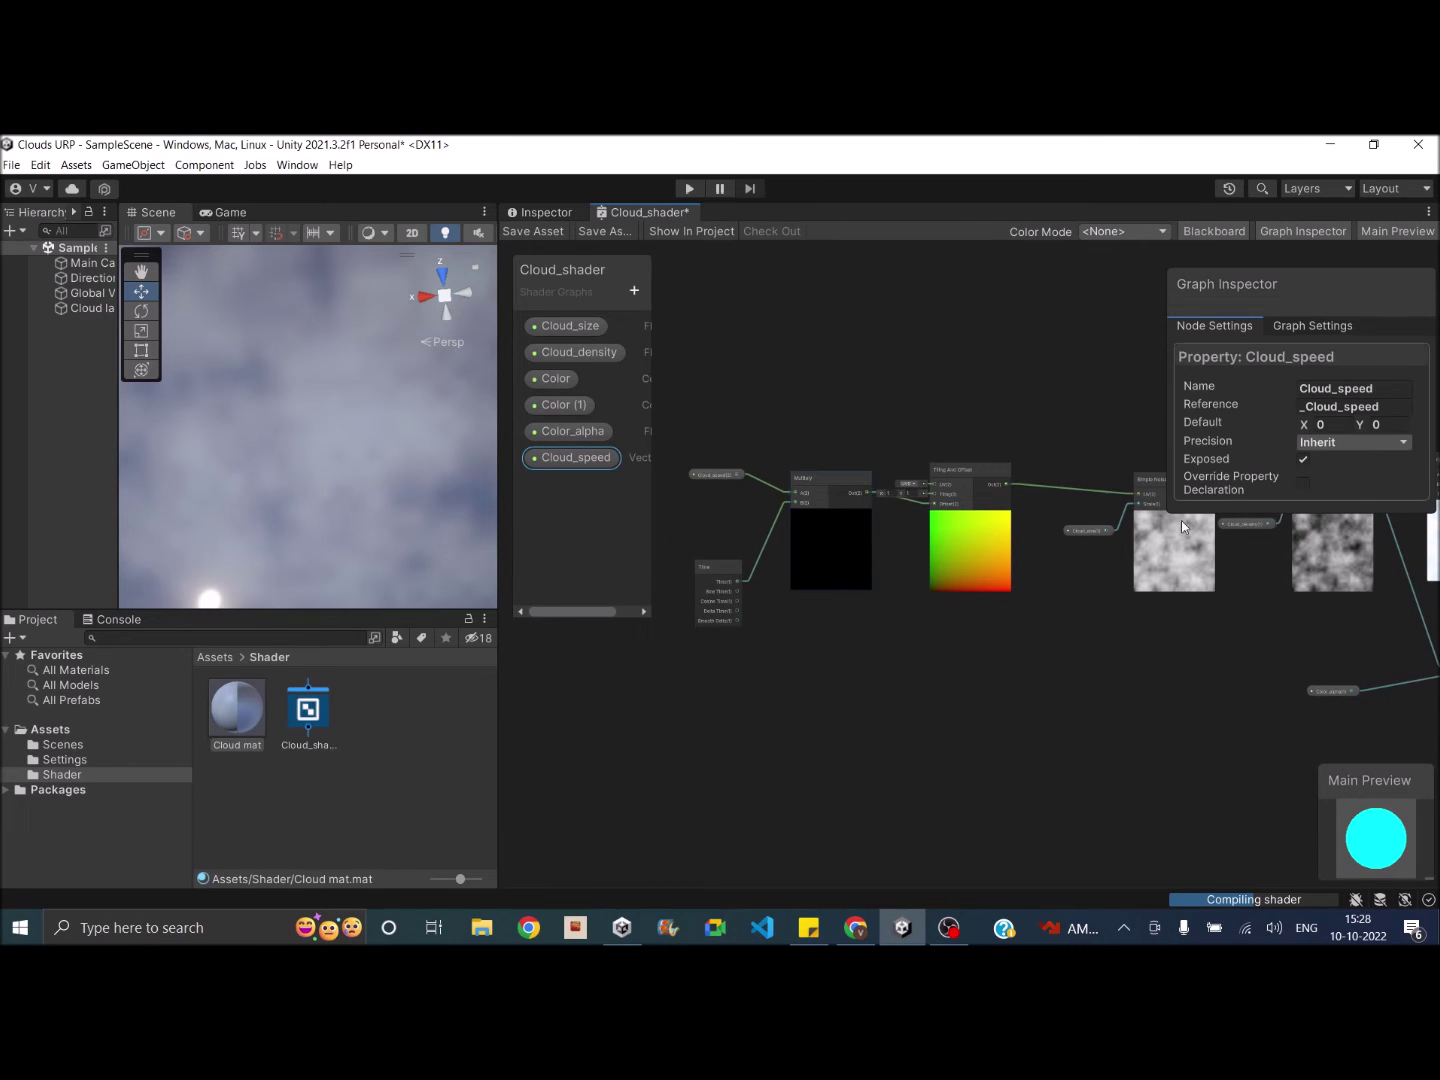
click(1320, 425)
text(0.03)
key(Return)
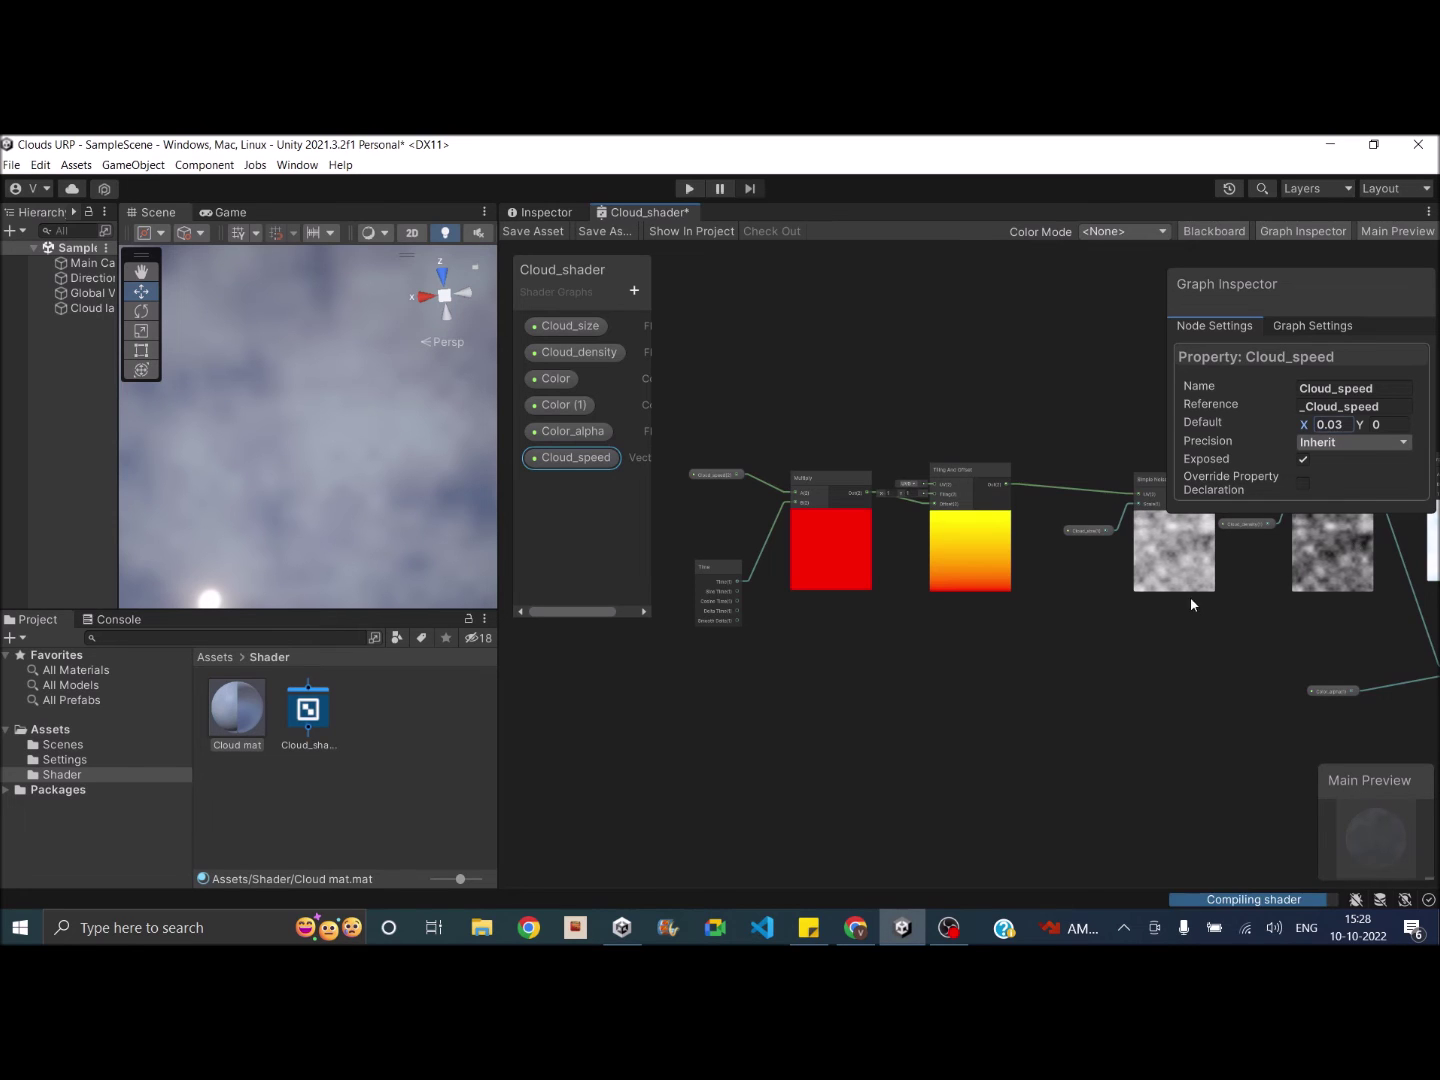
scroll(1190, 598, up, 3)
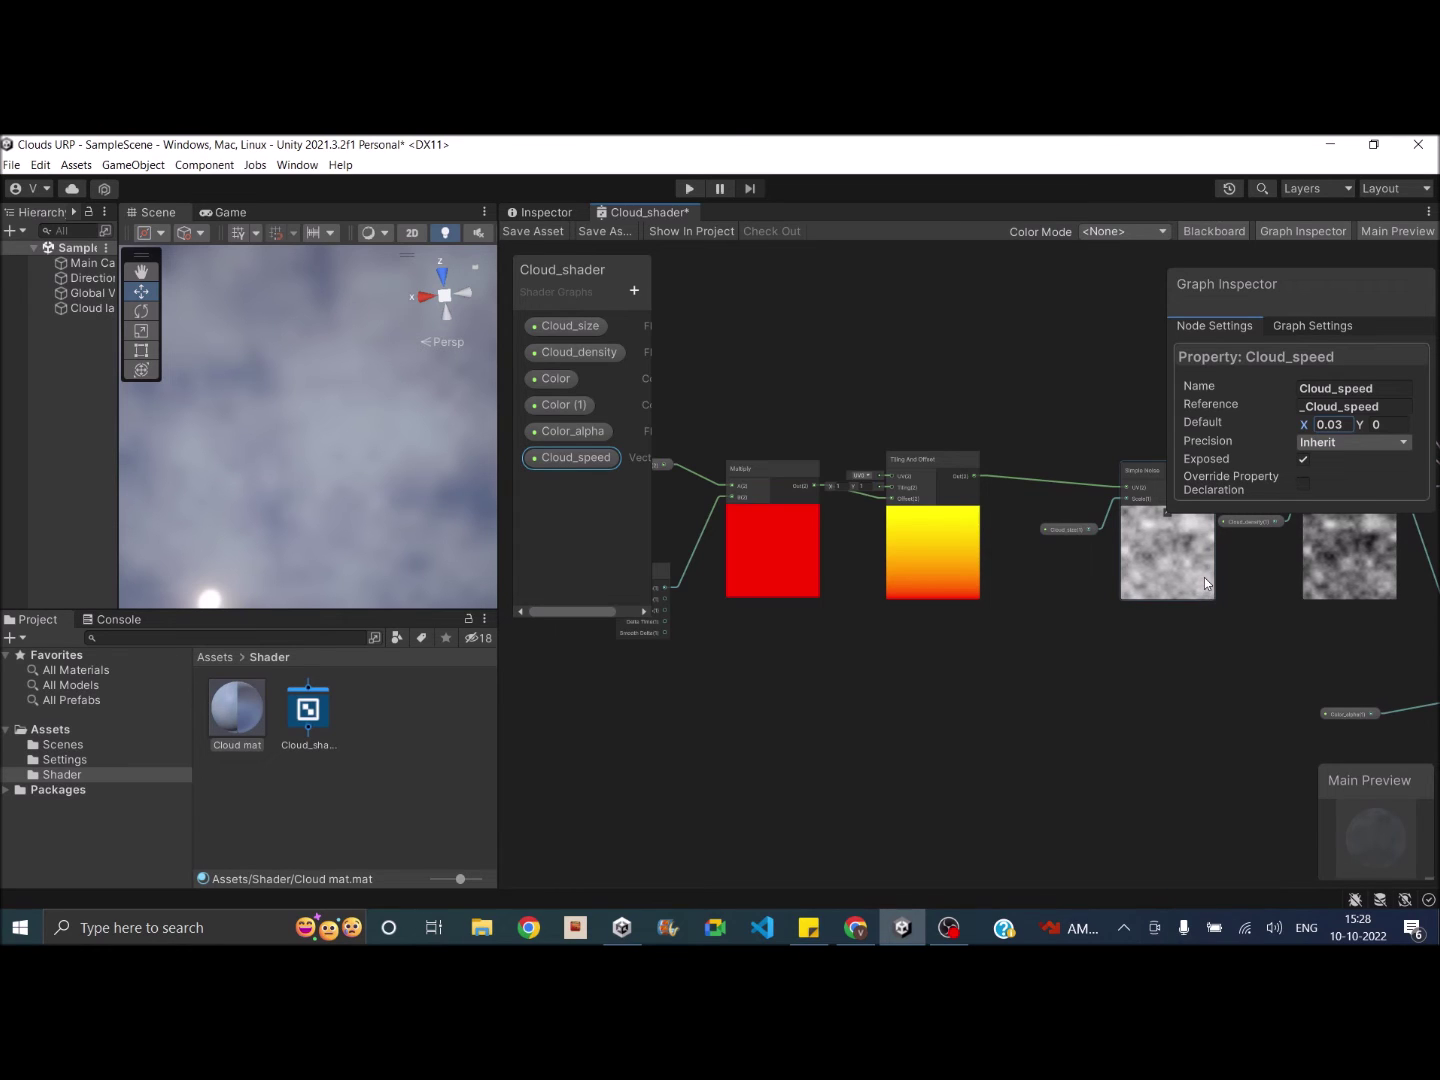
key(a)
click(530, 231)
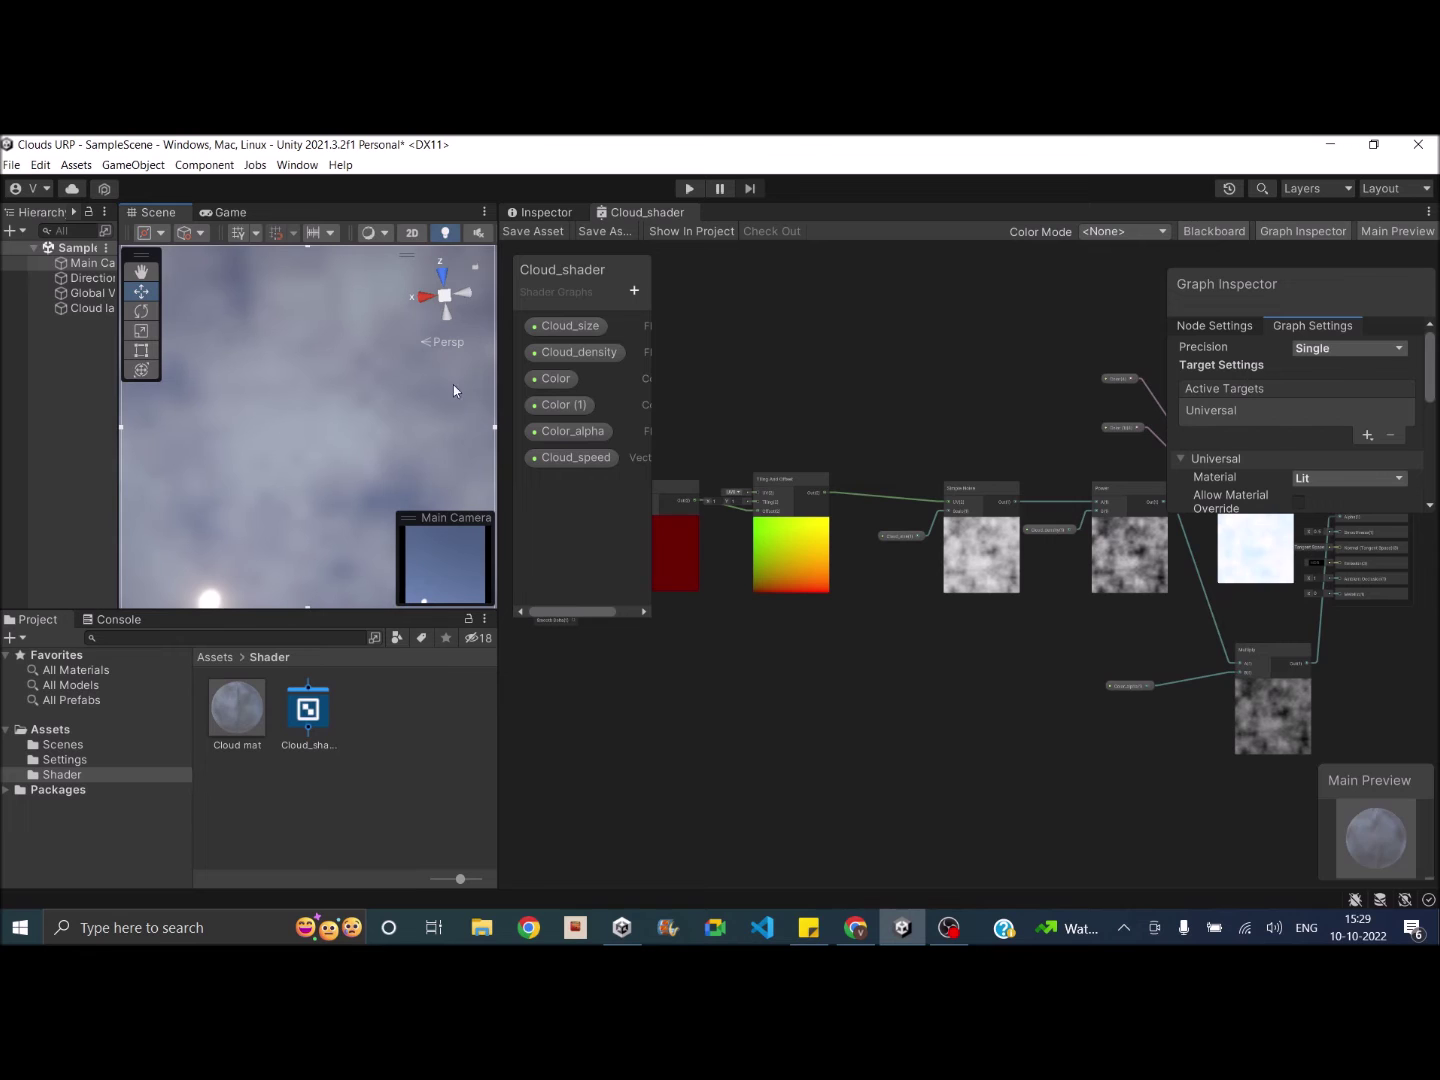
Open the Cloud mat material's settings, try Cloud_size values of 10 and 120, and set it to 30.
click(550, 214)
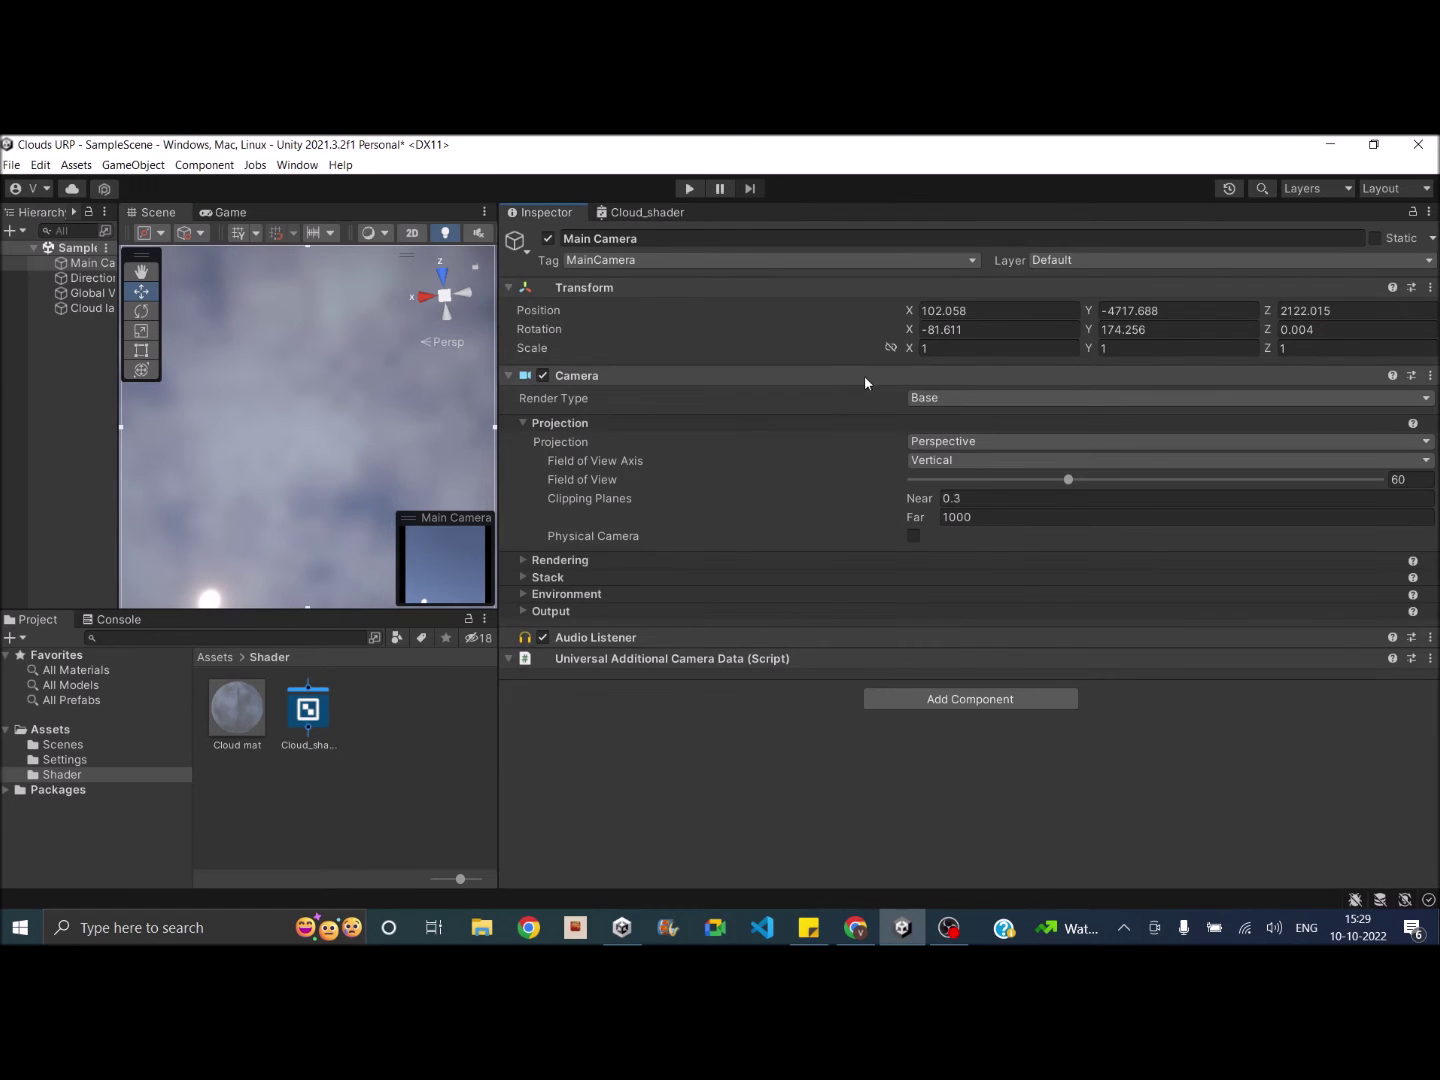
click(229, 718)
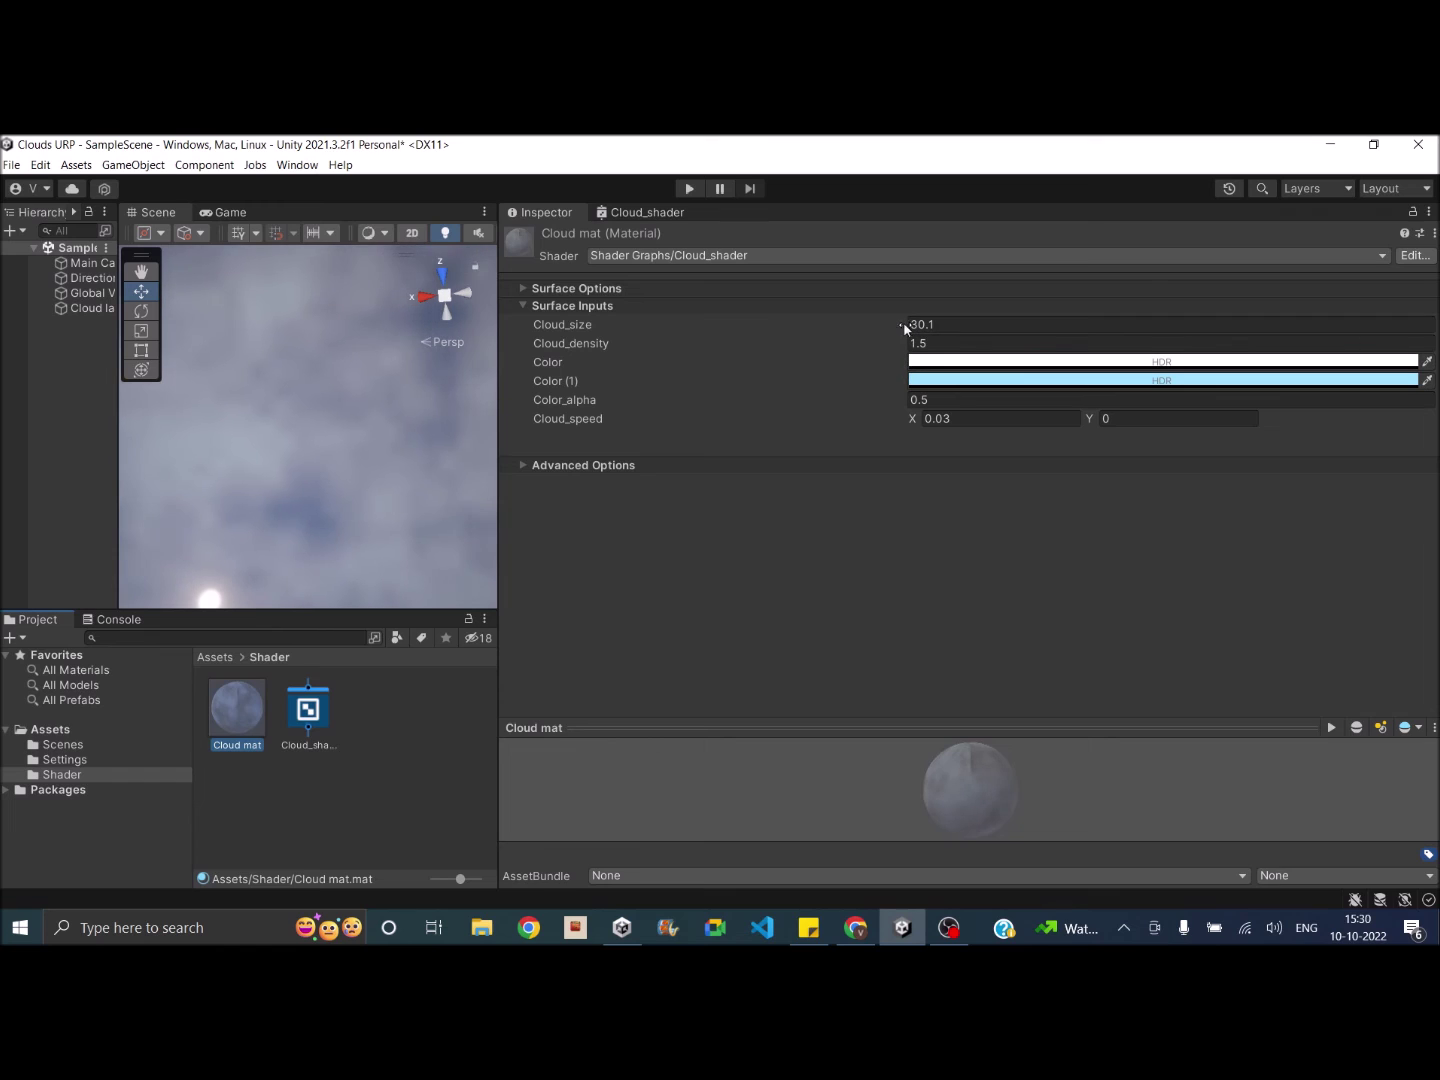
drag(906, 327, 923, 324)
click(948, 324)
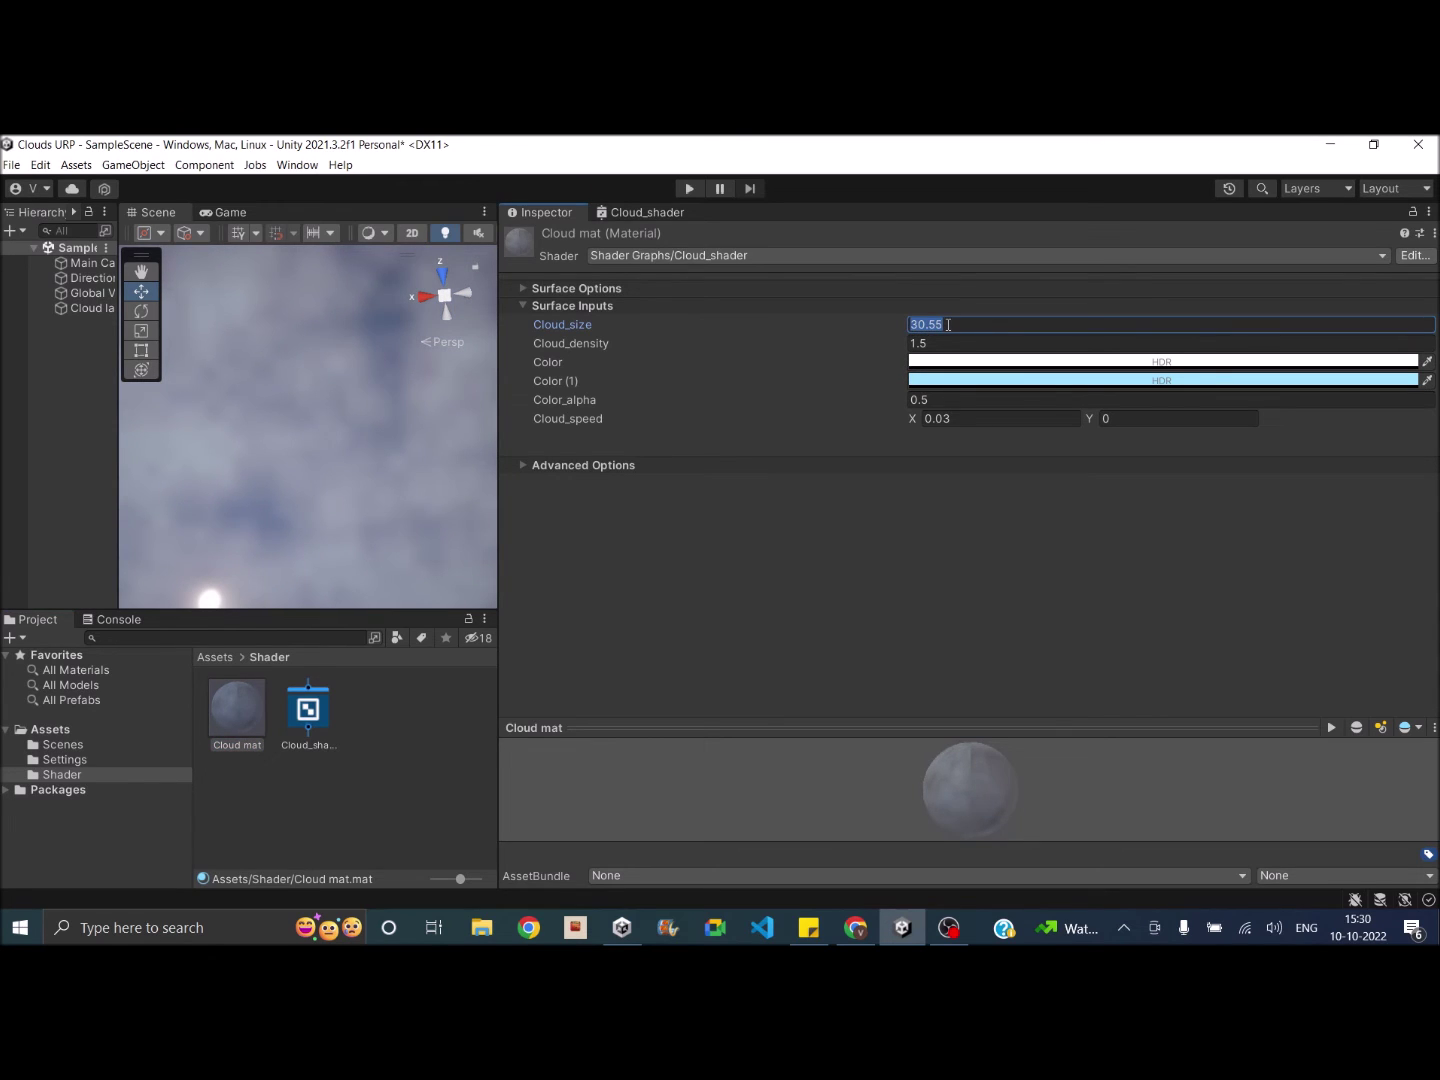
text(10)
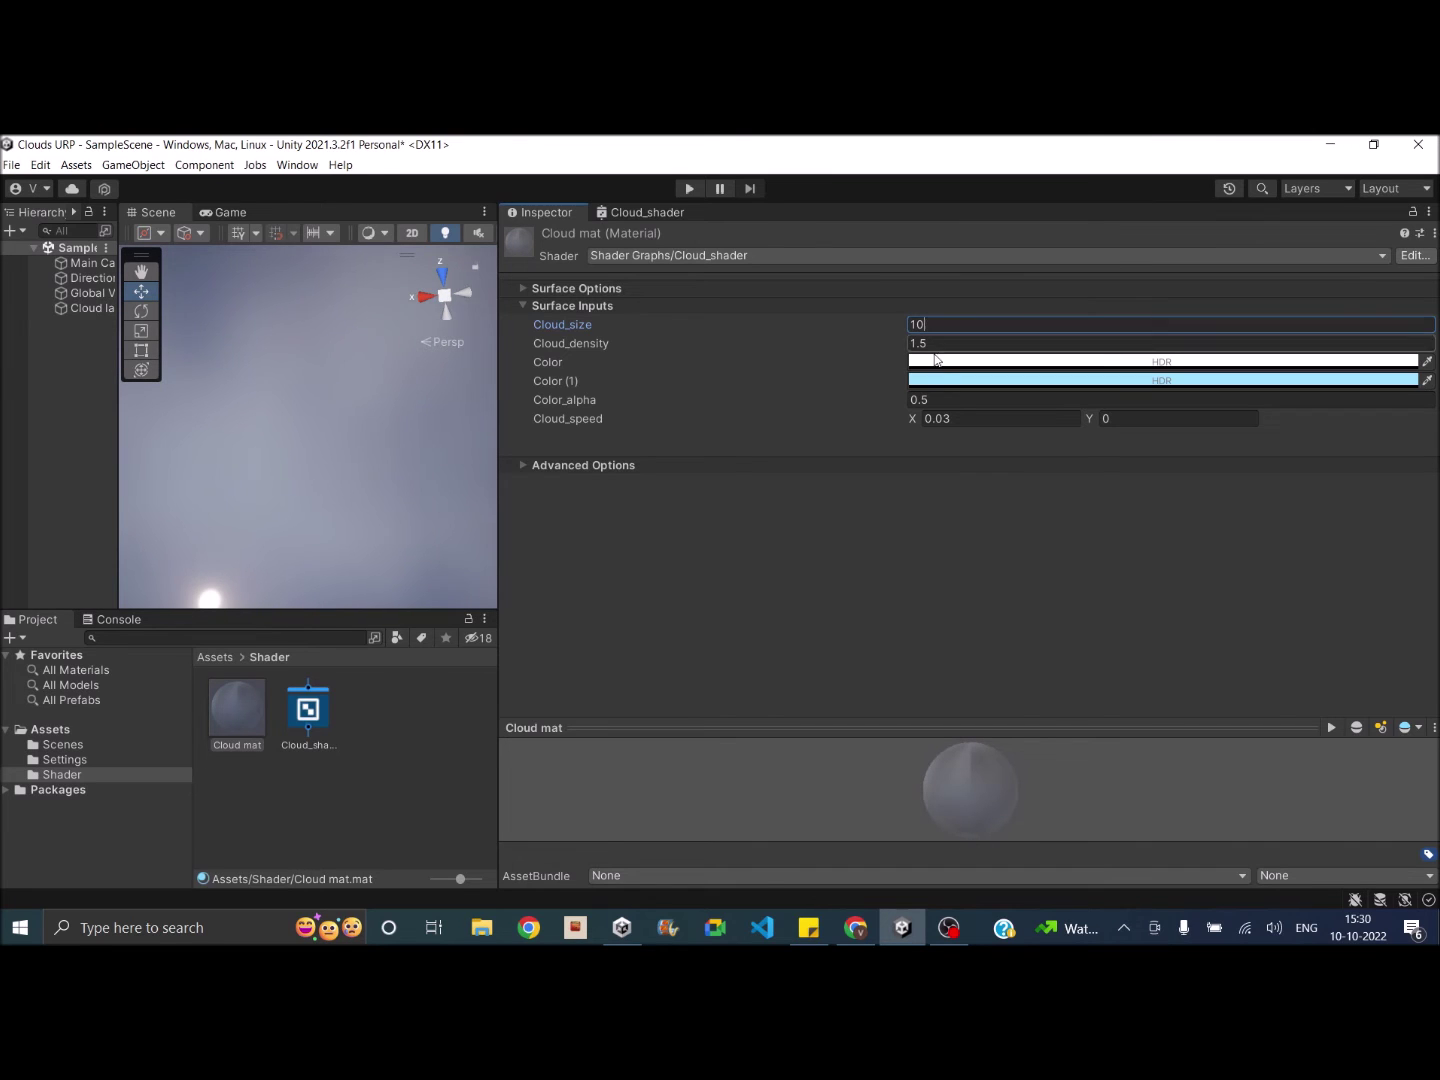
double_click(936, 325)
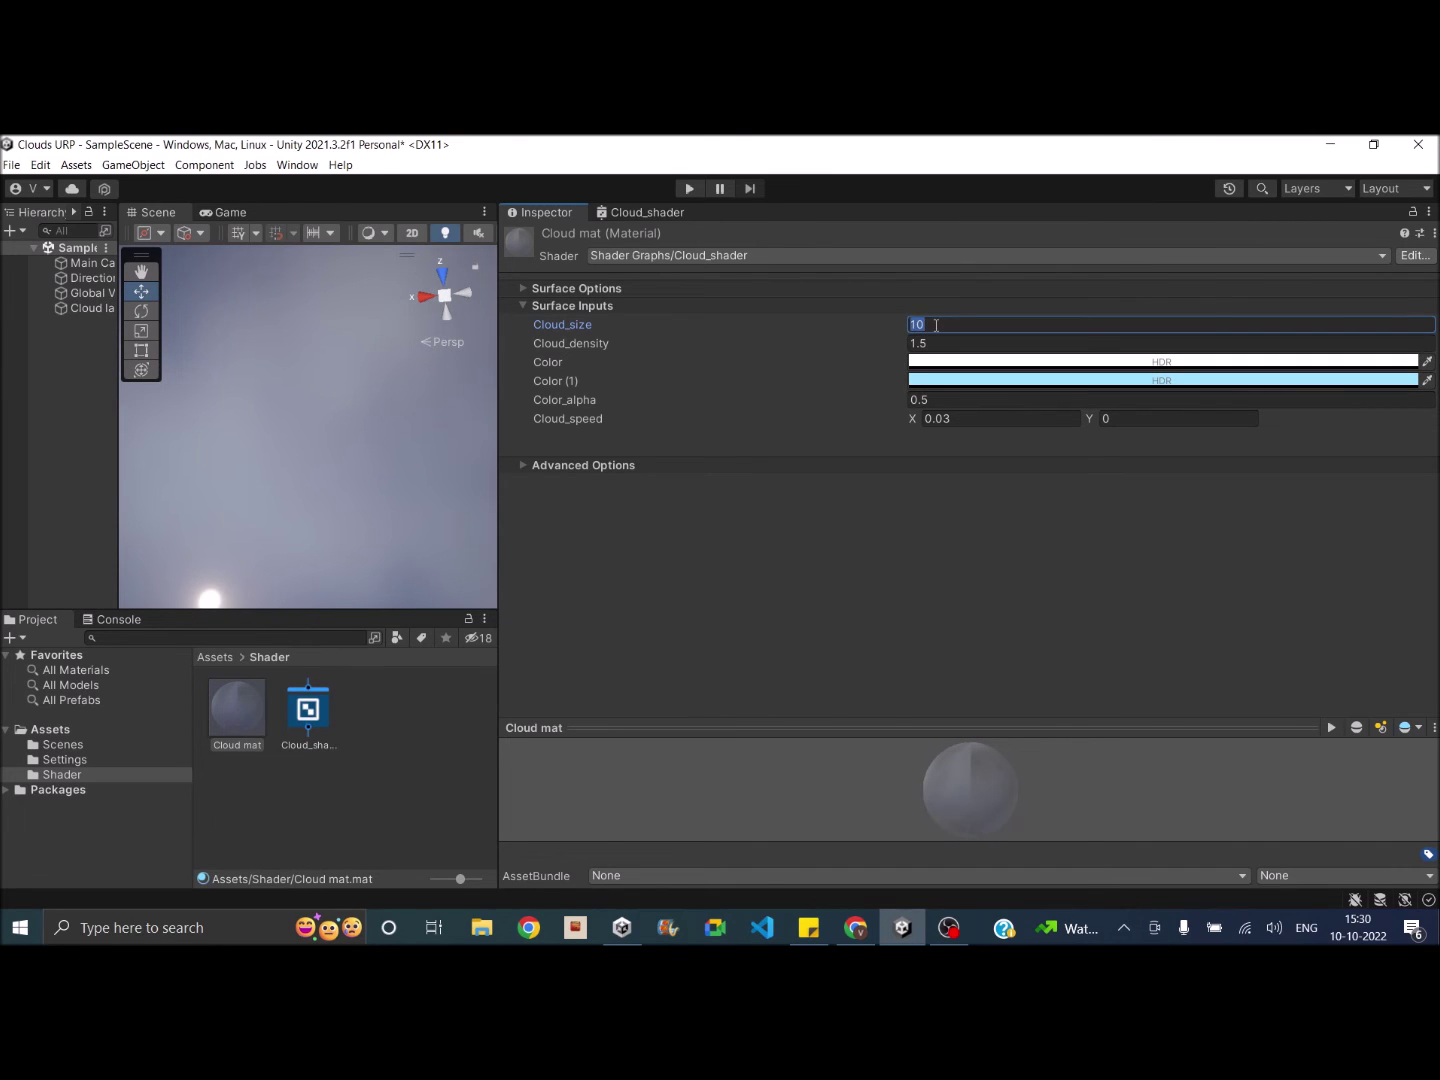
text(120)
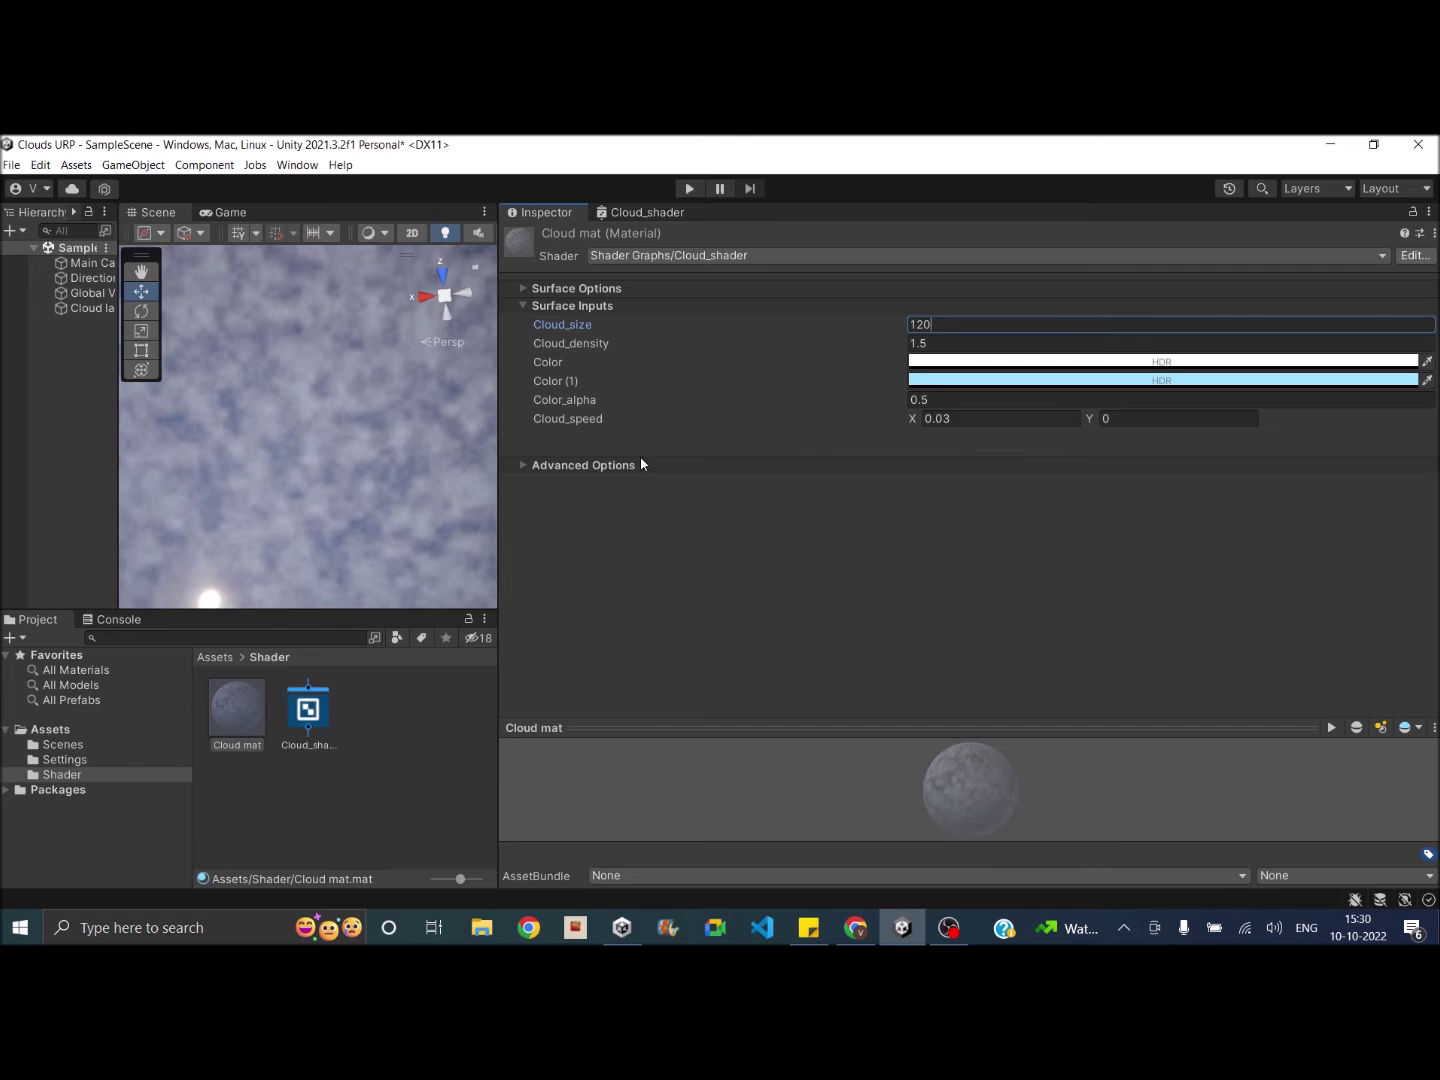
double_click(936, 326)
text(30)
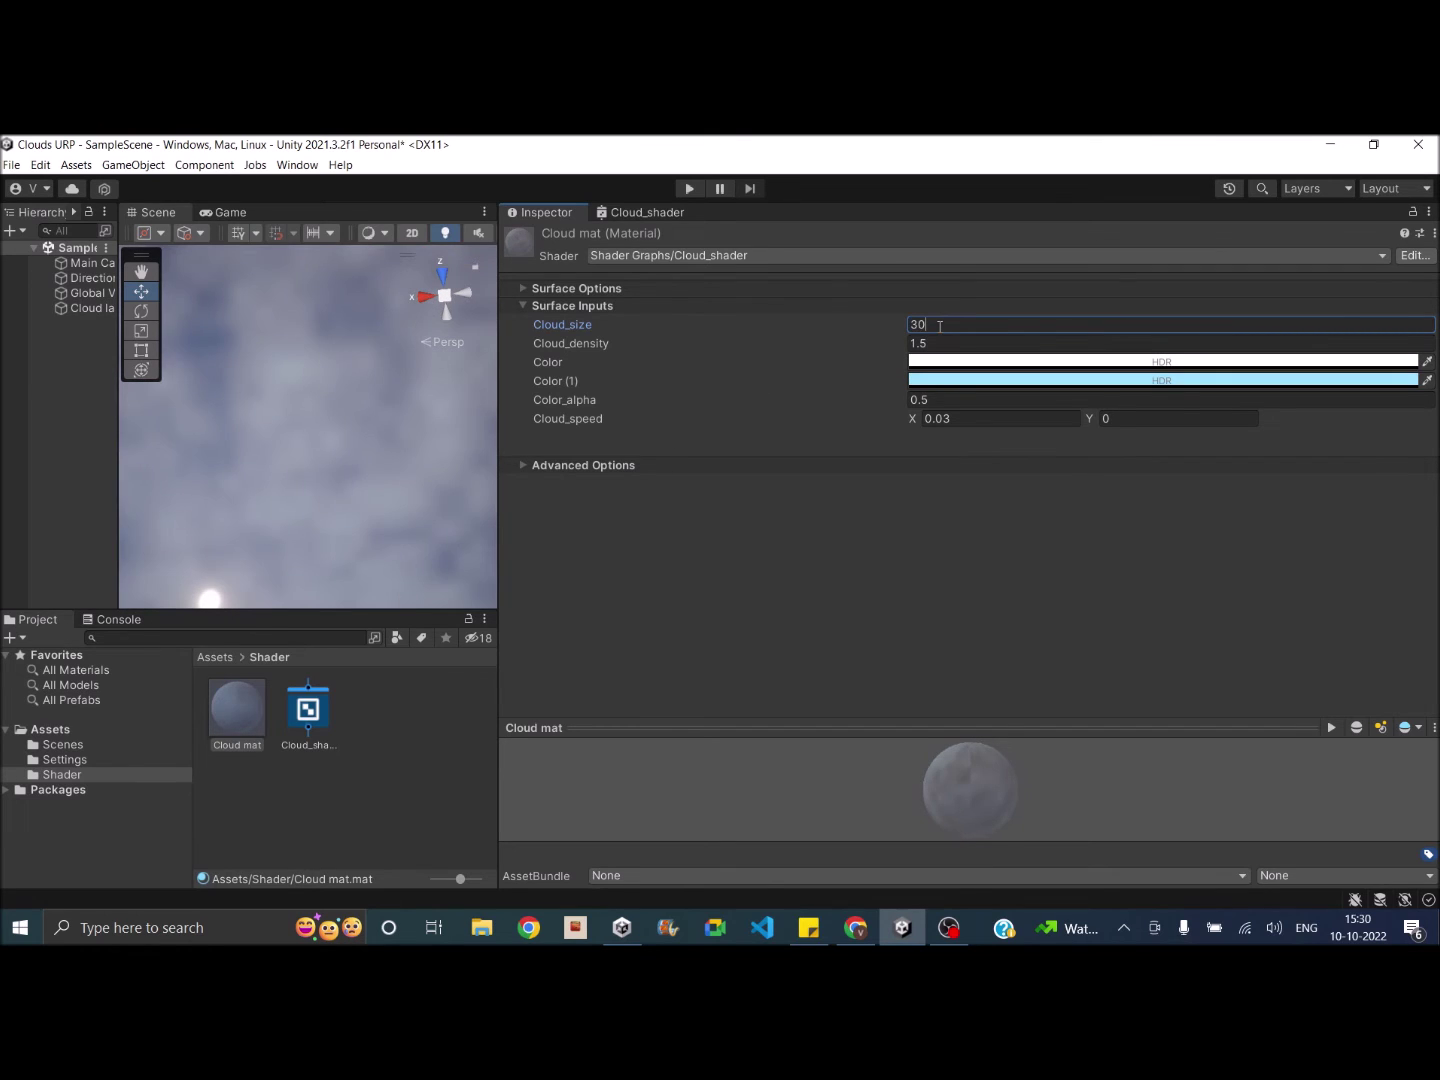
Compare Cloud_density values of 3 and 0.5 on the Cloud mat material and set it to 3.
click(945, 343)
double_click(945, 343)
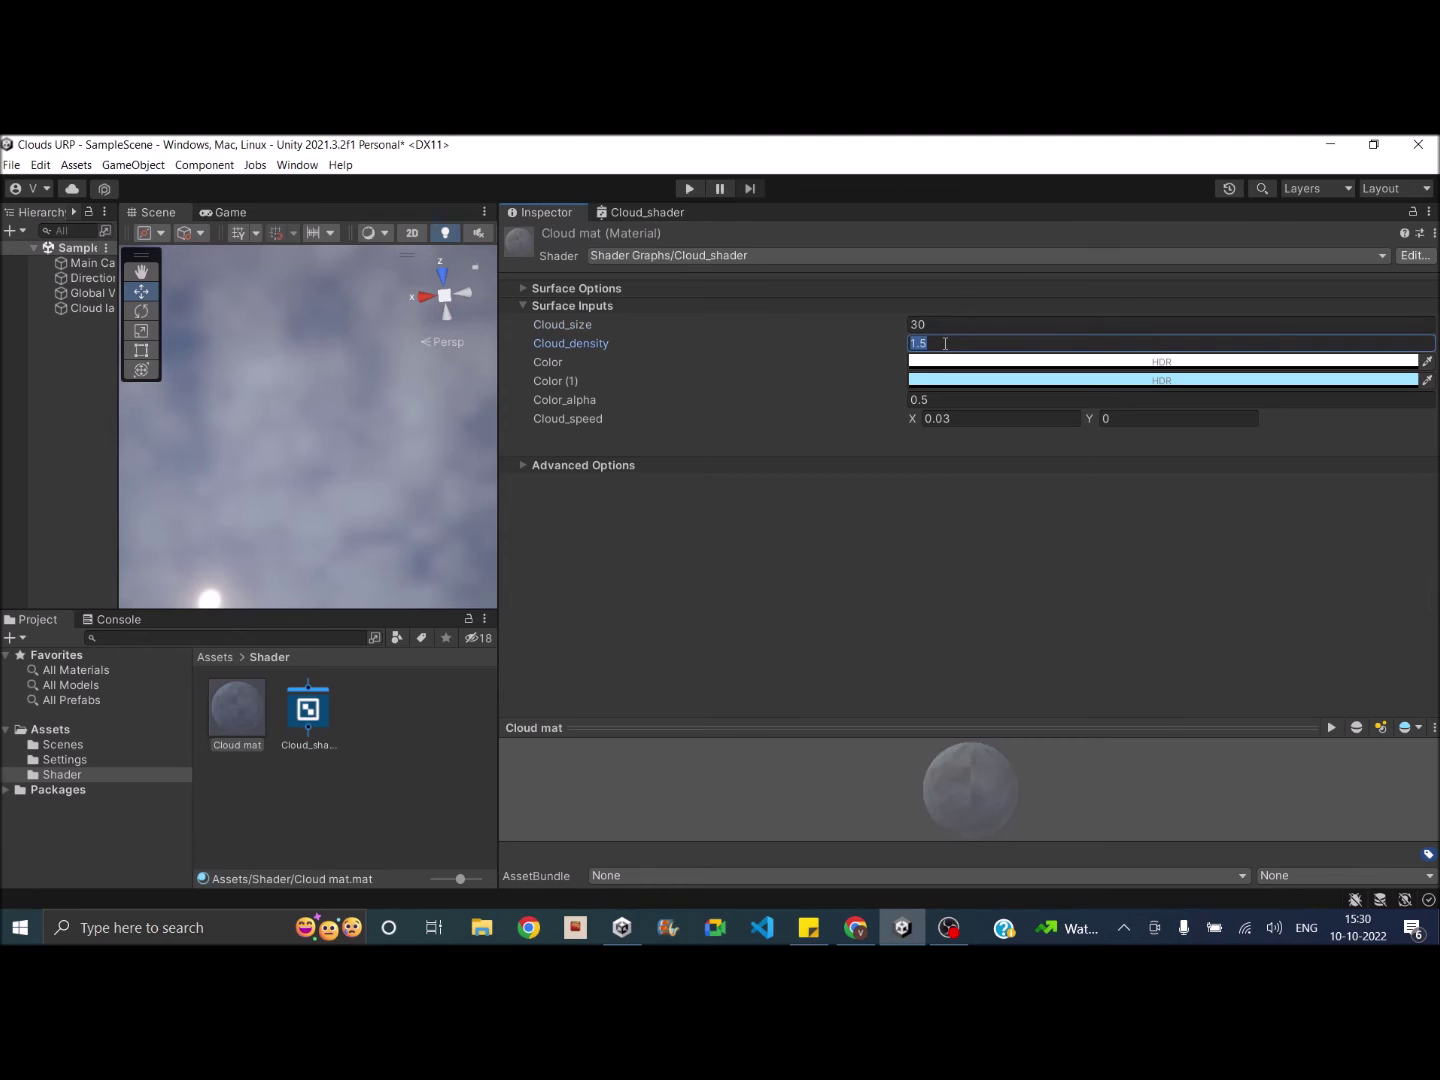
text(3)
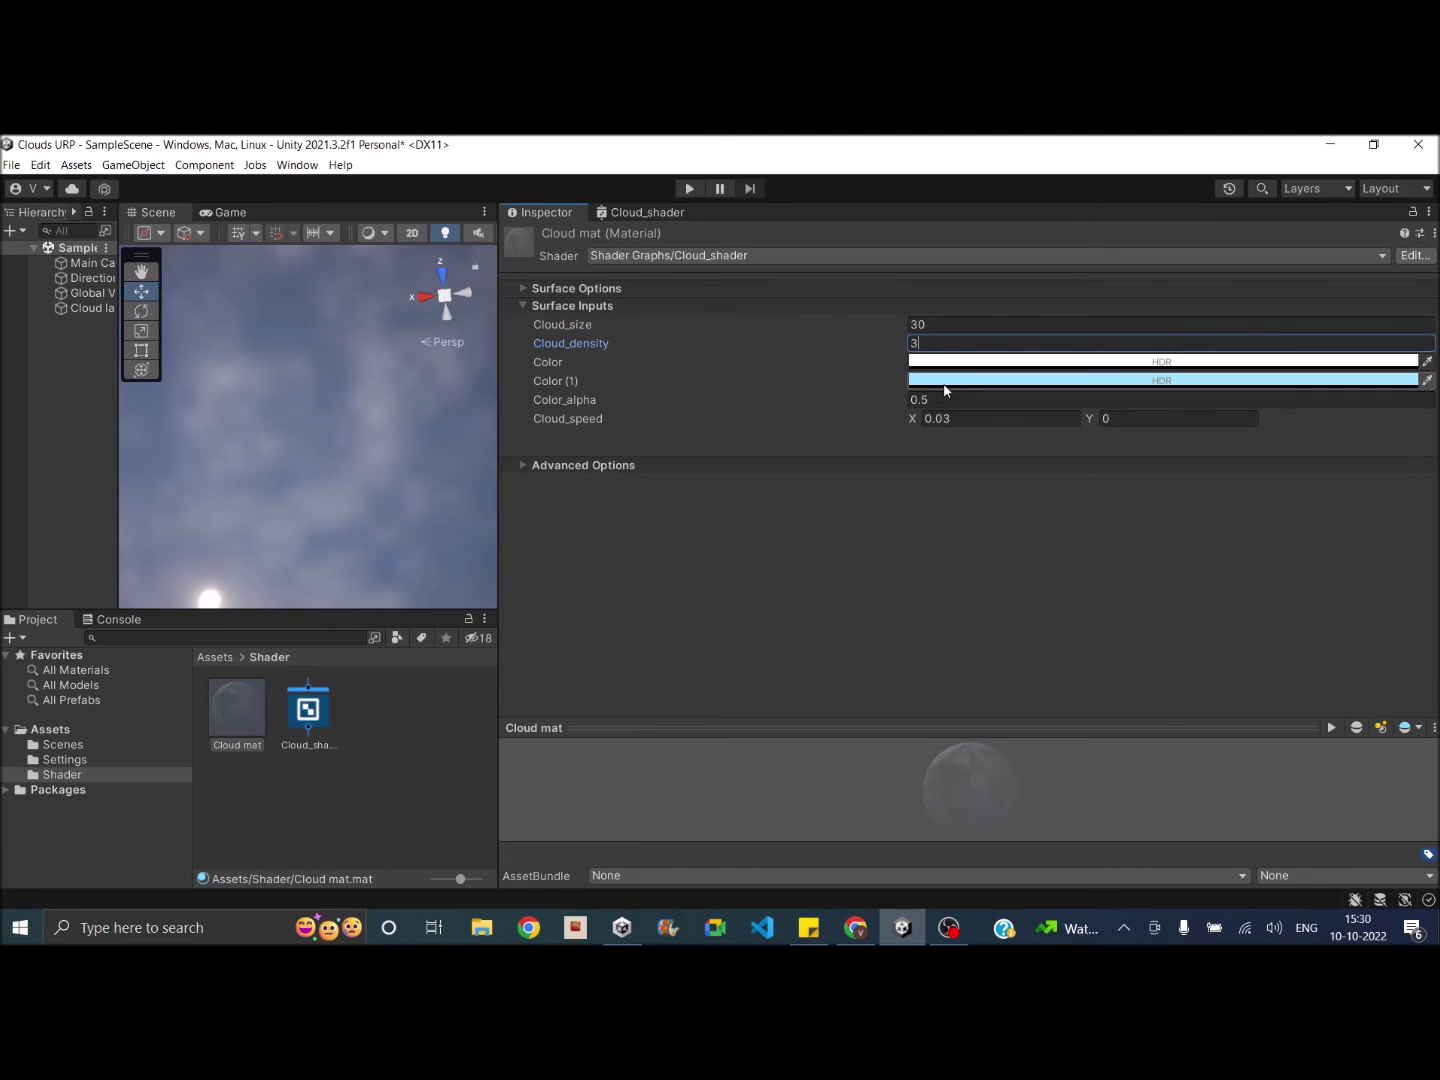
double_click(913, 344)
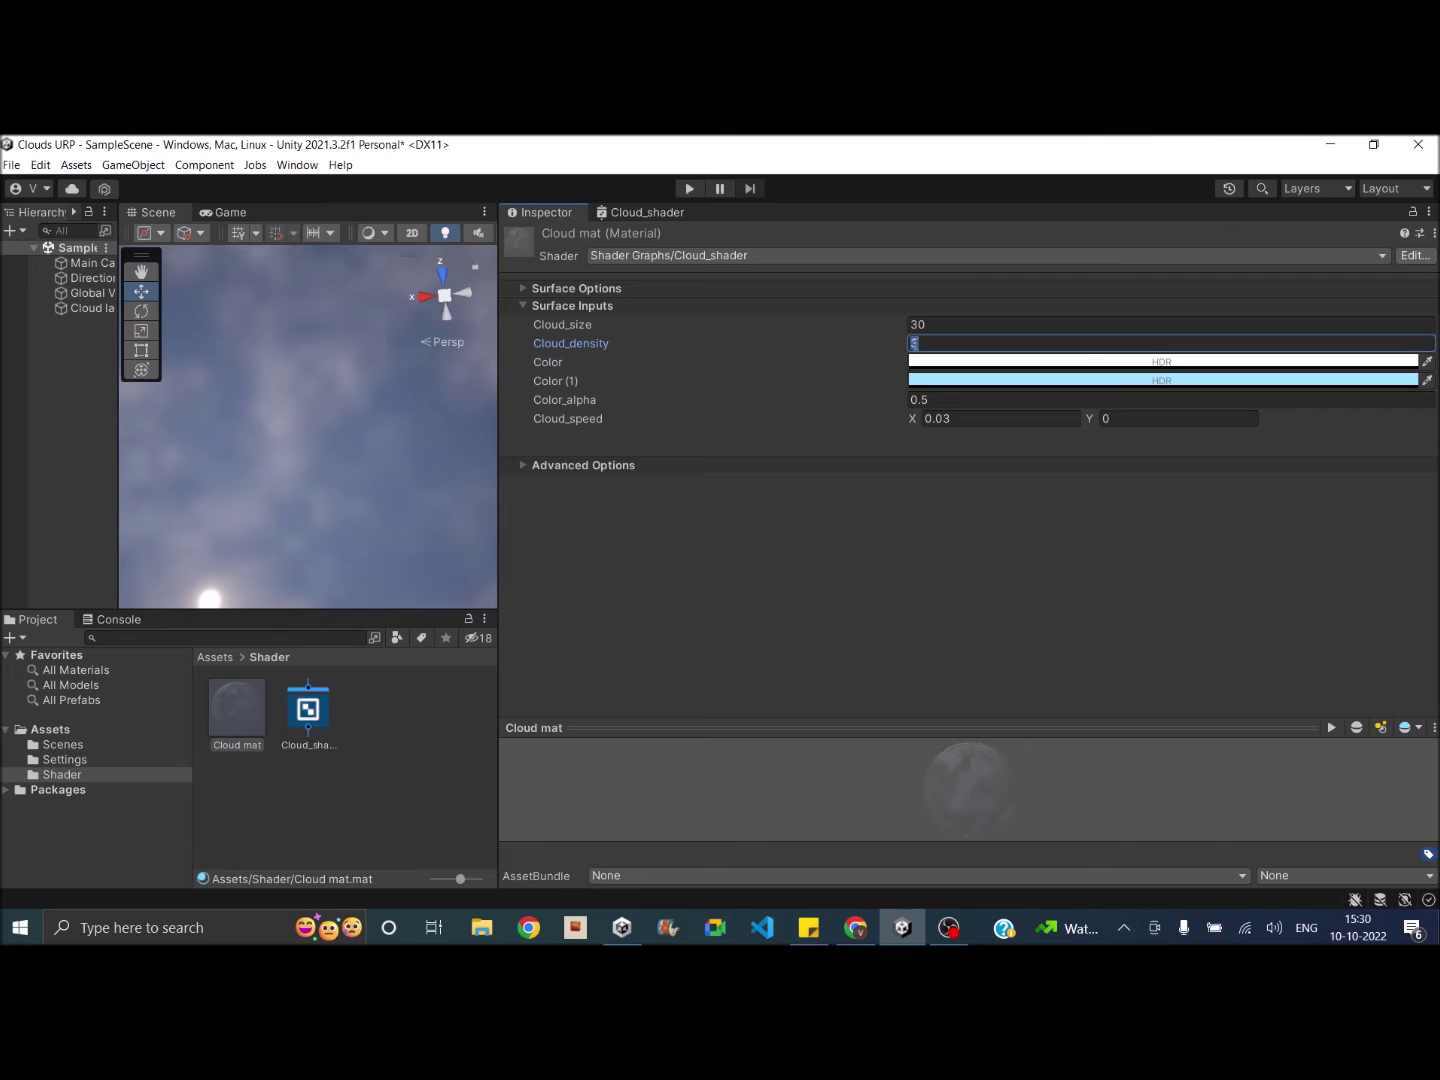
text(0.5)
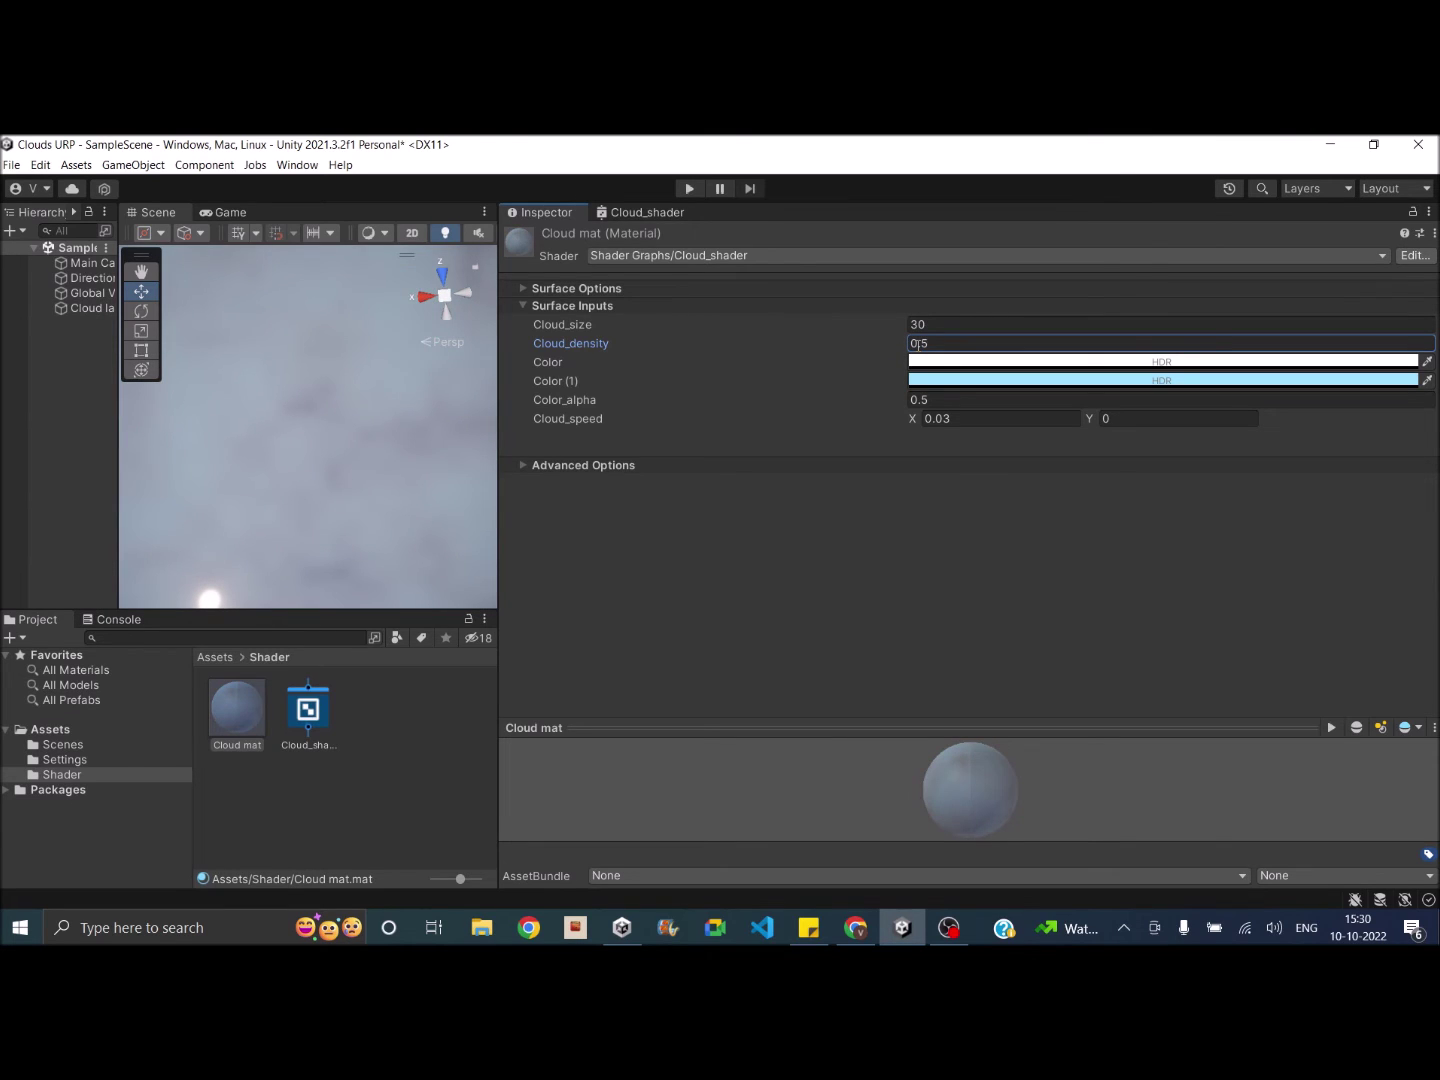
key(Return)
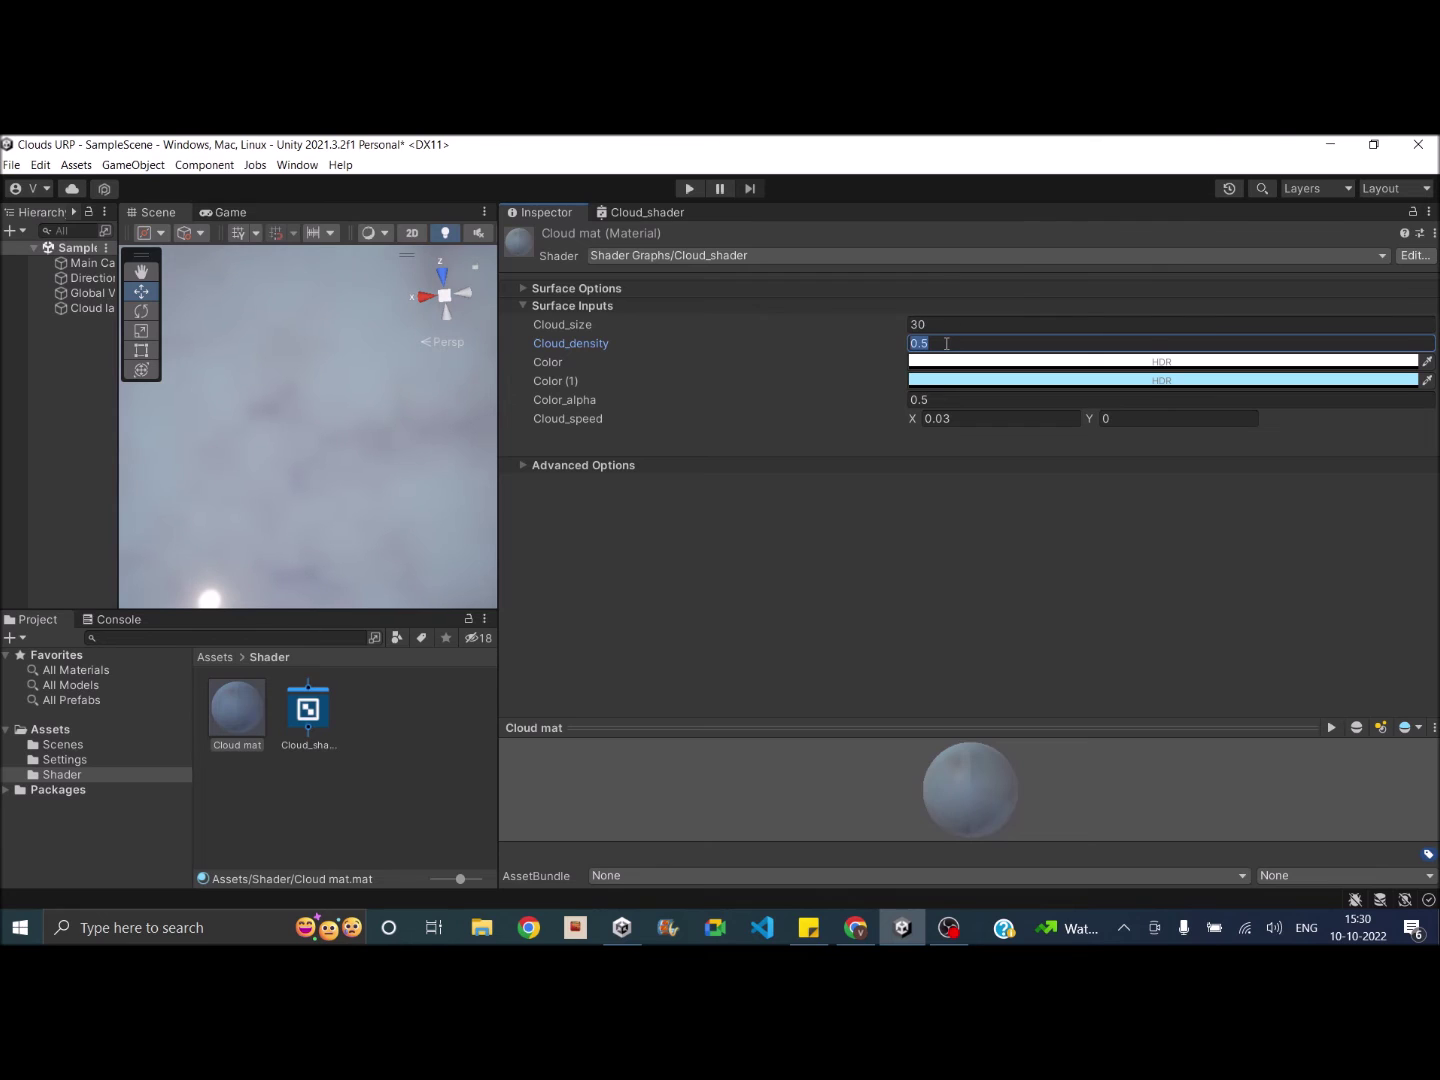
text(3)
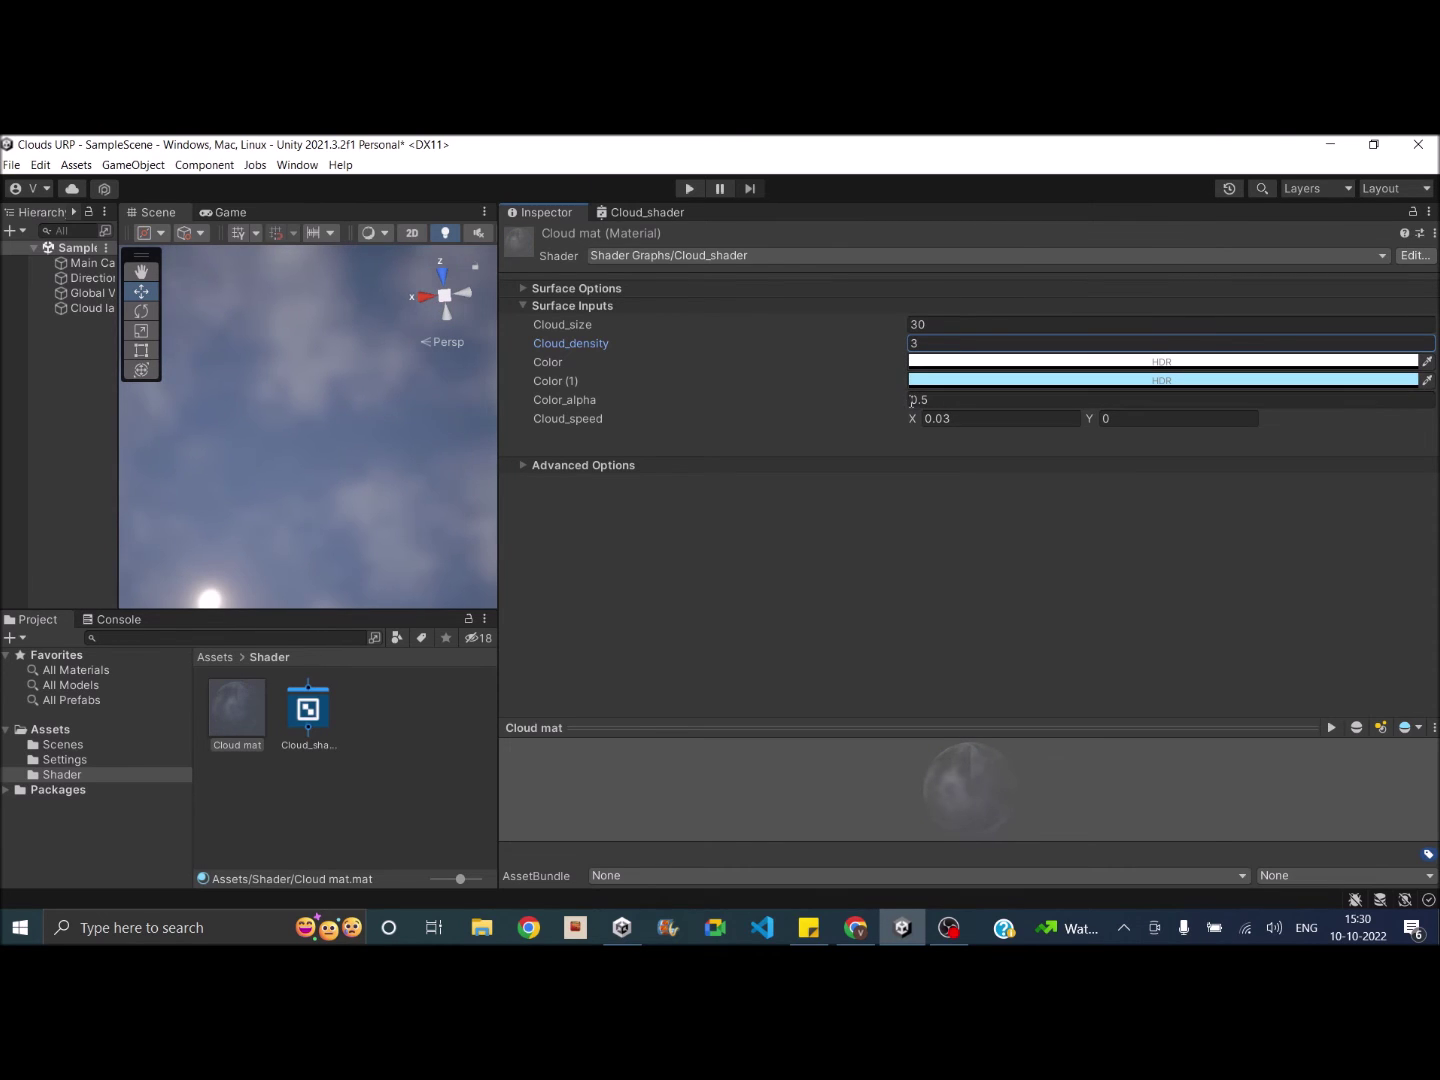
Try 5.2 and -0.8 as the Cloud mat material's Color_alpha and set it to 0.4.
click(930, 401)
text(5.2)
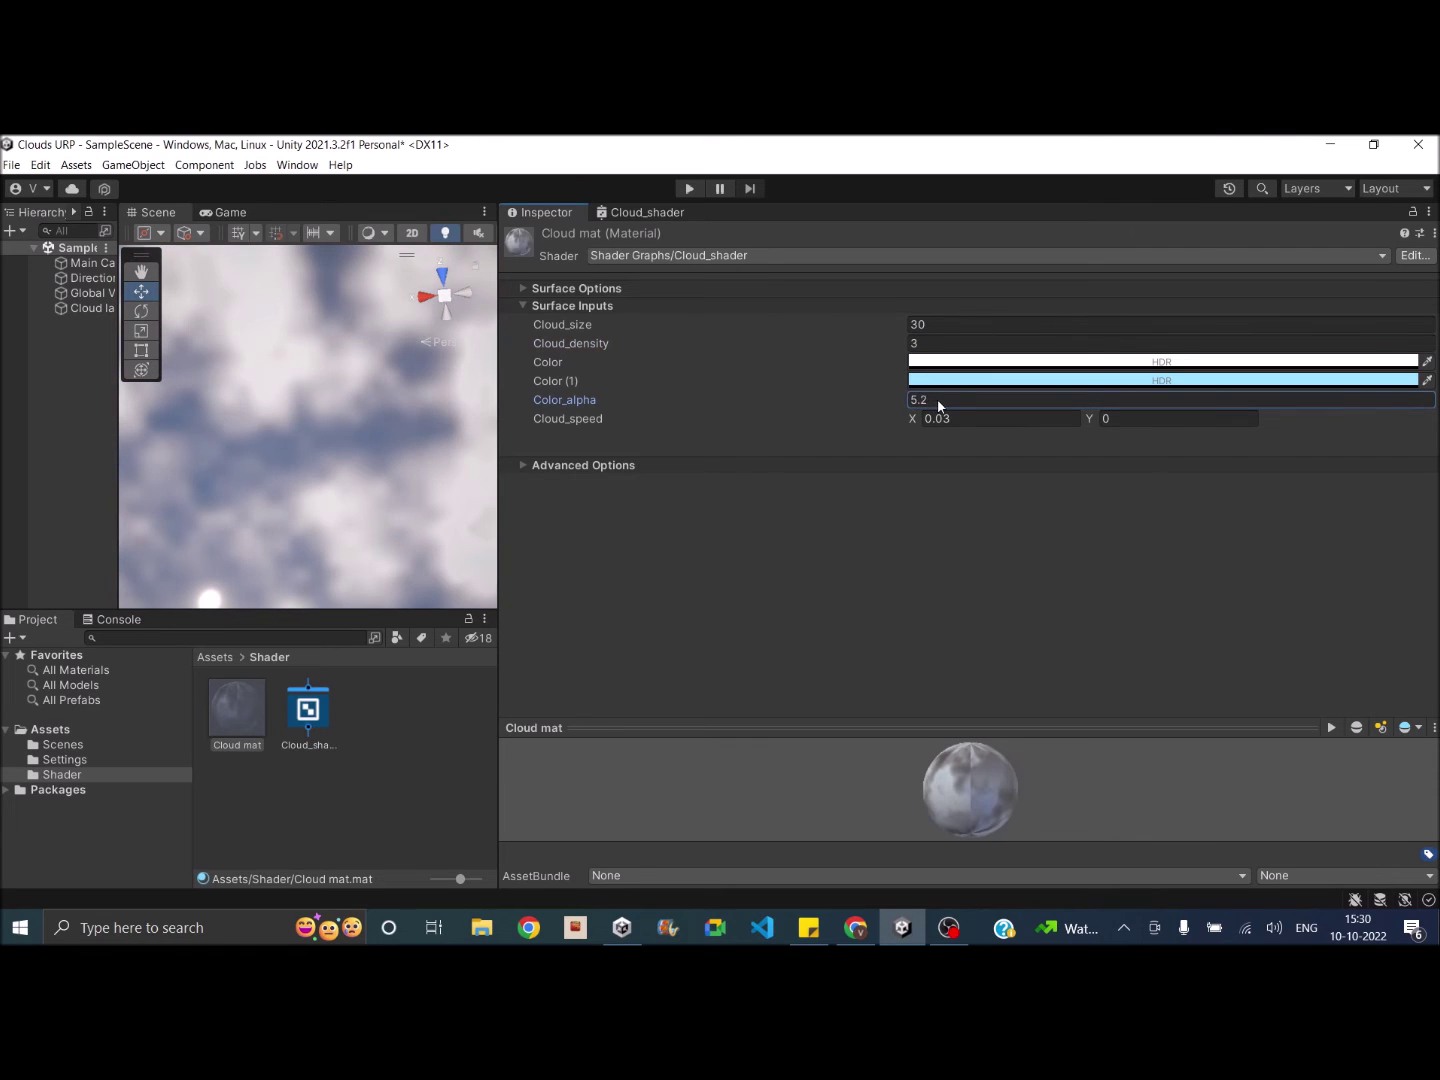
key(BackSpace)
text(-0.6)
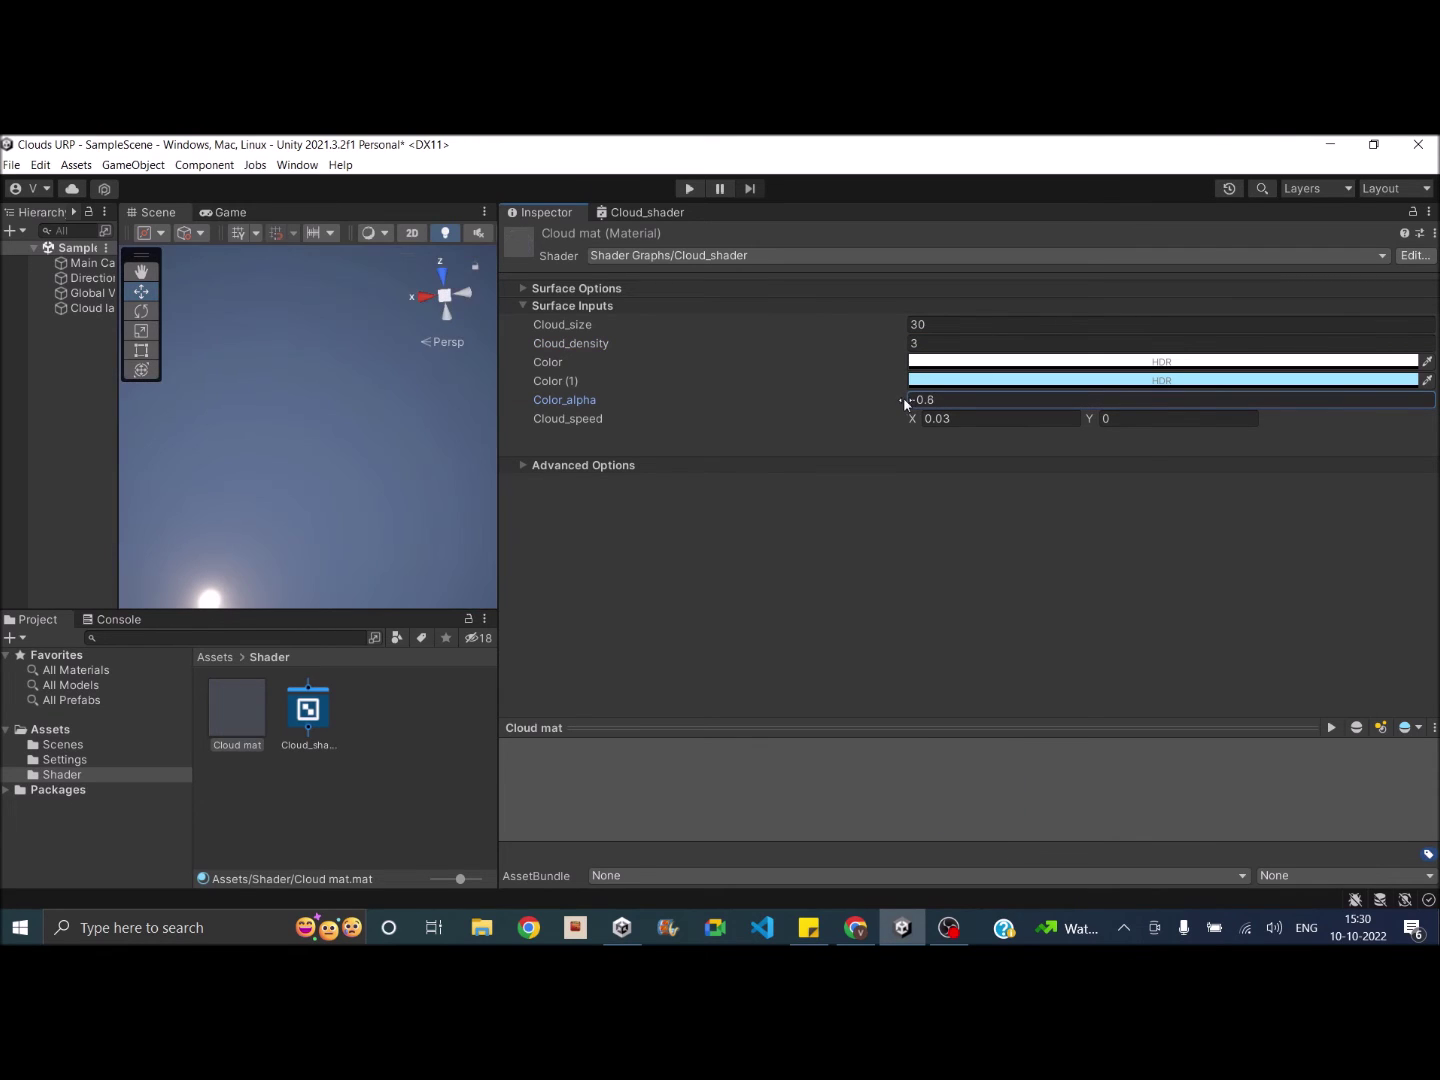
drag(906, 403, 344, 418)
key(alt)
alt+drag(295, 330, 346, 516)
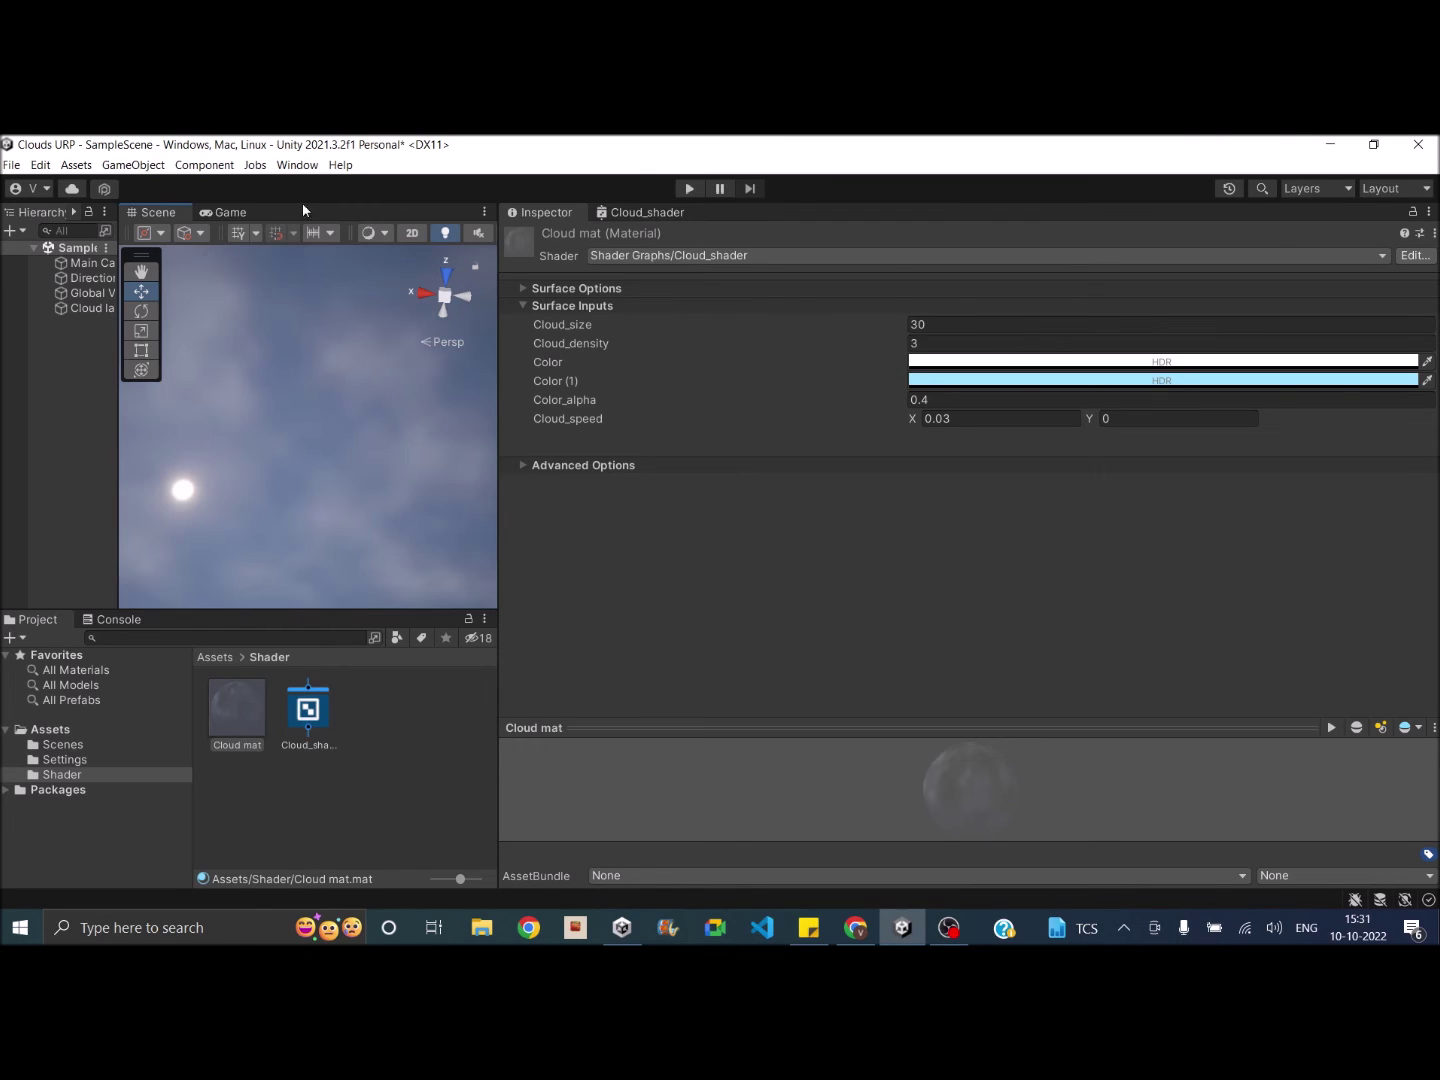
Find the ProBuilder package in the Unity Registry, install it, and close the Package Manager.
click(303, 167)
click(355, 355)
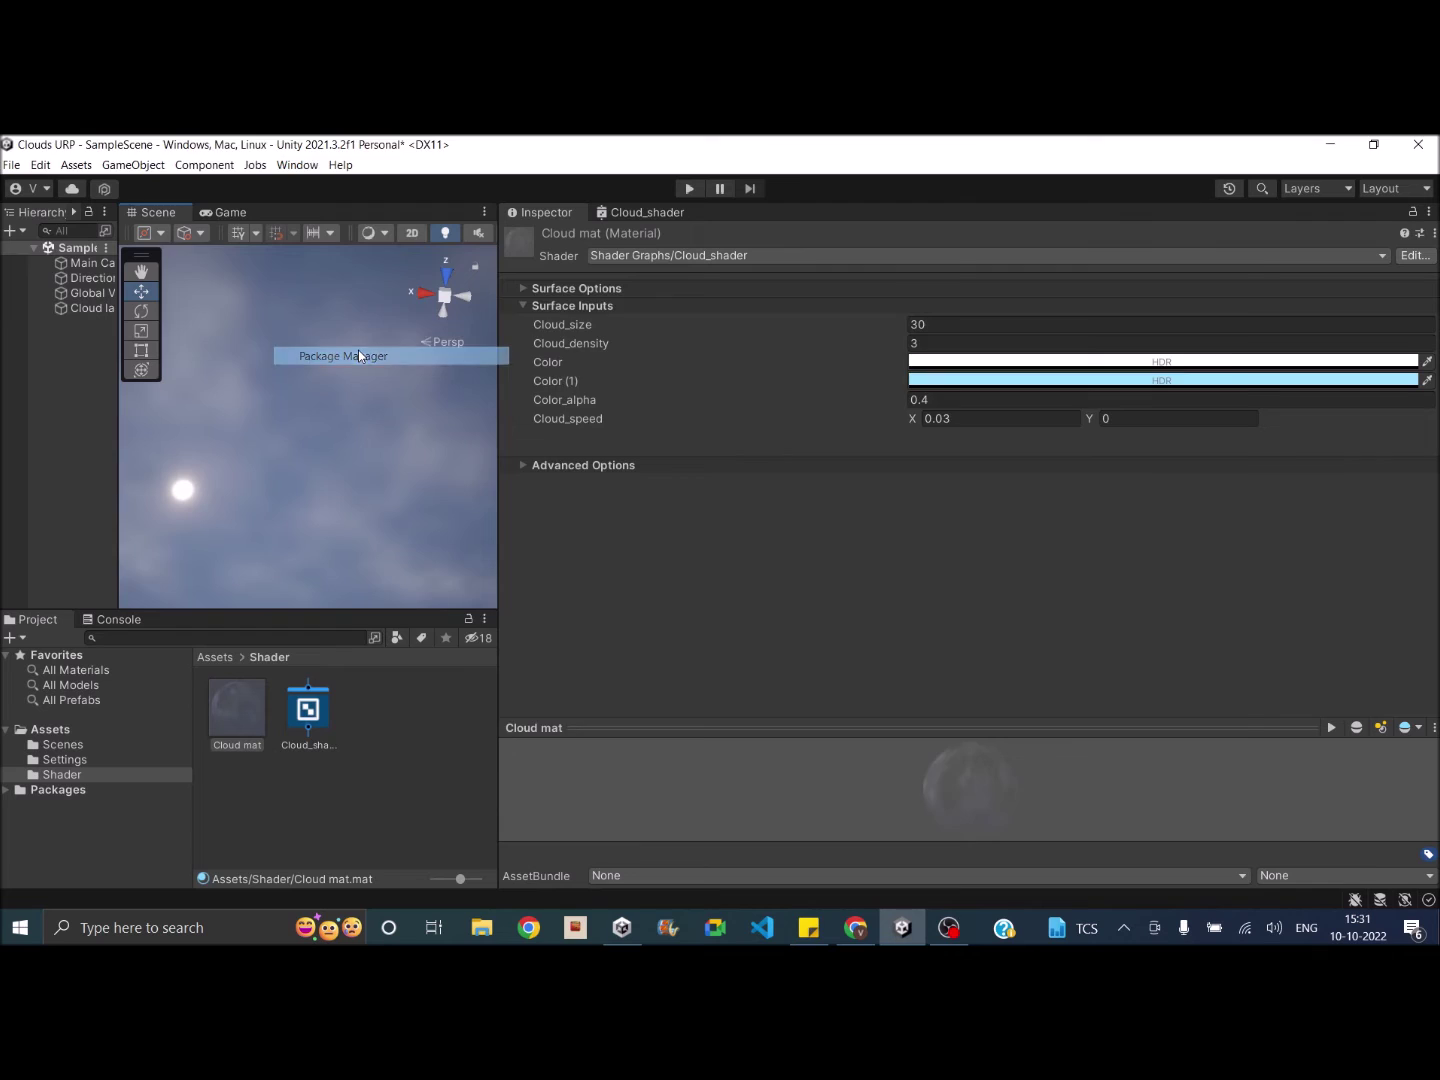
click(605, 327)
click(611, 347)
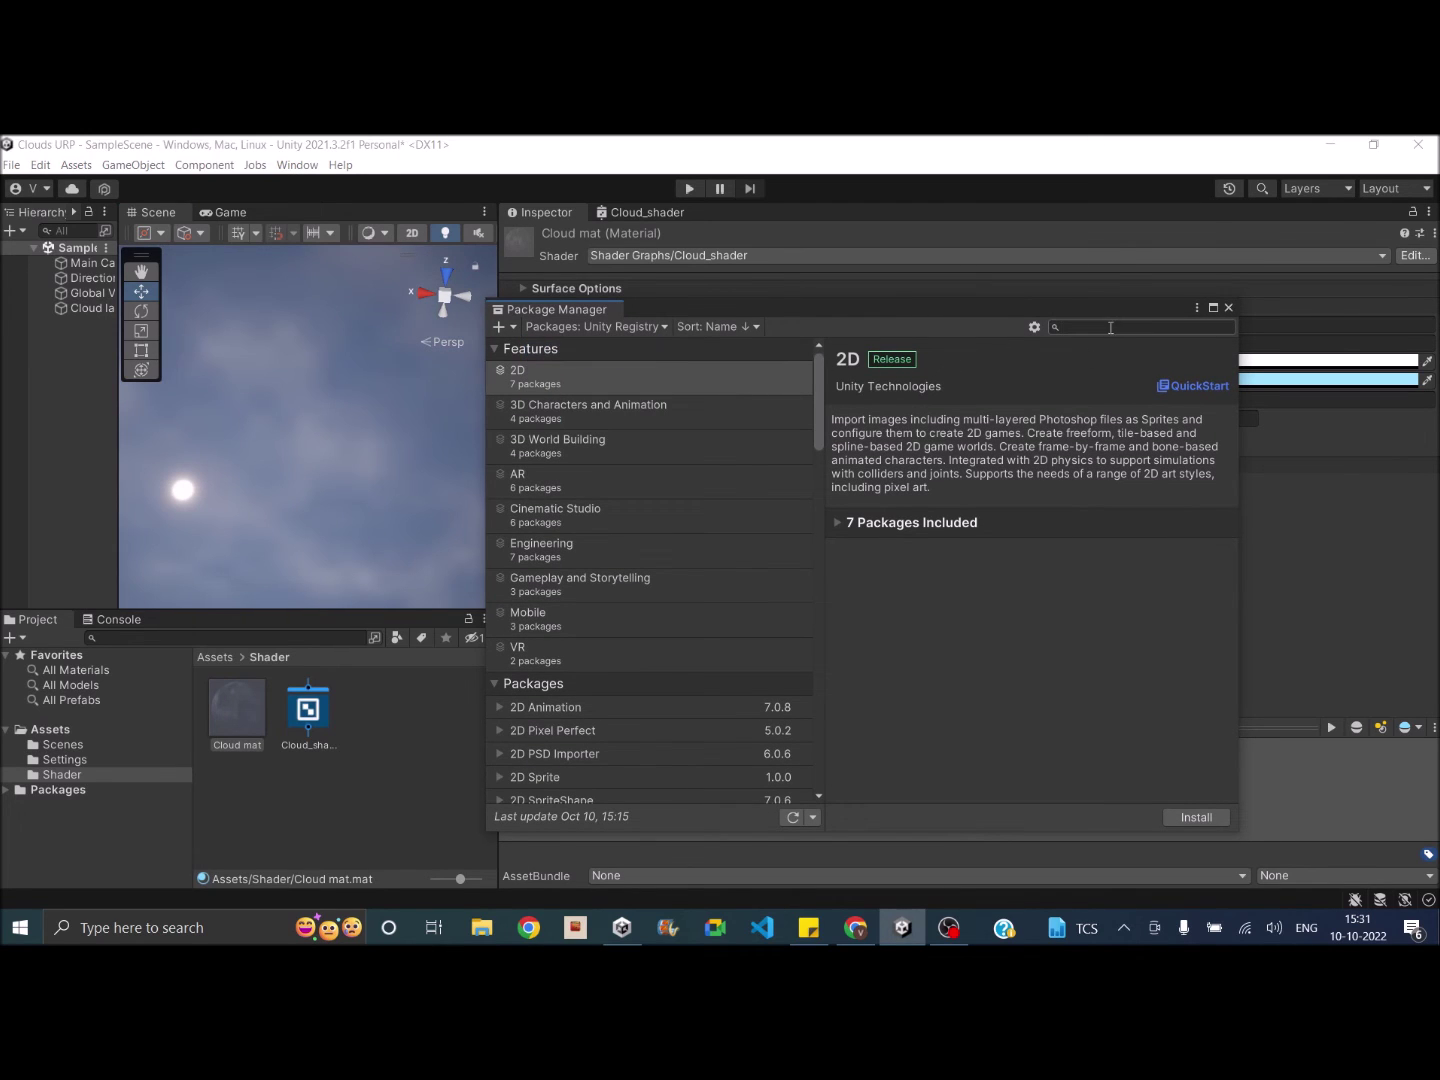
text(pro)
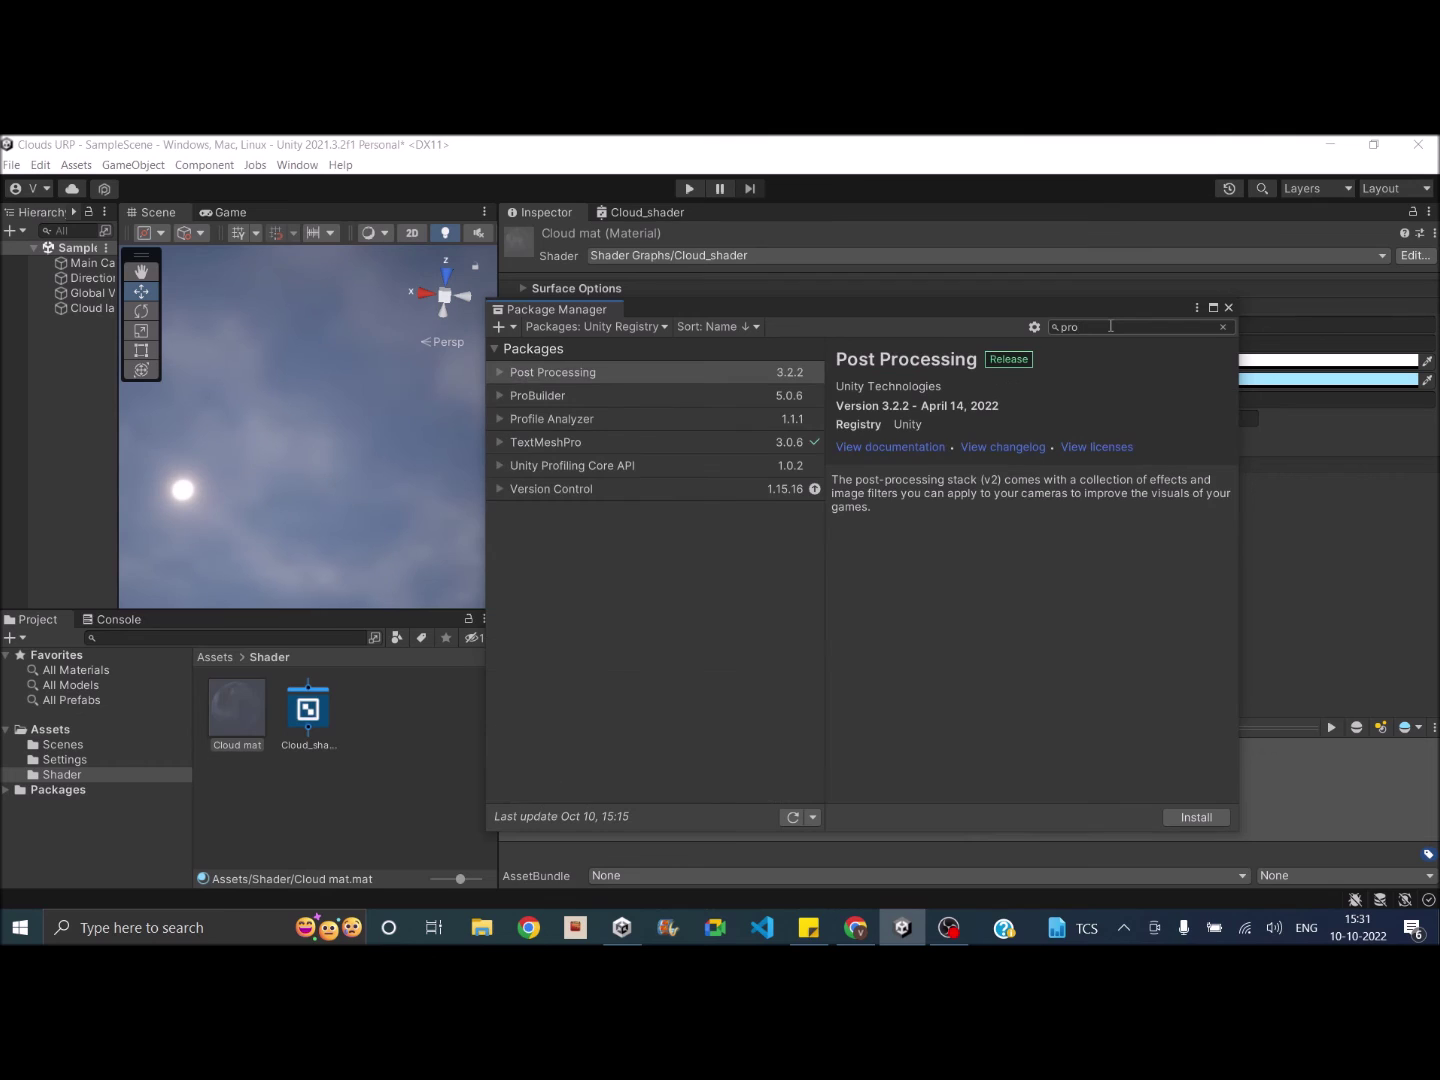
click(627, 395)
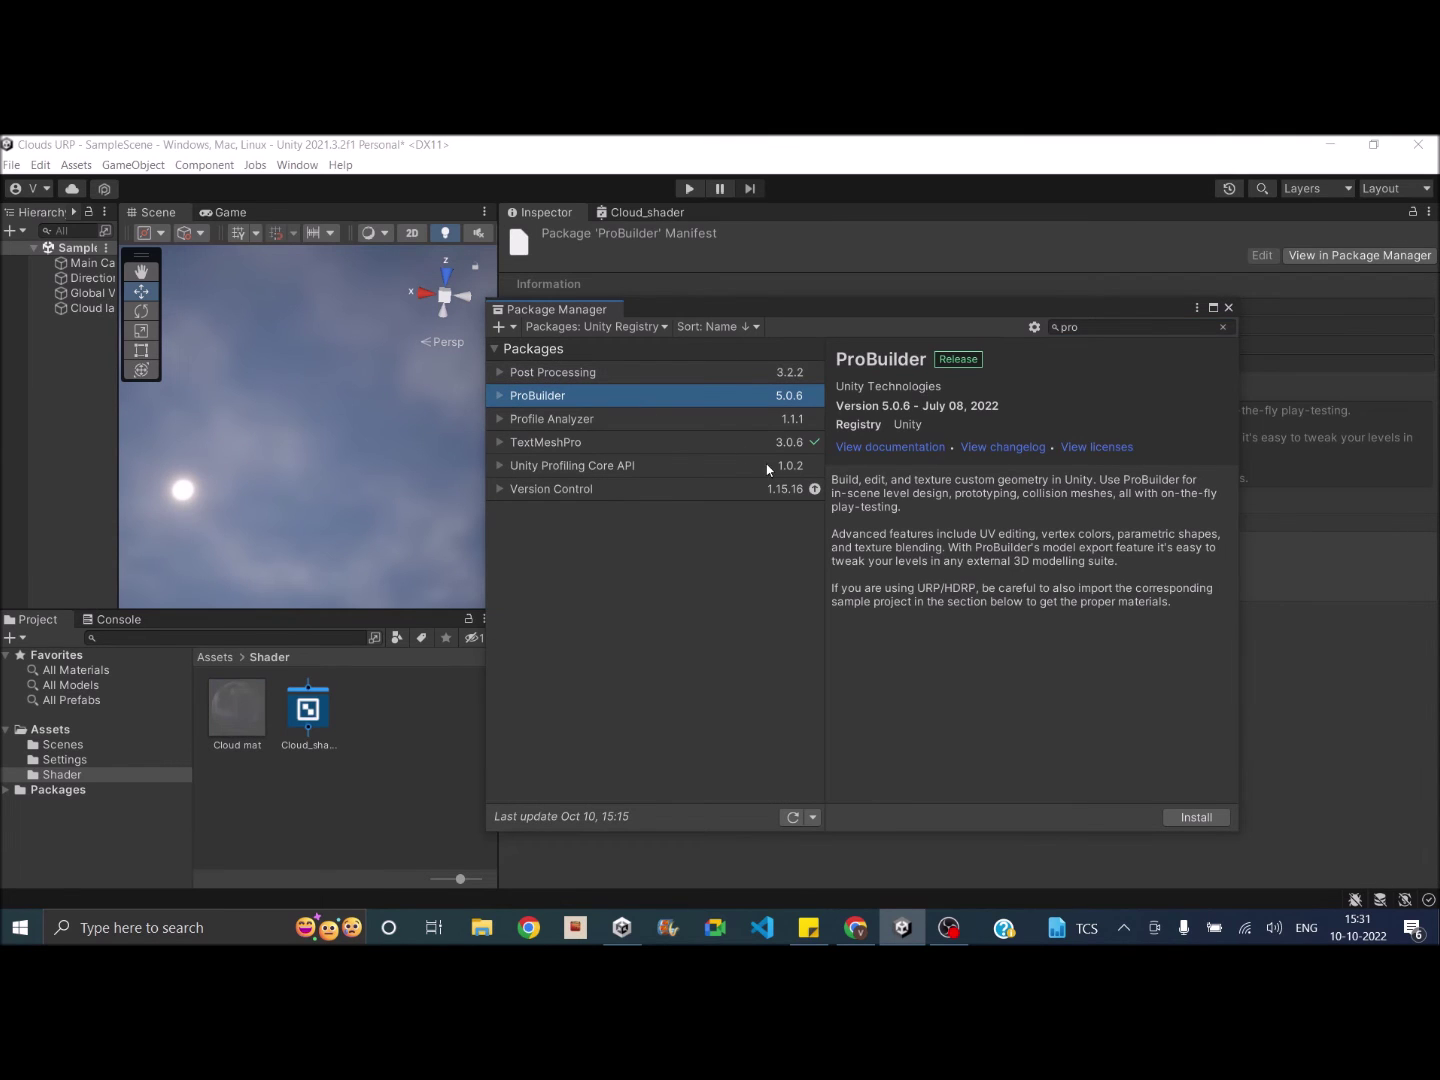
click(1196, 817)
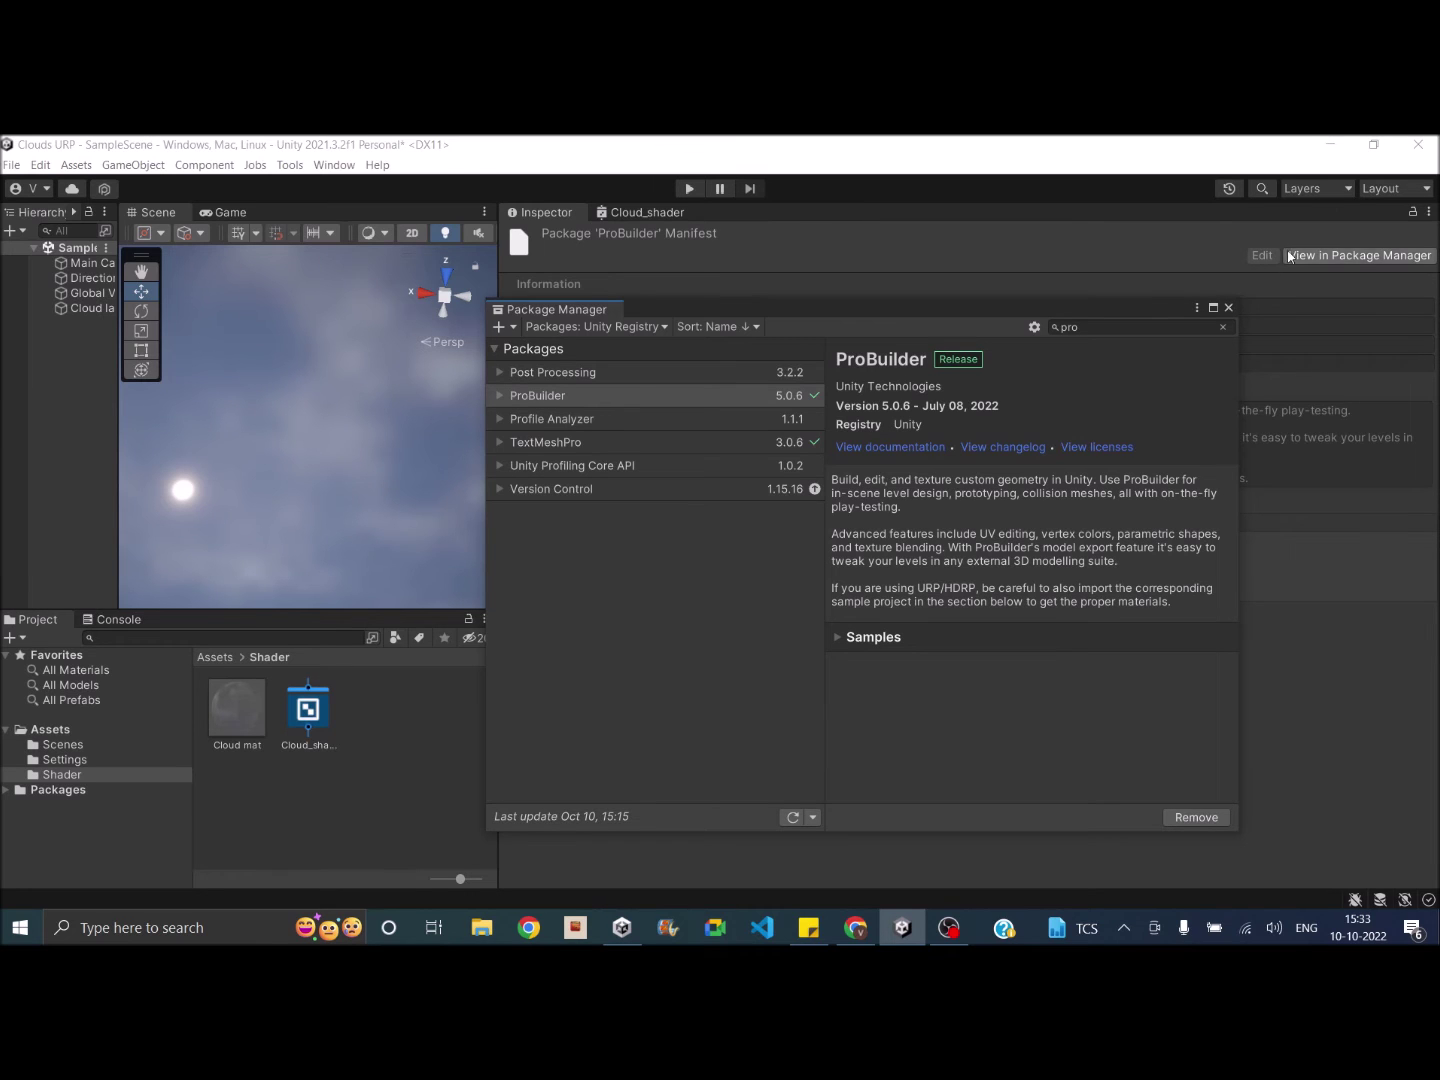
click(1229, 309)
Delete the Cloud layer plane from the scene.
click(80, 310)
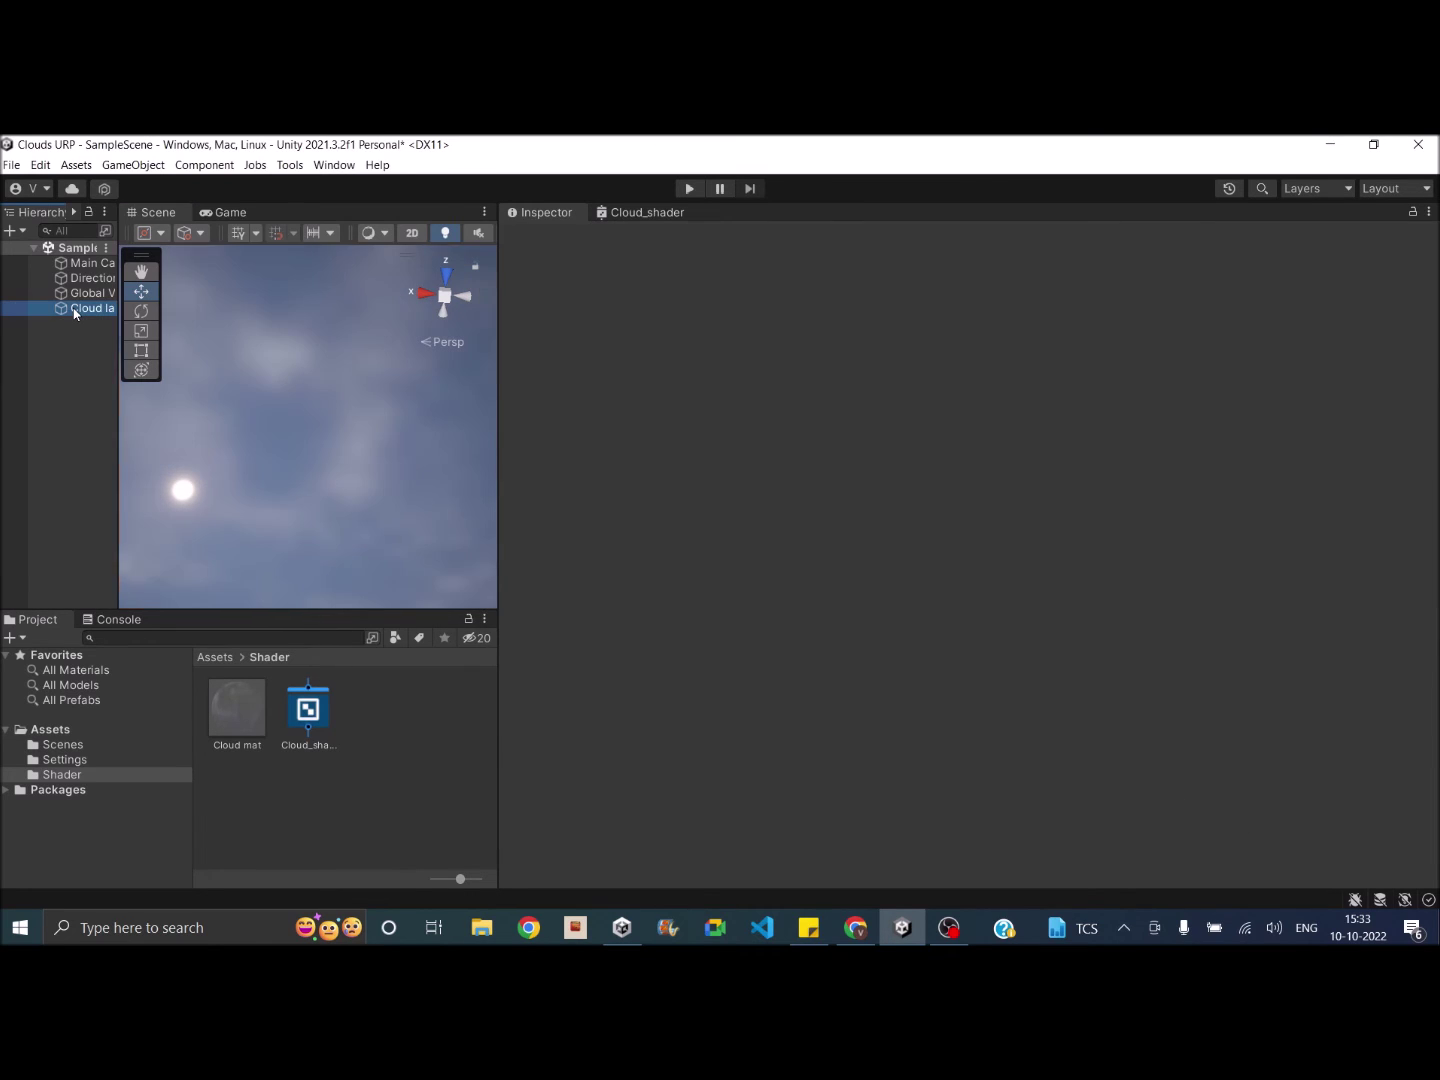
right_click(75, 313)
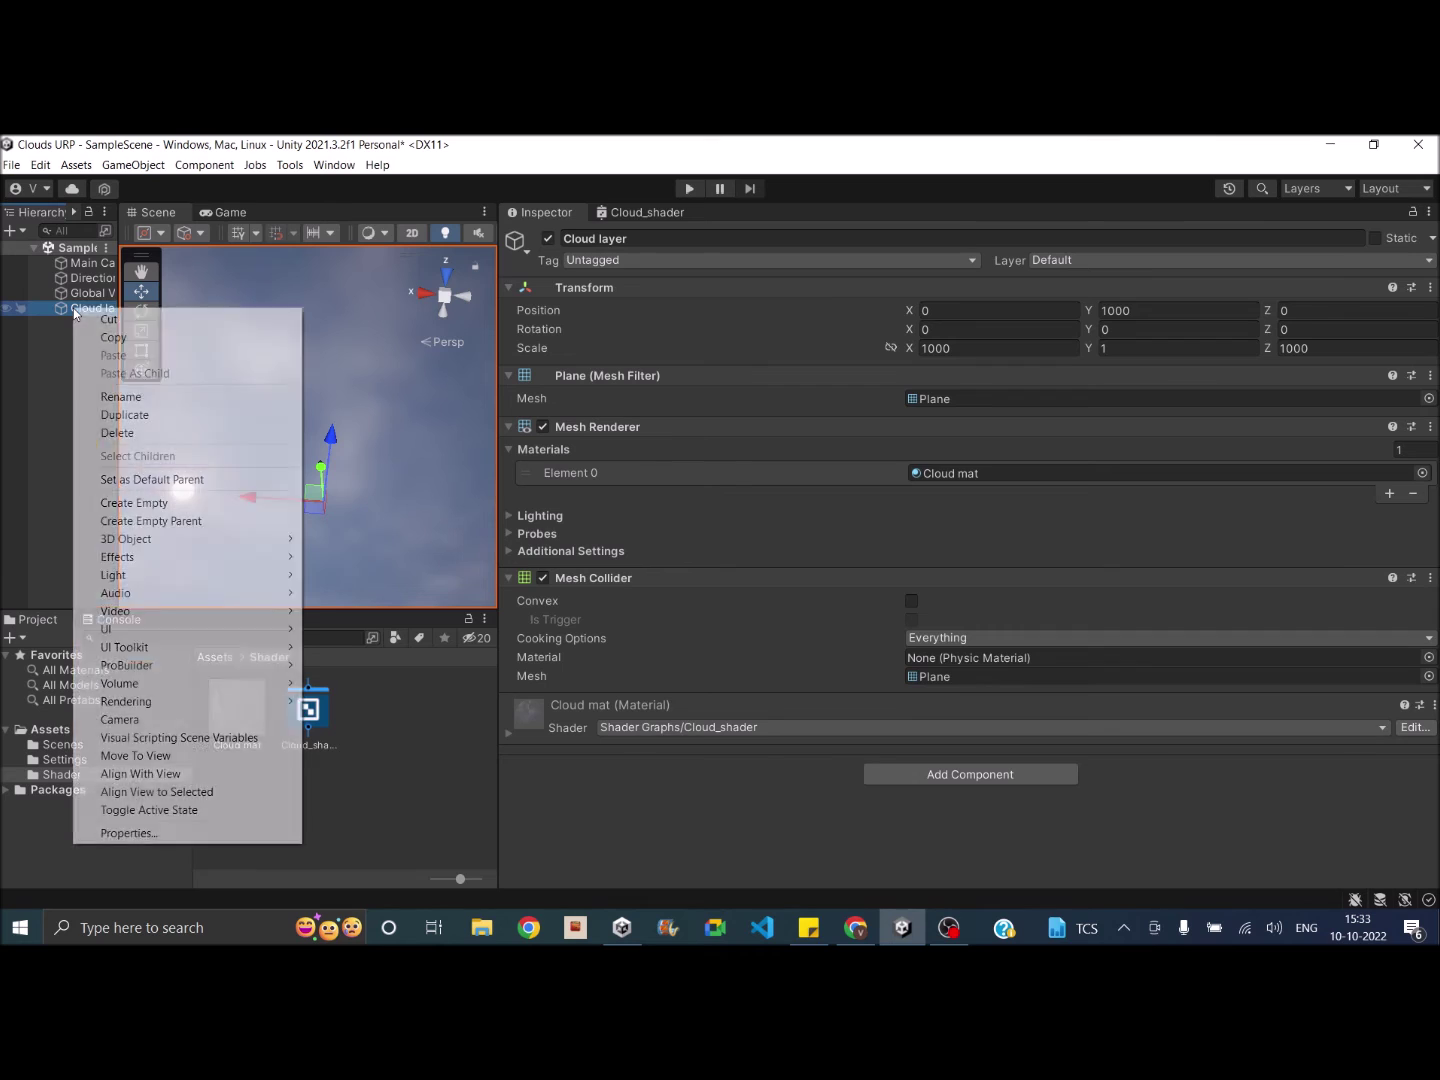
click(119, 434)
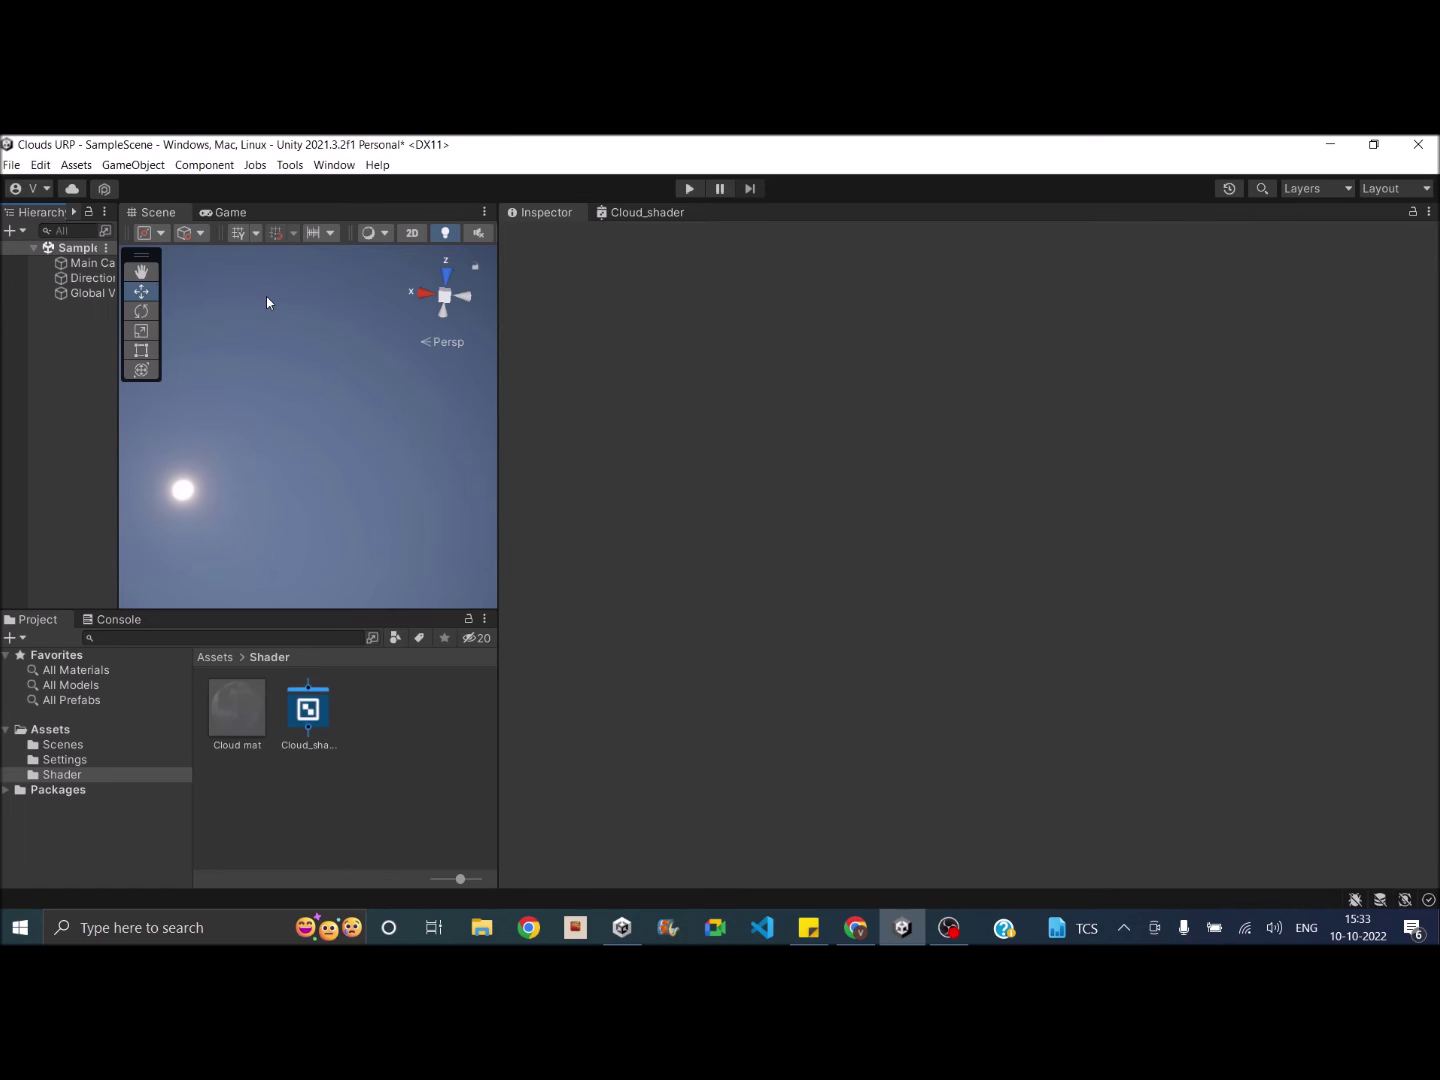
Open the ProBuilder window and dock it beside the Inspector.
click(291, 166)
mouse_move(335, 185)
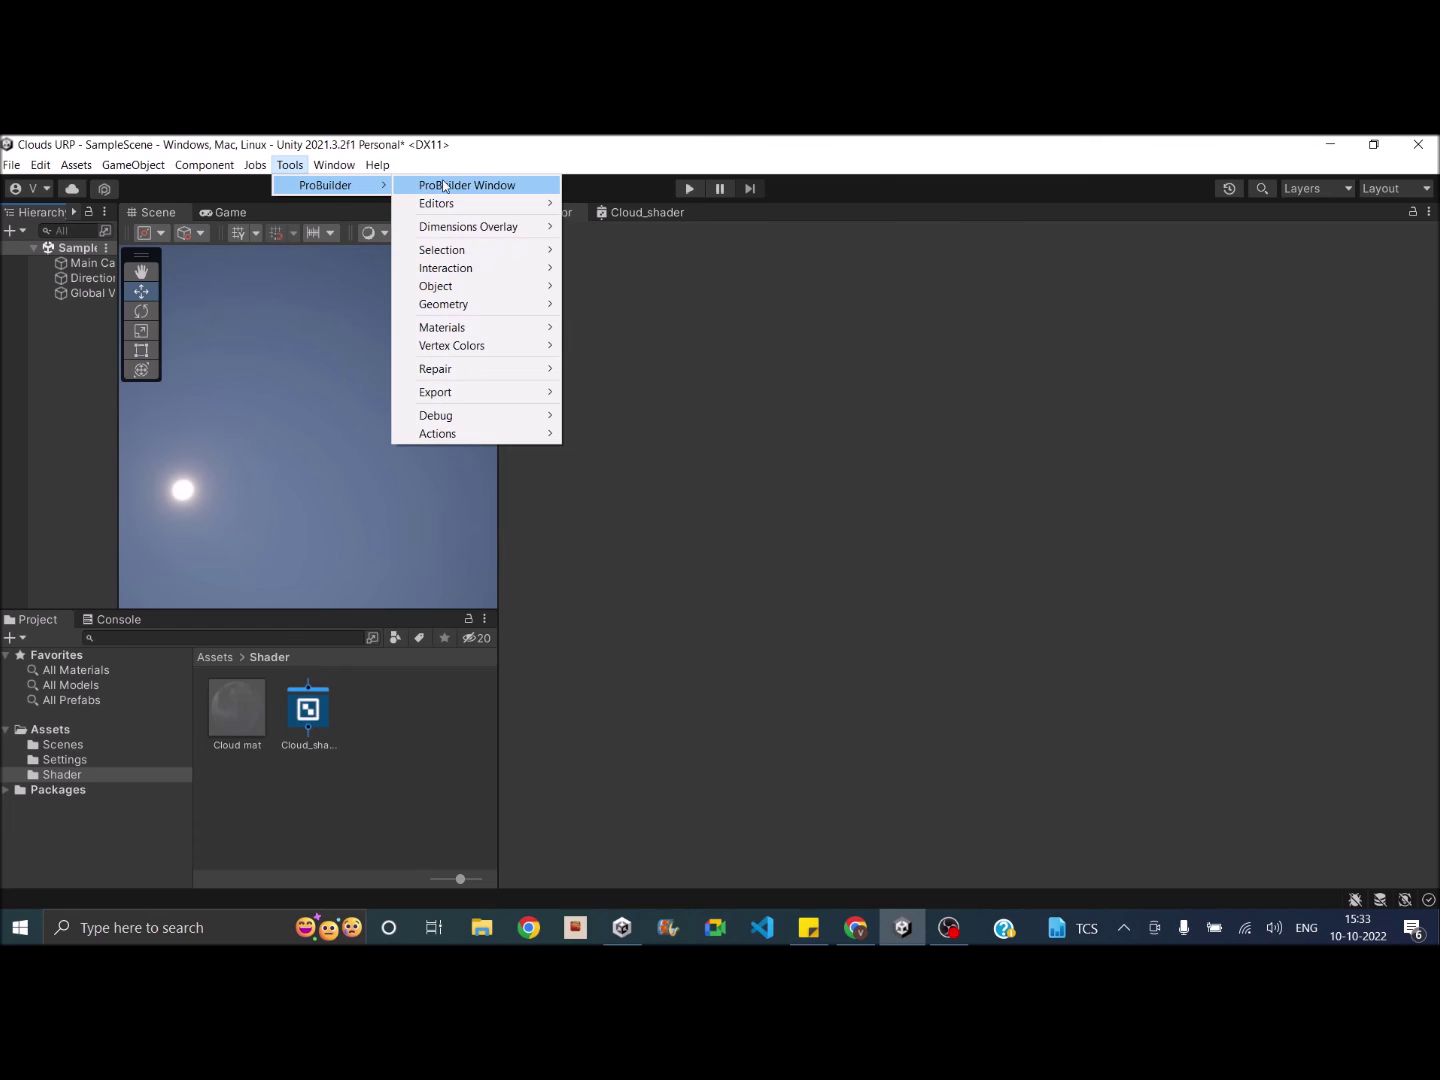
click(447, 186)
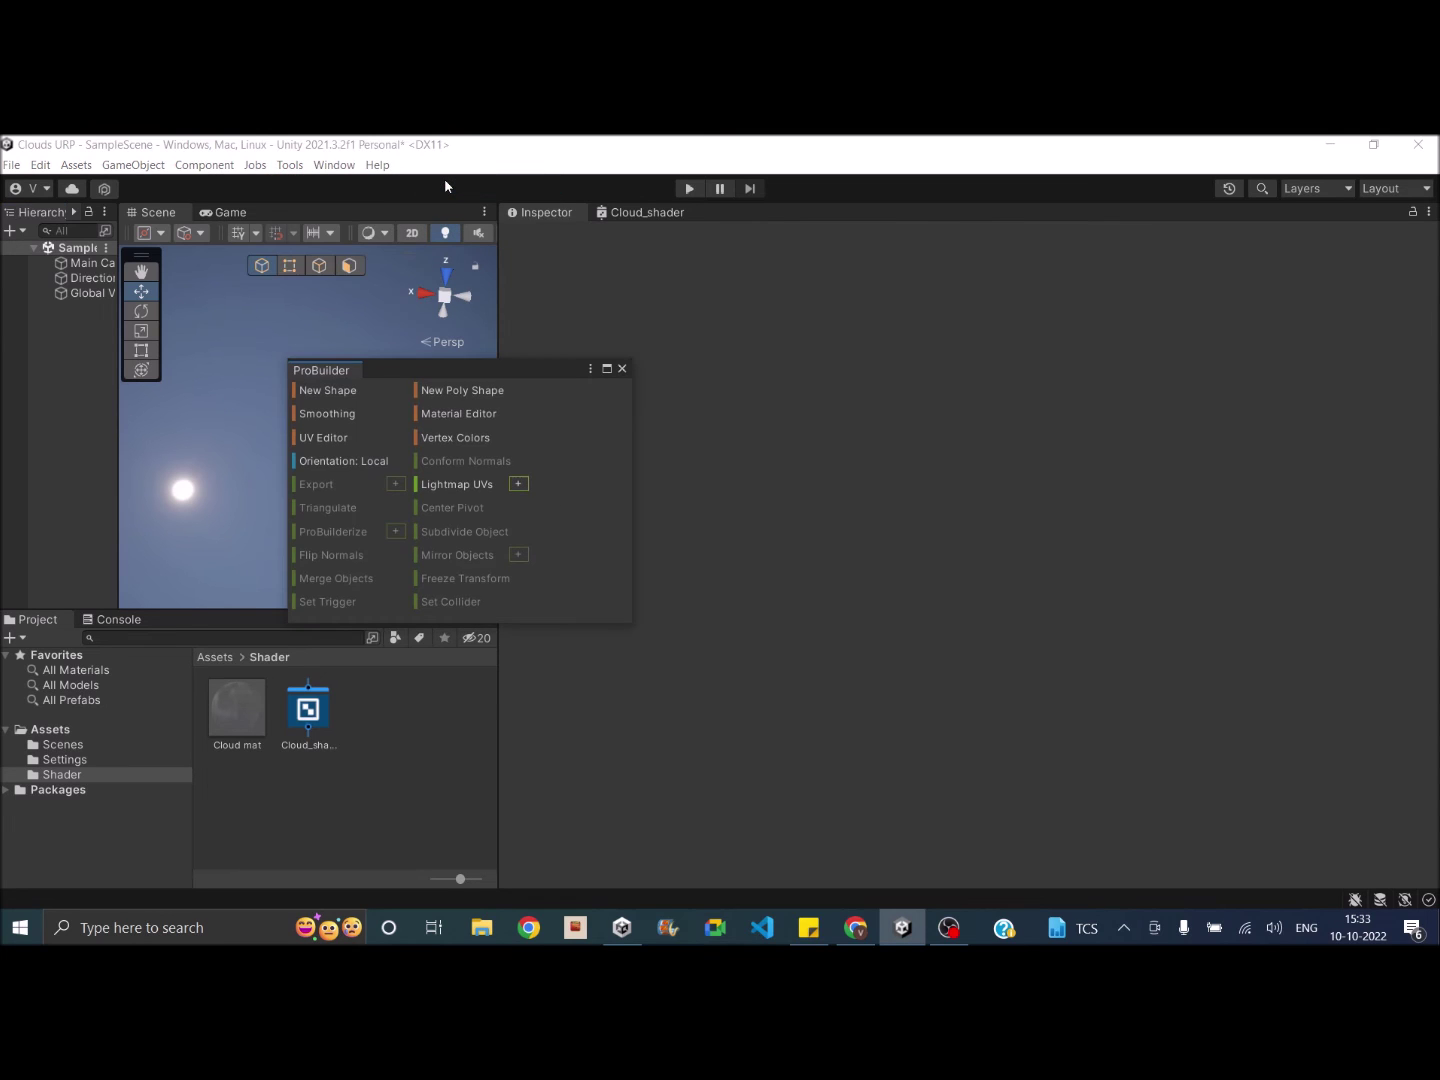
drag(320, 368, 614, 212)
Create a new ProBuilder Plane shape with 10 height cuts and 10 width cuts in the scene.
click(553, 231)
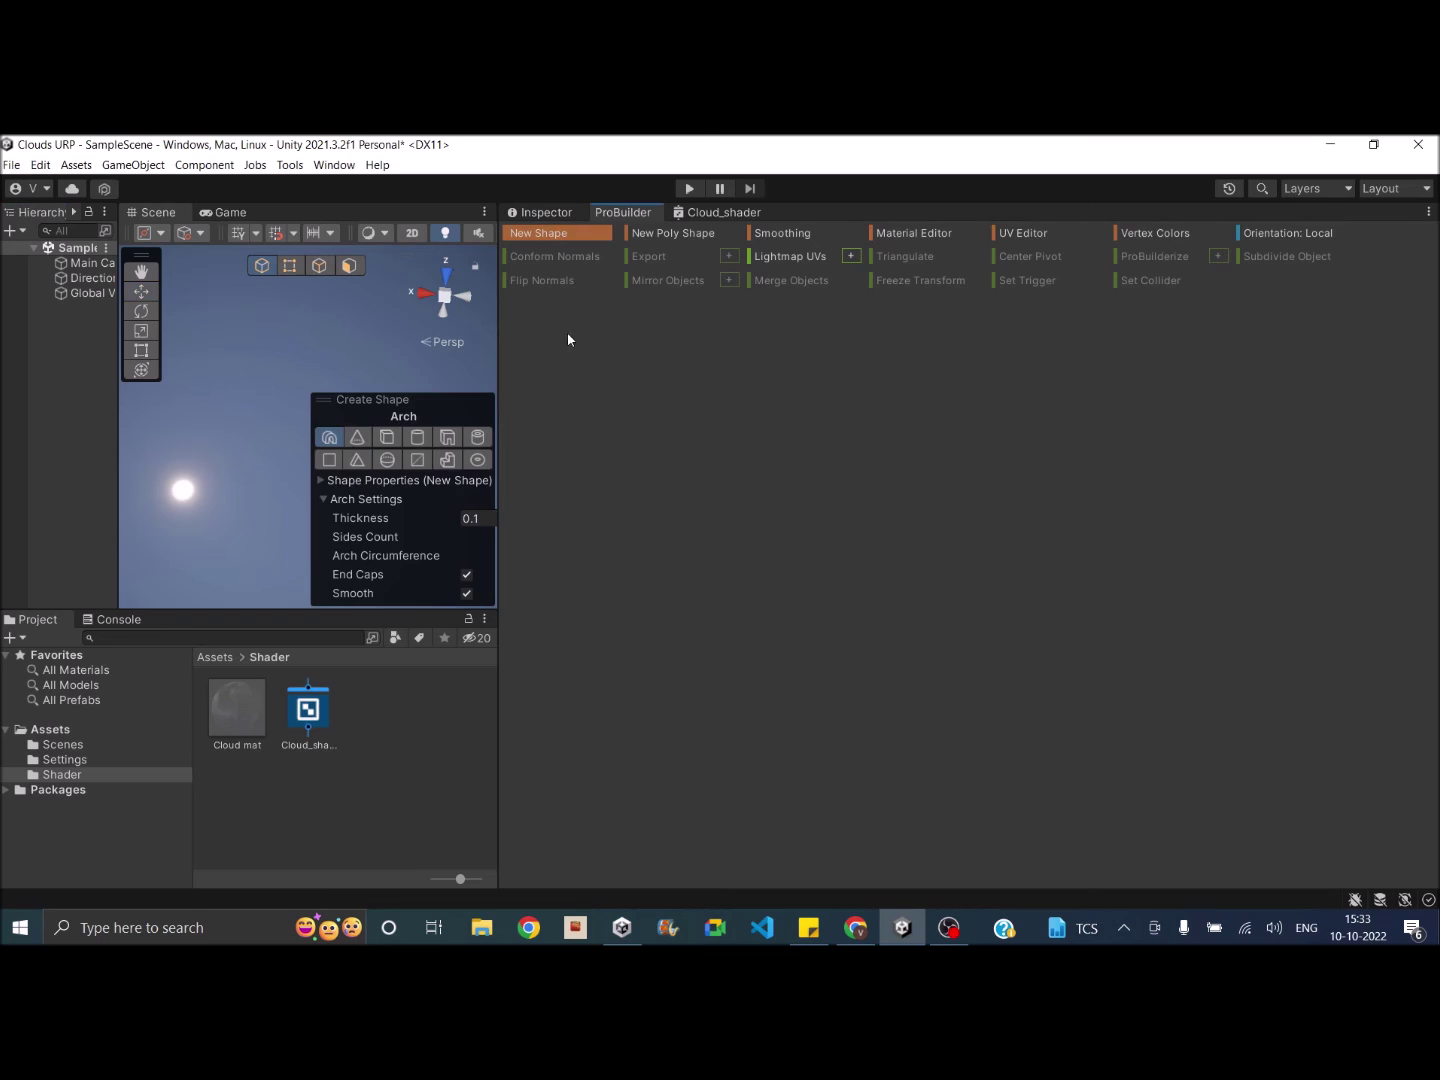
click(329, 459)
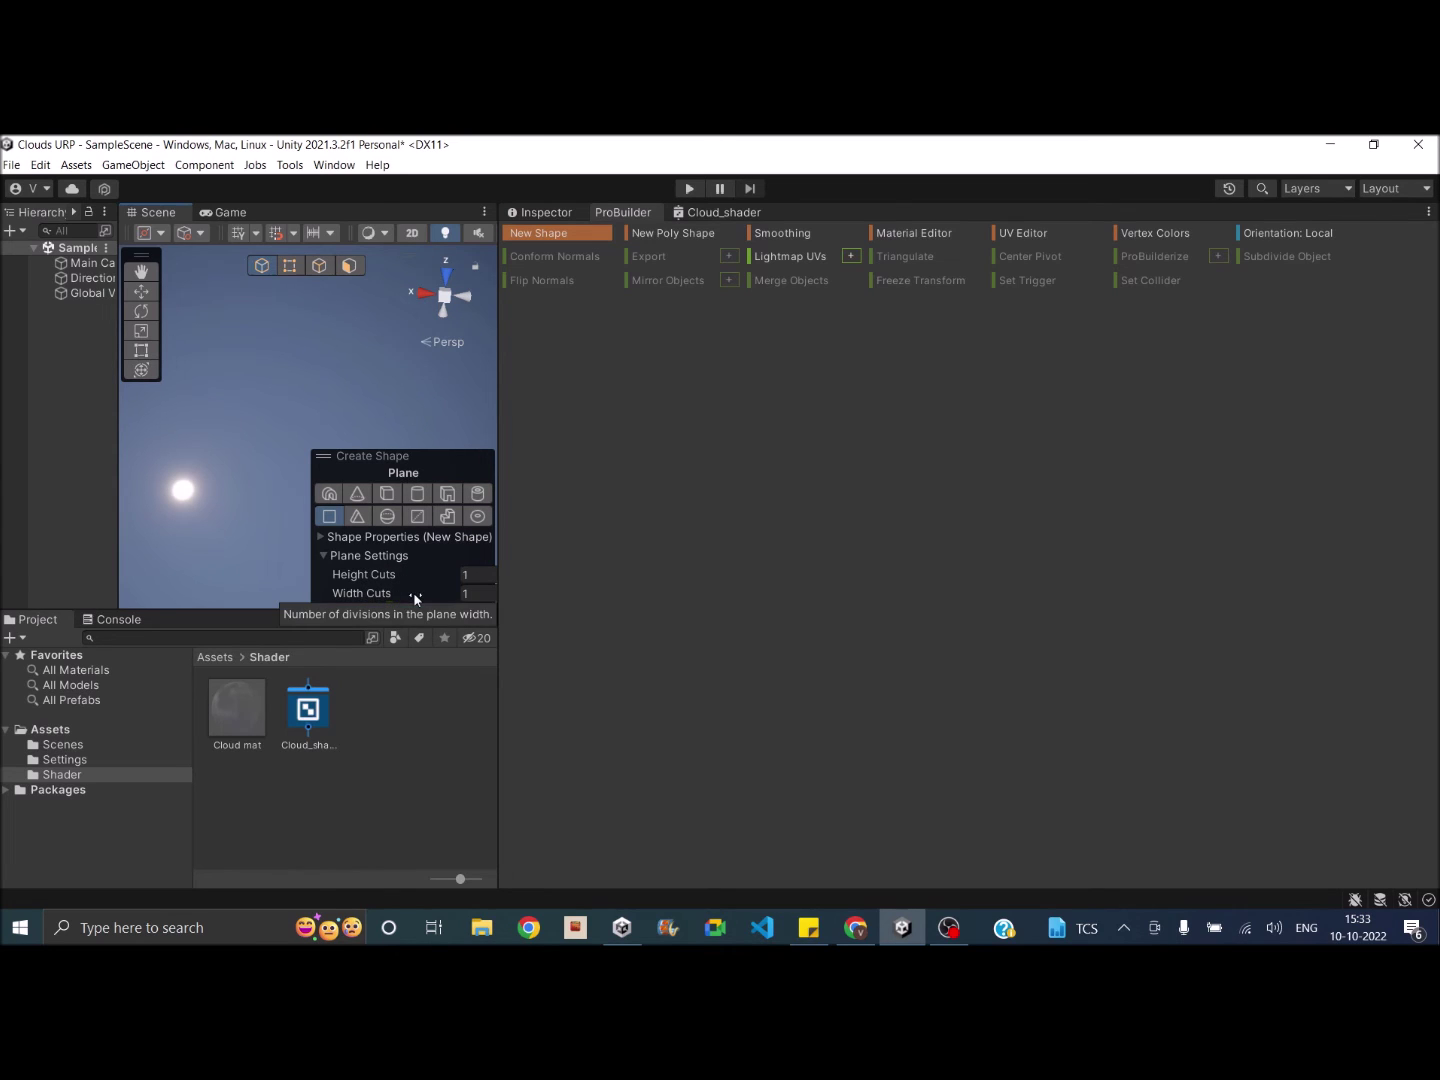
click(477, 574)
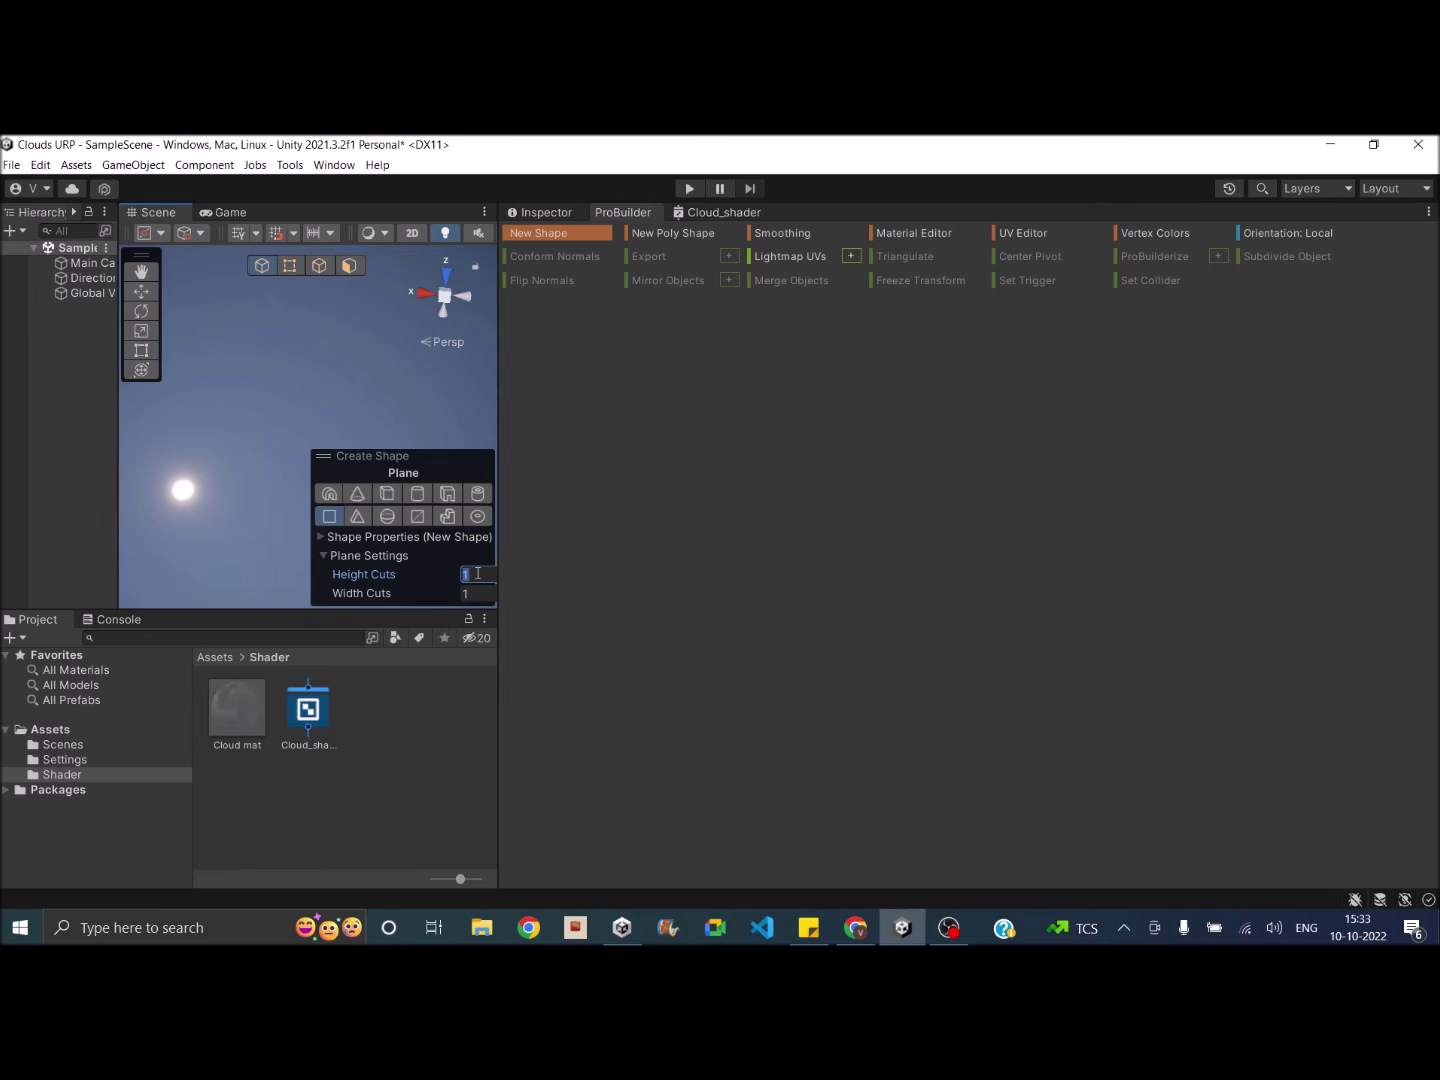
text(10)
click(470, 594)
text(10)
click(244, 517)
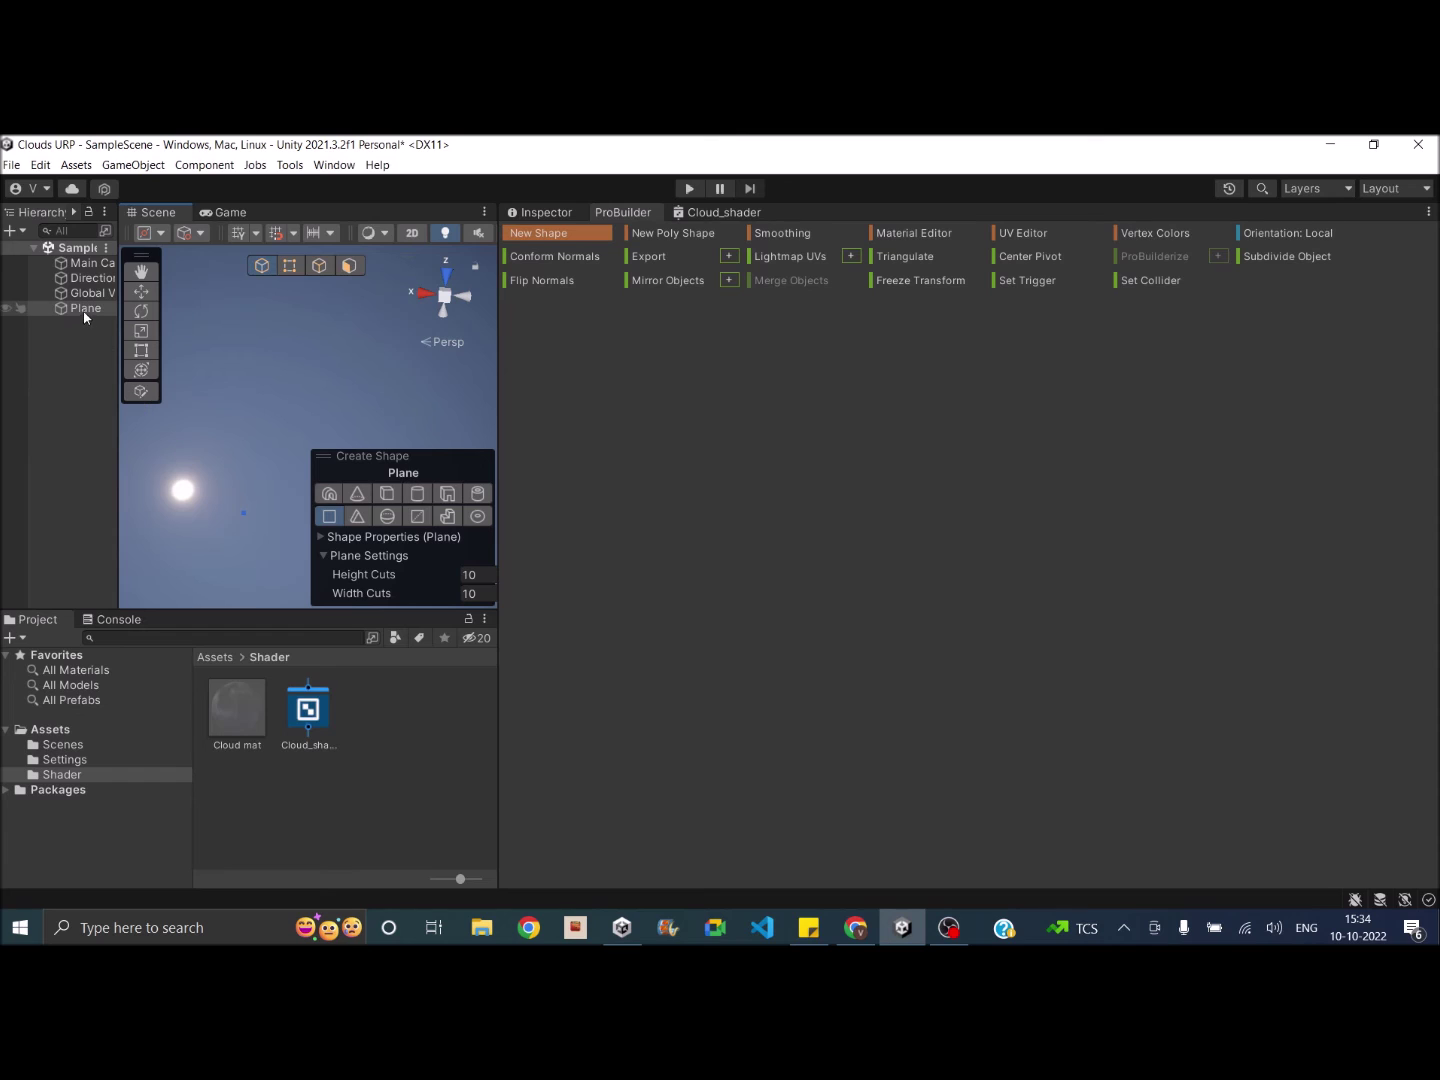
Set the new Plane's X and Z scale to 1000.
click(551, 216)
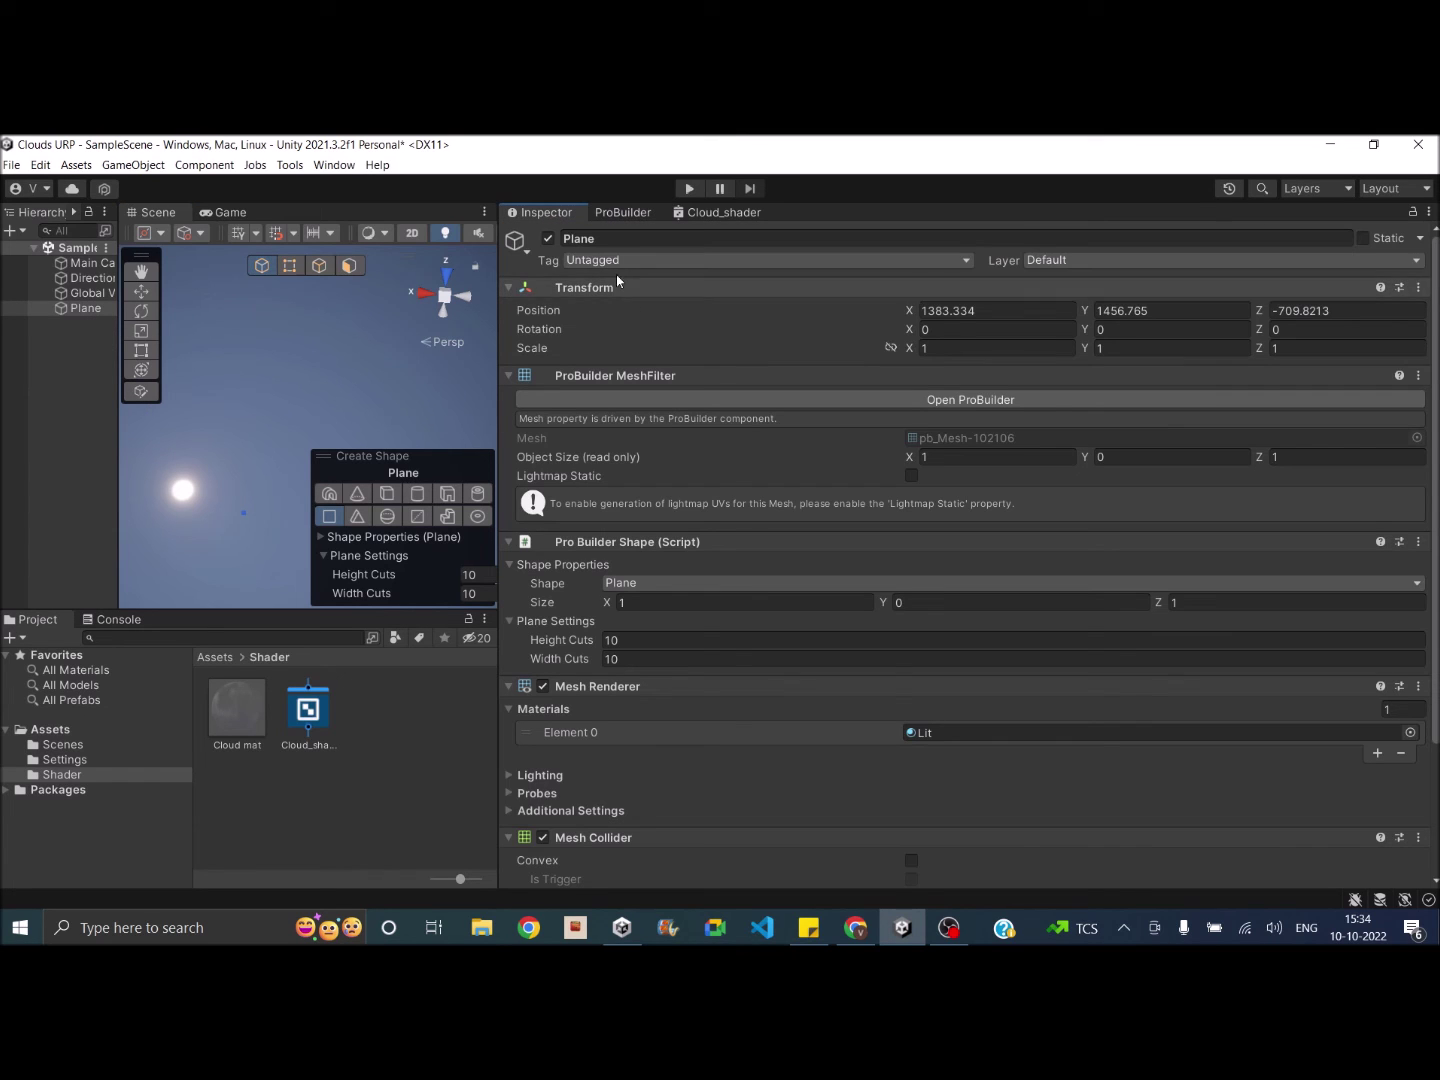
click(947, 351)
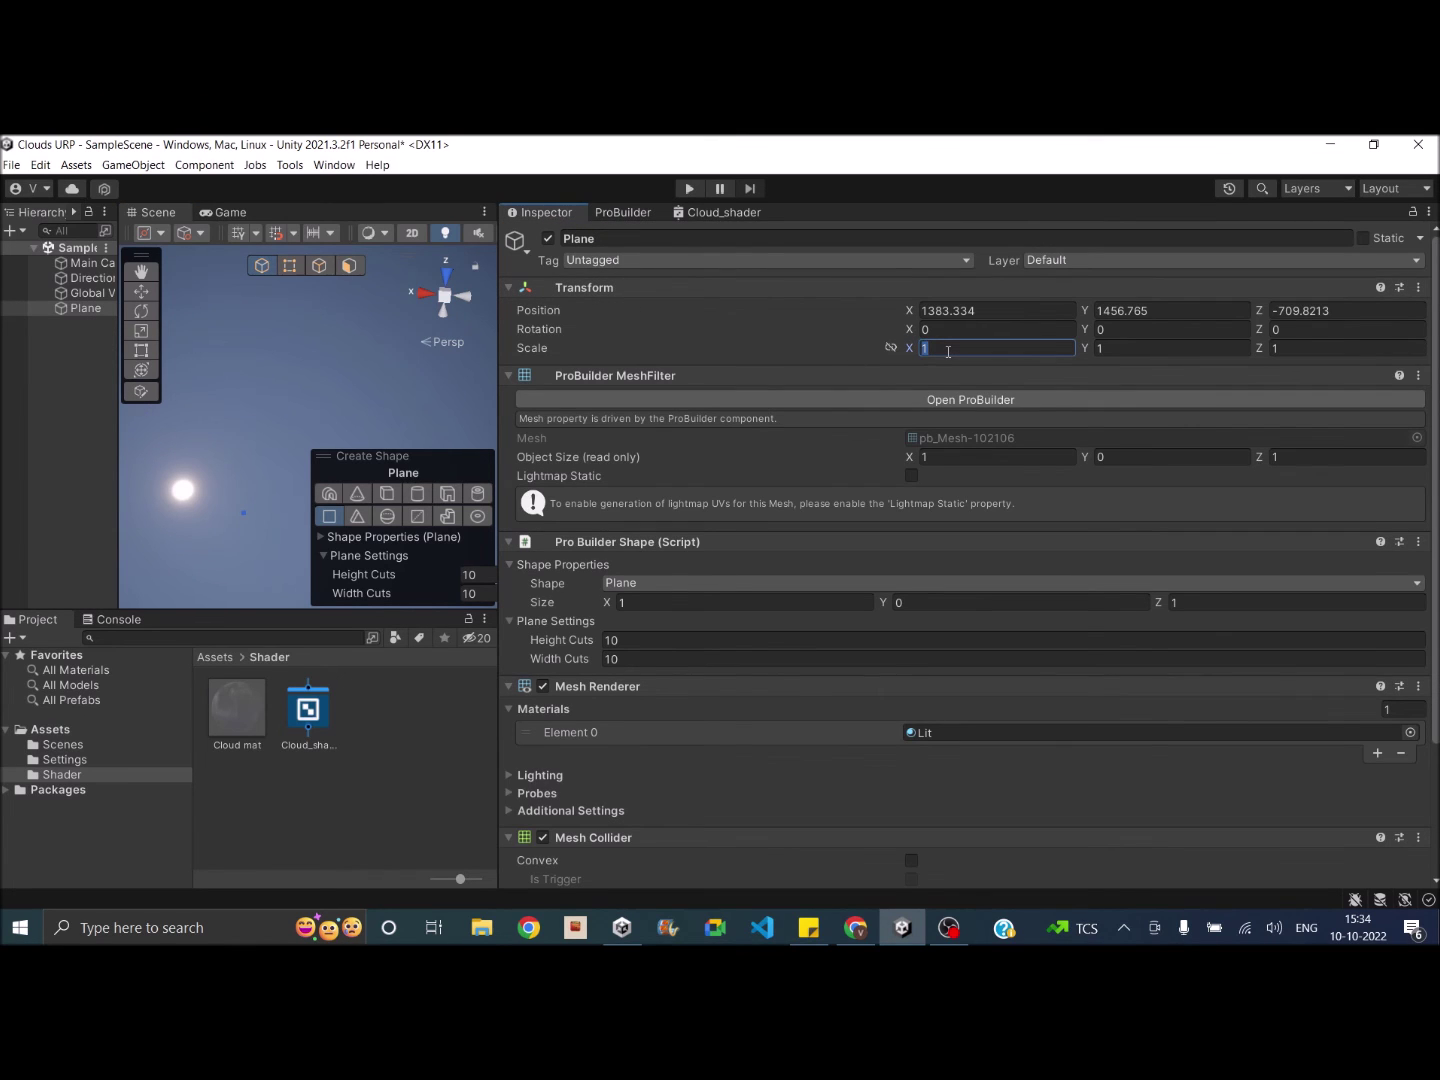
text(1000)
click(1301, 349)
text(1000)
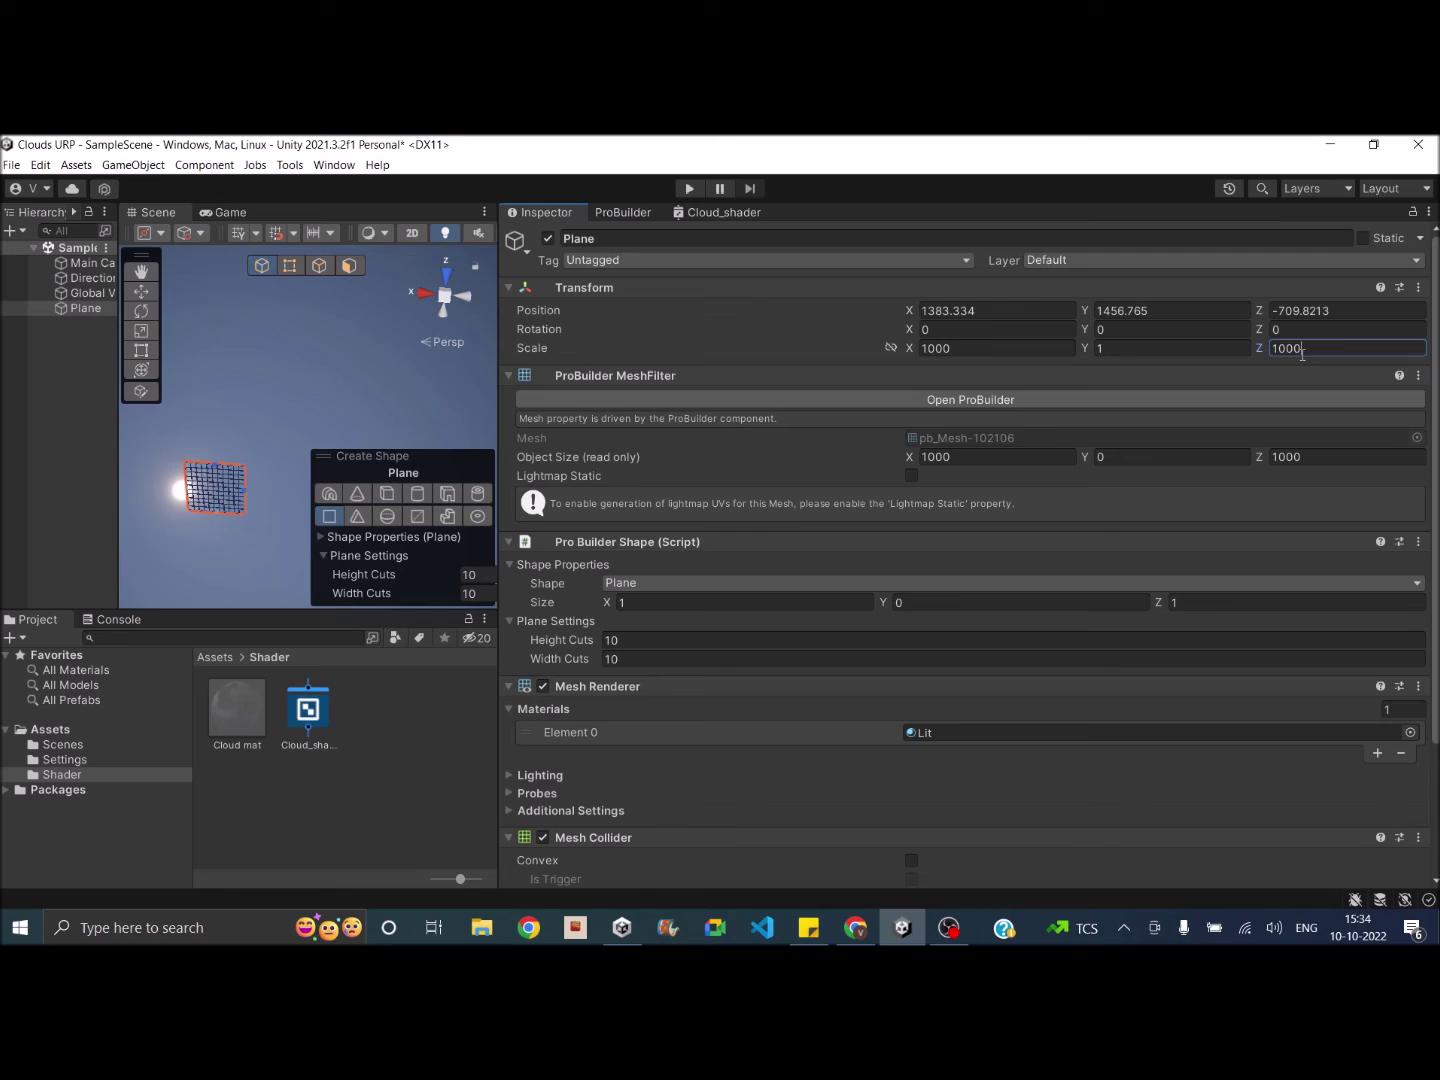
Set the Plane's position to X 0, Y 1000, Z 0.
click(1006, 310)
text(0)
click(1381, 311)
text(2)
key(BackSpace)
text(0)
click(1212, 311)
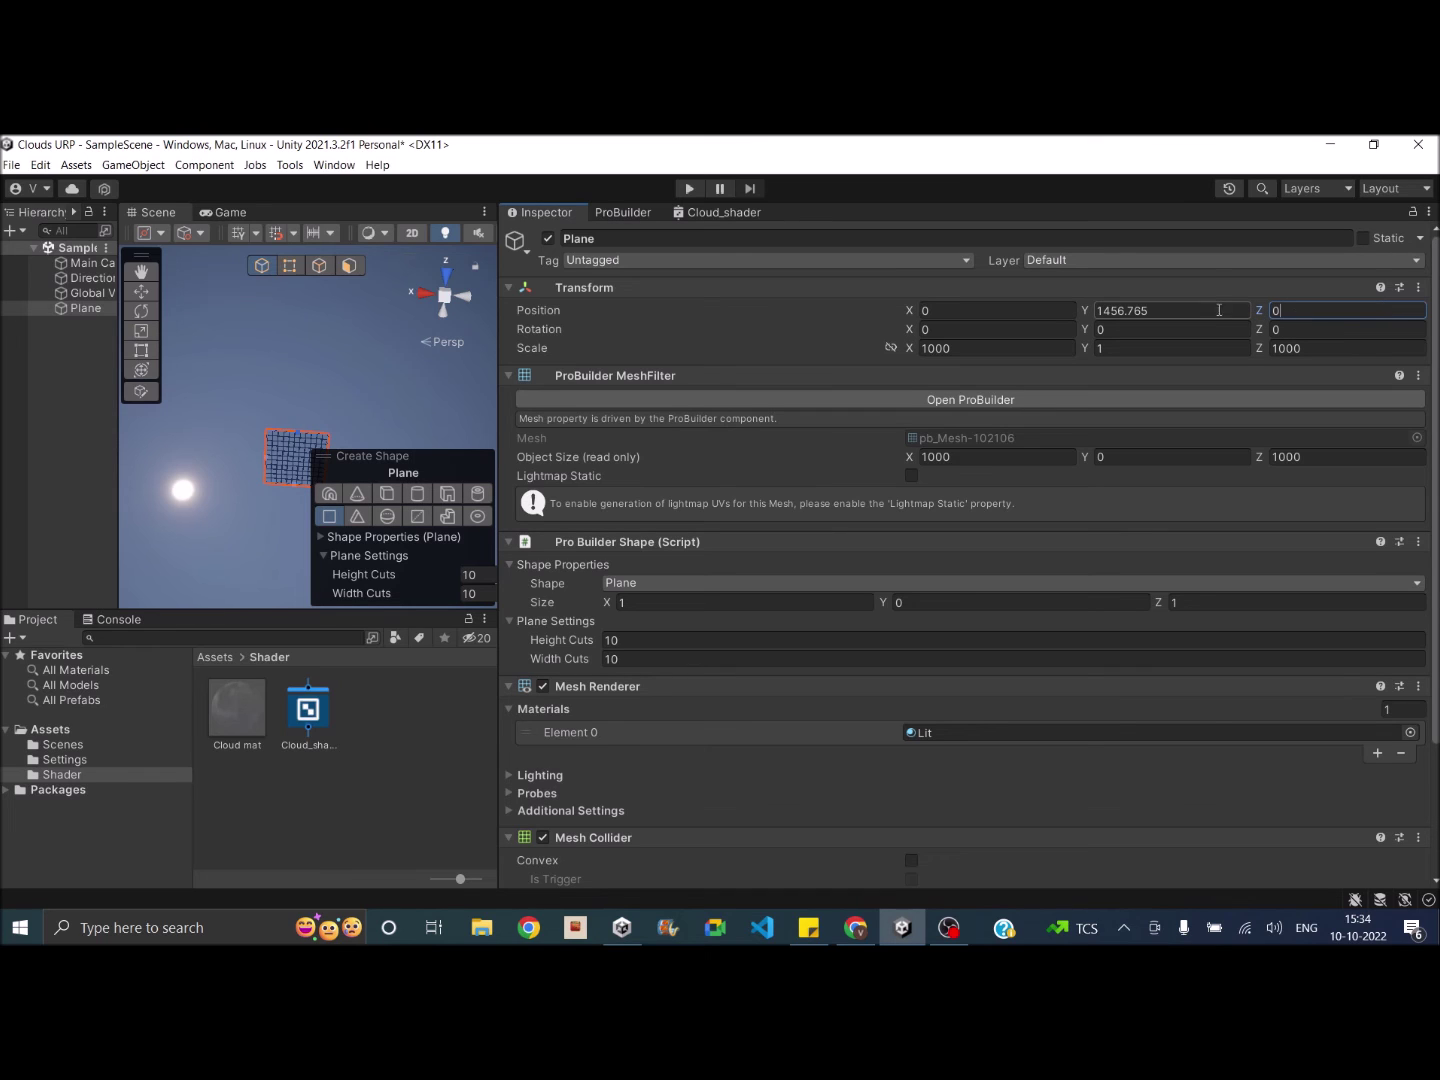
text(1000)
key(Return)
Assign Cloud mat to the Plane's Mesh Renderer in place of Lit and view the clouds in the scene without the plane selected.
middle_drag(355, 388, 295, 293)
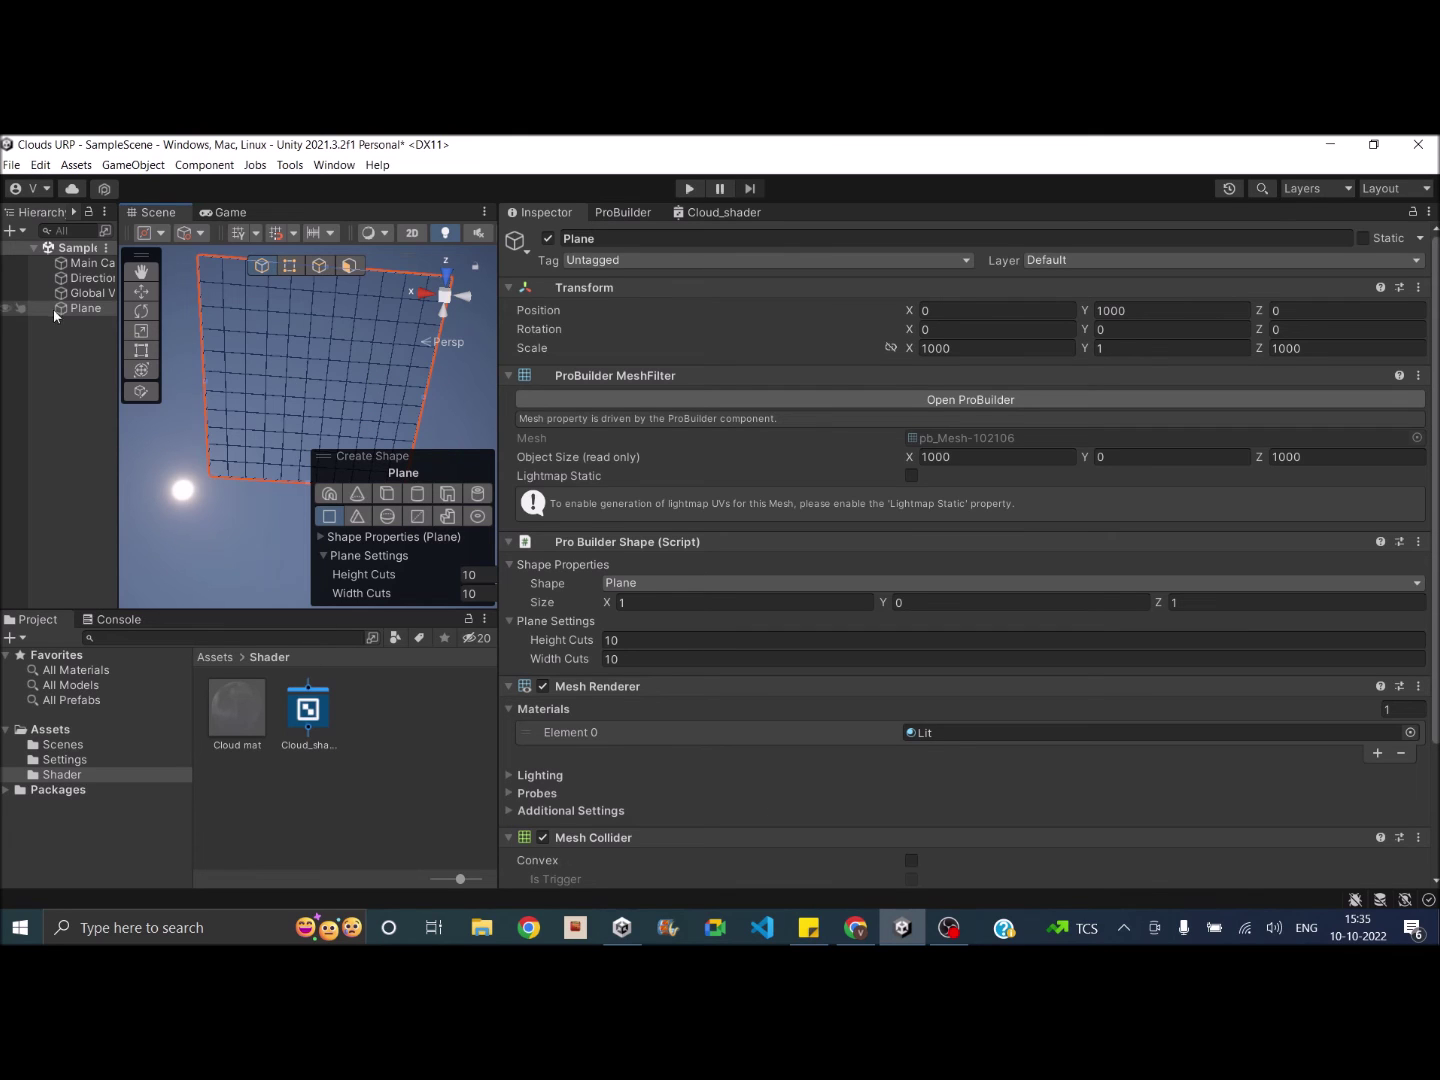
scroll(945, 553, down, 4)
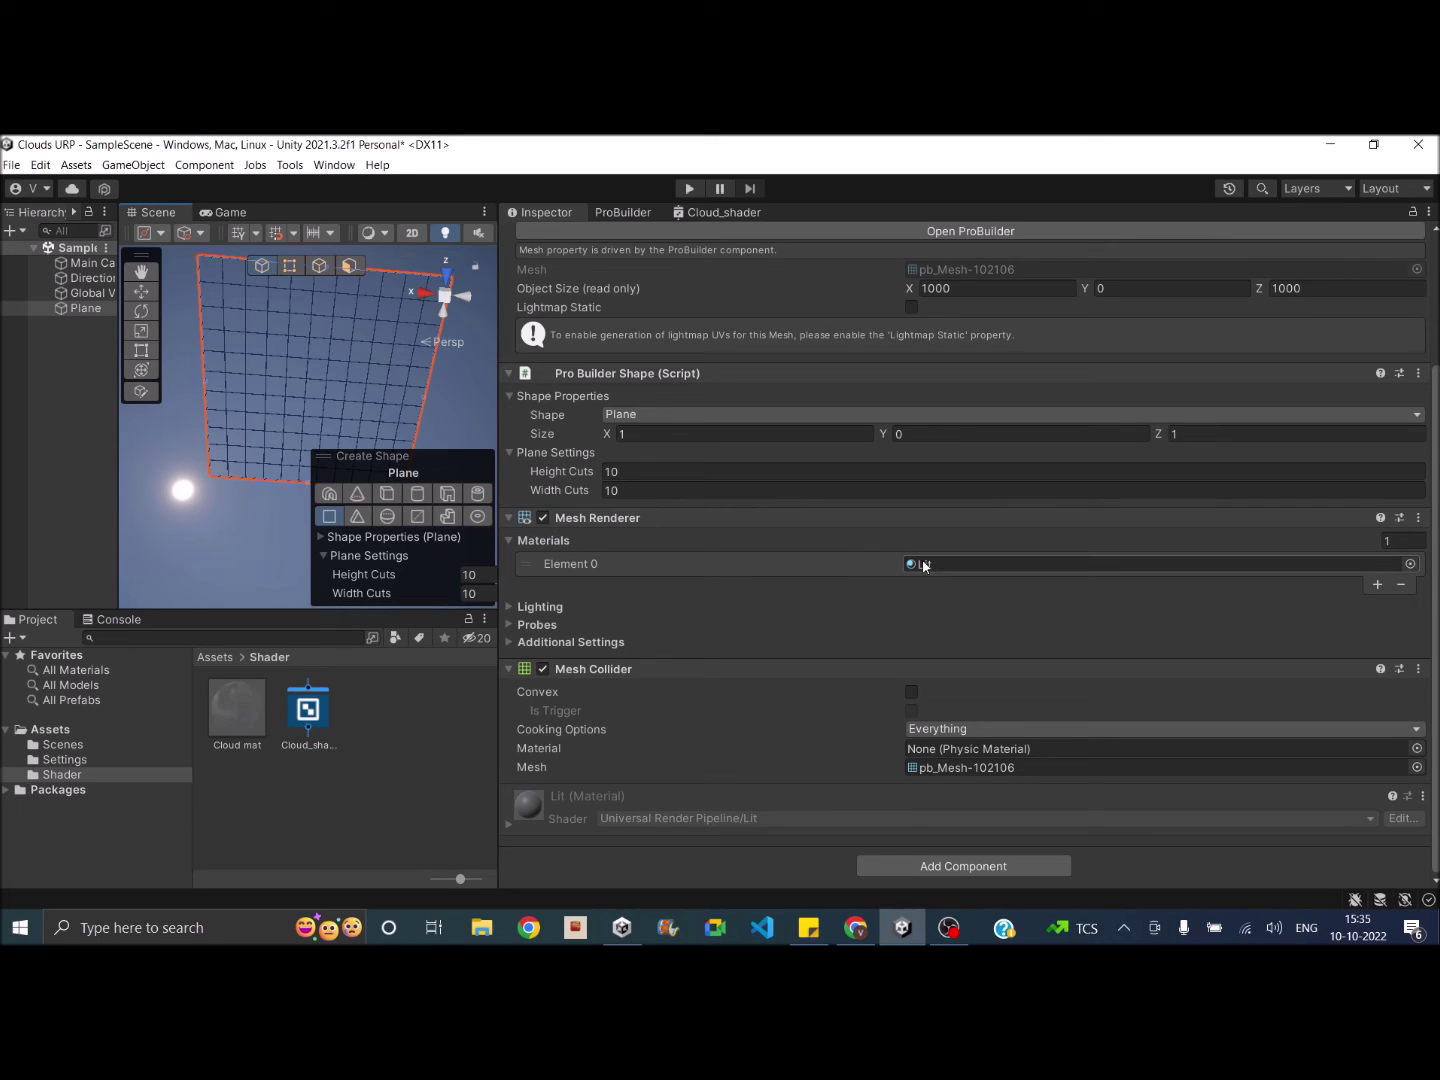
drag(245, 715, 954, 565)
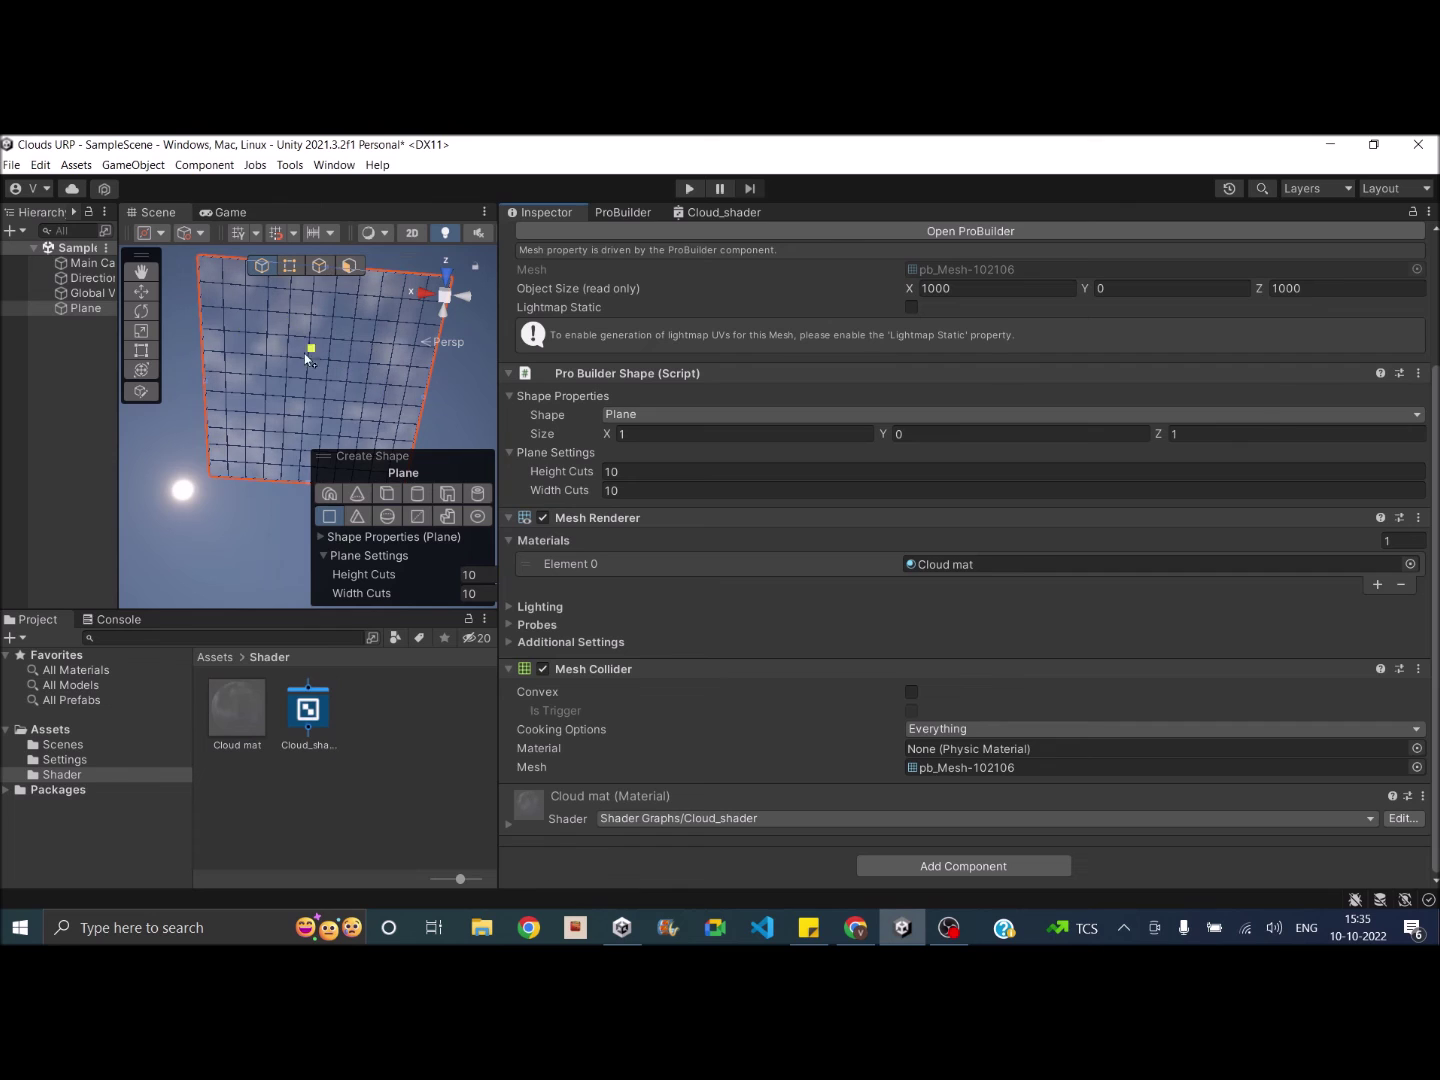
click(80, 292)
scroll(283, 403, up, 6)
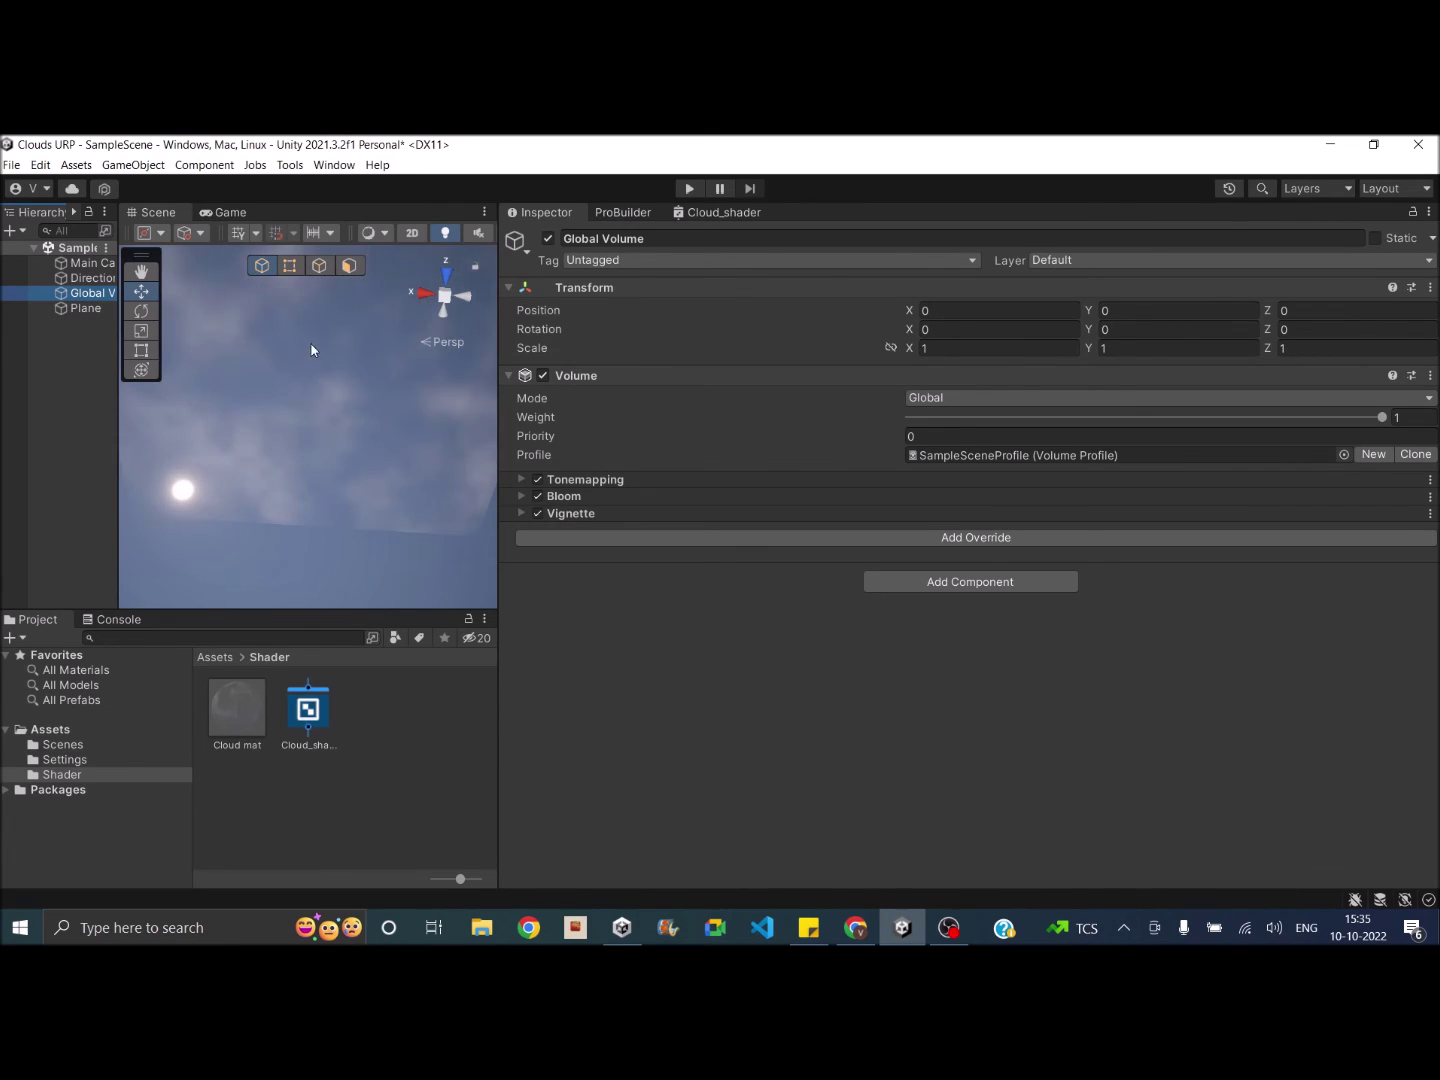
mouse_move(301, 490)
right_down()
mouse_move(299, 440)
mouse_move(270, 469)
mouse_move(286, 426)
mouse_move(301, 510)
mouse_move(284, 561)
mouse_move(264, 562)
mouse_move(292, 410)
mouse_move(315, 470)
right_up()
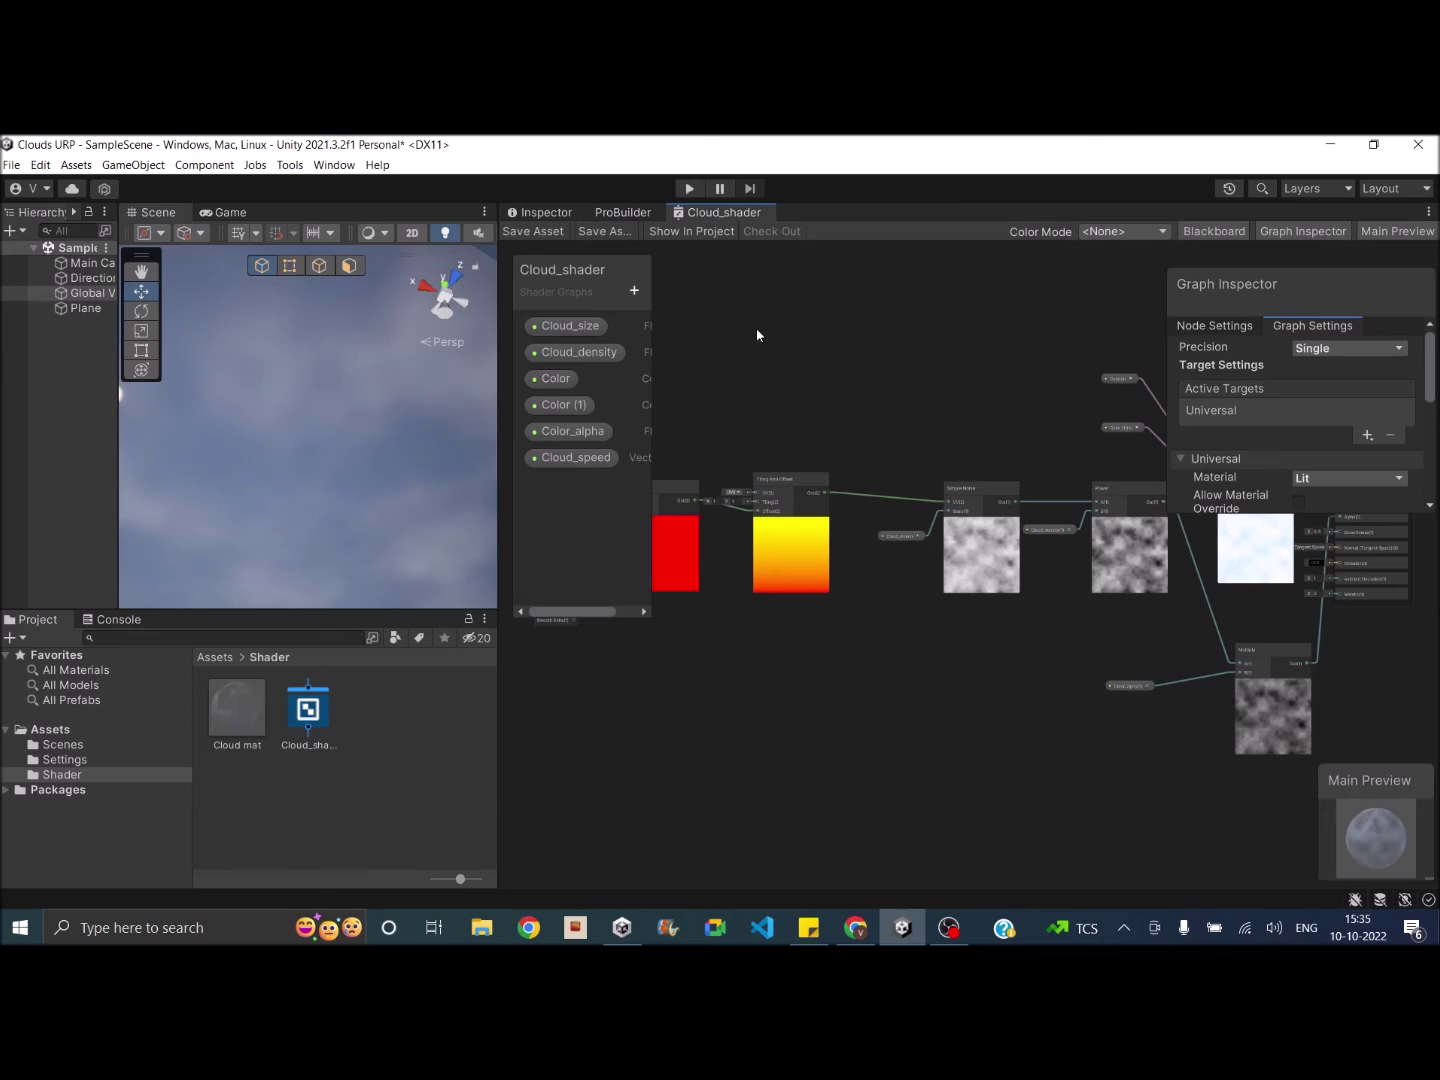
Open the Cloud_shader graph and move the Vertex block up, well clear of the Fragment block.
scroll(967, 554, down, 2)
middle_drag(1035, 645, 860, 671)
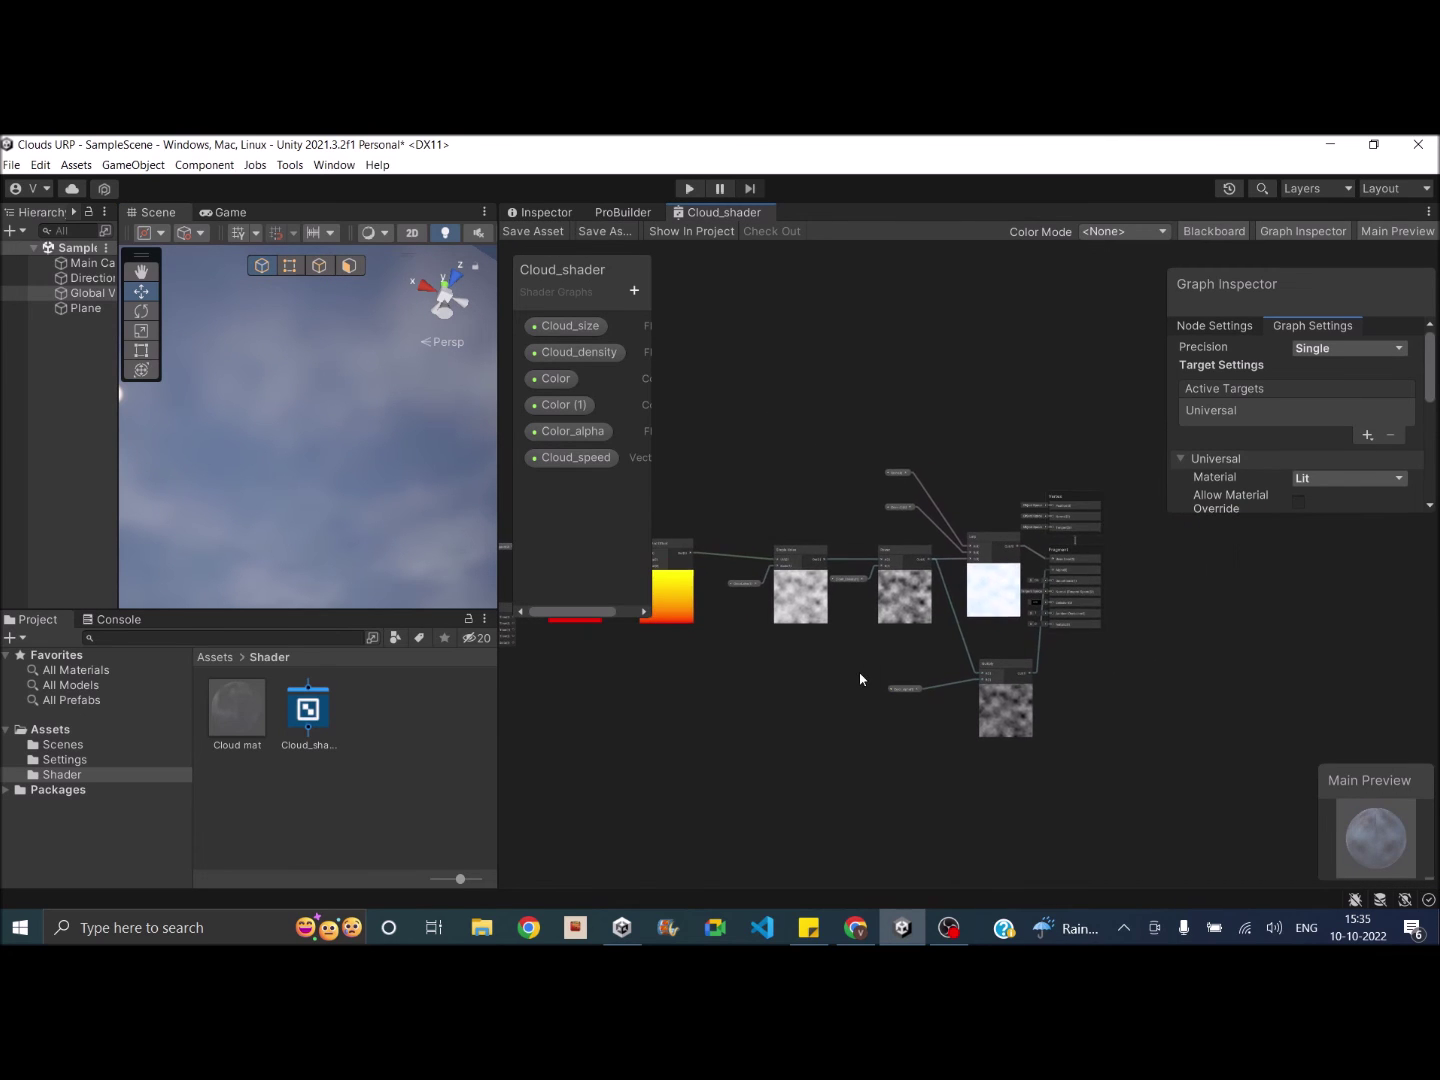
scroll(1059, 520, up, 4)
drag(1067, 480, 1031, 484)
scroll(1032, 483, down, 1)
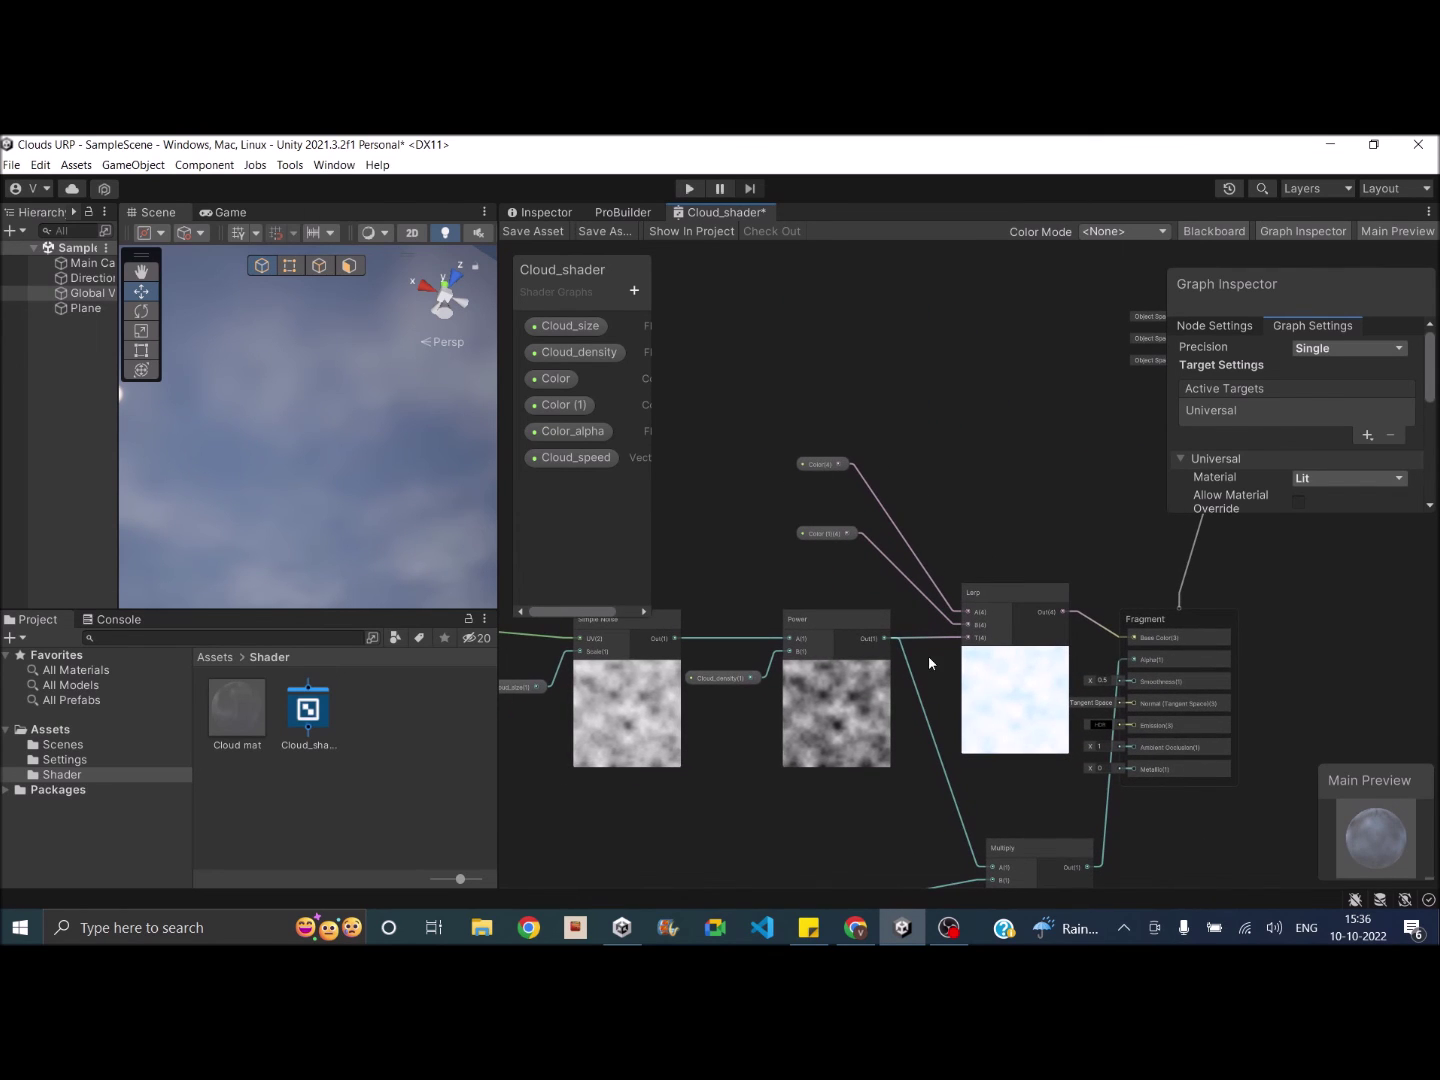
scroll(902, 463, down, 2)
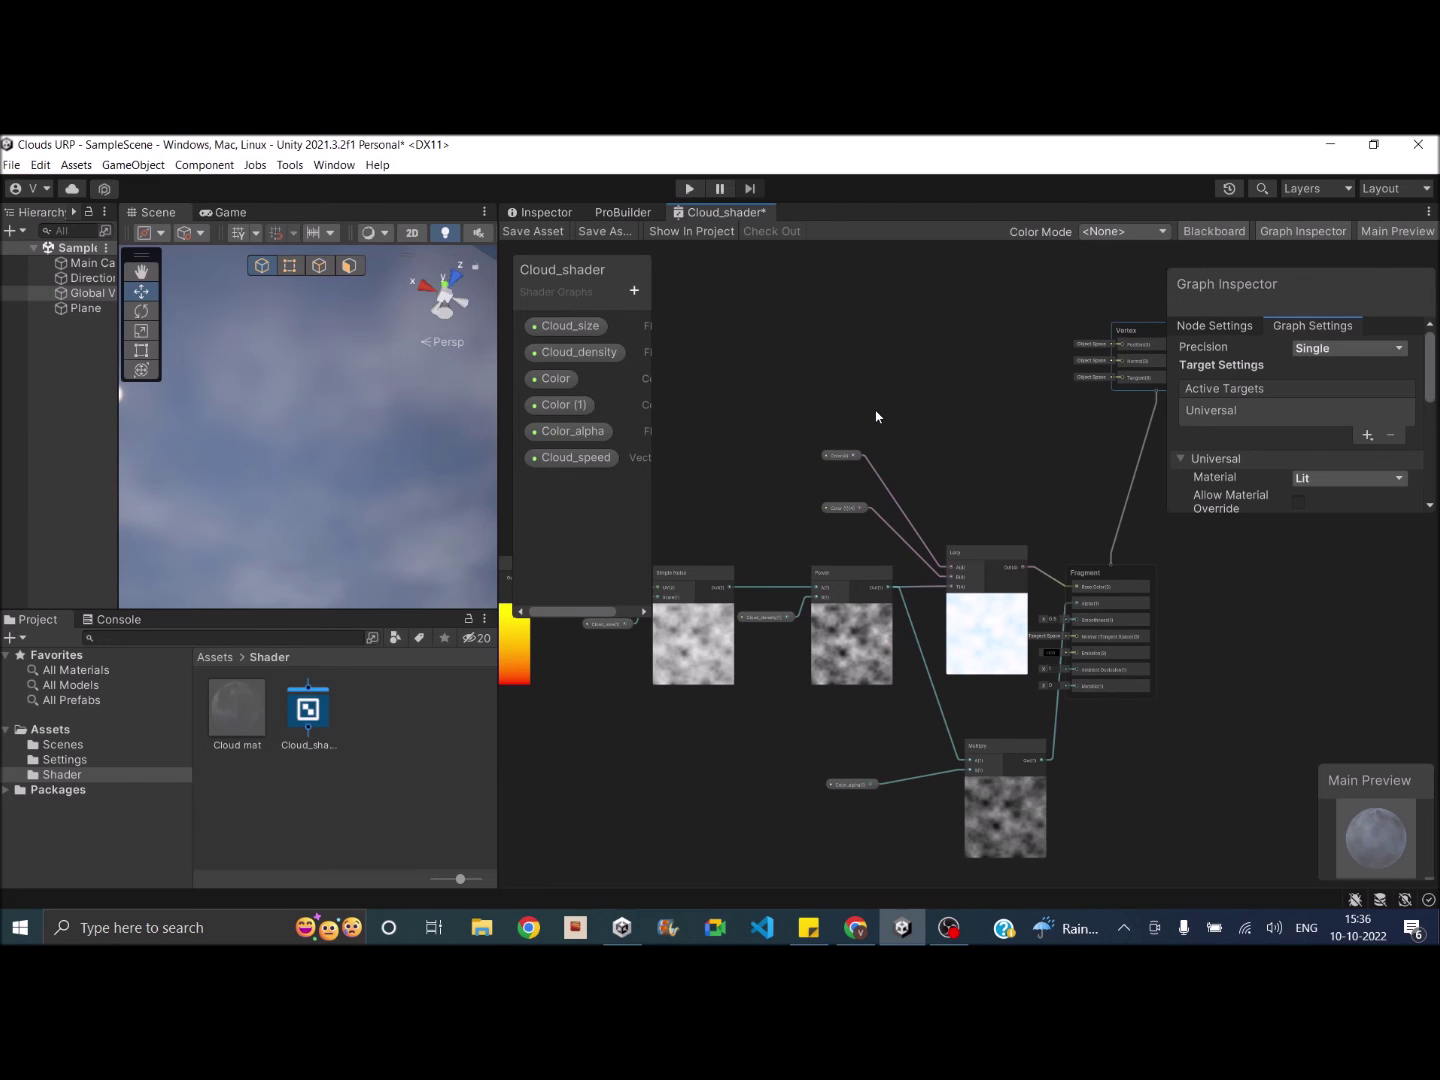
Add a Normal Vector node to the graph and place it in the empty area above the noise nodes.
right_click(800, 313)
click(815, 320)
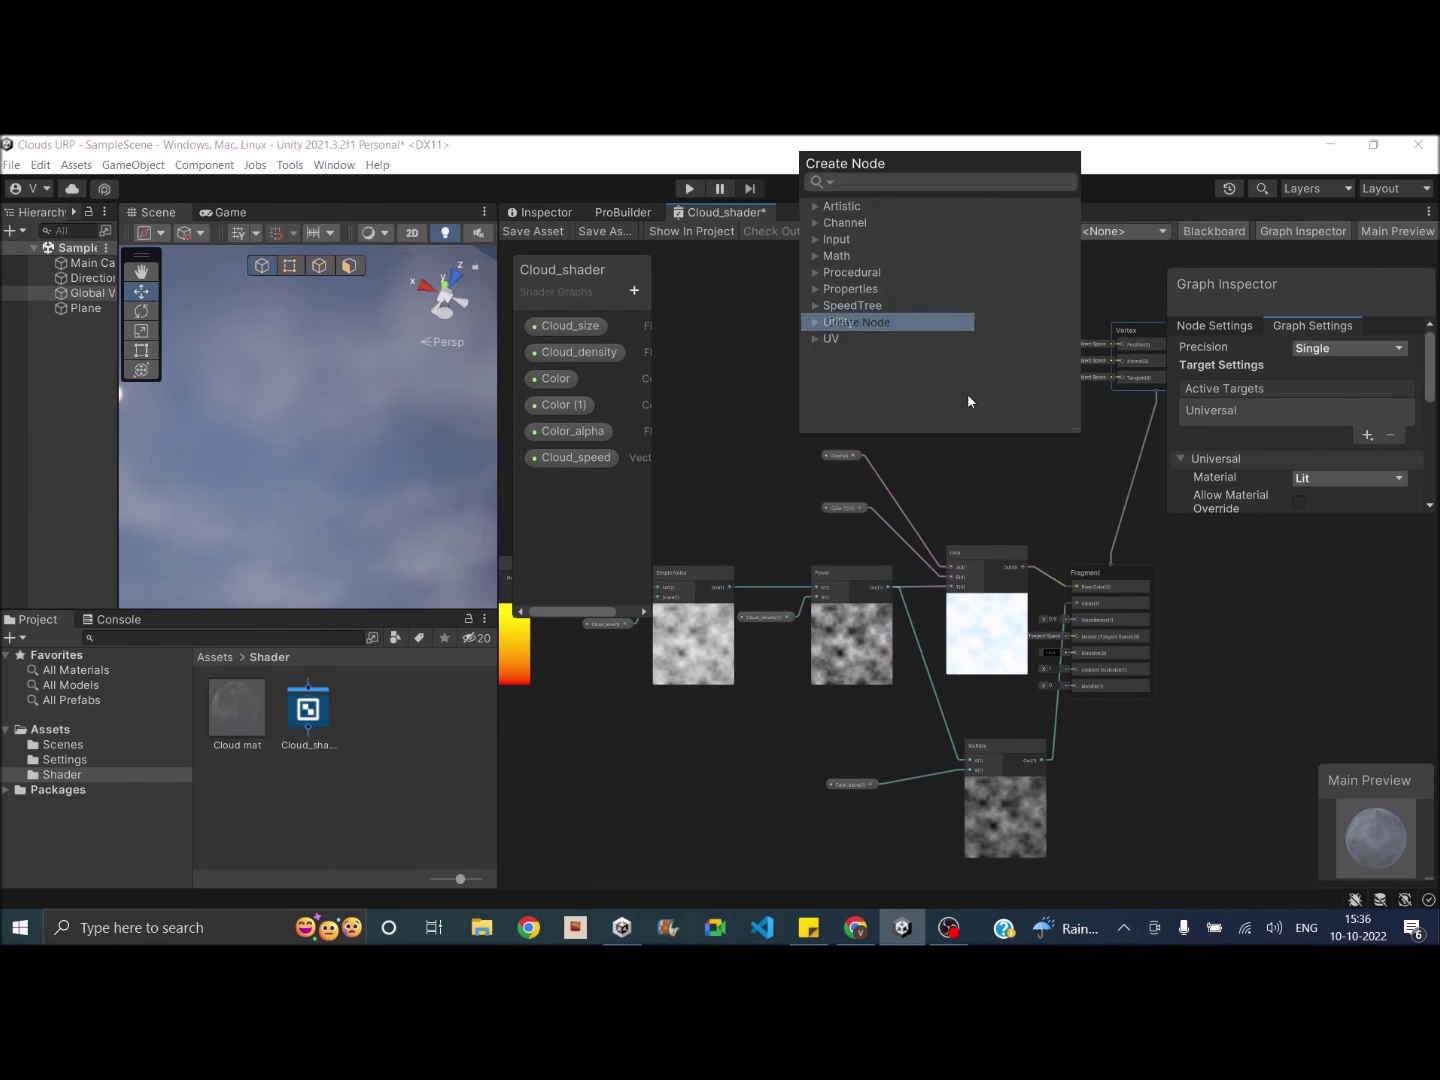
text(nor)
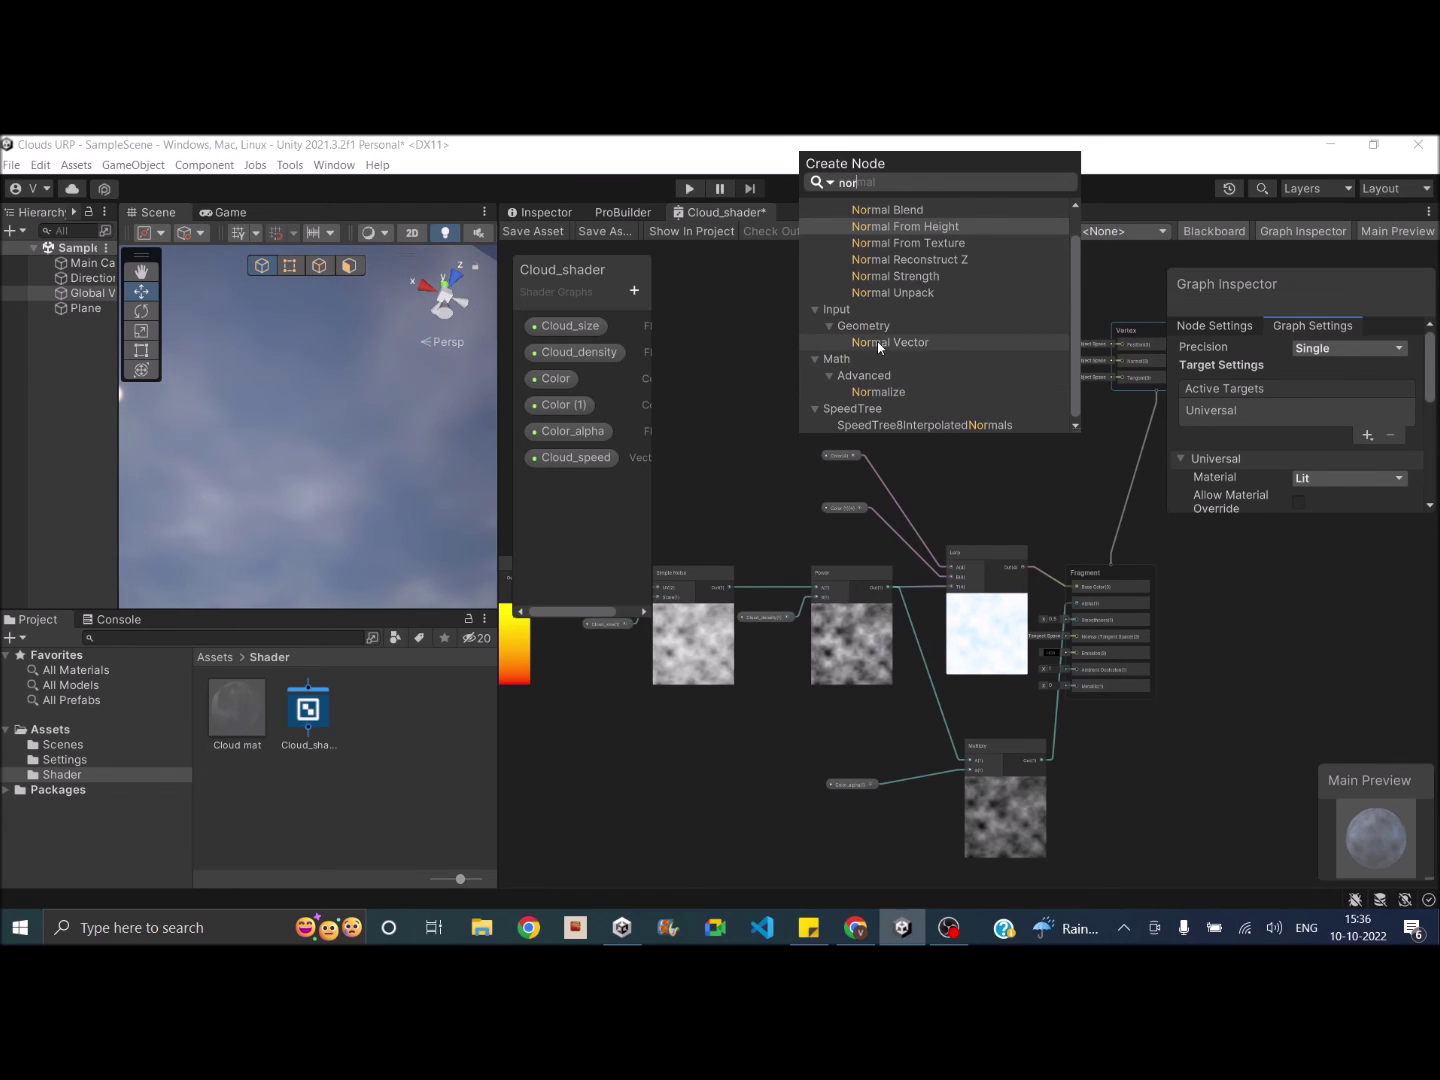
click(878, 341)
drag(842, 327, 758, 393)
scroll(758, 432, up, 3)
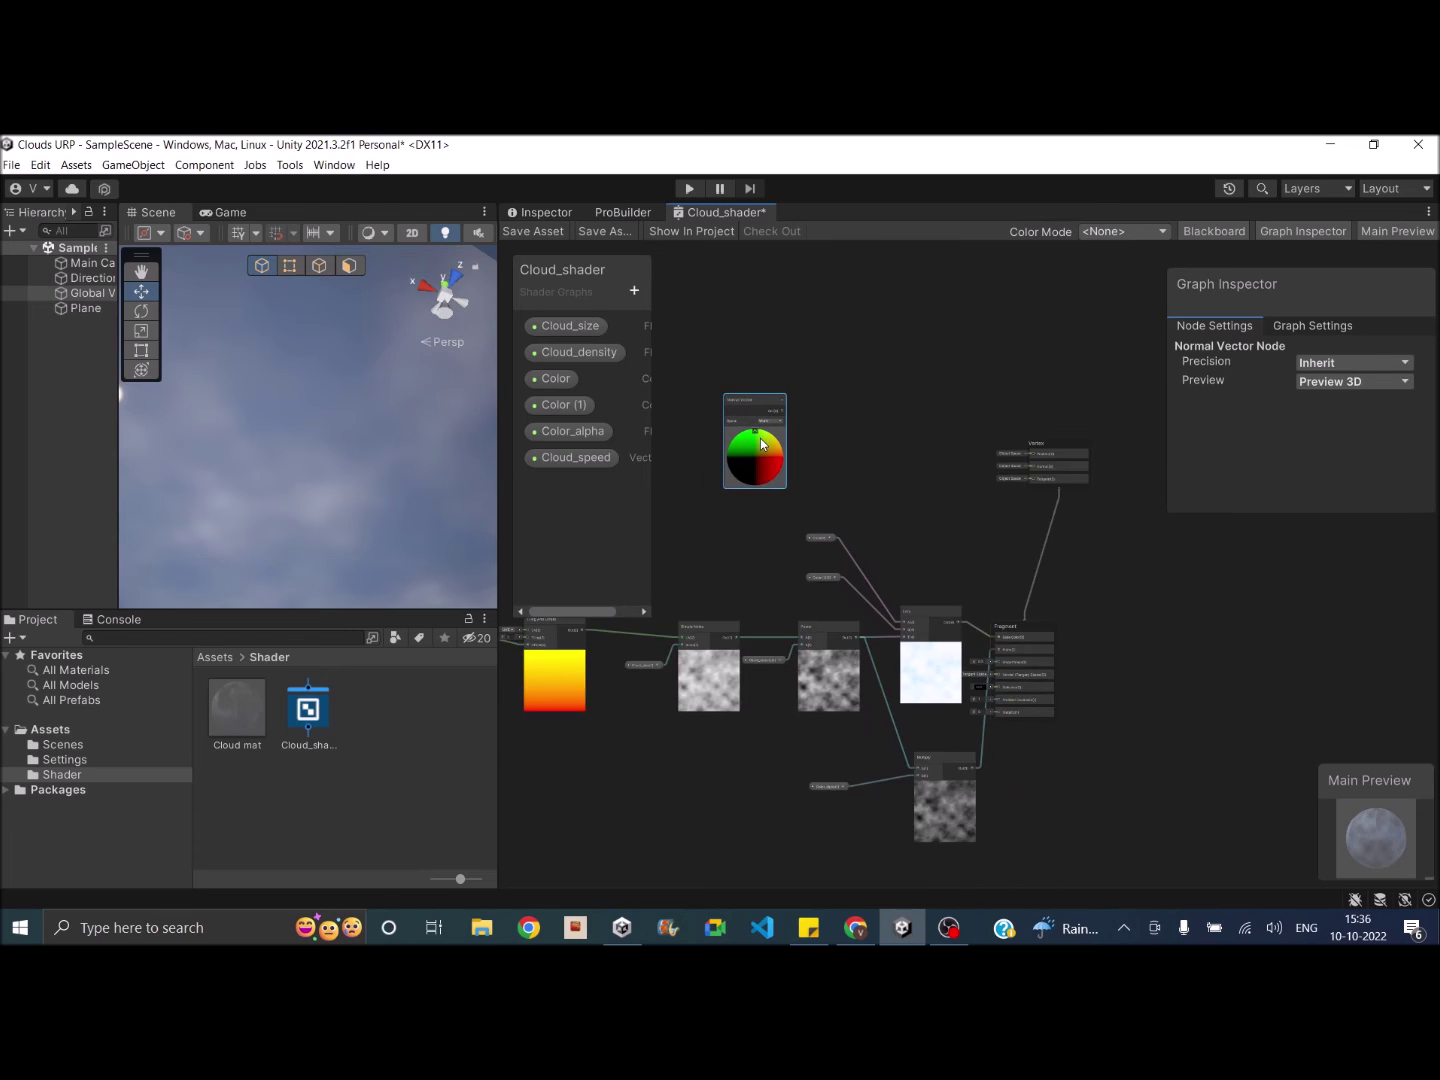
Collapse the Normal Vector node's preview and set its space to Object.
click(751, 427)
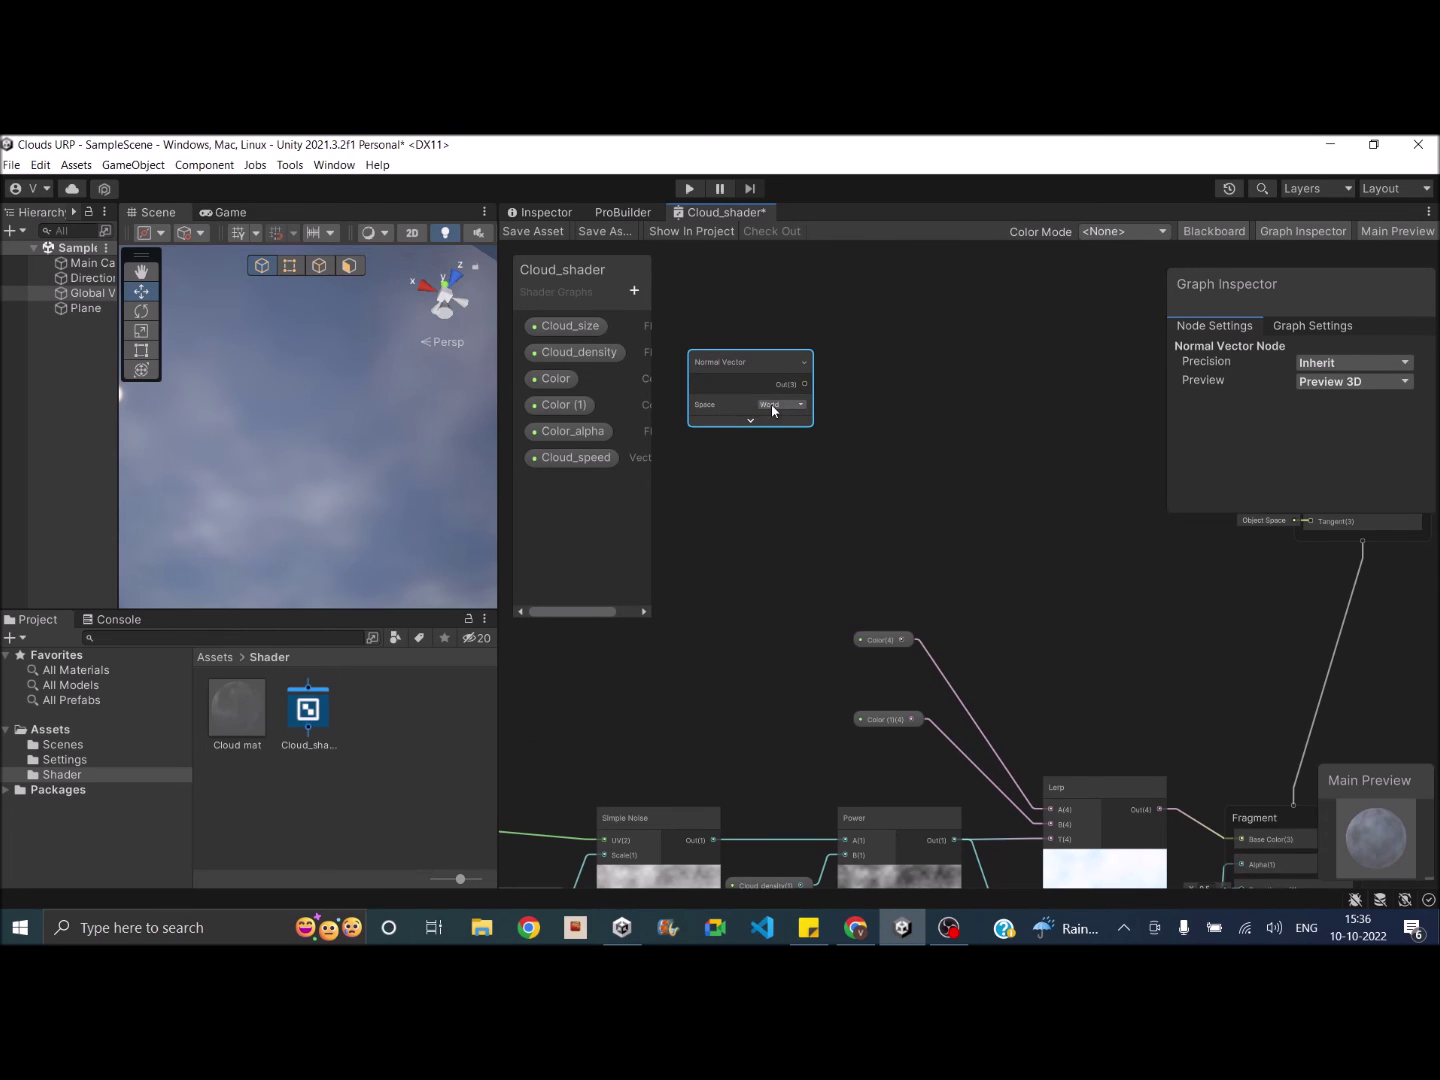
click(770, 405)
click(797, 418)
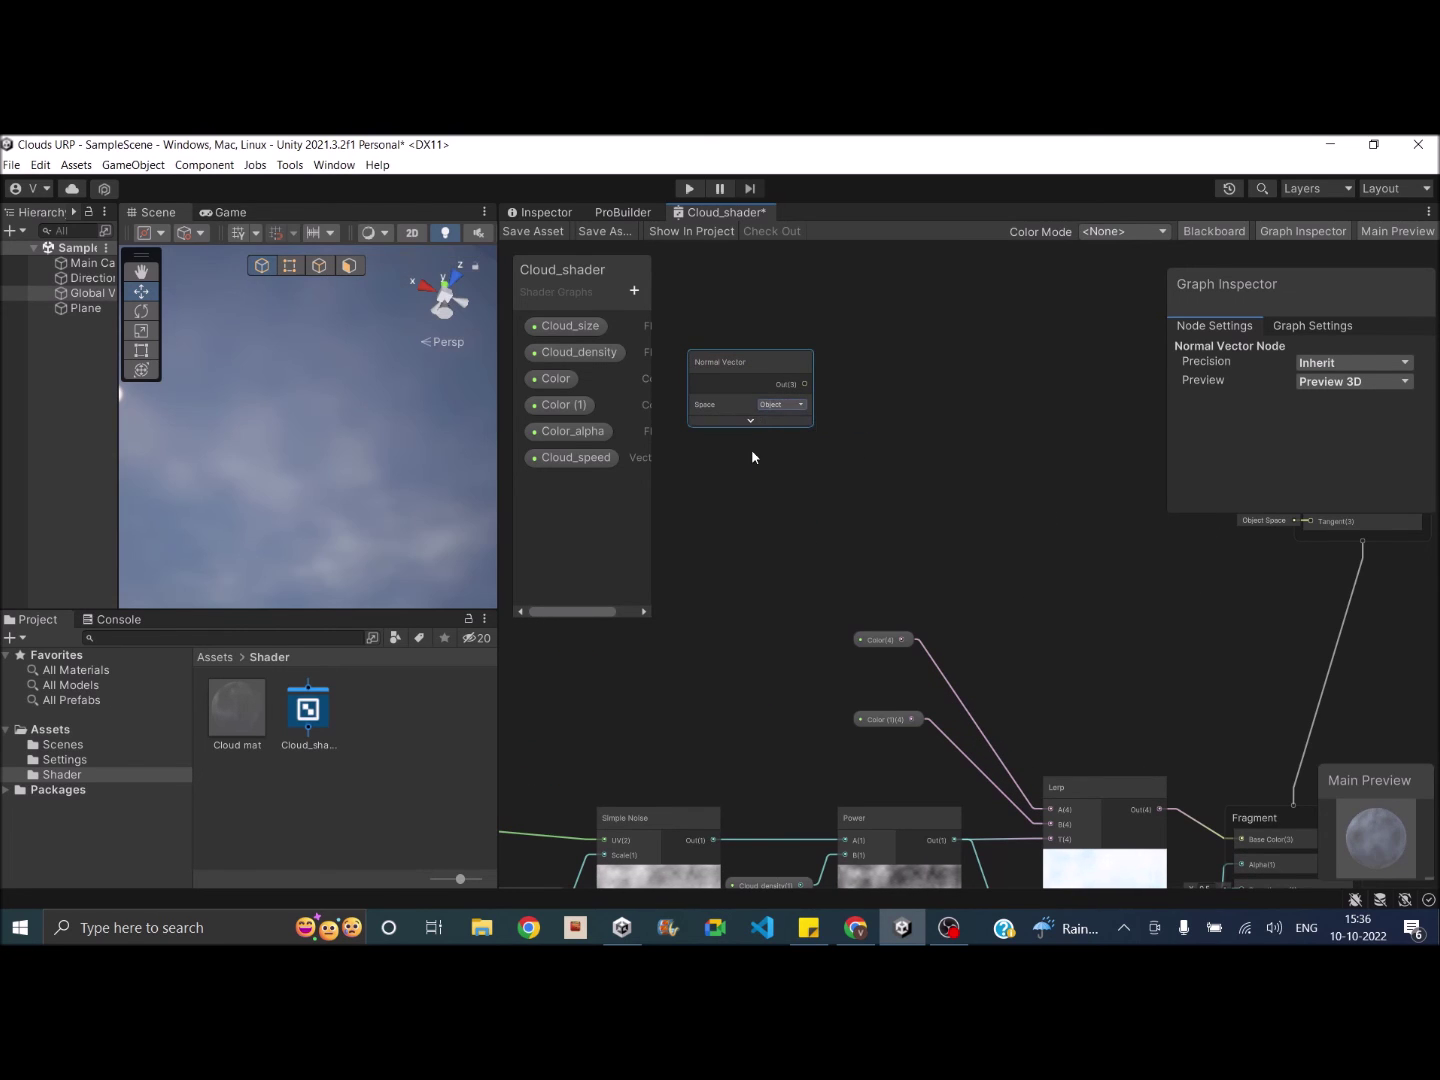
scroll(752, 449, down, 2)
drag(759, 401, 770, 405)
Add a Multiply node between the Normal Vector node and the Vertex block, and connect the Power output to its B input.
click(869, 368)
right_click(868, 369)
click(902, 380)
text(mu)
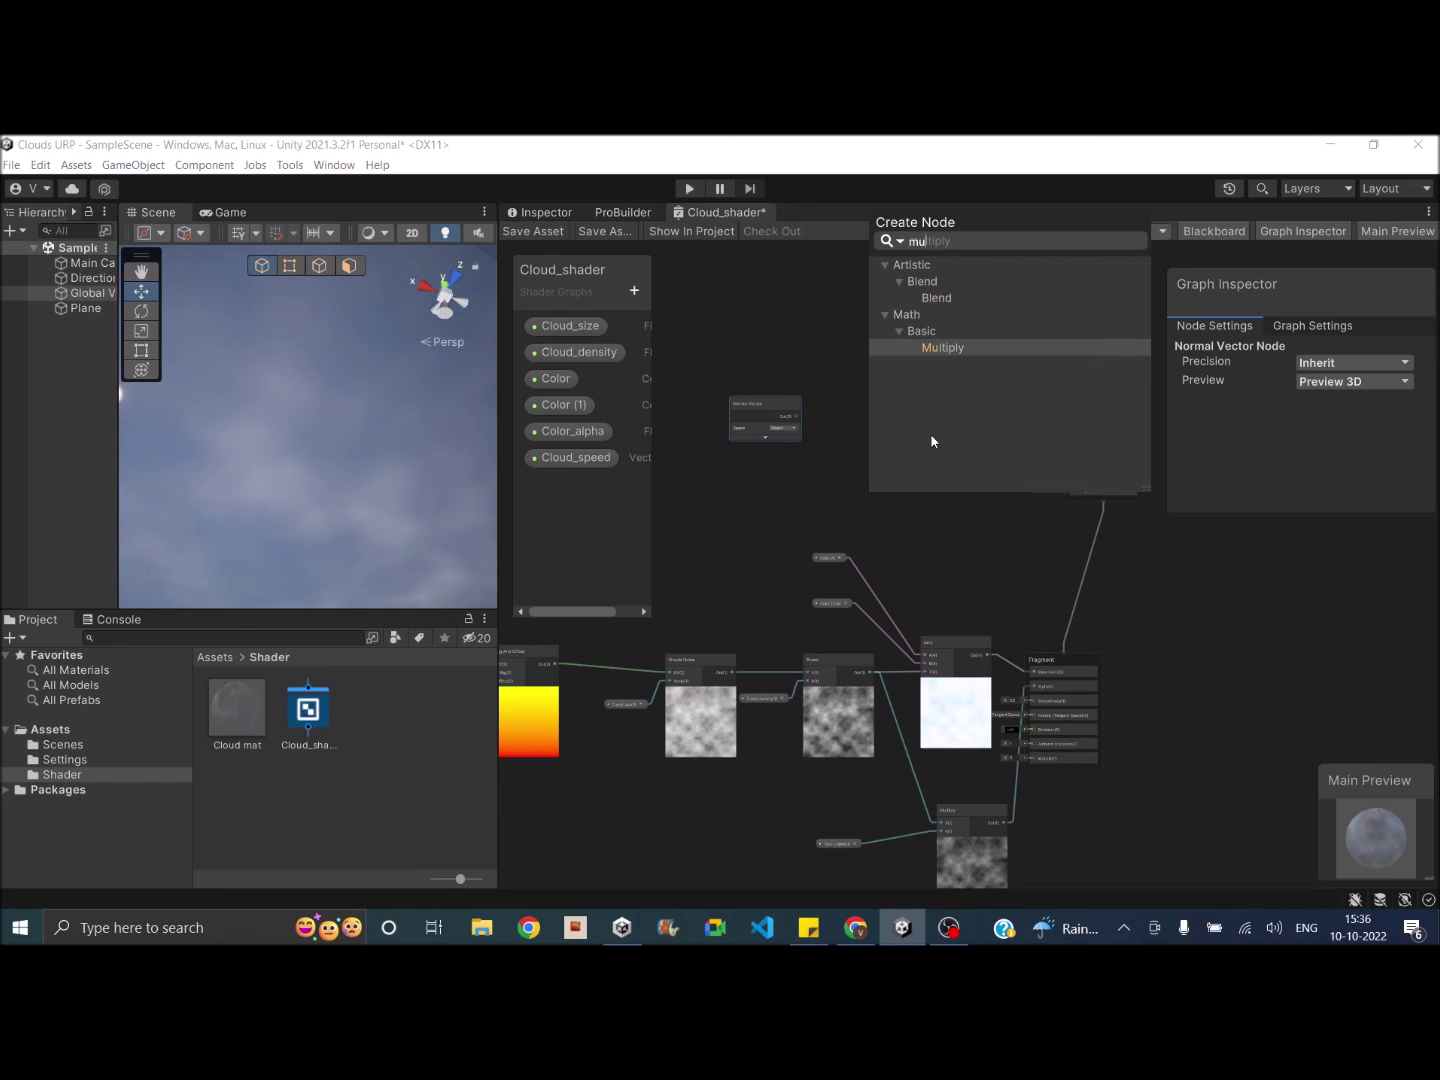
text(lti)
click(944, 348)
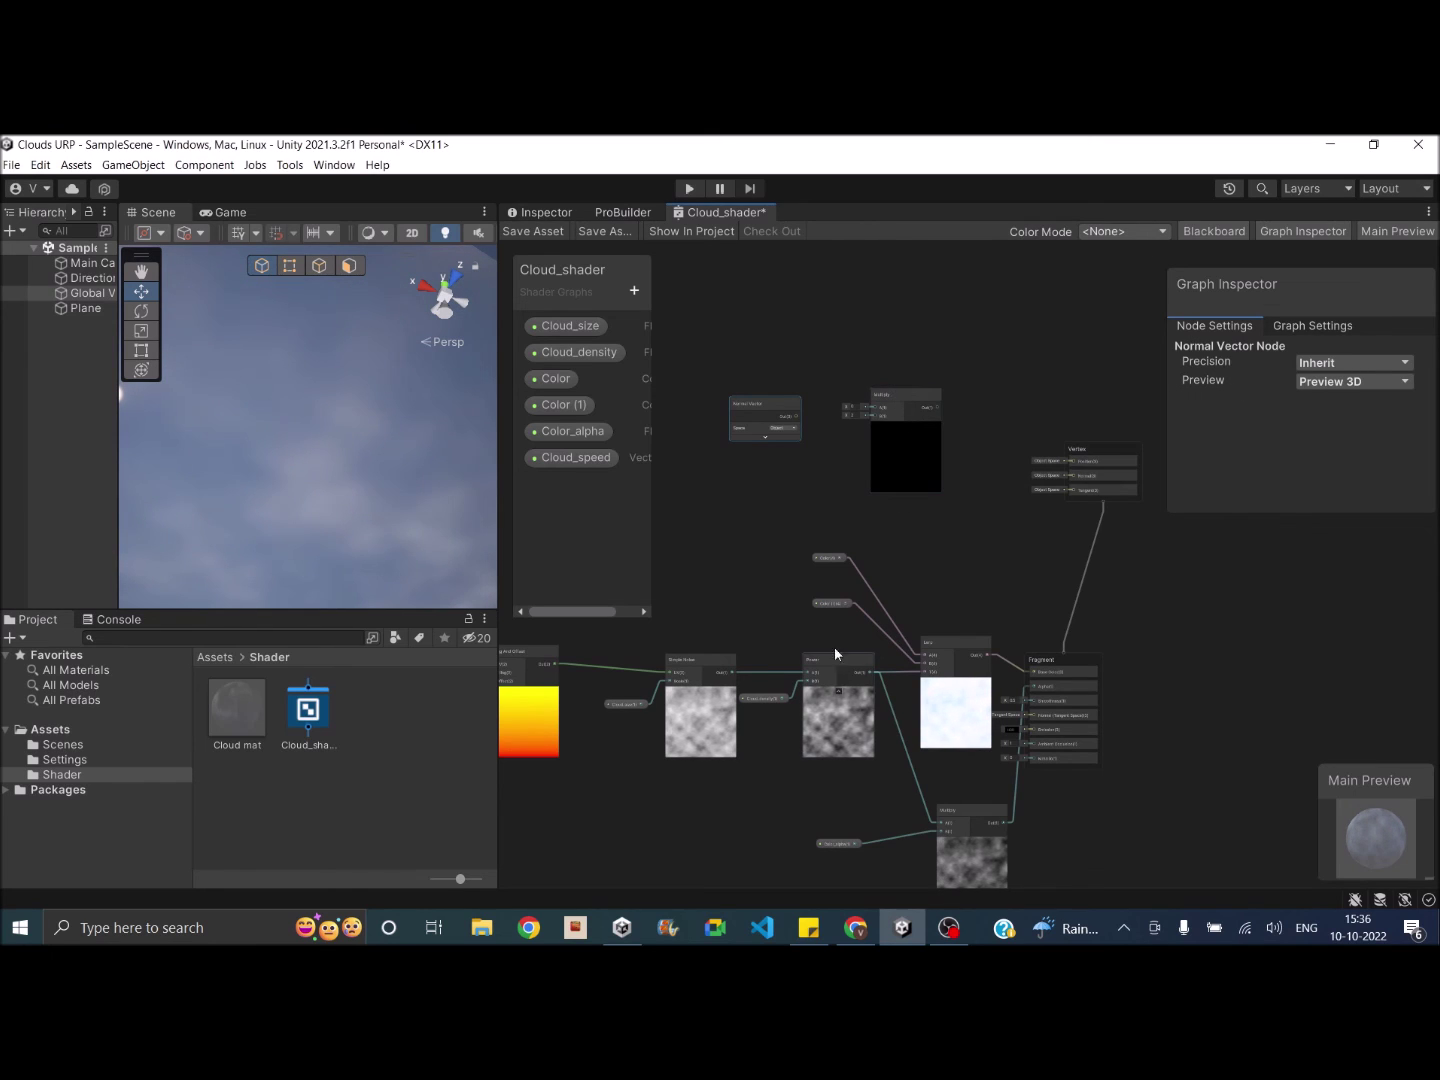
drag(901, 389, 931, 417)
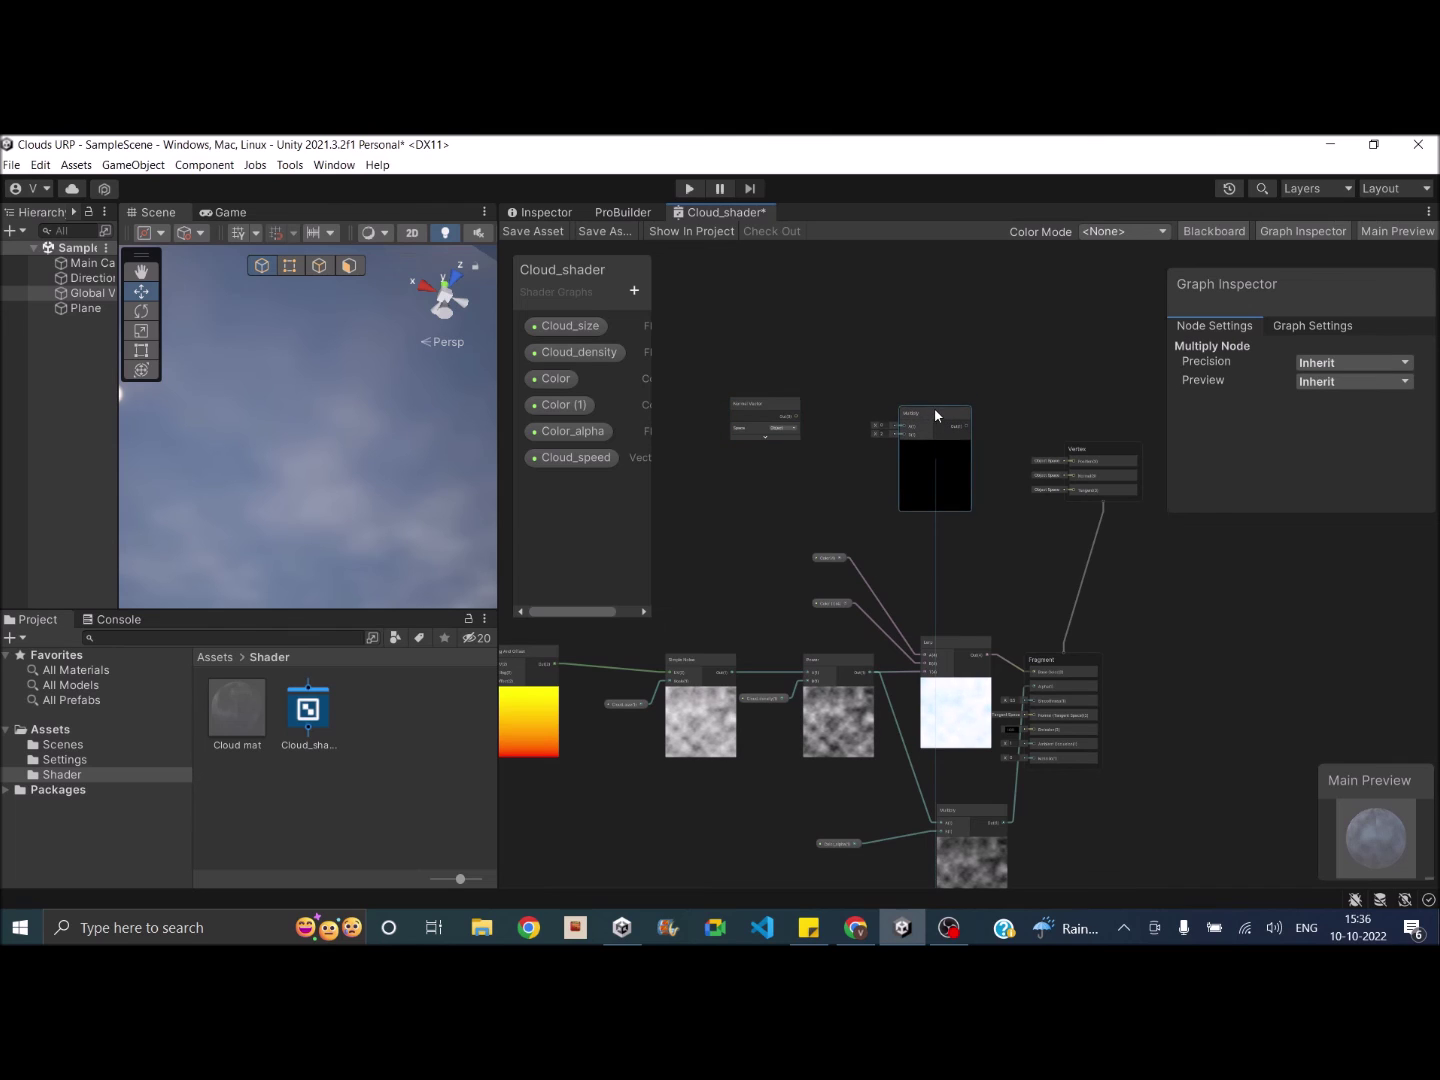
drag(872, 679, 905, 435)
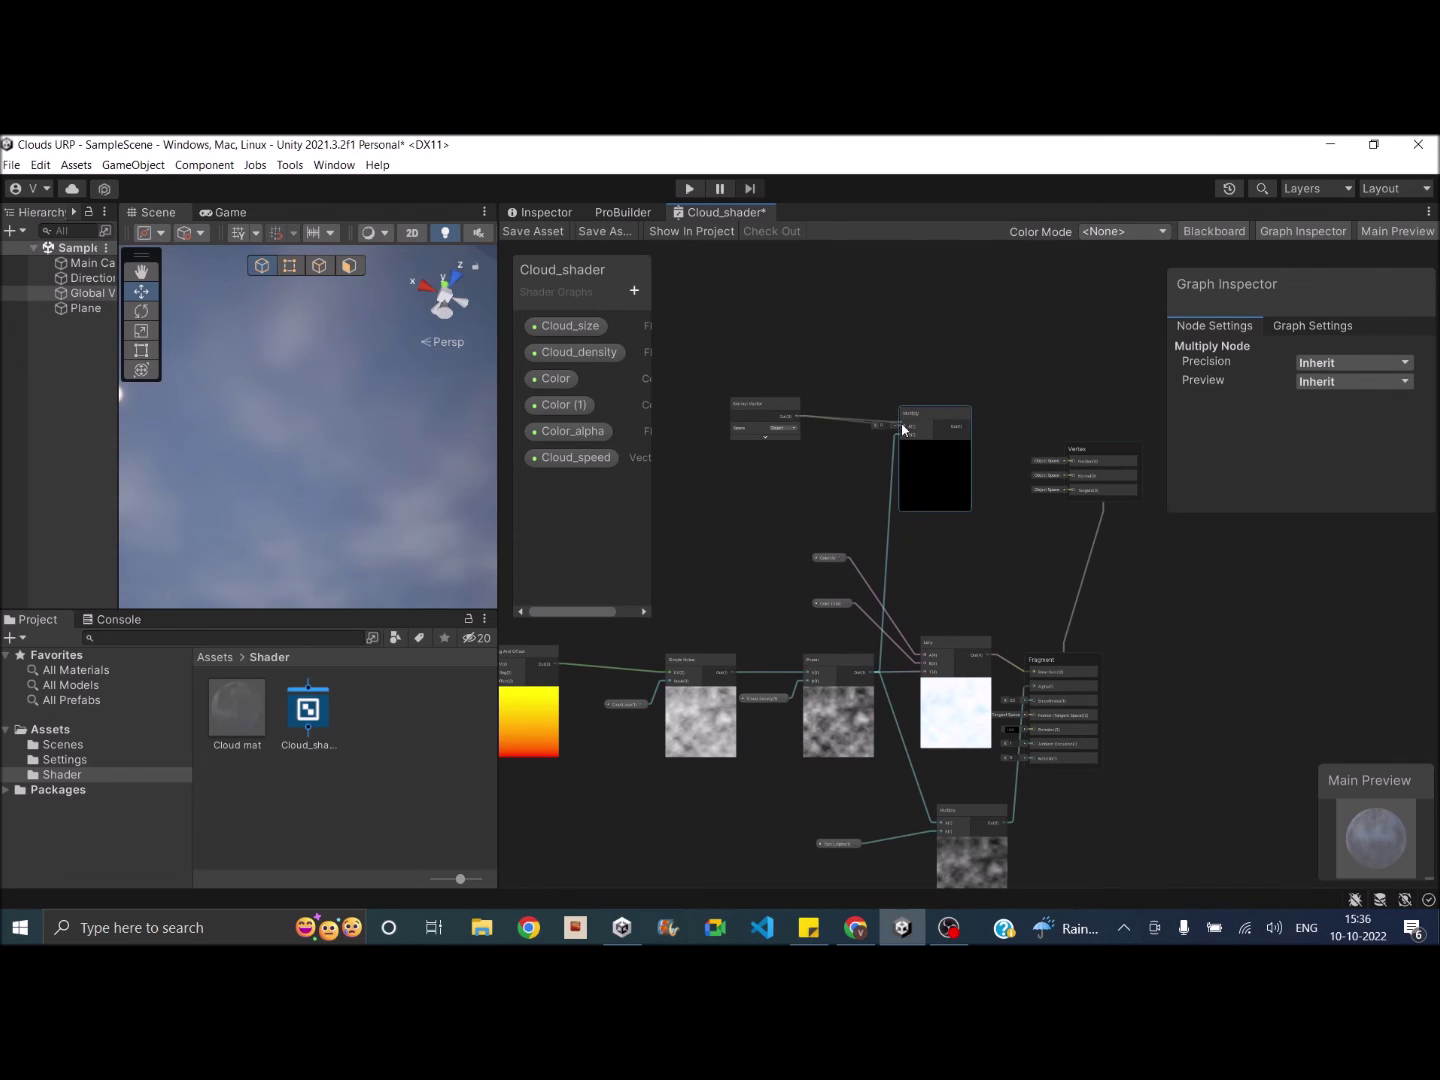
Connect the Normal Vector output to the Multiply node's A input and expand the Normal Vector node's preview.
scroll(1005, 528, down, 1)
scroll(1005, 540, down, 1)
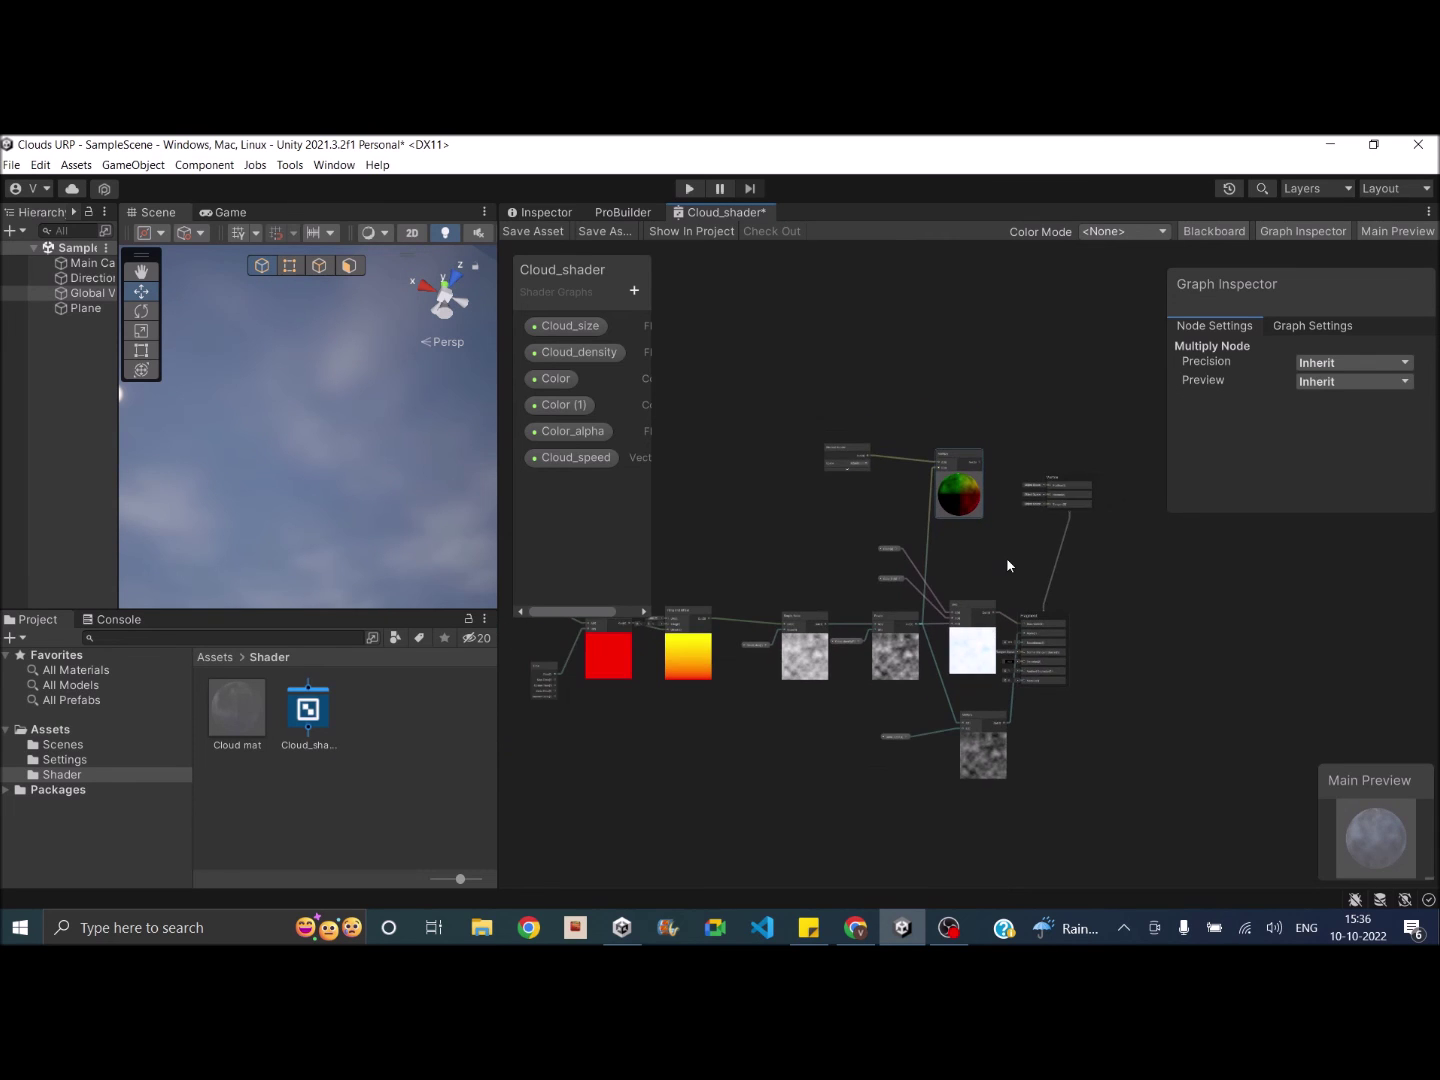
middle_drag(1005, 557, 897, 540)
scroll(849, 491, up, 4)
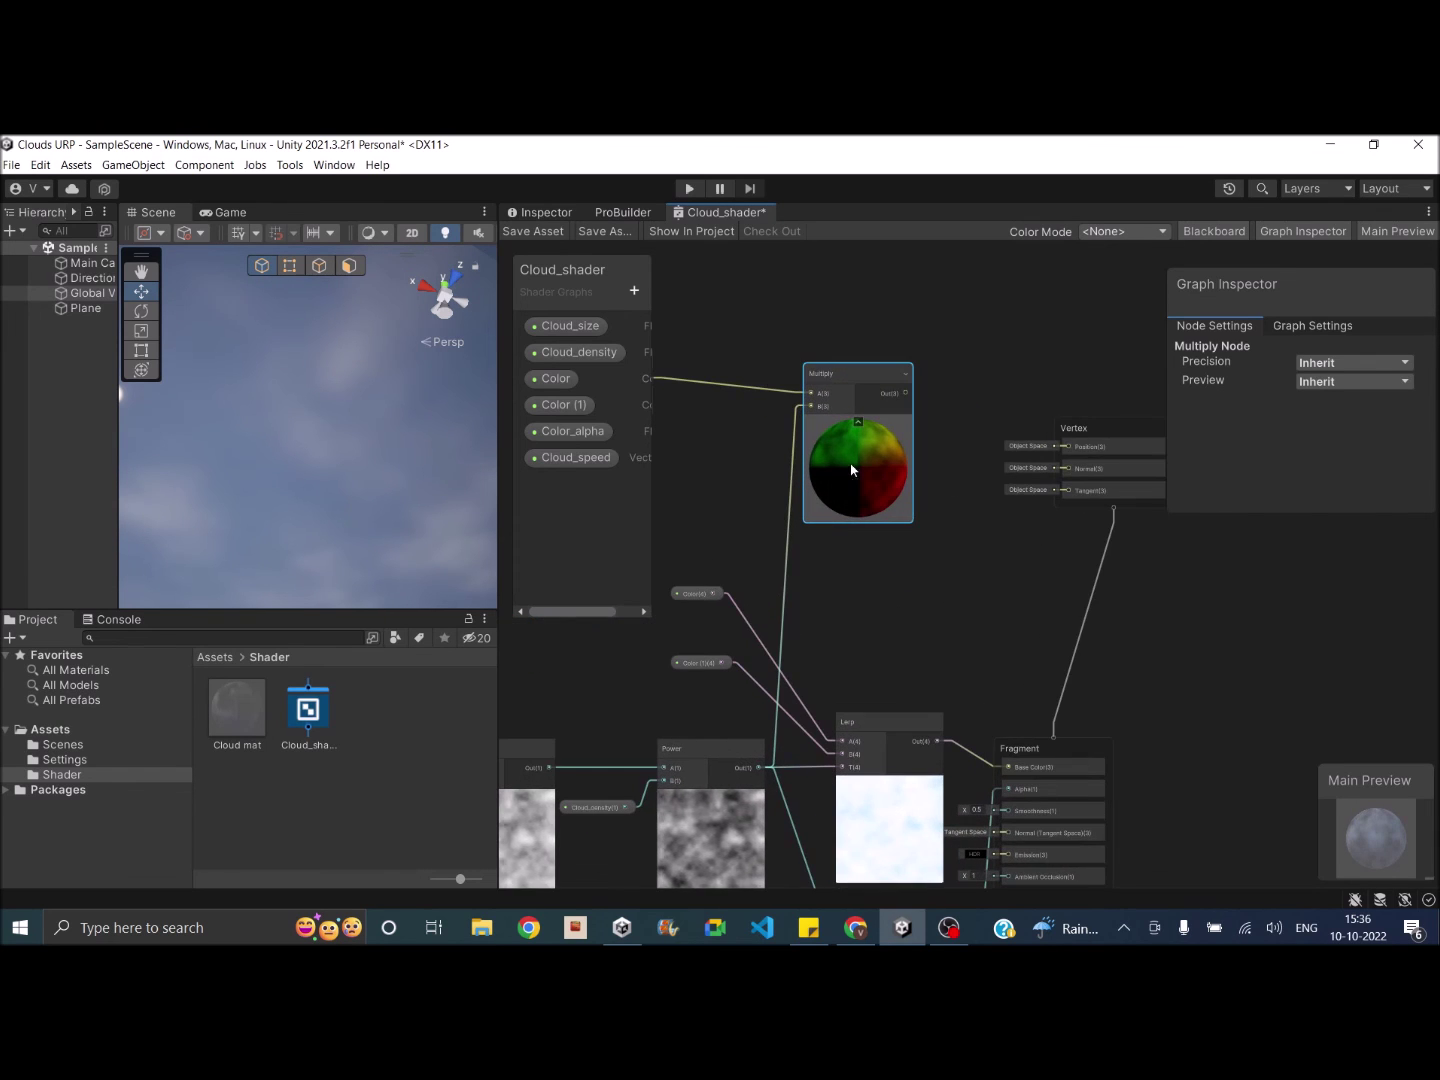
scroll(852, 470, down, 2)
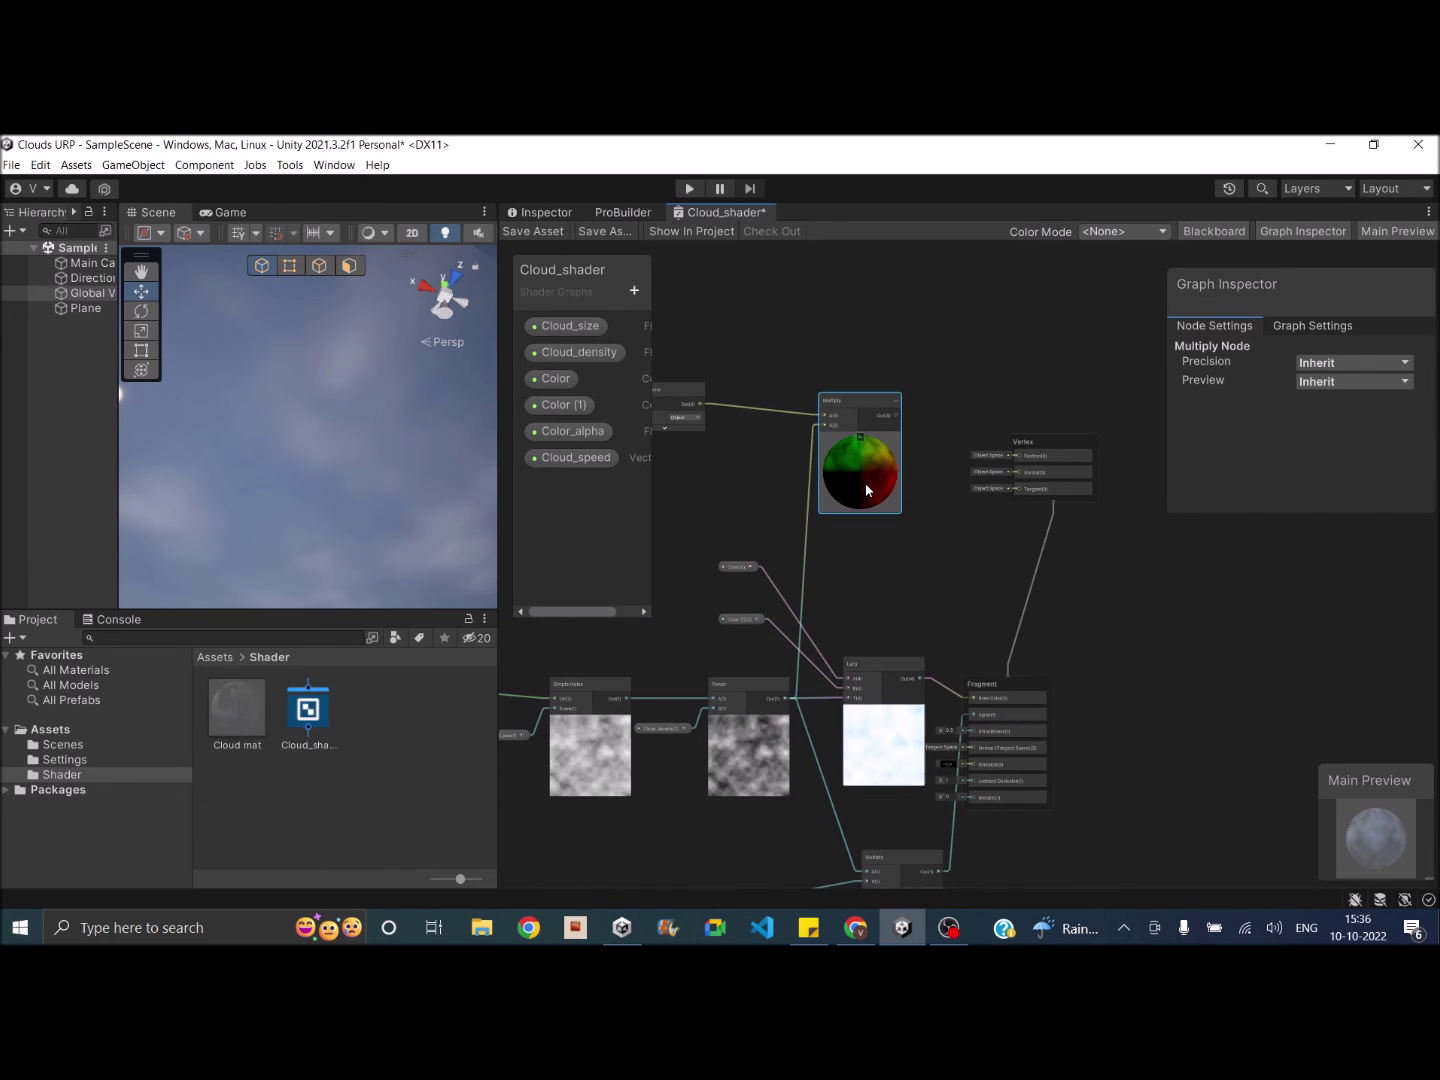
click(664, 428)
scroll(693, 484, down, 1)
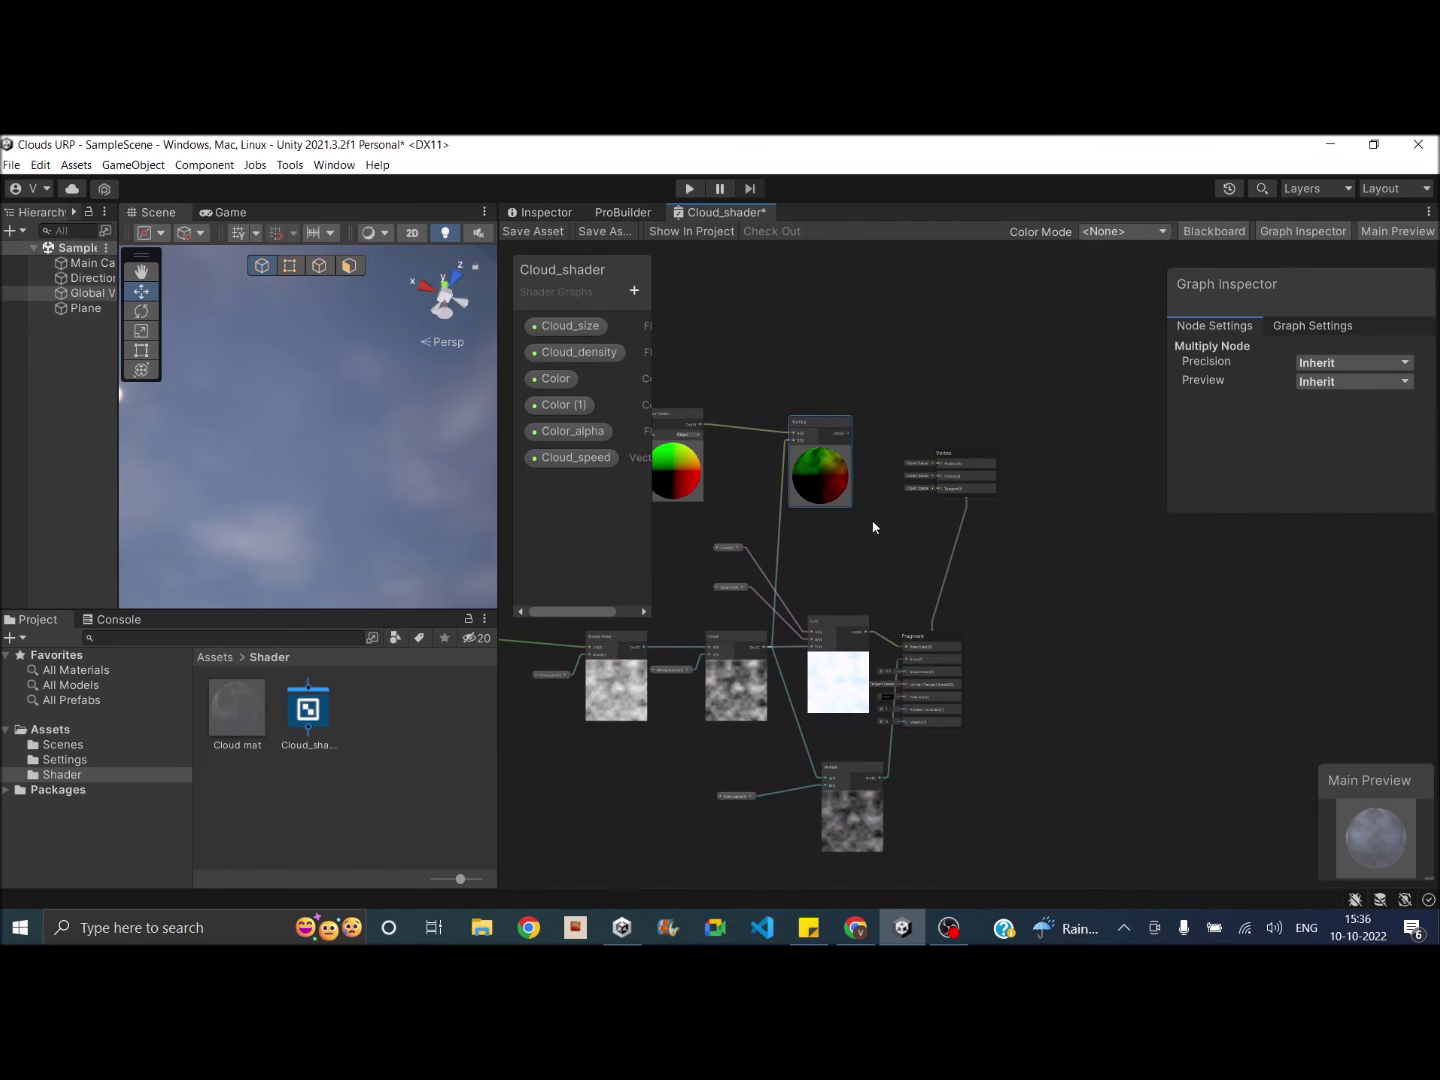
Move the Vertex block farther away from the Multiply node to make room for another node between them.
scroll(757, 471, down, 1)
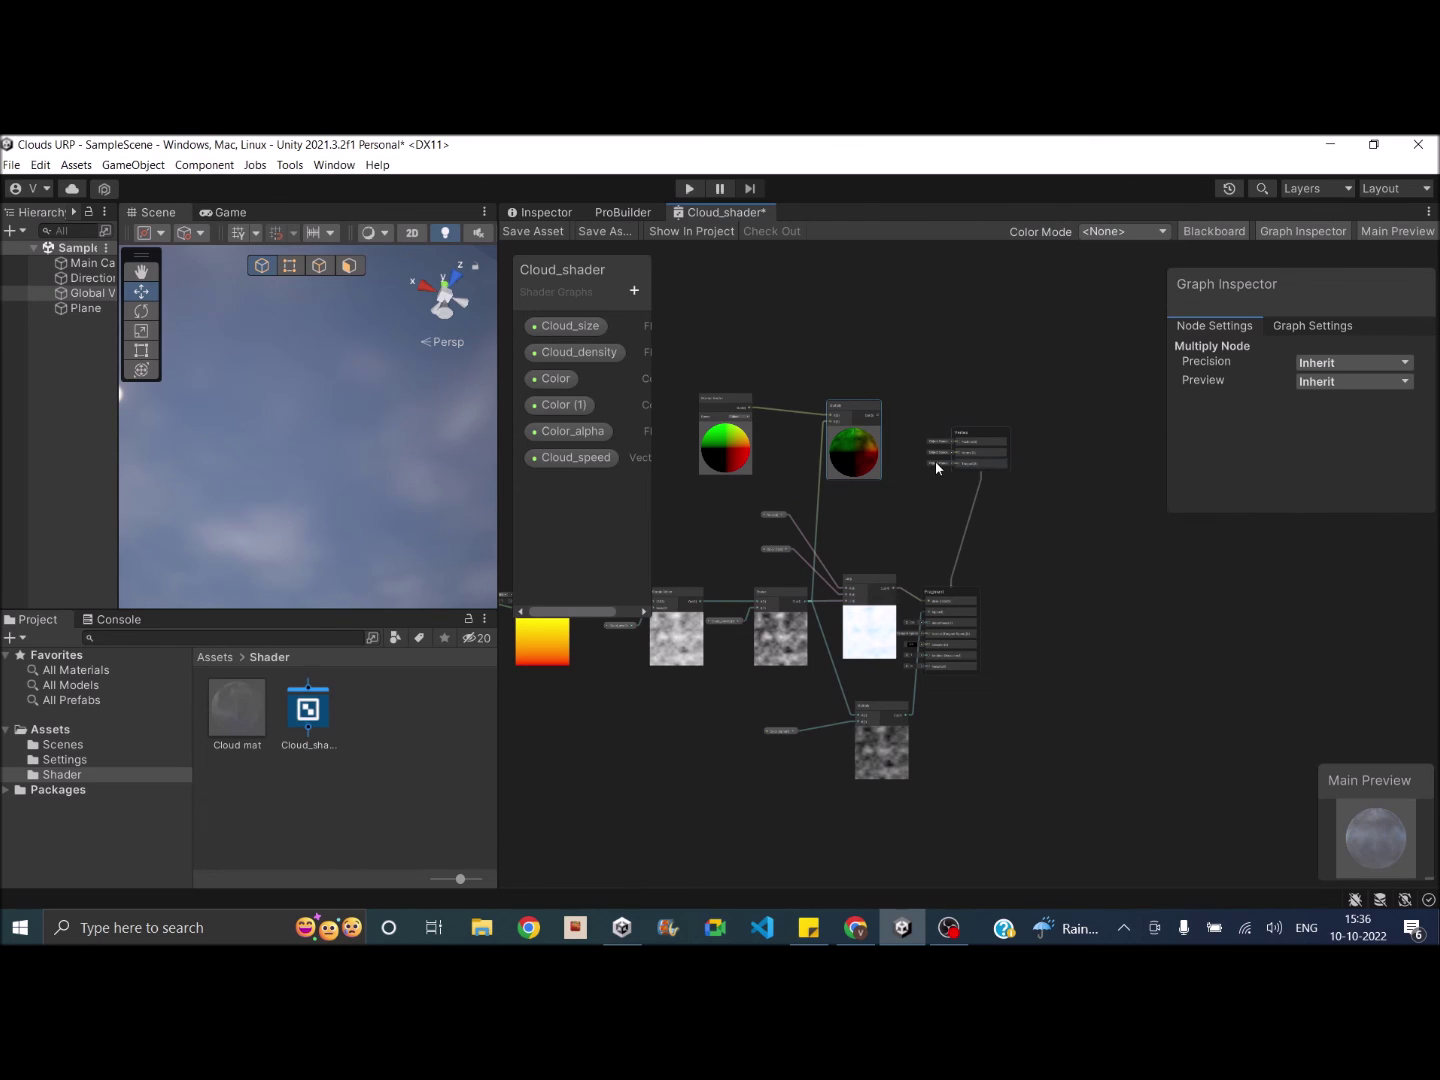
scroll(955, 454, up, 3)
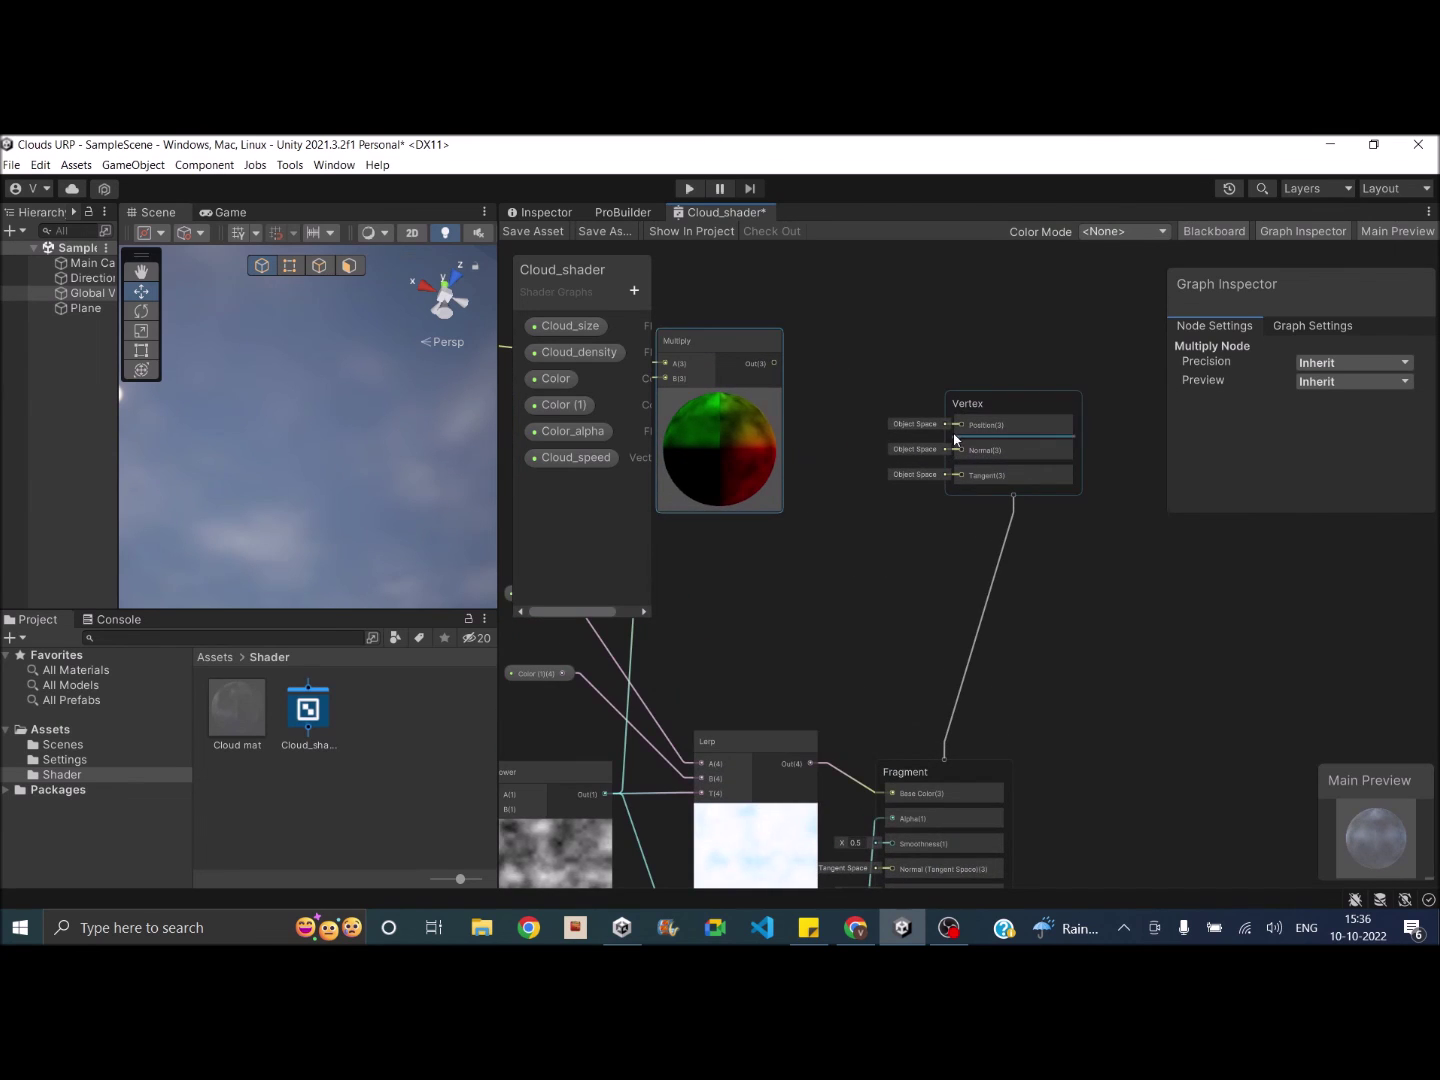
scroll(949, 470, down, 3)
drag(982, 421, 1121, 418)
scroll(894, 508, down, 2)
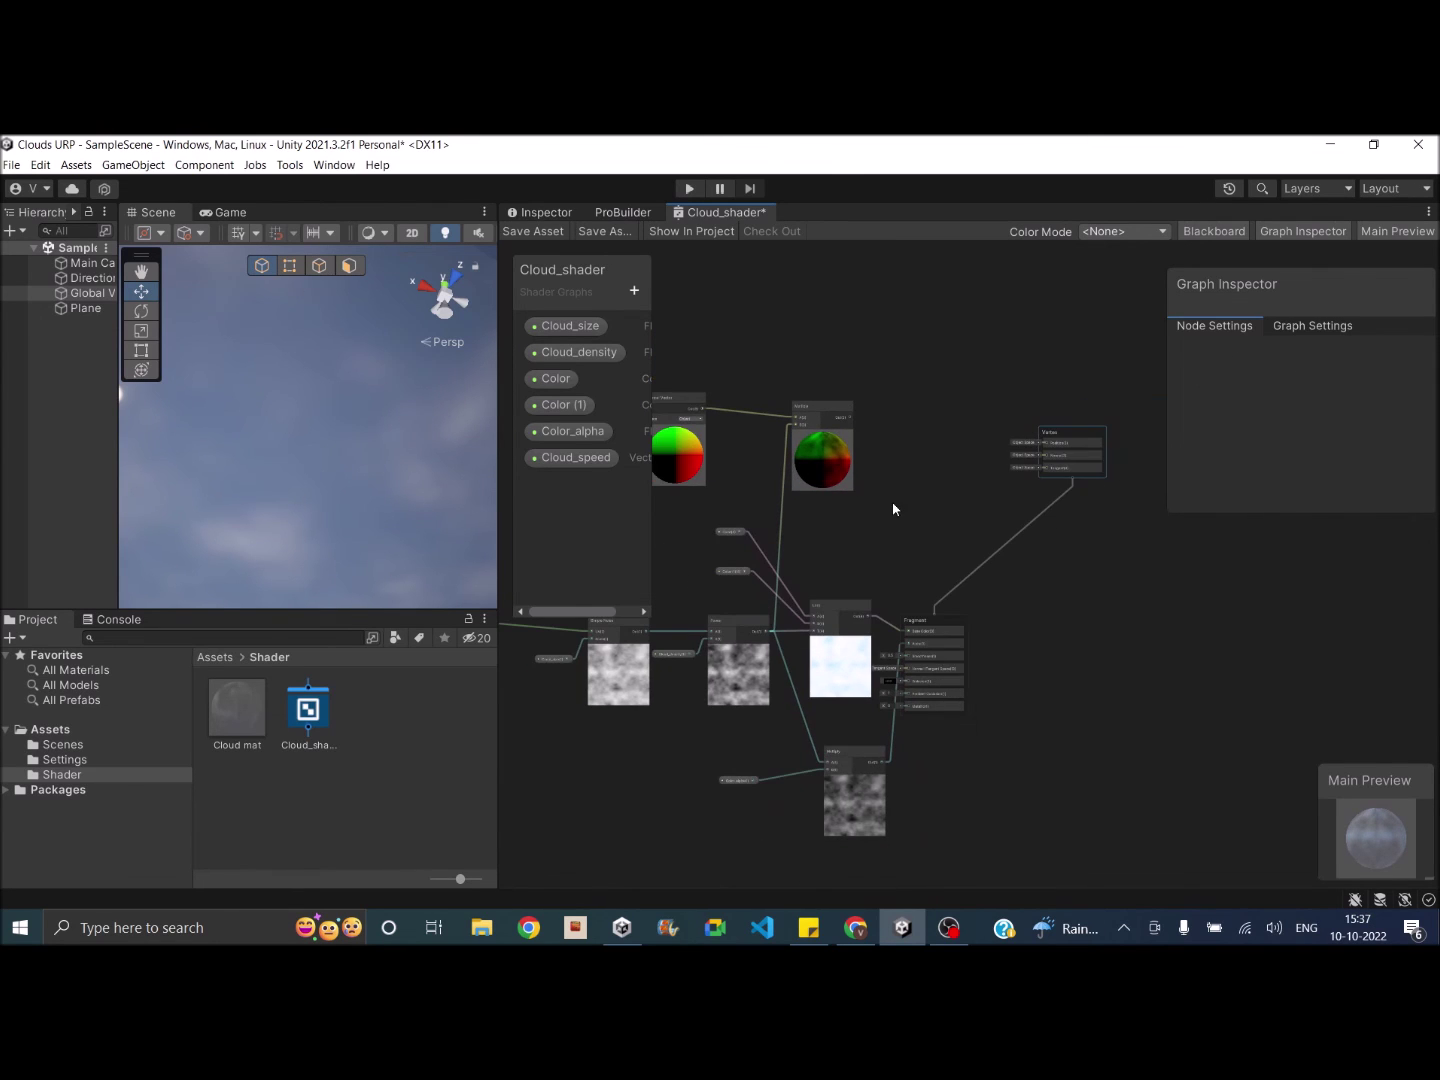
Add a second Multiply node before the Vertex block and connect the first Multiply node's output to its A input.
right_click(910, 443)
click(945, 454)
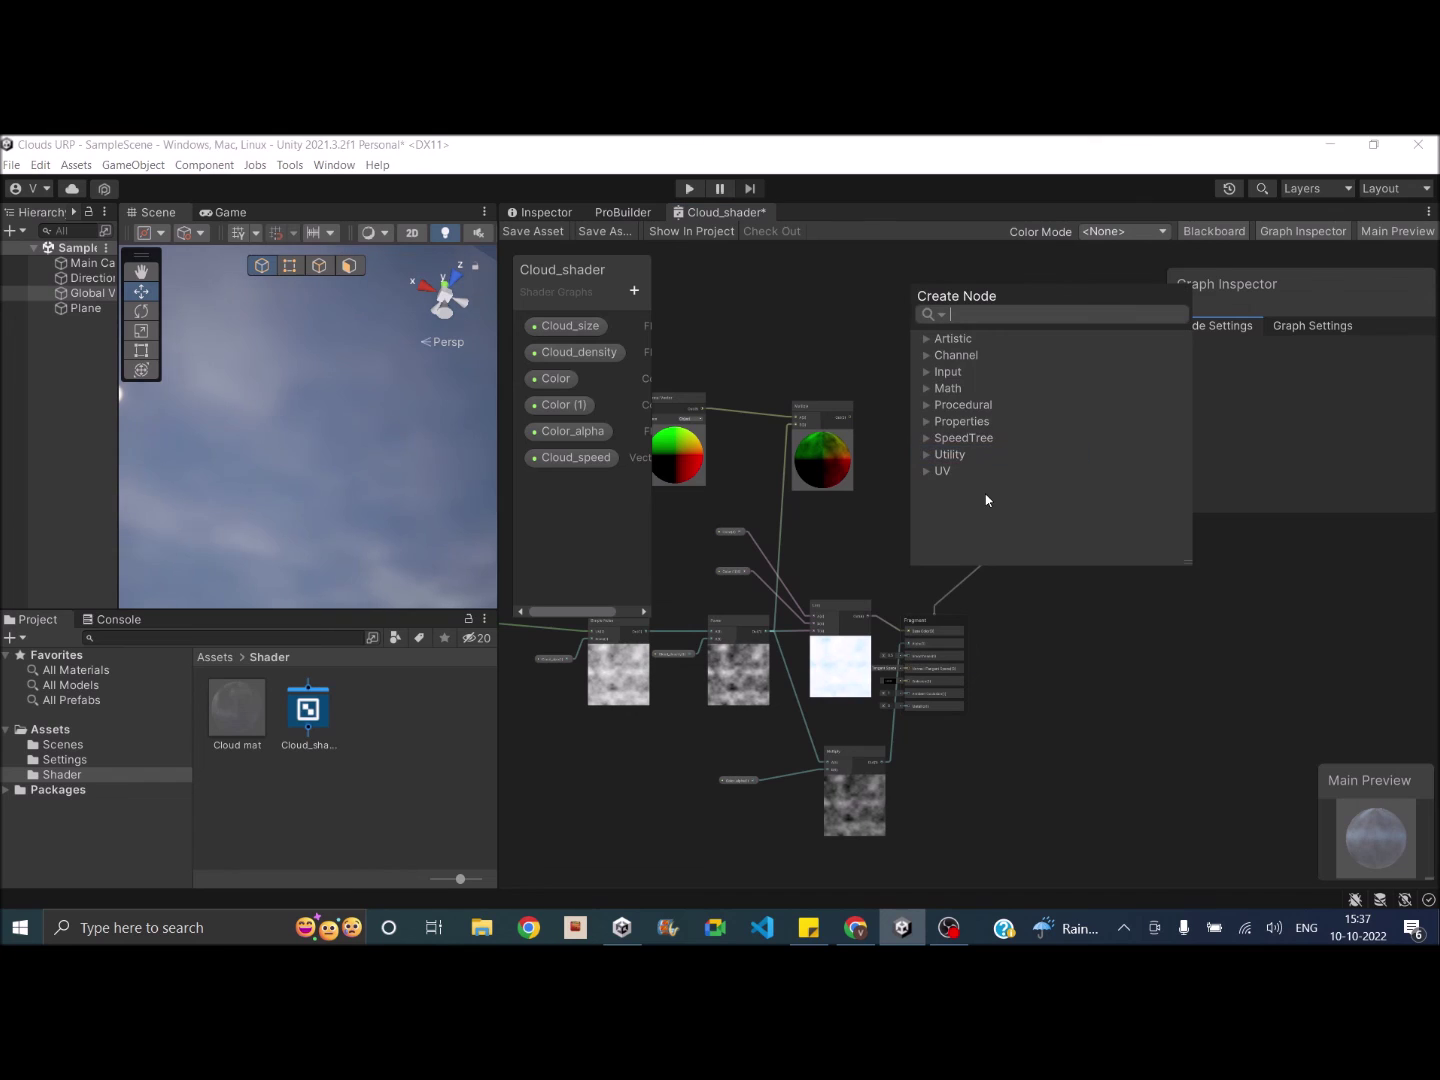
text(mul)
key(Return)
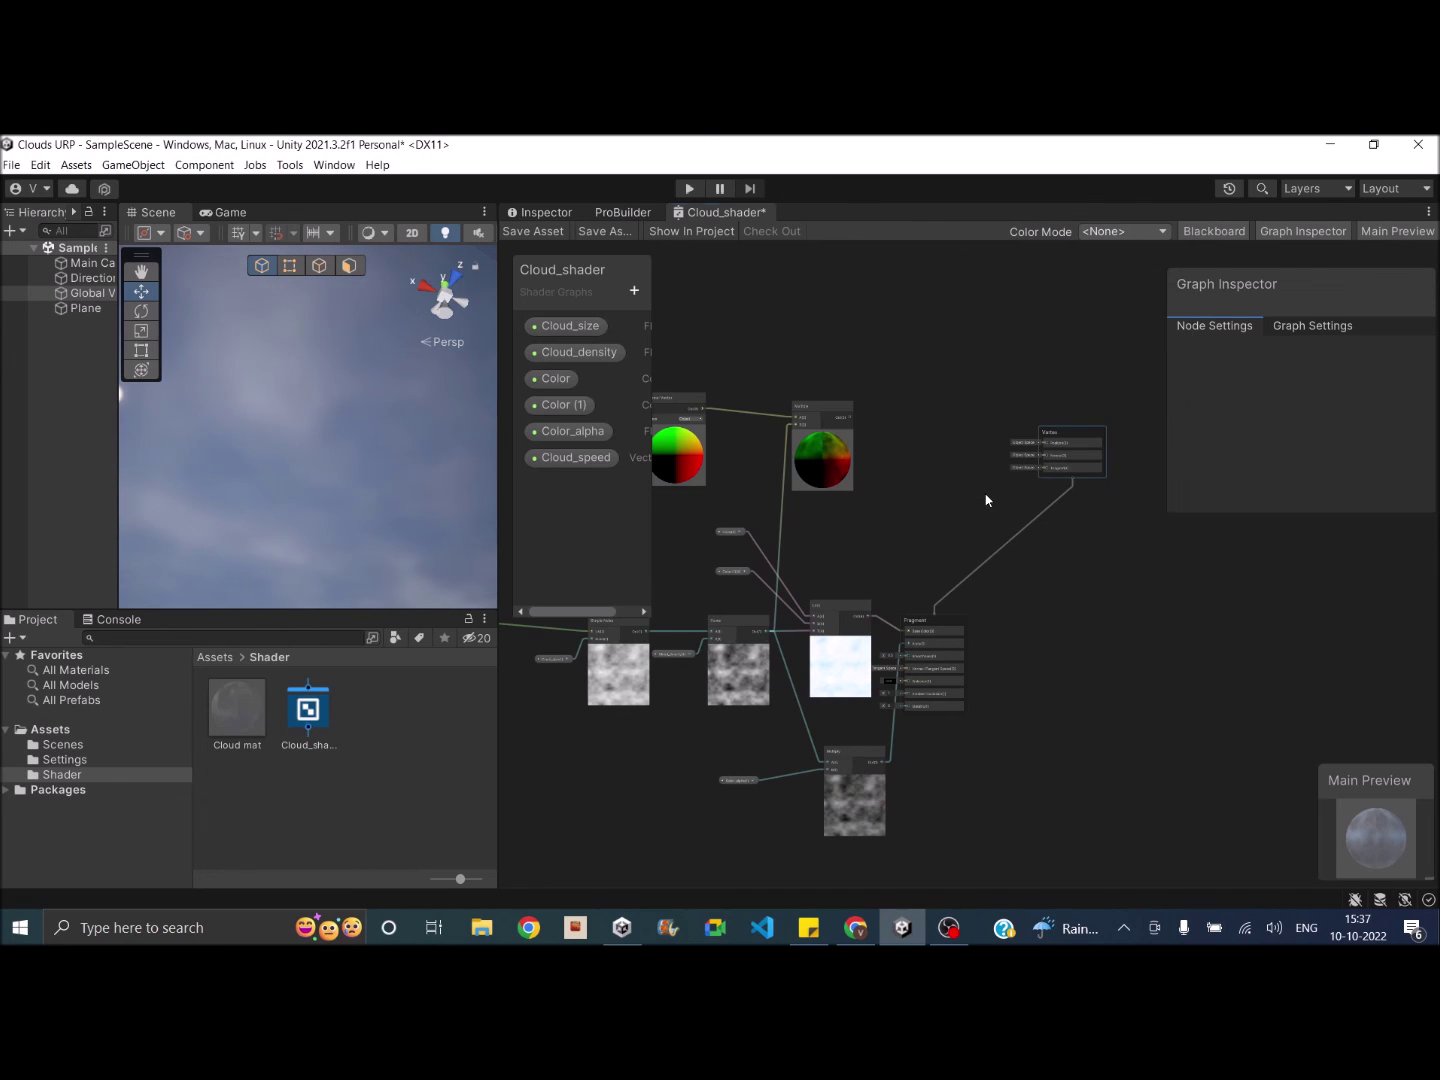
drag(922, 472, 847, 418)
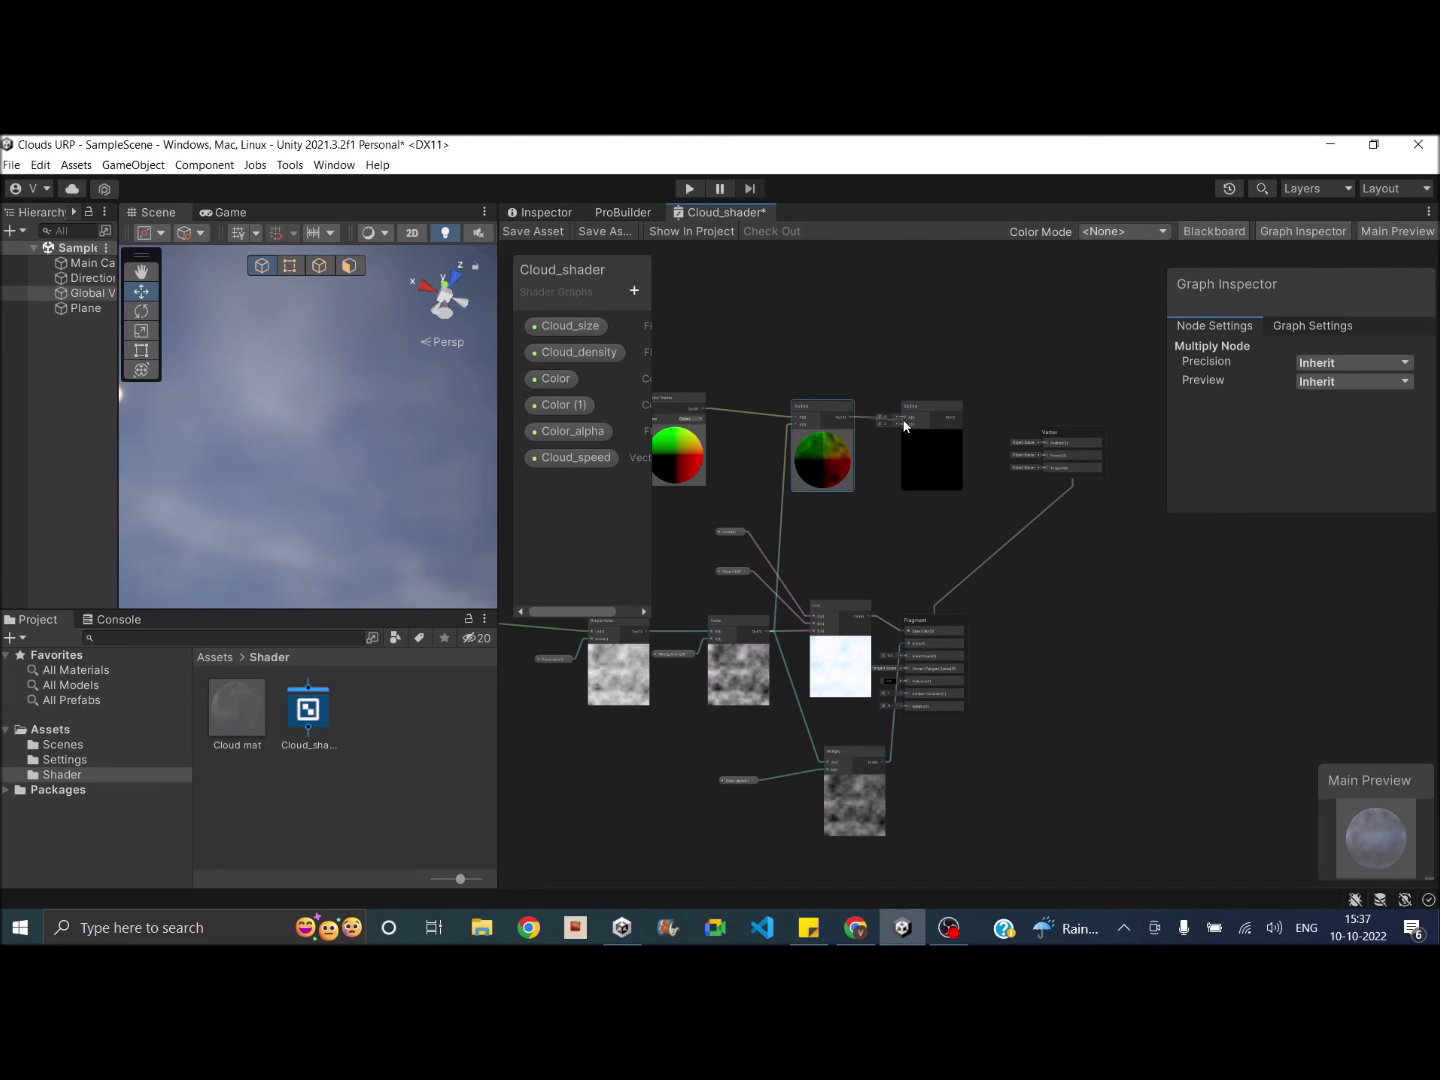
Create a Vector 3 property named Cloud_height and connect it to the second Multiply node's B input.
scroll(883, 437, up, 3)
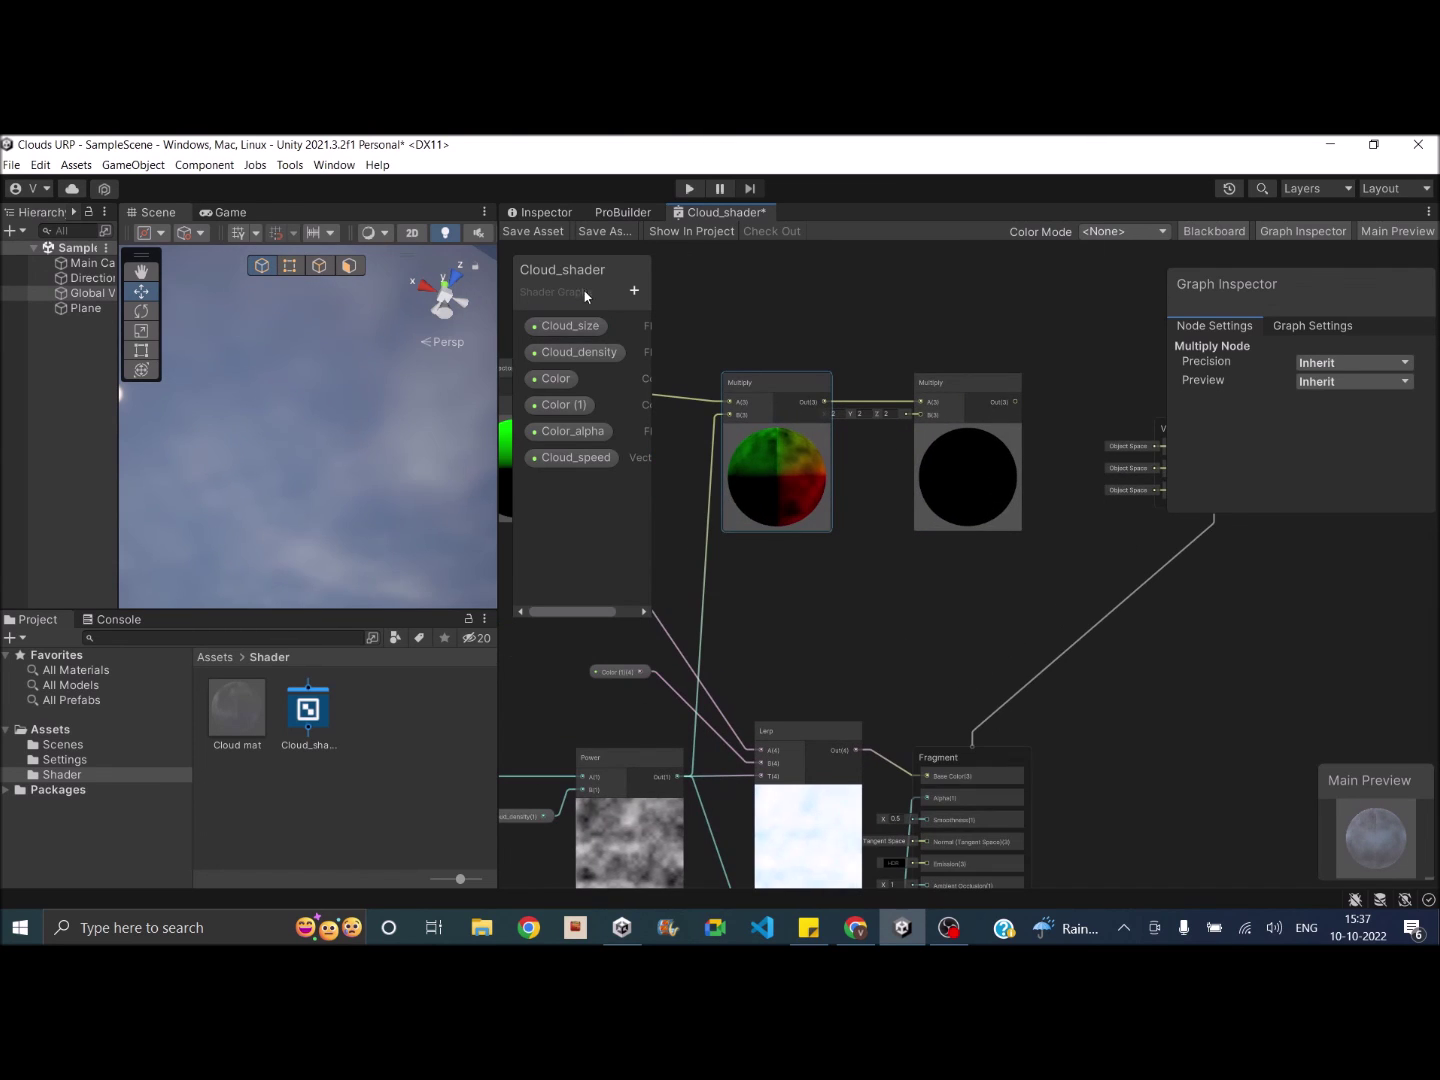
click(634, 290)
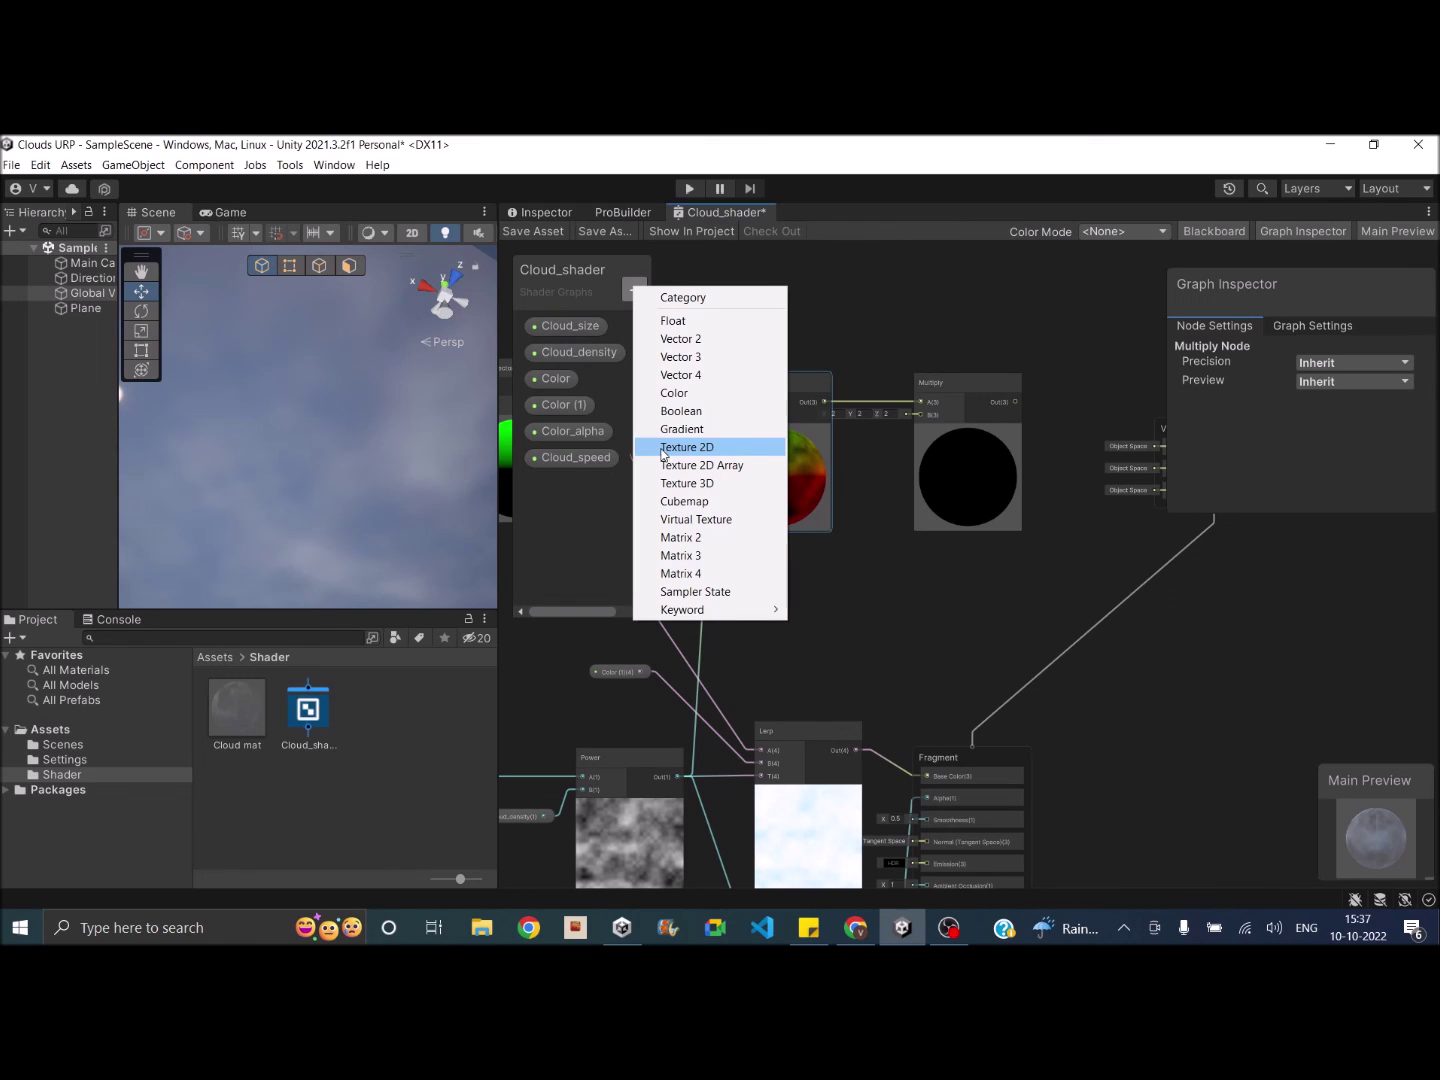
click(680, 357)
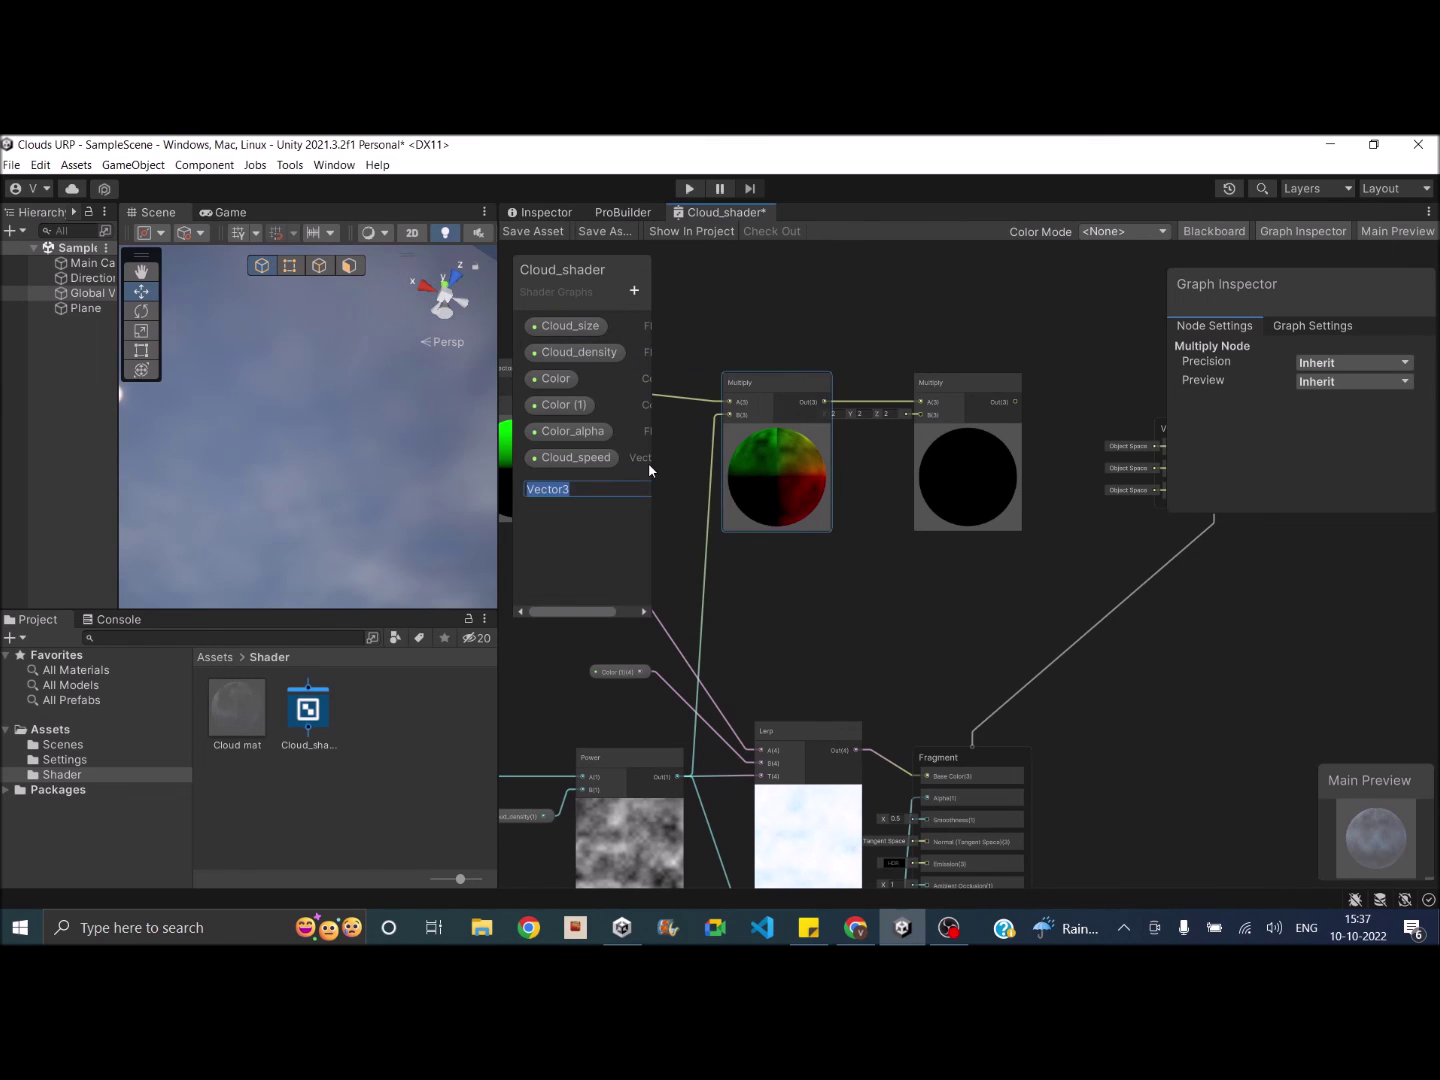
text(Clou)
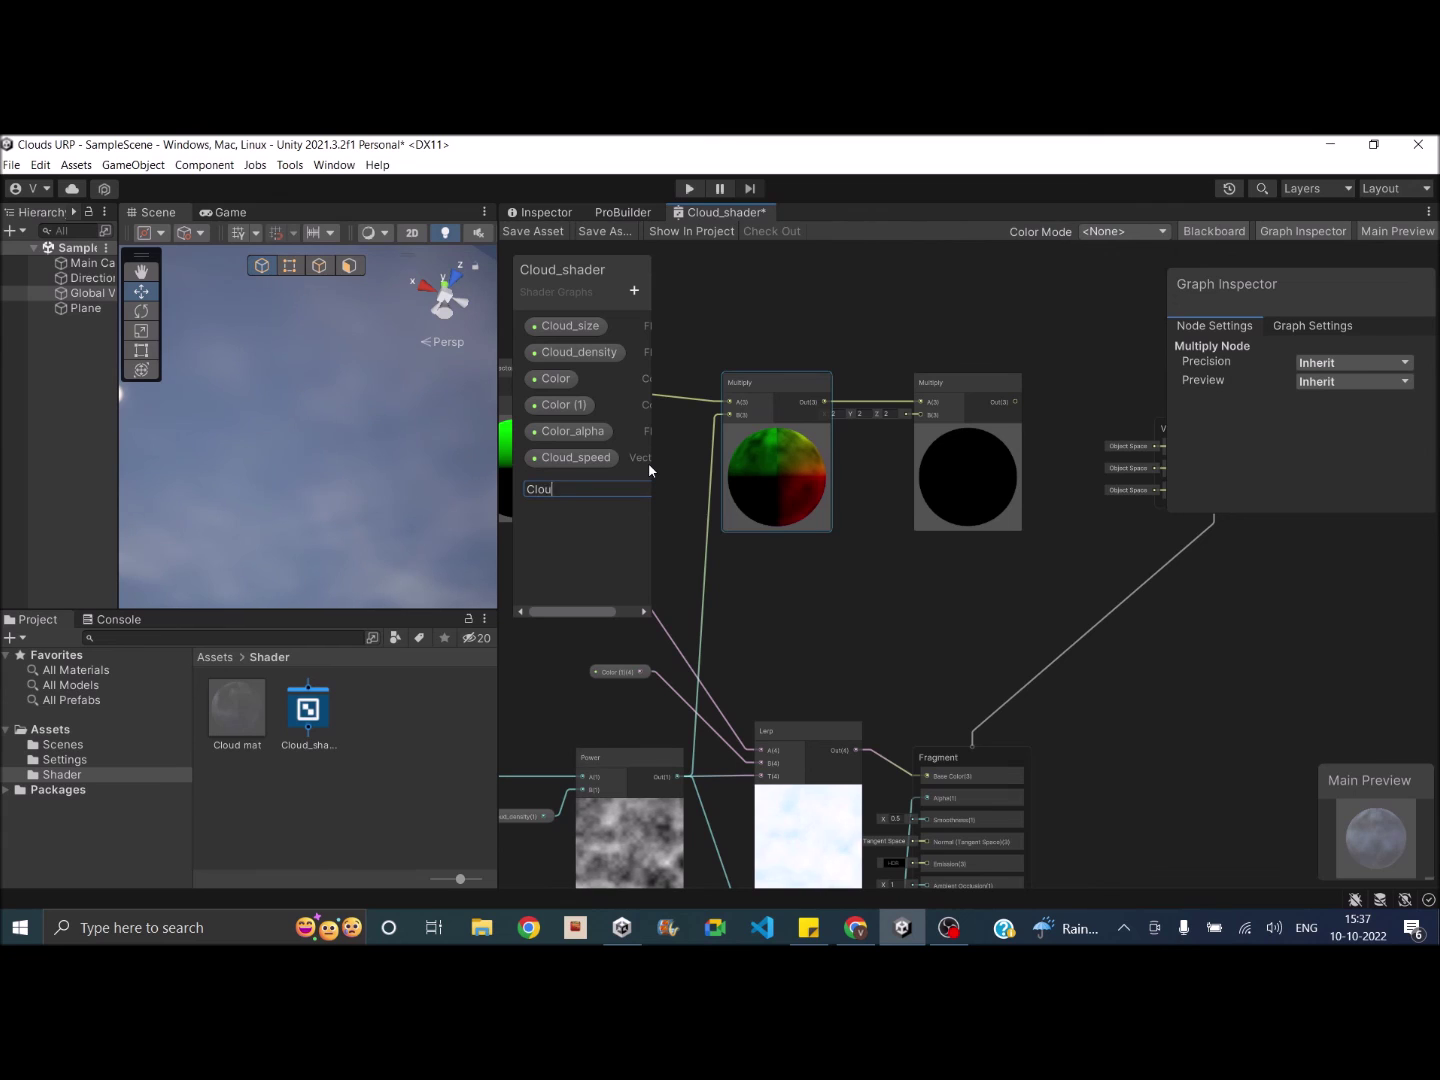
text(d_height)
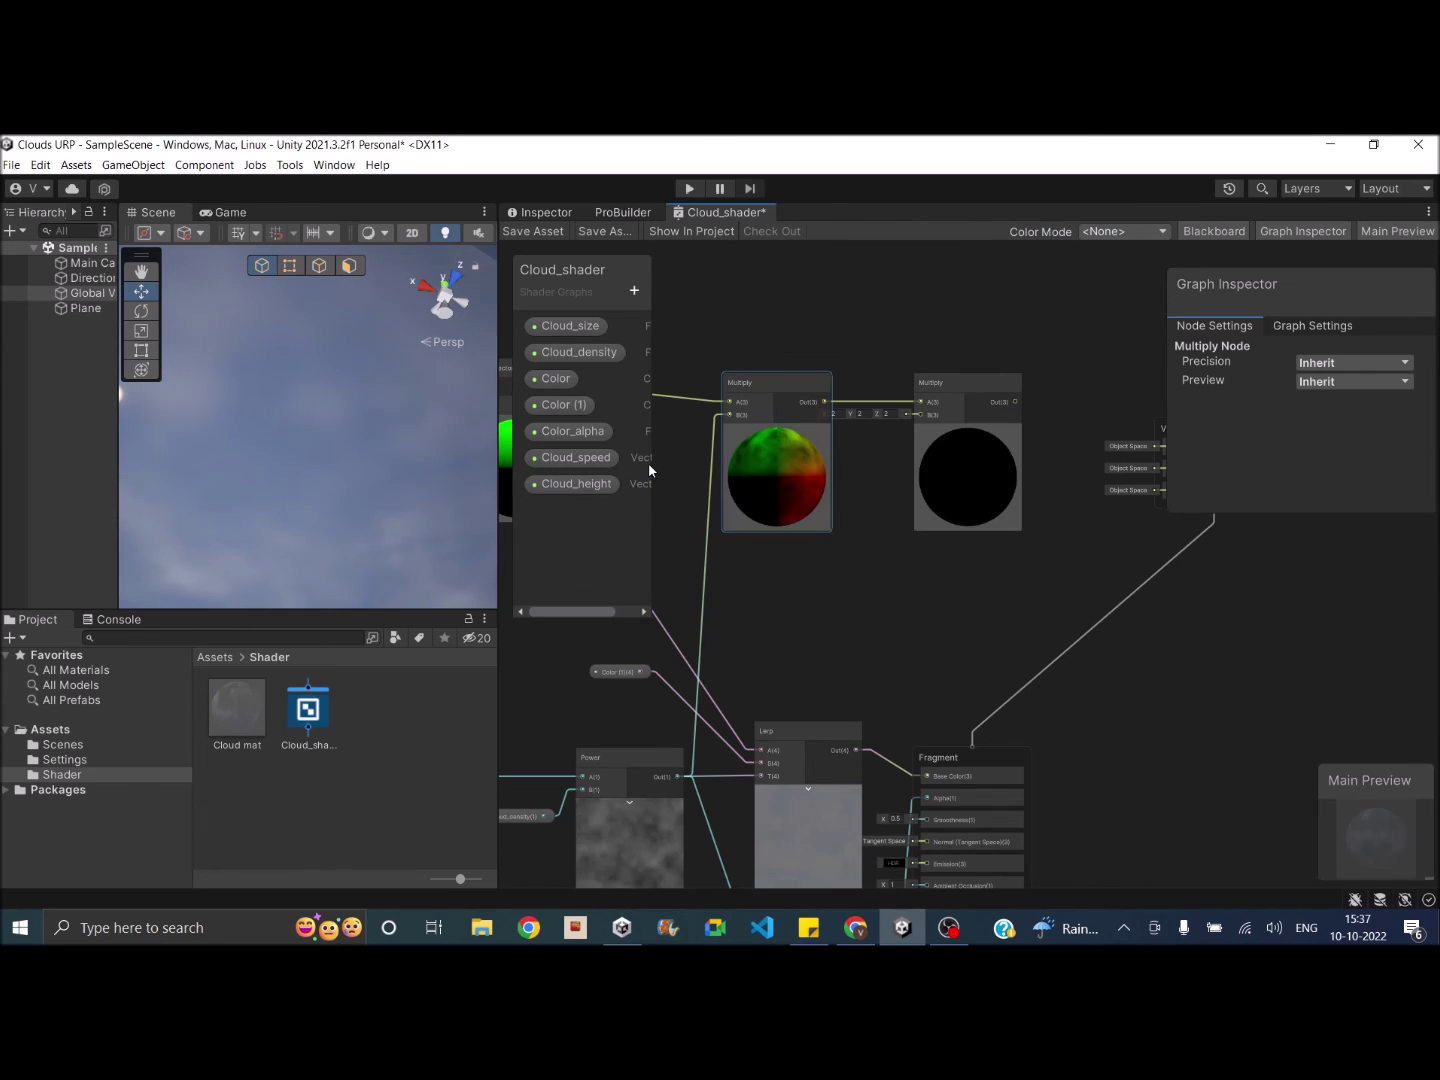
key(Return)
drag(588, 490, 879, 444)
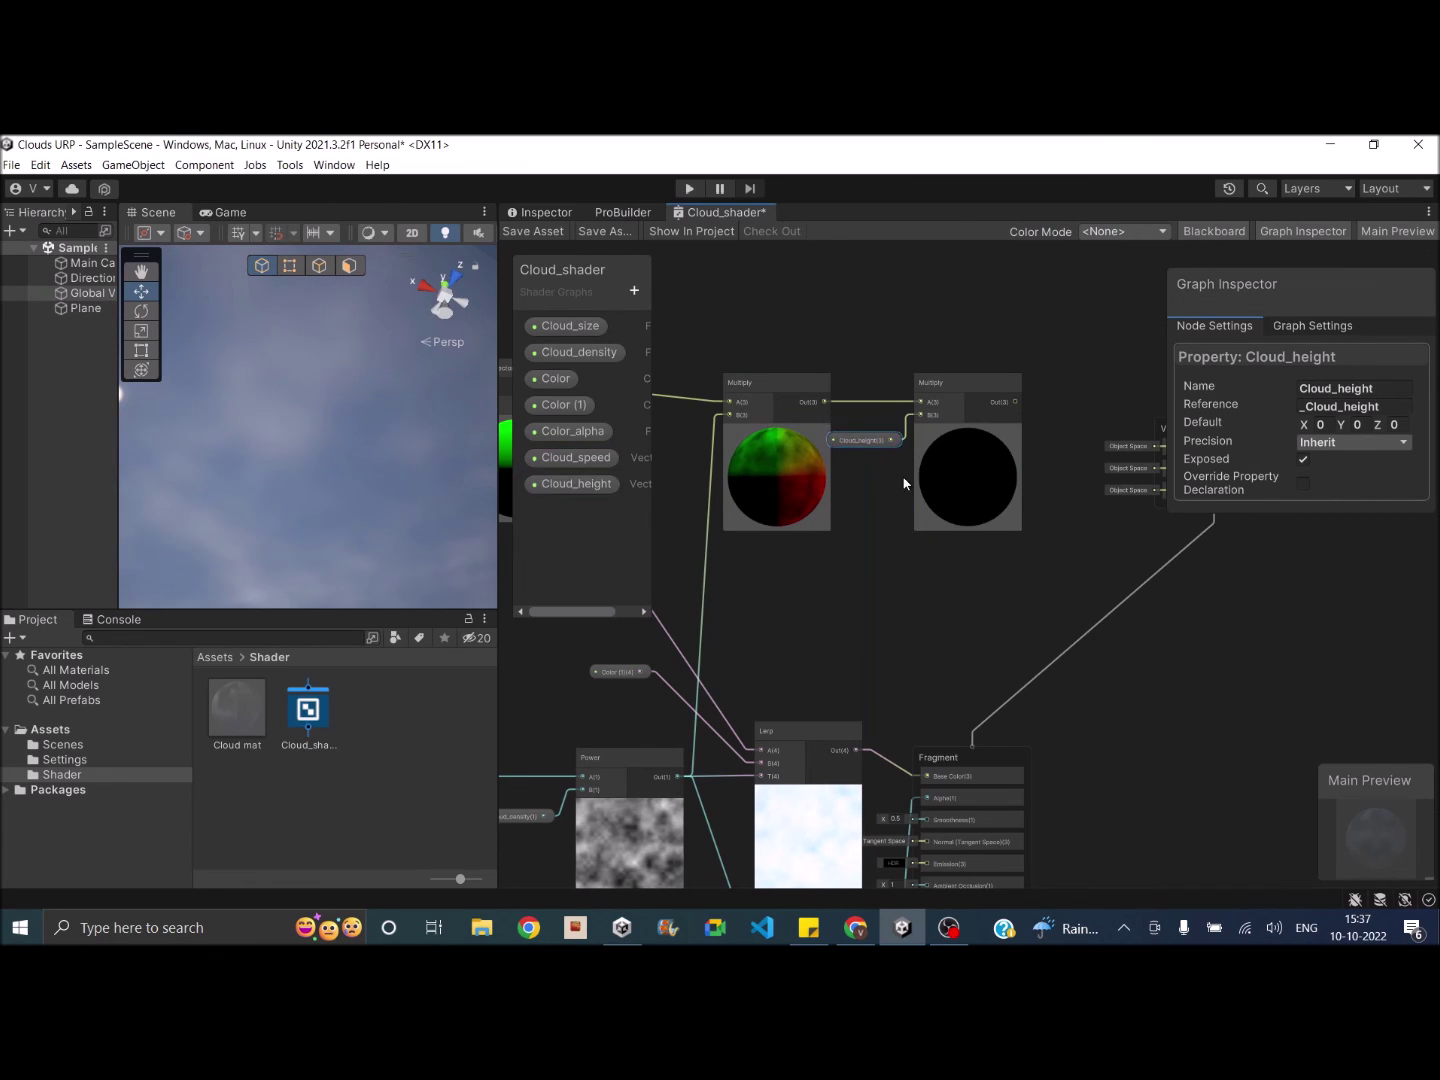
Add a Position node and place it directly above the second Multiply node.
scroll(905, 480, down, 4)
right_click(701, 349)
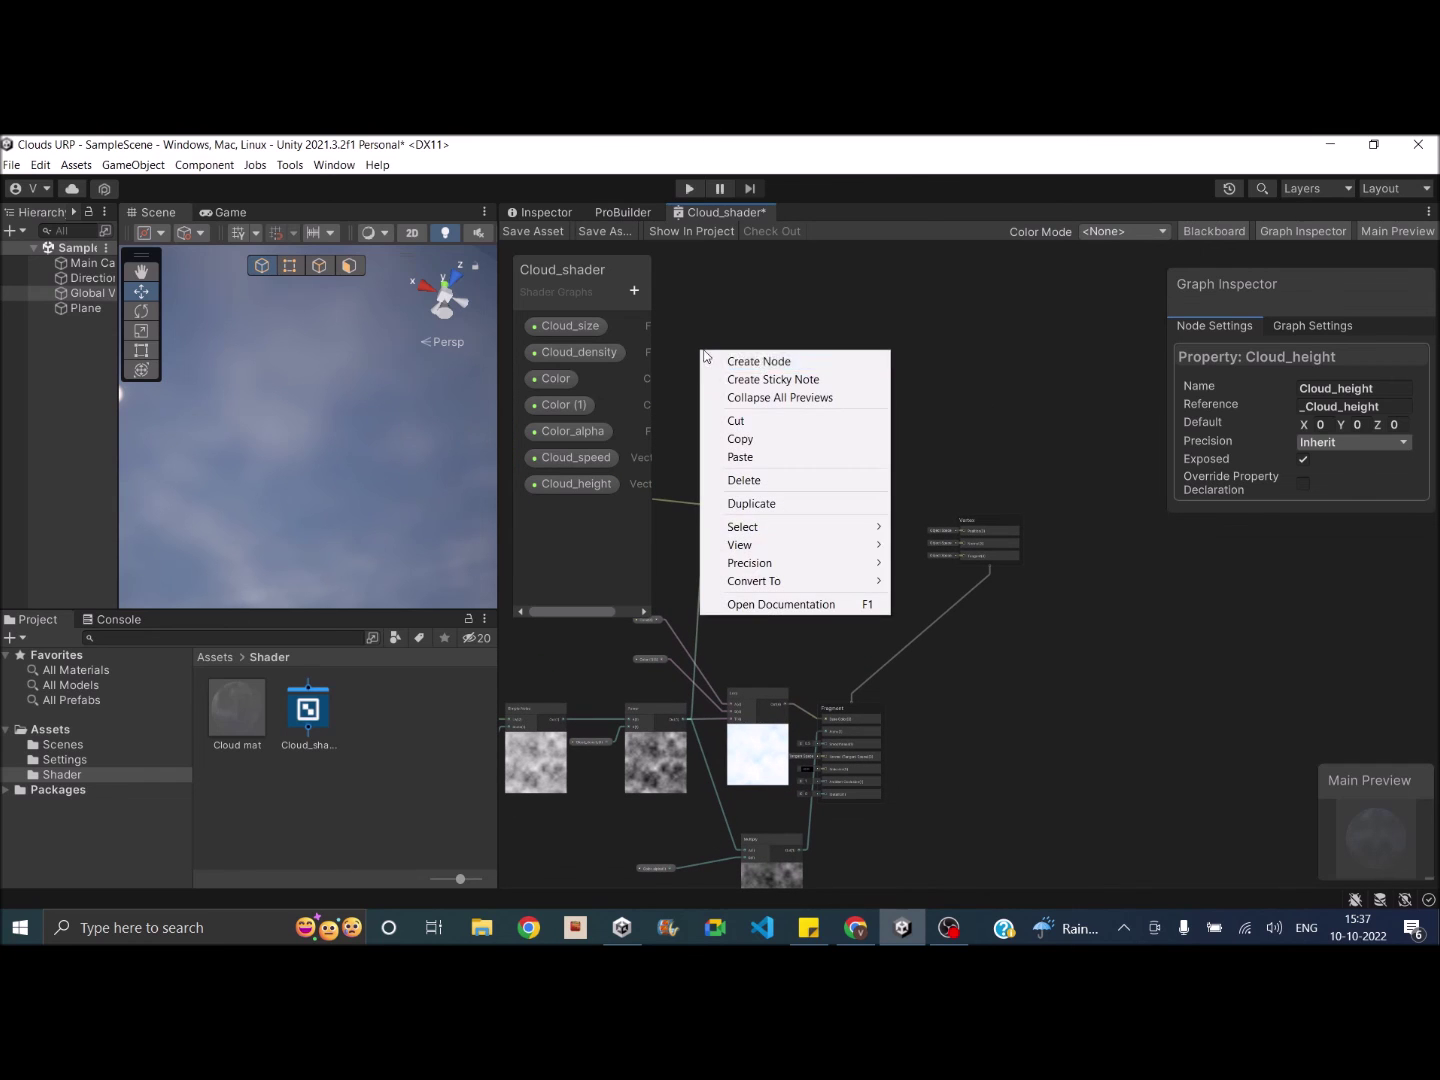
click(752, 364)
text(posit)
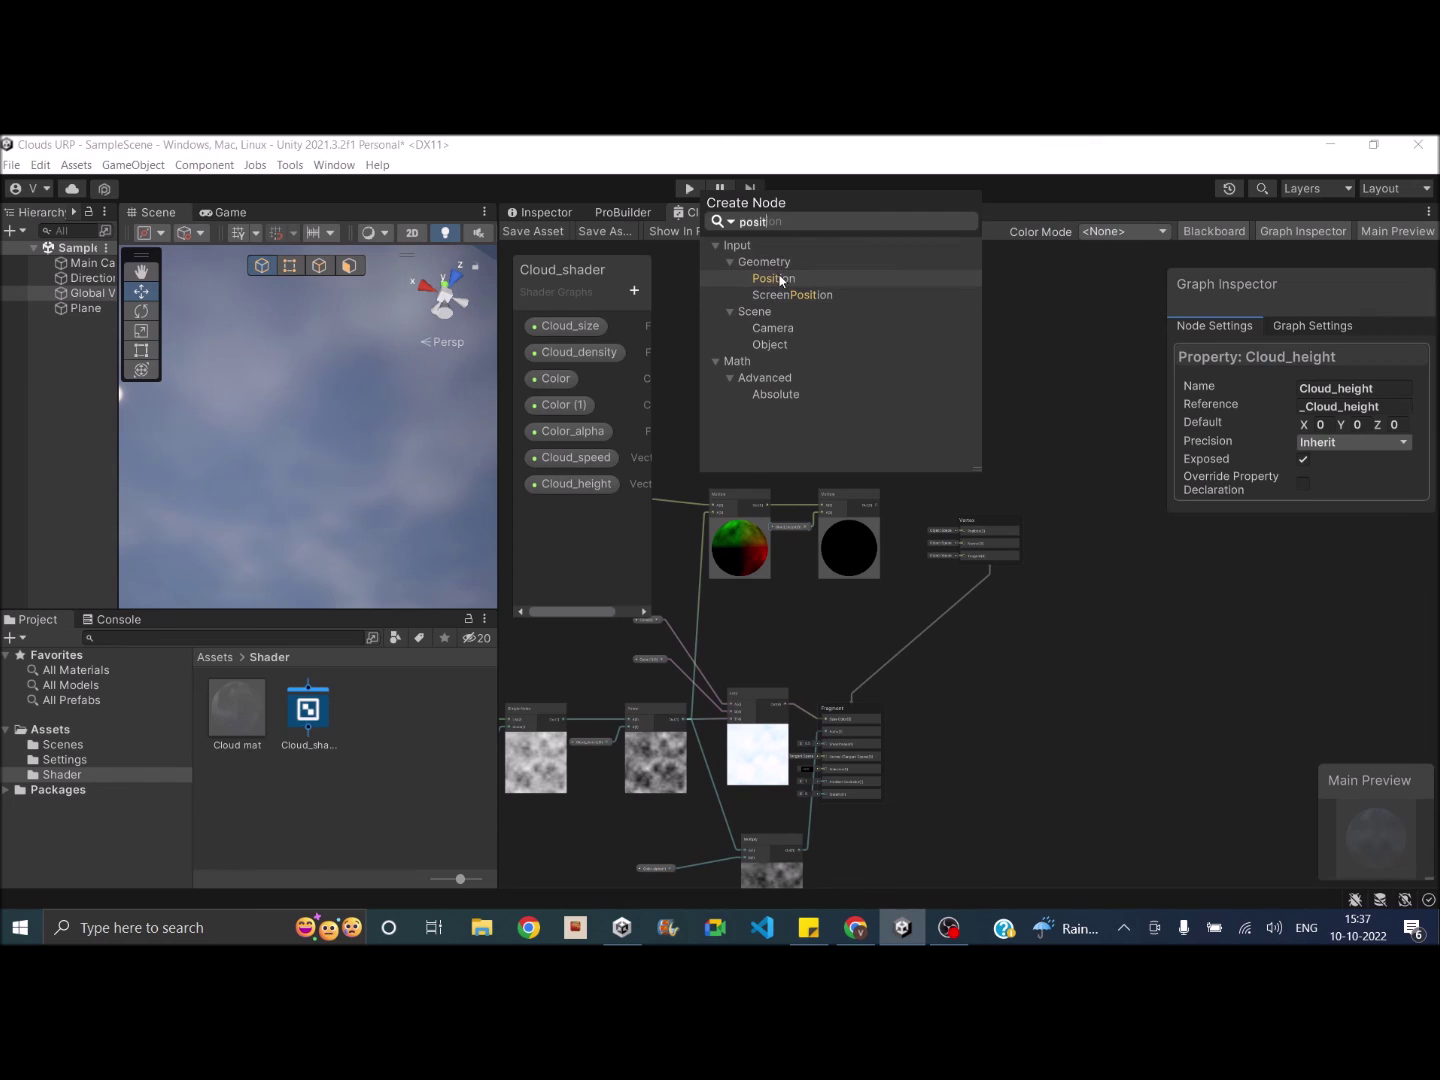
click(780, 280)
drag(722, 376, 833, 363)
Shift the Vertex block away, insert an Add node before it, and connect the second Multiply output to its B input.
drag(980, 522, 1116, 434)
right_click(959, 402)
click(1020, 418)
text(add)
click(1045, 325)
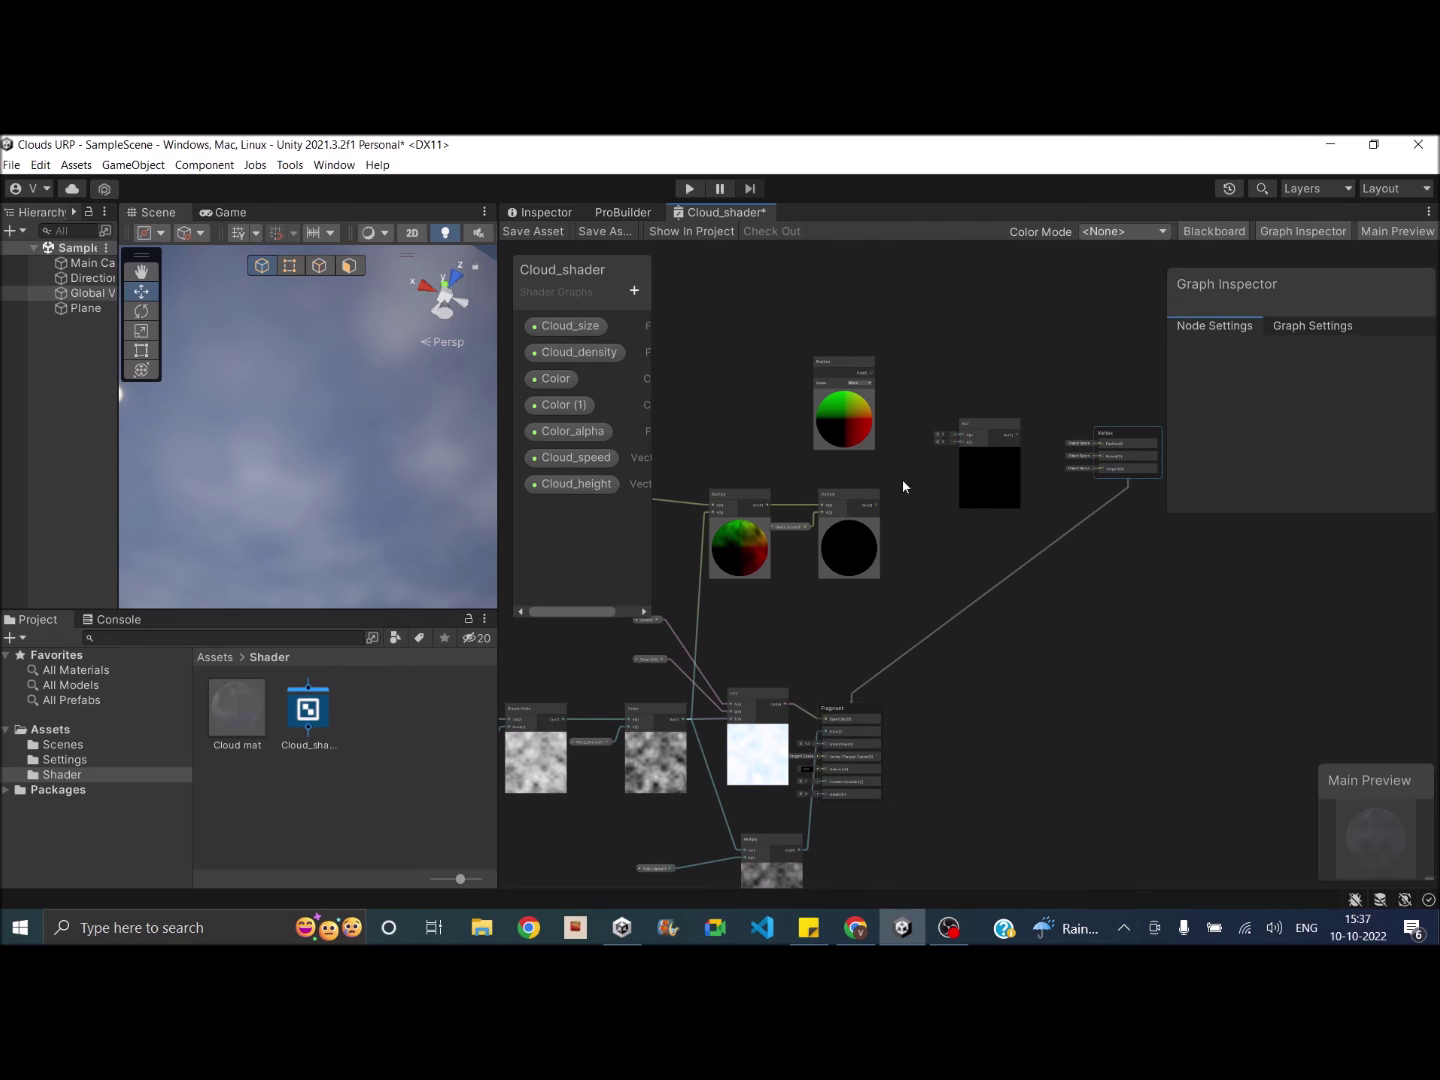
drag(874, 509, 965, 450)
Set the Position node's space to Object and connect its output to the Add node's A input.
click(869, 383)
click(932, 412)
scroll(867, 386, up, 4)
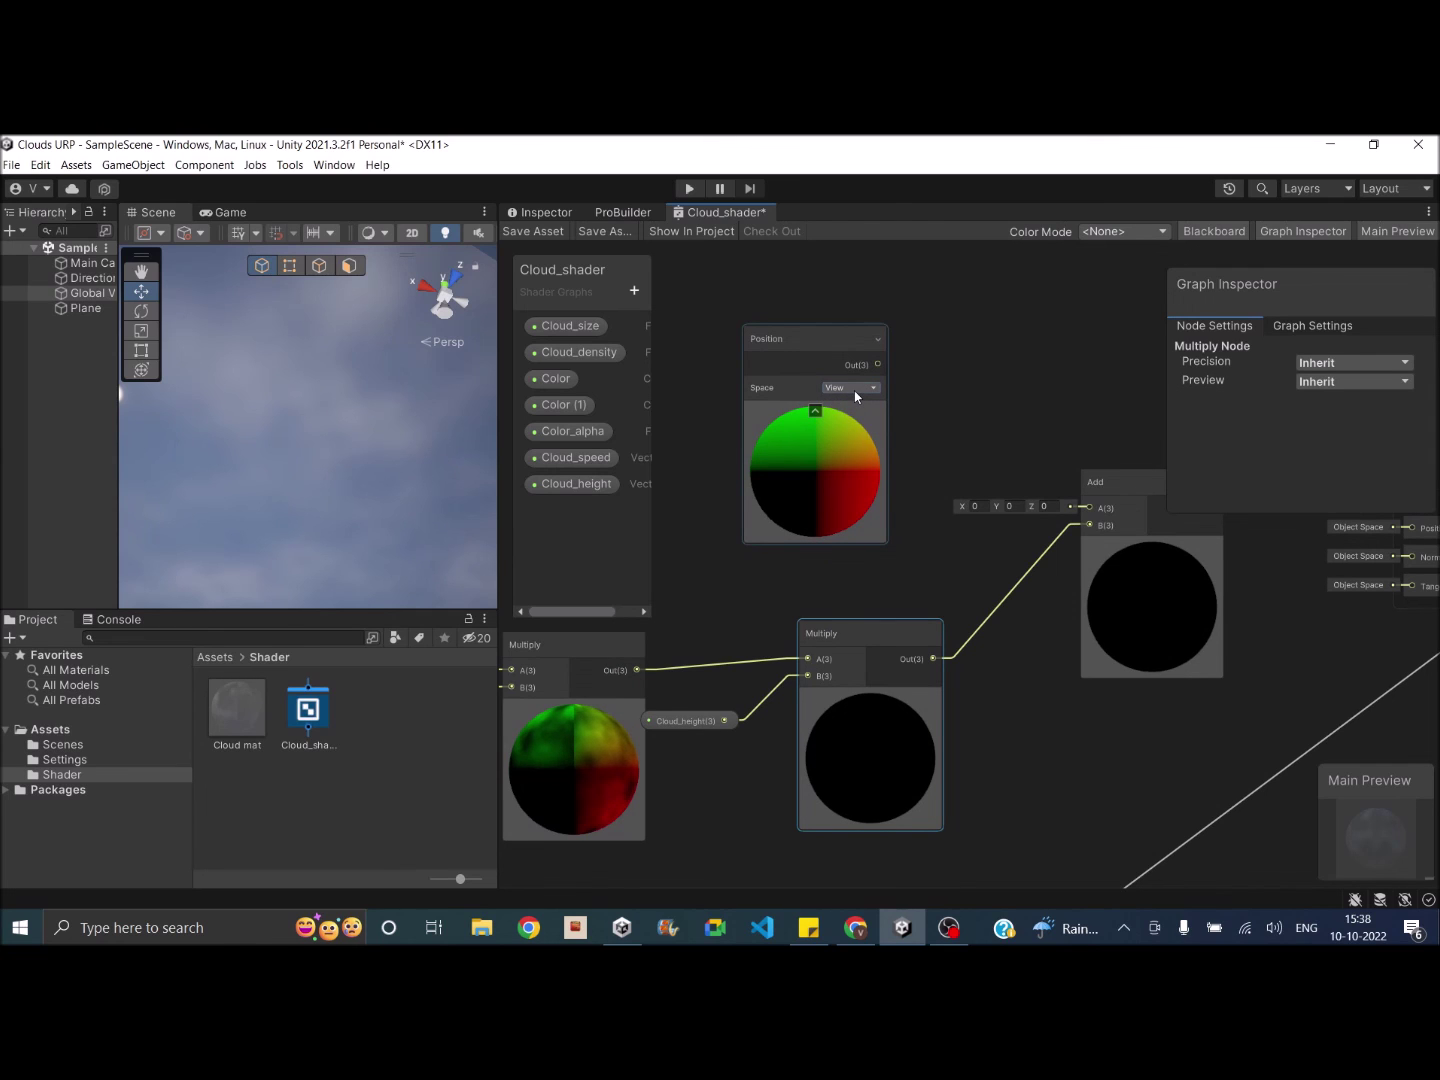
click(855, 388)
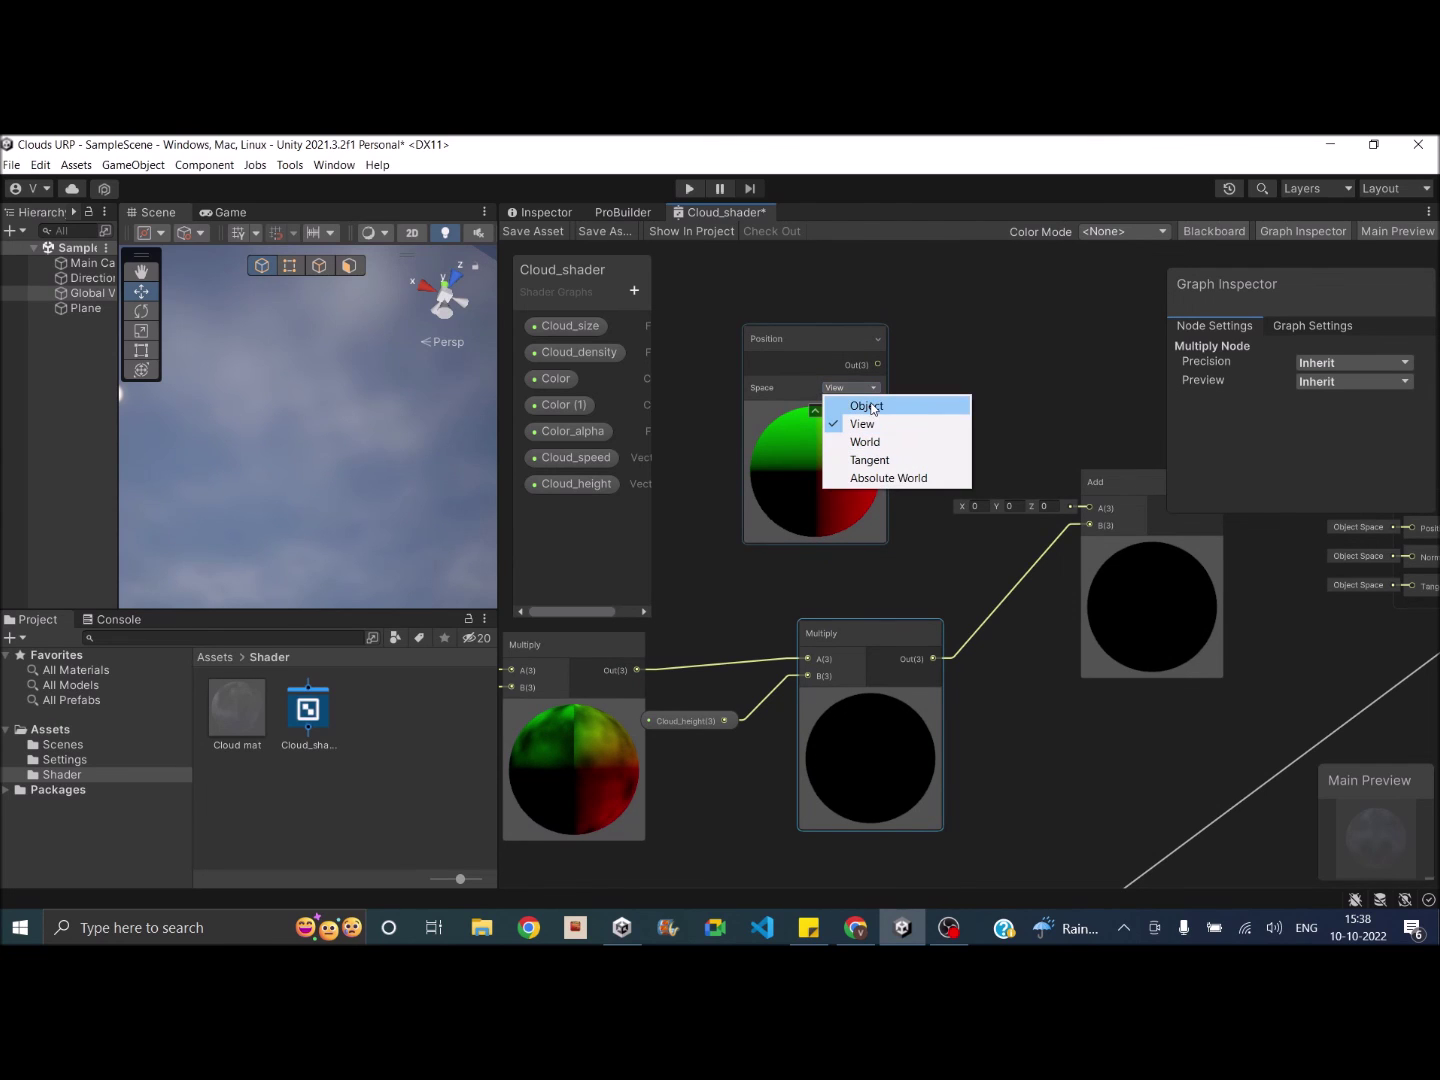
click(864, 405)
drag(879, 364, 1090, 509)
Connect the Add output to the Vertex block's Position input and save the shader asset.
scroll(1090, 513, down, 2)
middle_drag(1096, 589, 914, 605)
drag(970, 529, 1098, 546)
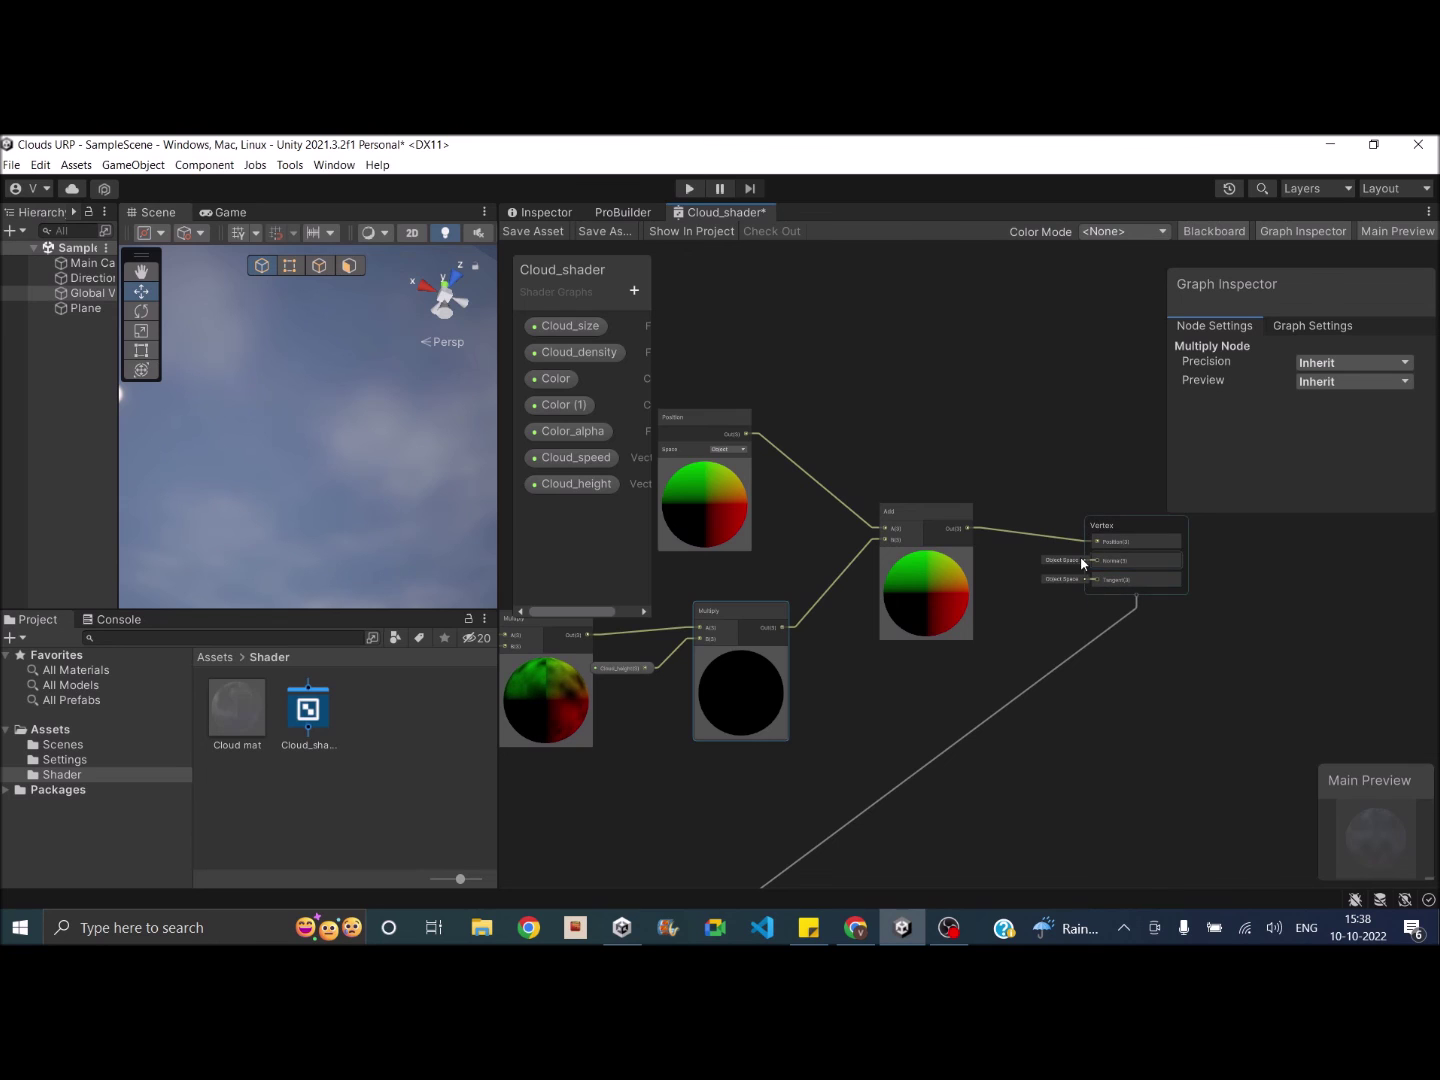
scroll(1087, 567, up, 3)
scroll(1090, 567, down, 4)
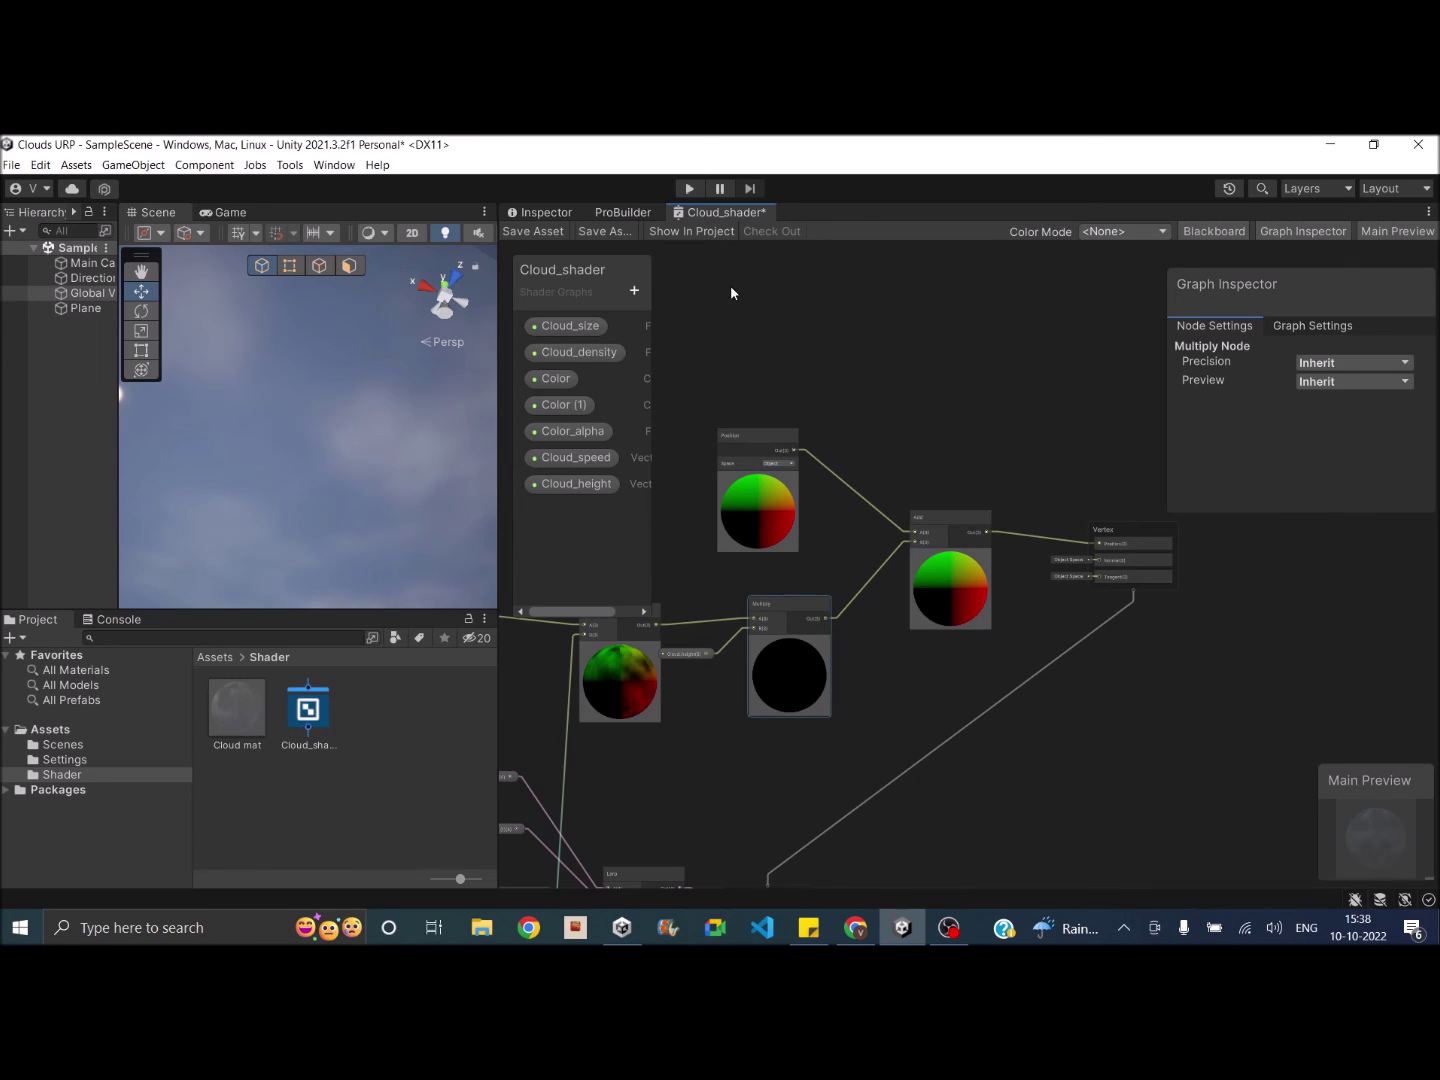
click(541, 232)
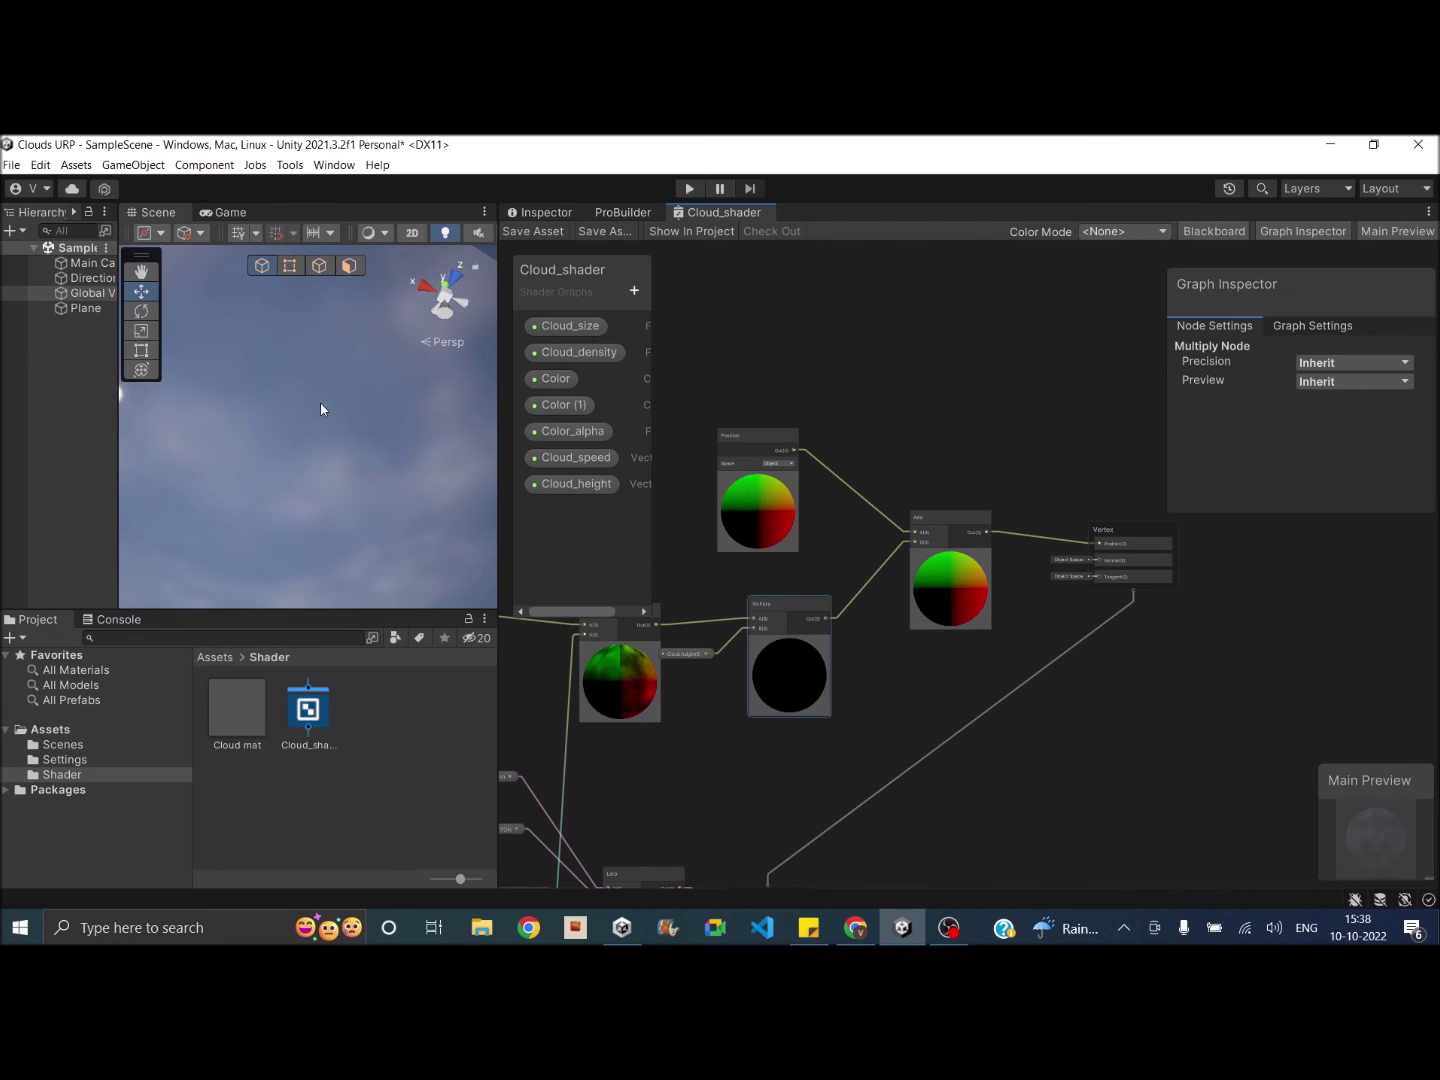
Open the Cloud mat material's properties and set its Cloud_height Y to 10.
right_drag(331, 414, 296, 405)
click(258, 727)
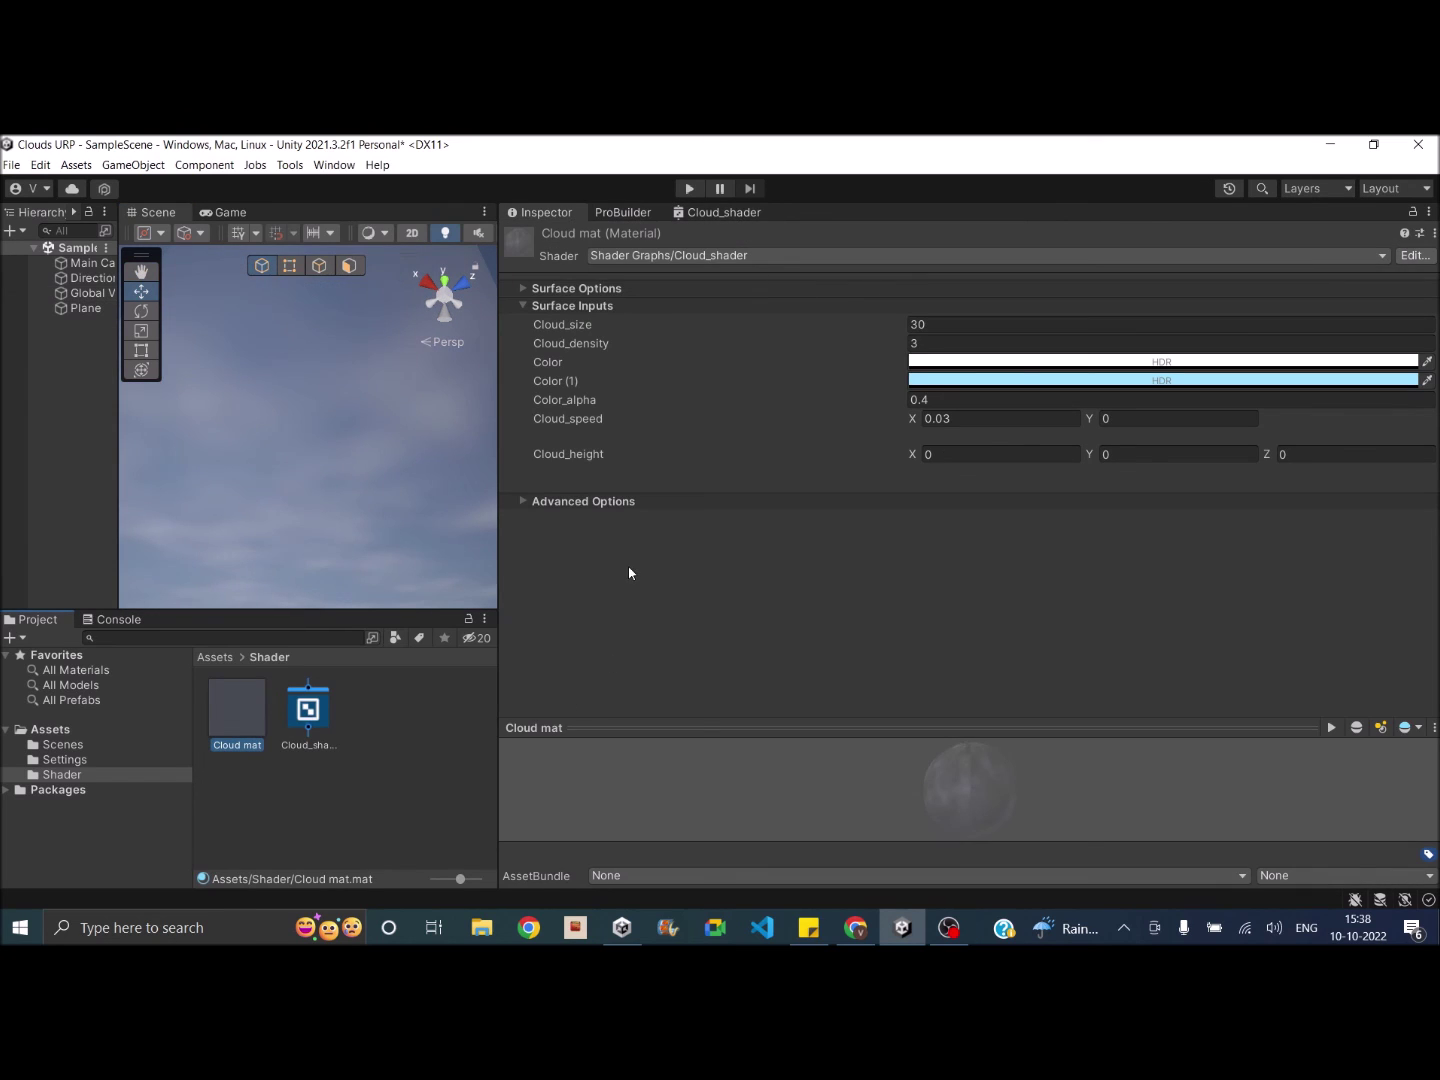
click(1120, 455)
text(10)
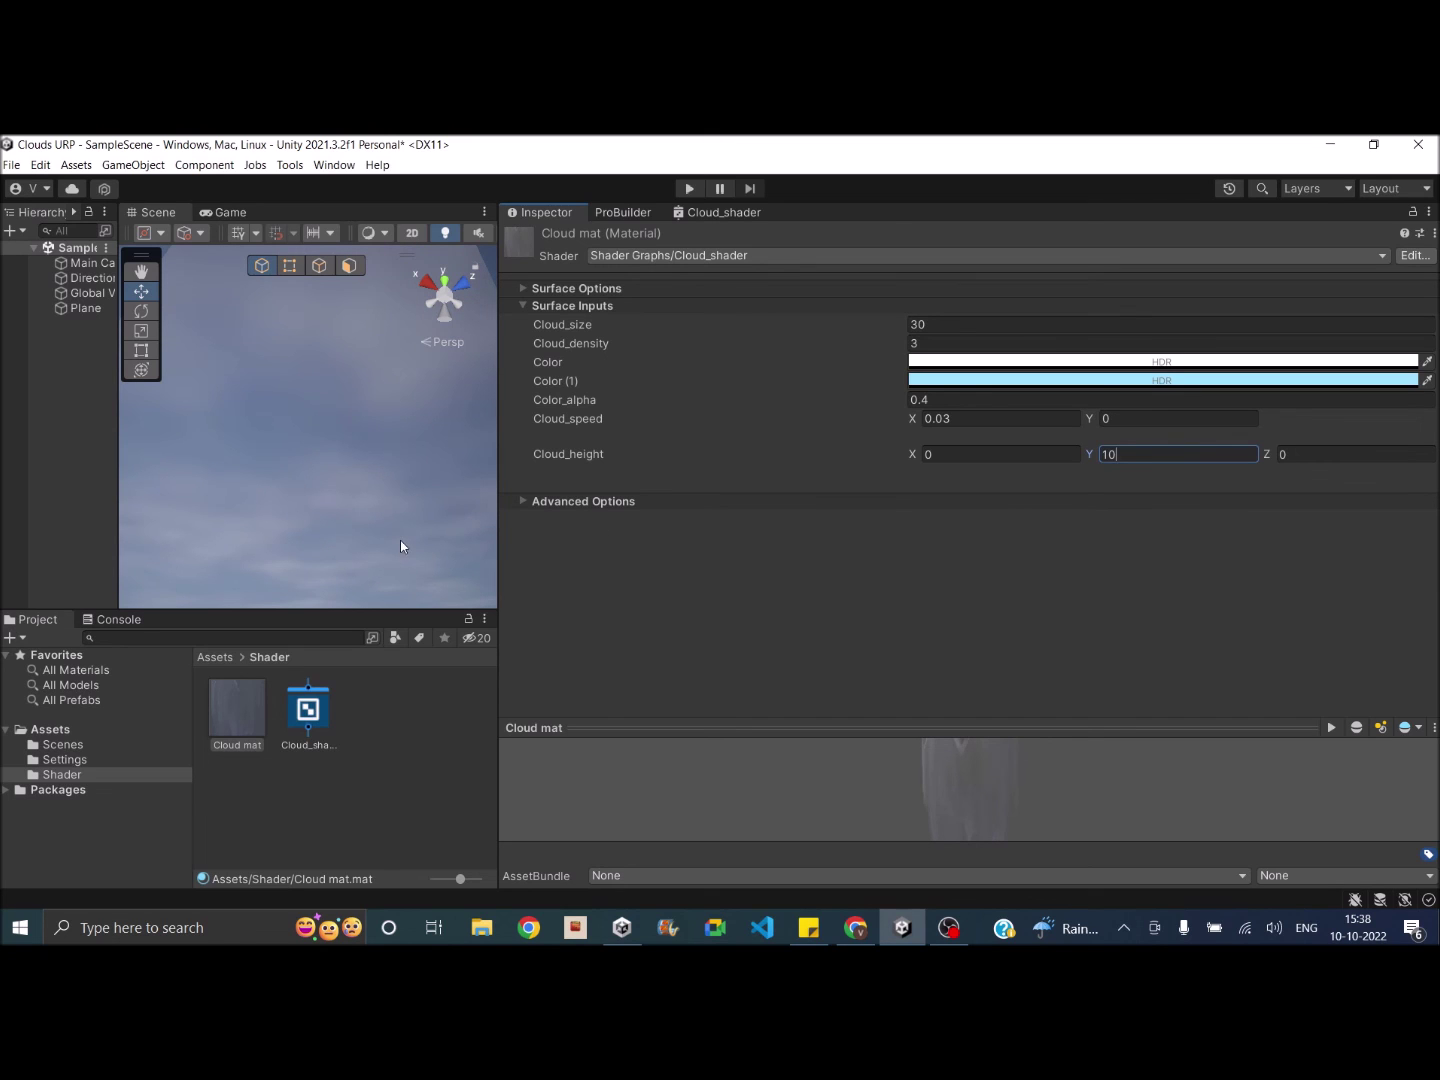
key(alt)
alt+drag(370, 330, 334, 402)
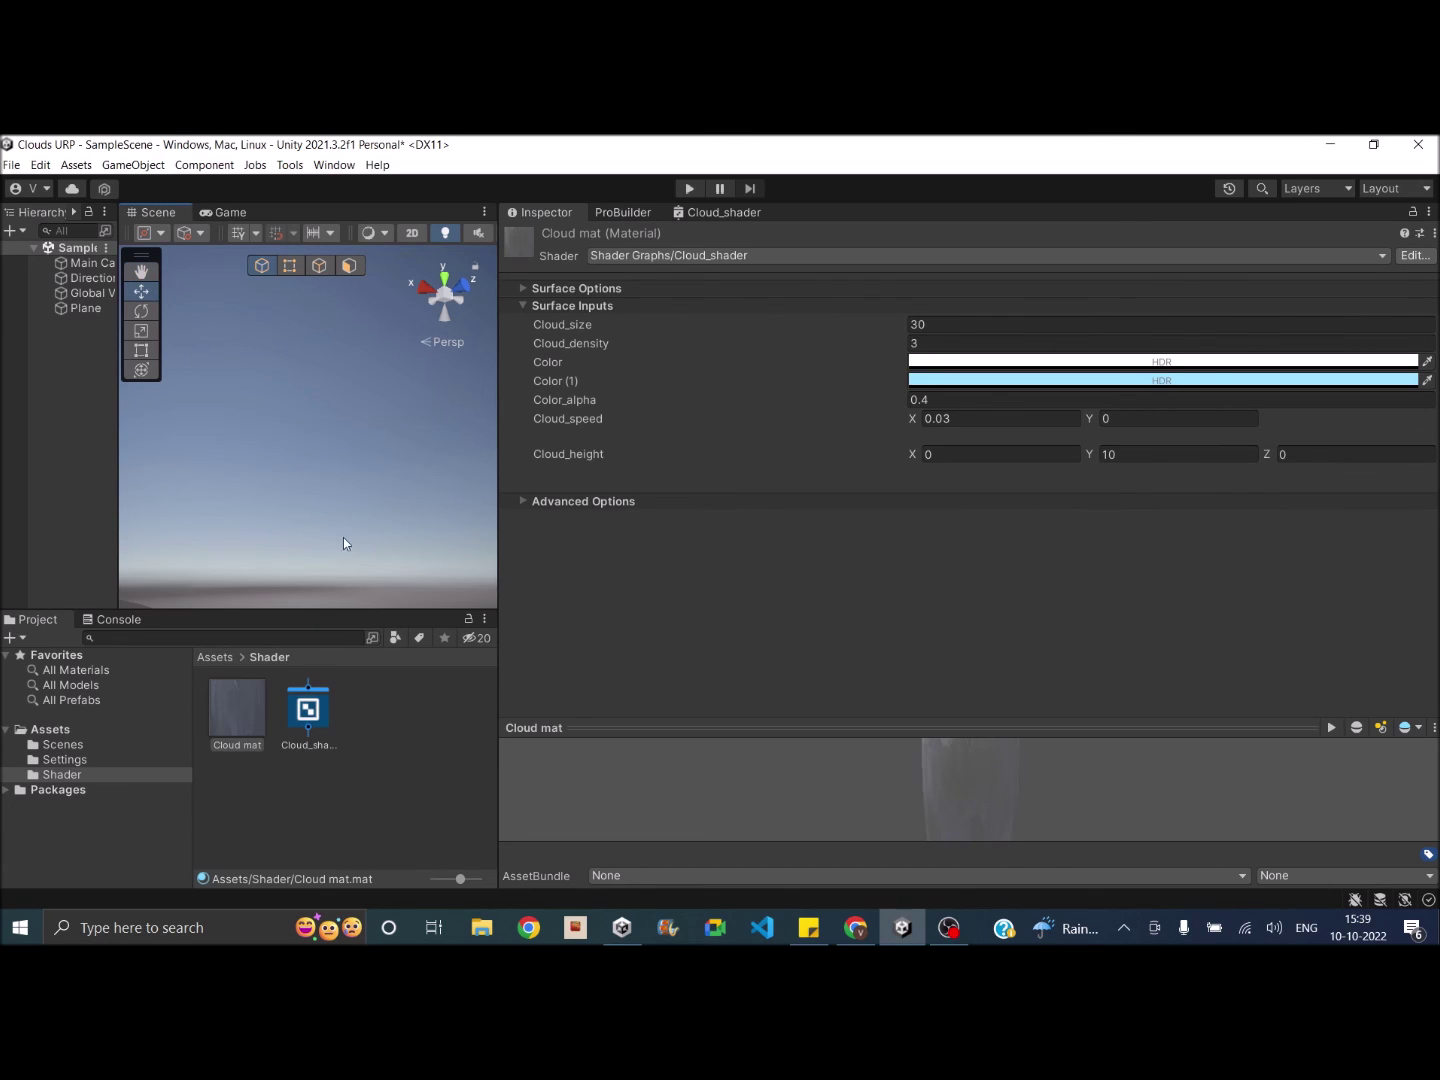
Set the material's Cloud_height Y to 100 and view the displaced plane from the side in the scene.
click(1147, 452)
text(100)
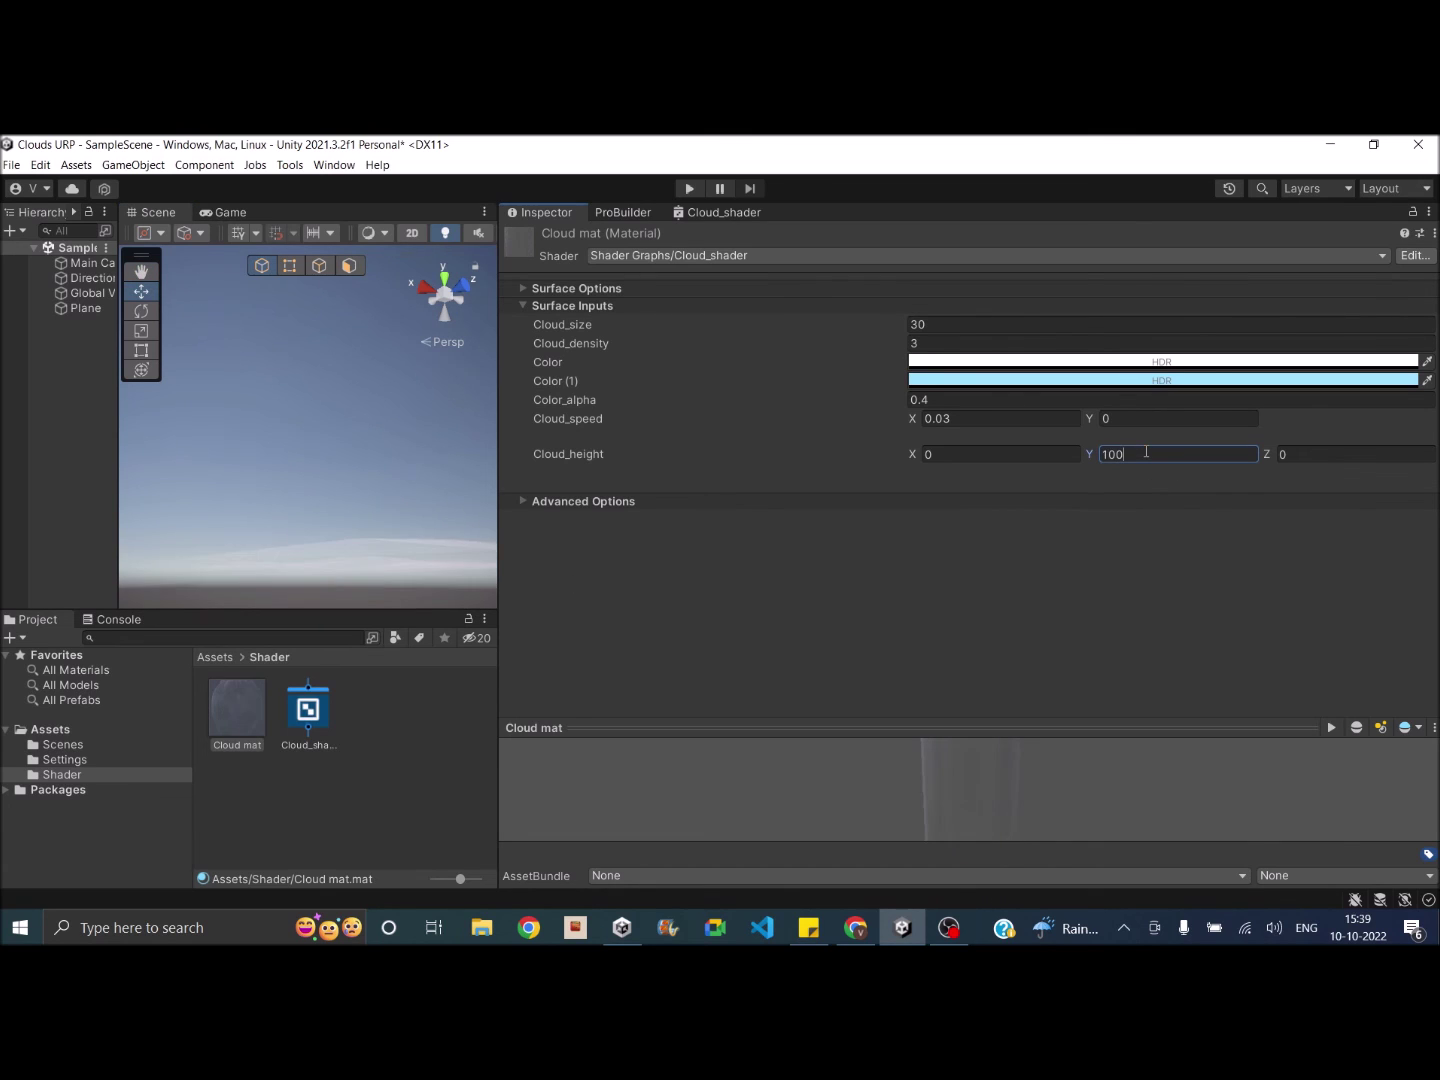
key(alt)
click(321, 514)
middle_drag(348, 524, 345, 537)
alt+drag(331, 542, 423, 482)
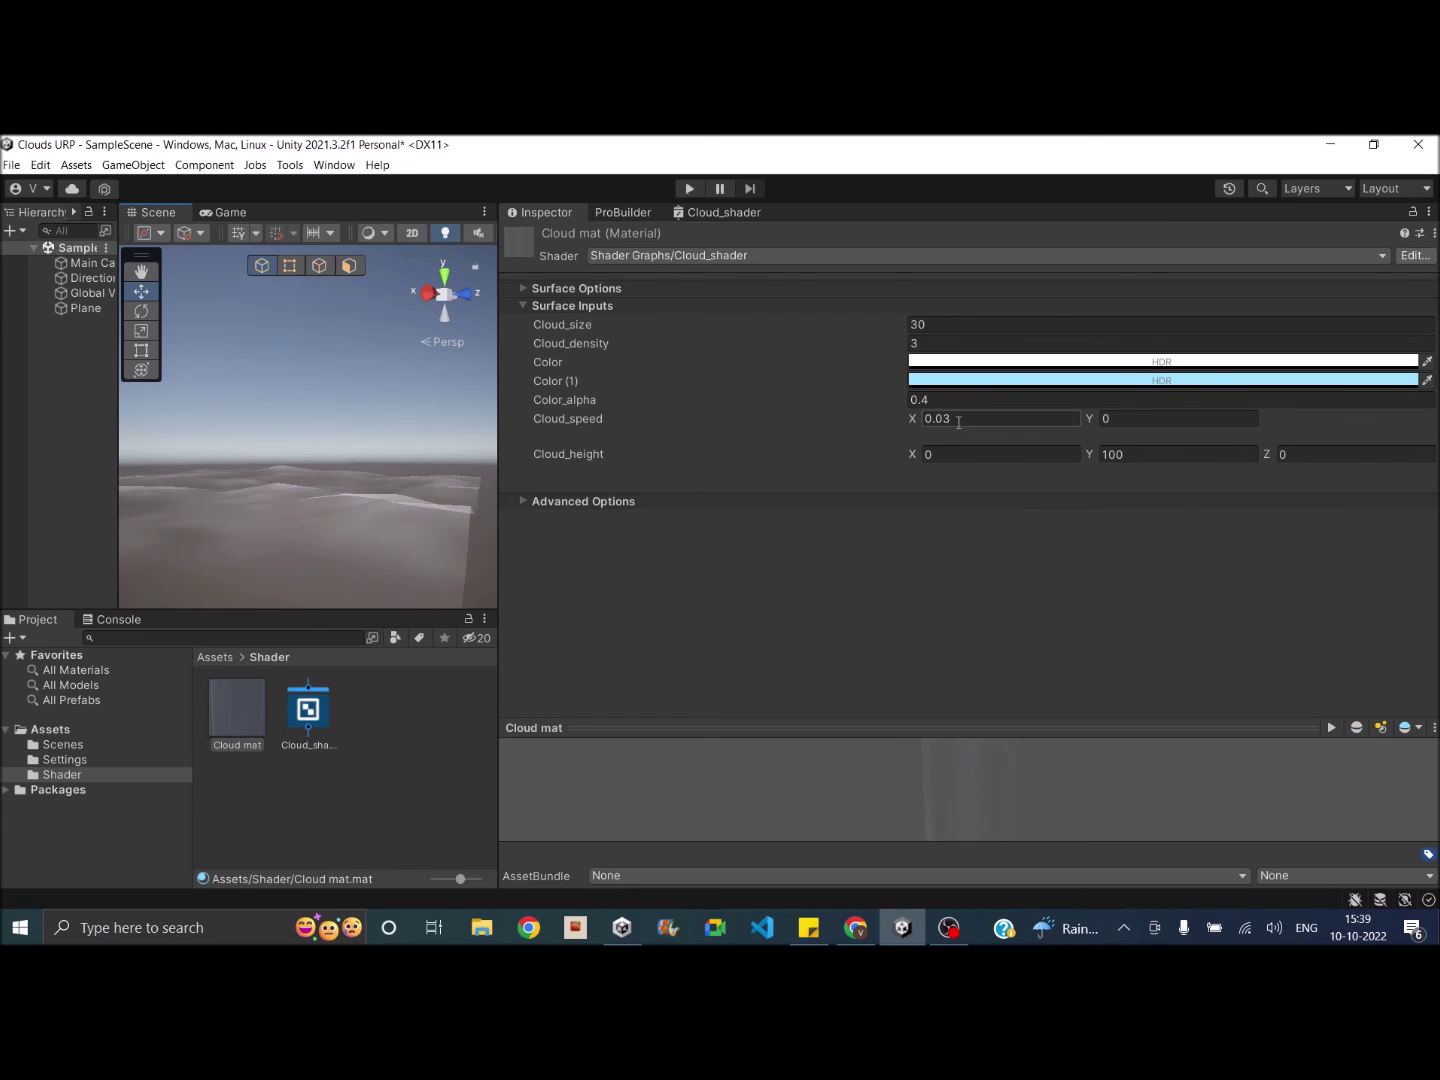
Set the material's Cloud_density to 1 and look over the displaced clouds from another angle.
click(918, 344)
double_click(919, 344)
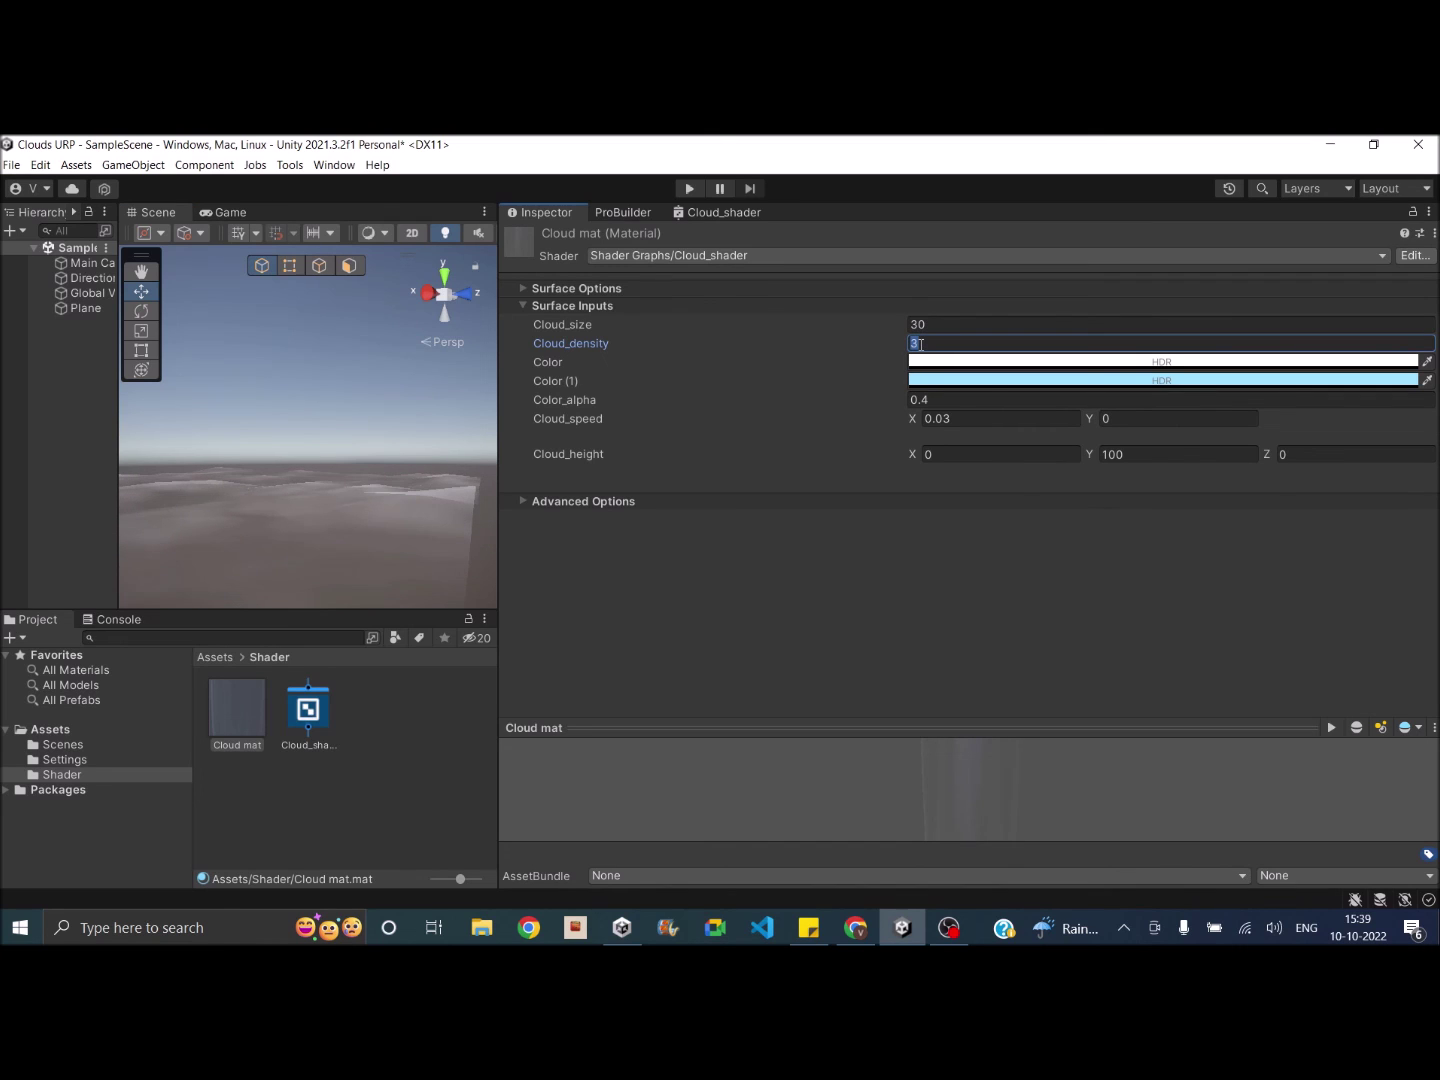
text(1)
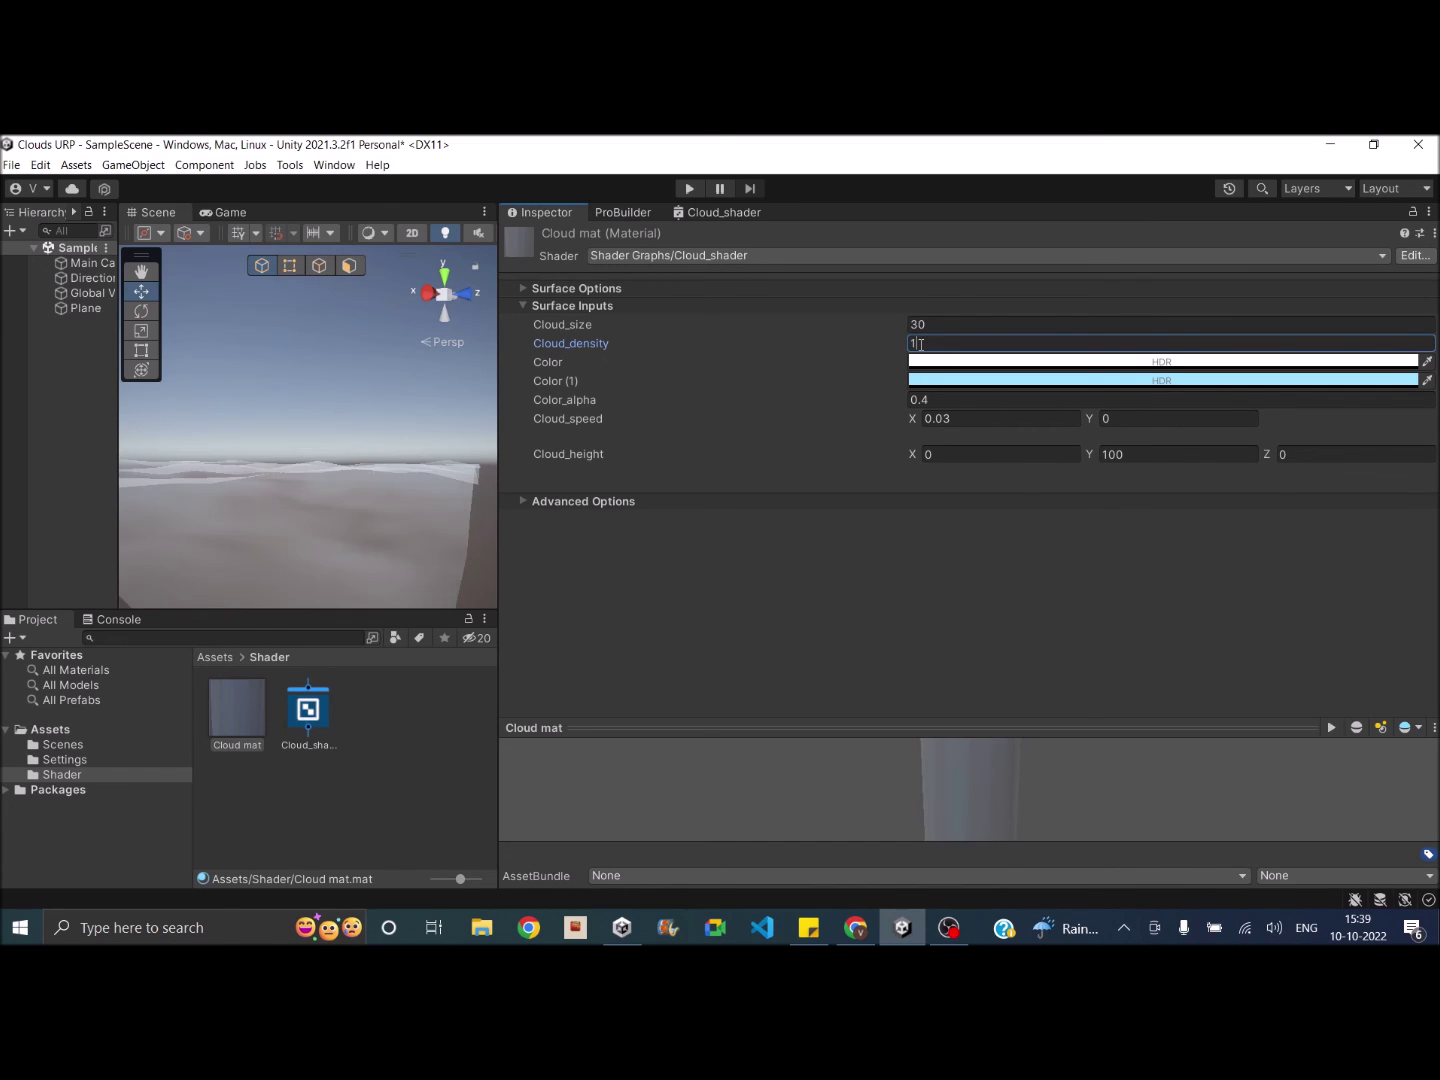
middle_drag(284, 553, 376, 512)
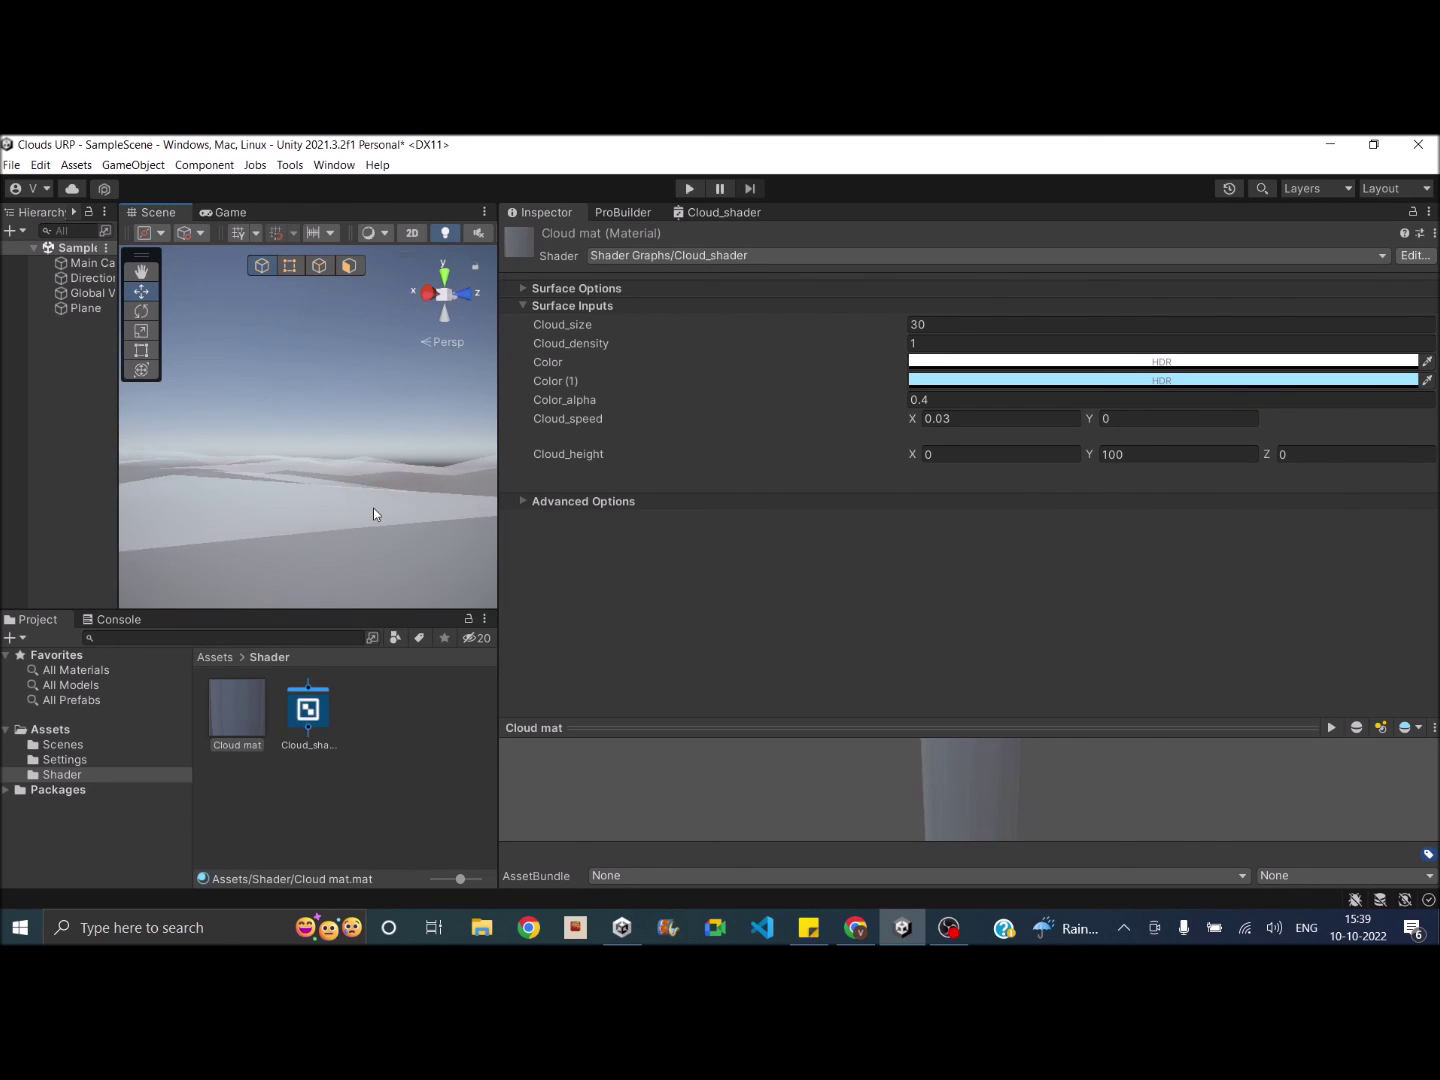
middle_drag(360, 505, 323, 490)
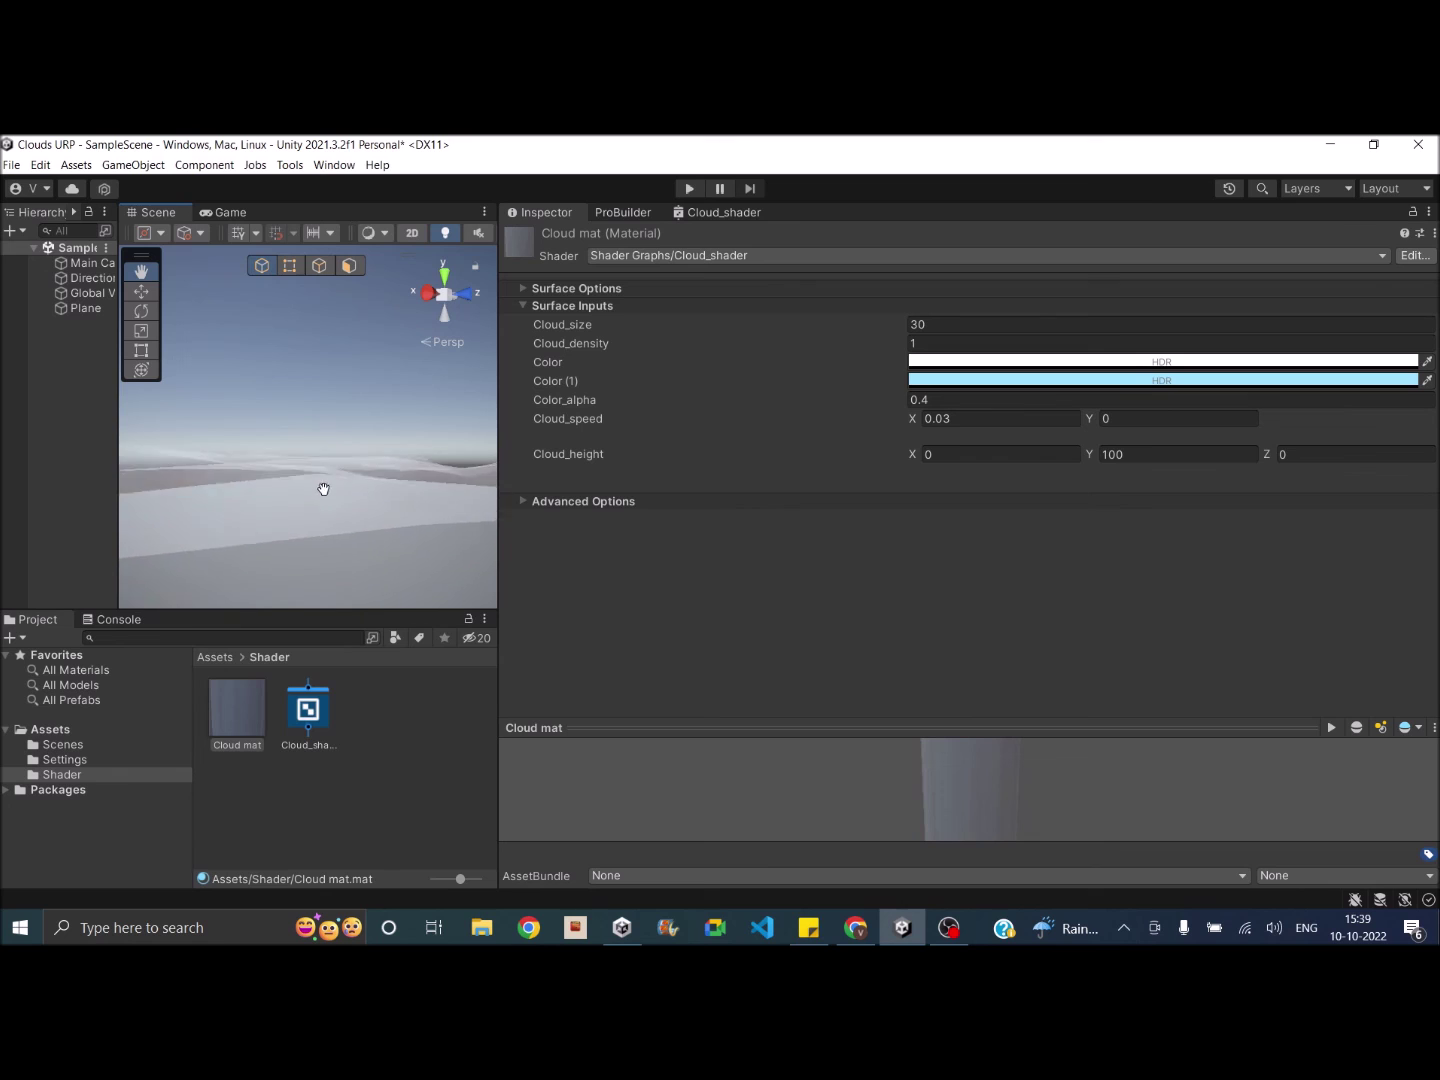
right_drag(323, 490, 264, 524)
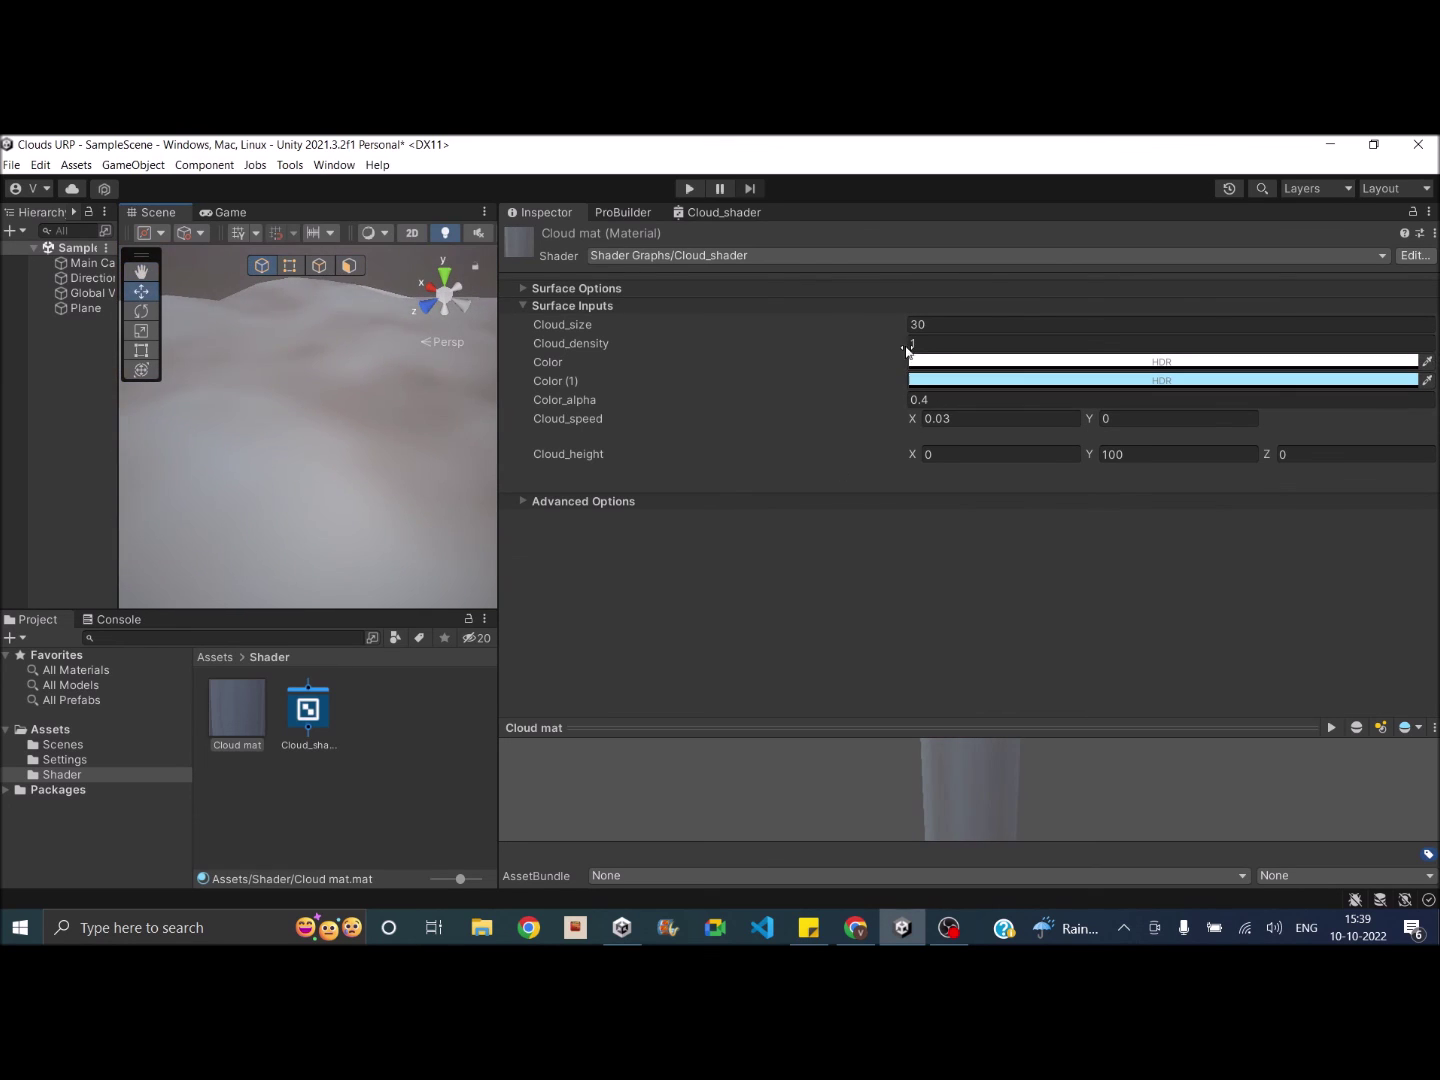
Set the material's Cloud_size to 31.24 and its Cloud_density to 3.7.
drag(914, 322, 948, 325)
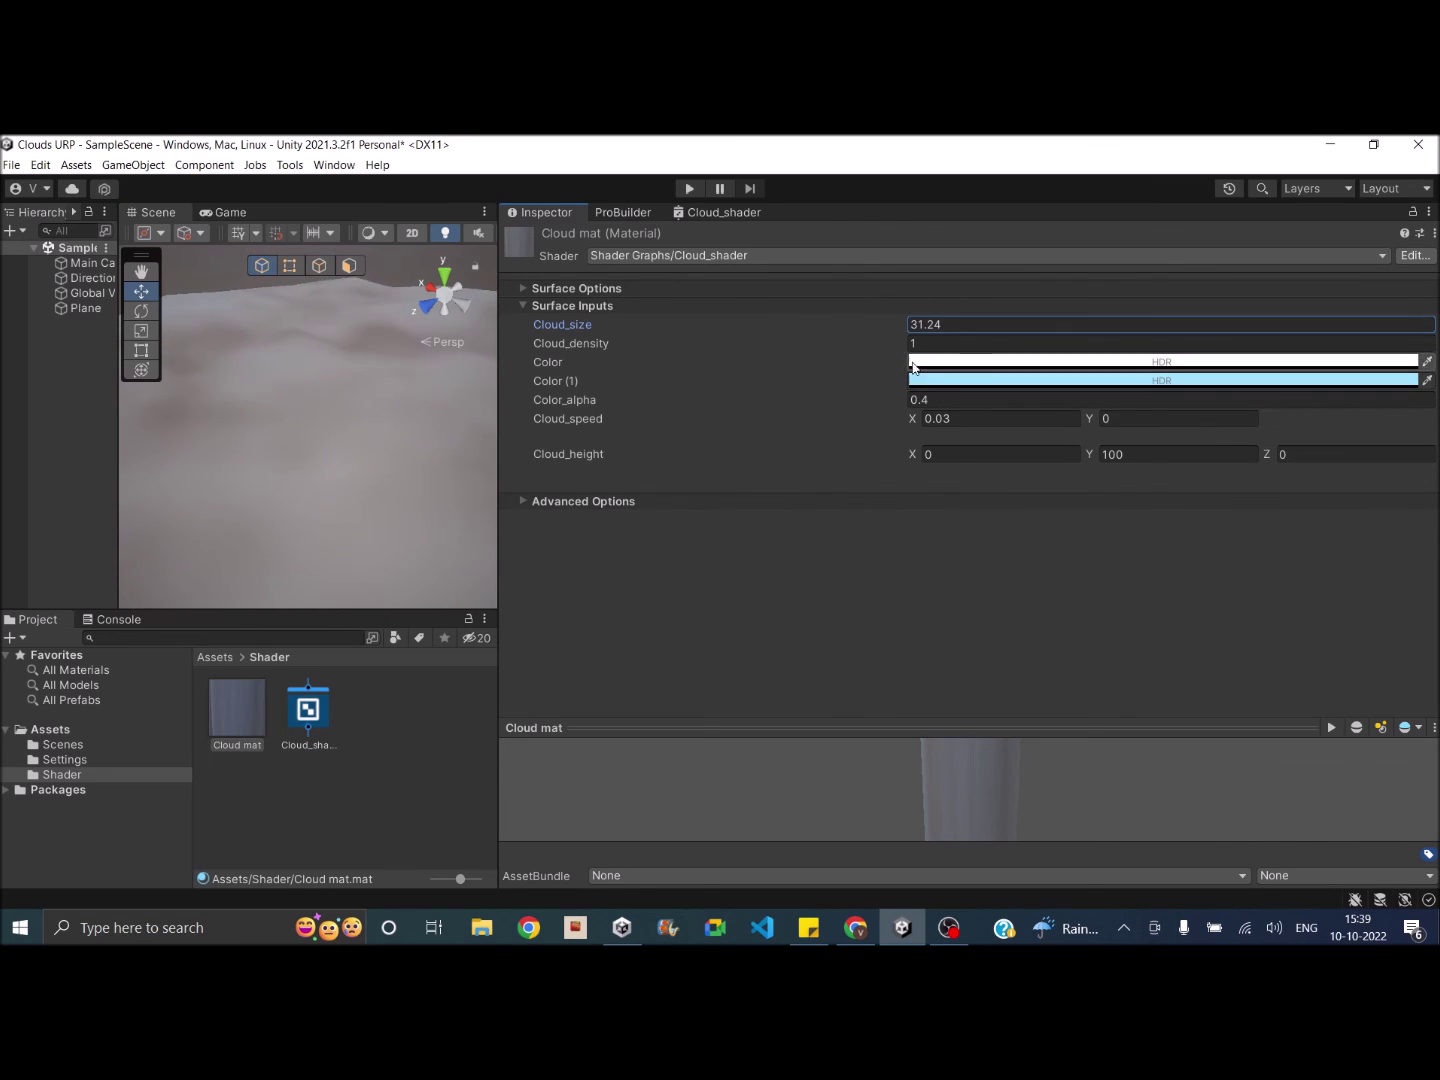
click(910, 343)
text(3.7)
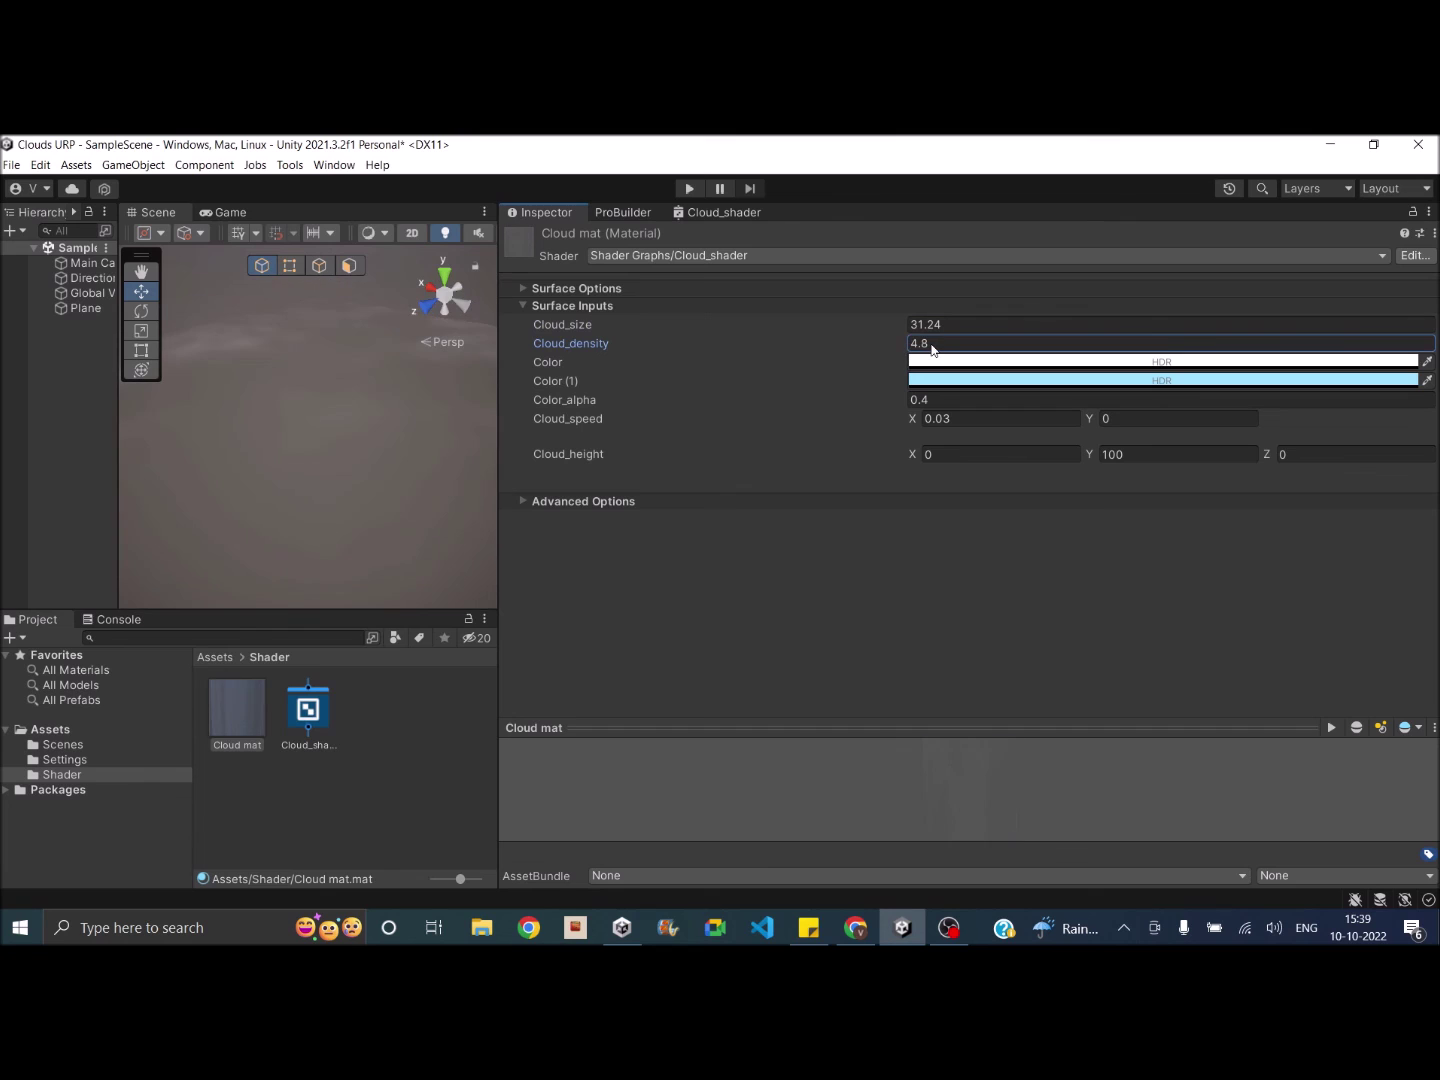
Set the material's Color_alpha to 1.09.
click(931, 401)
text(0.88)
key(BackSpace)
key(BackSpace)
key(BackSpace)
key(BackSpace)
text(1.09)
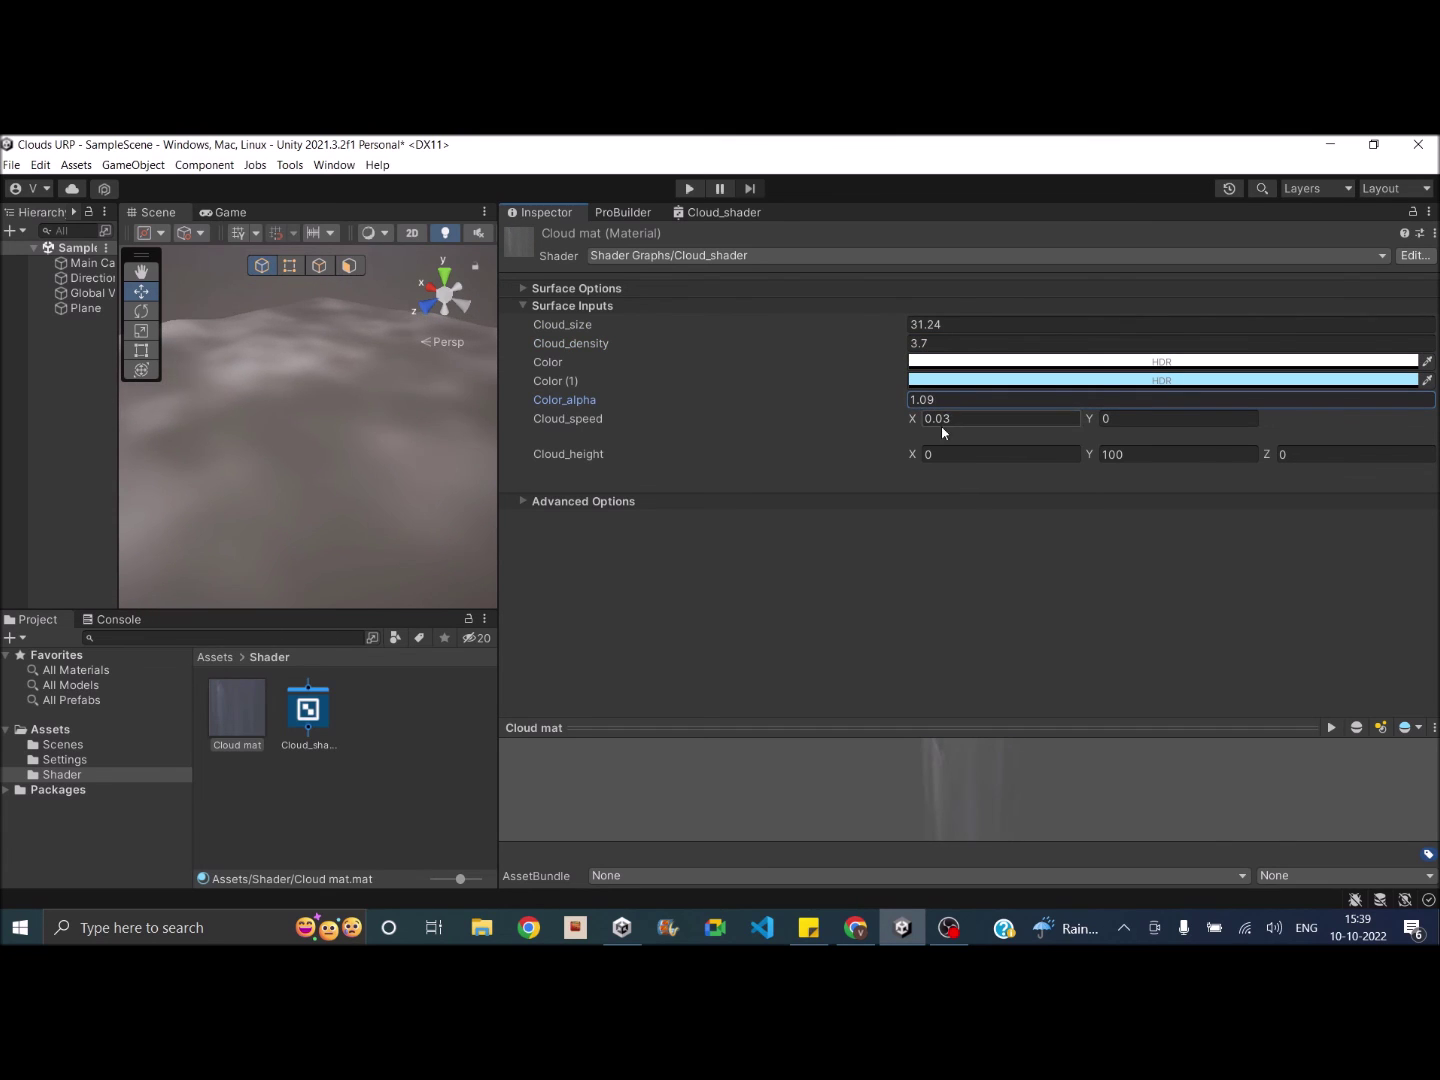
Set the material's Cloud_speed X to 0.01 and open the Cloud_height Y value for editing.
click(956, 419)
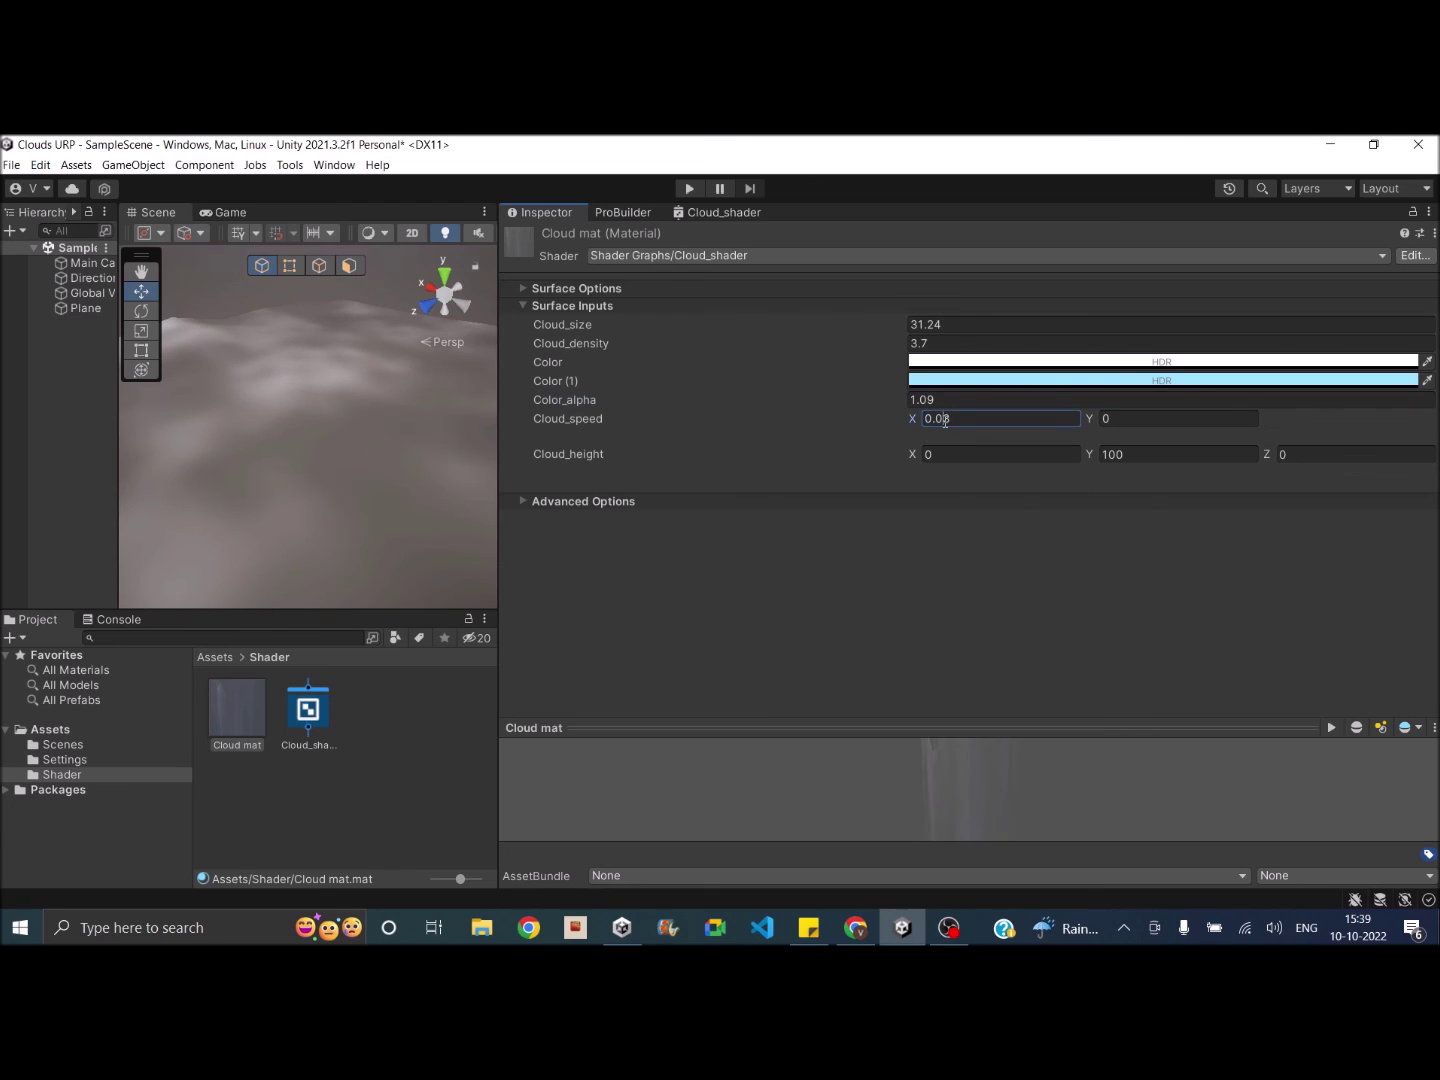
text(0.01)
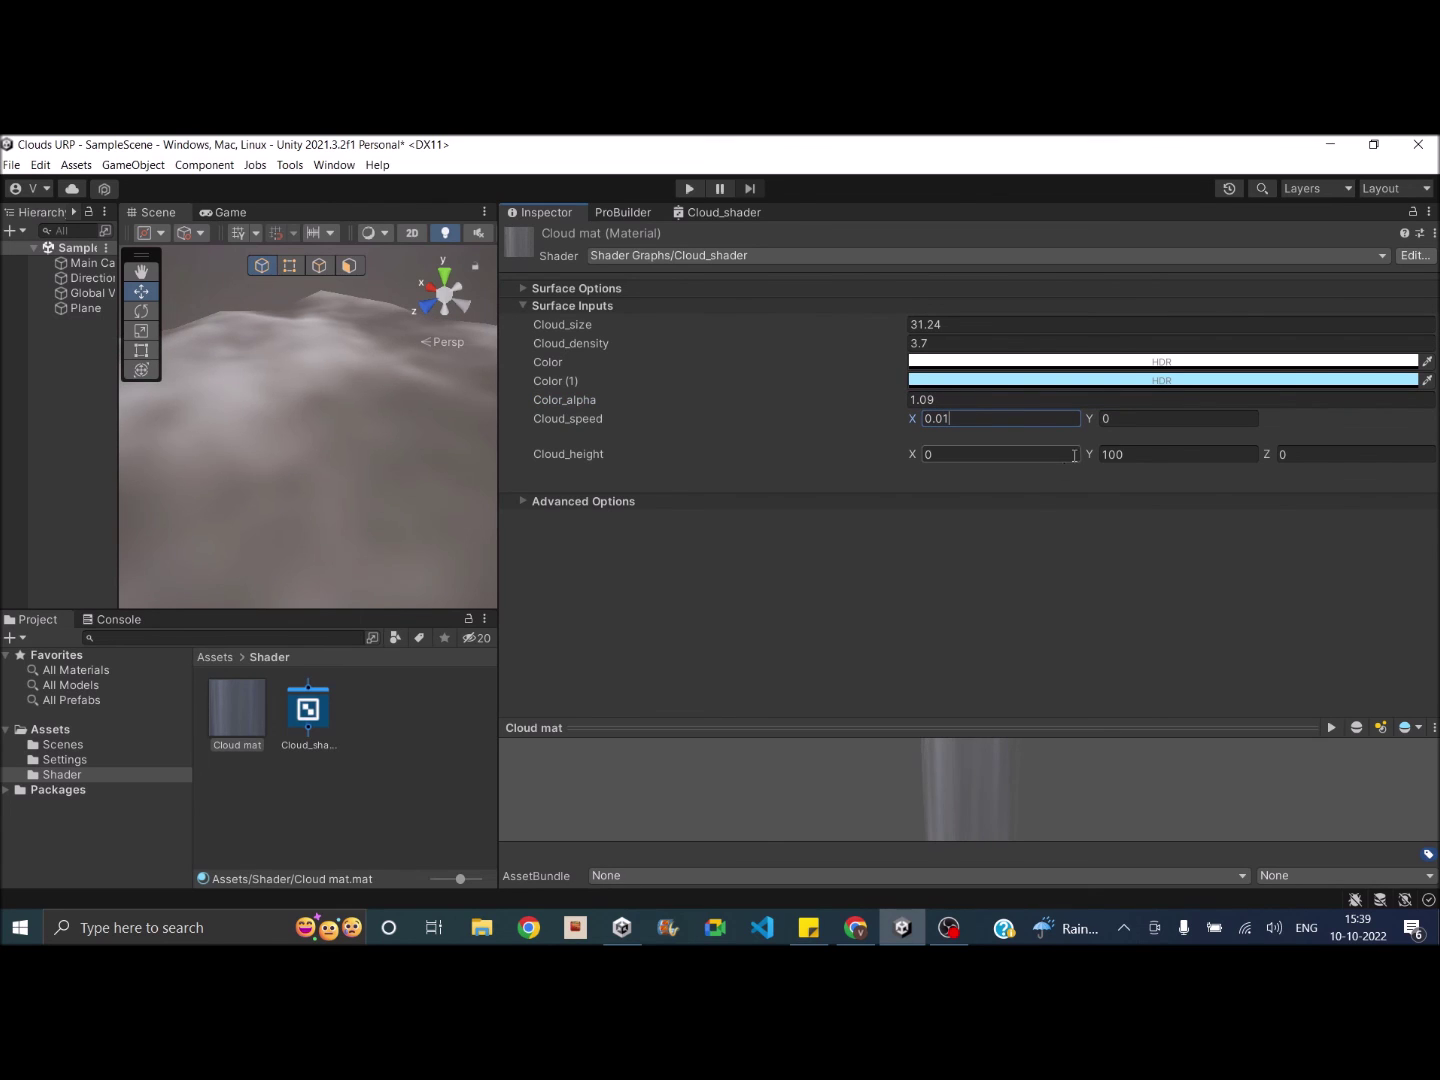
click(1130, 453)
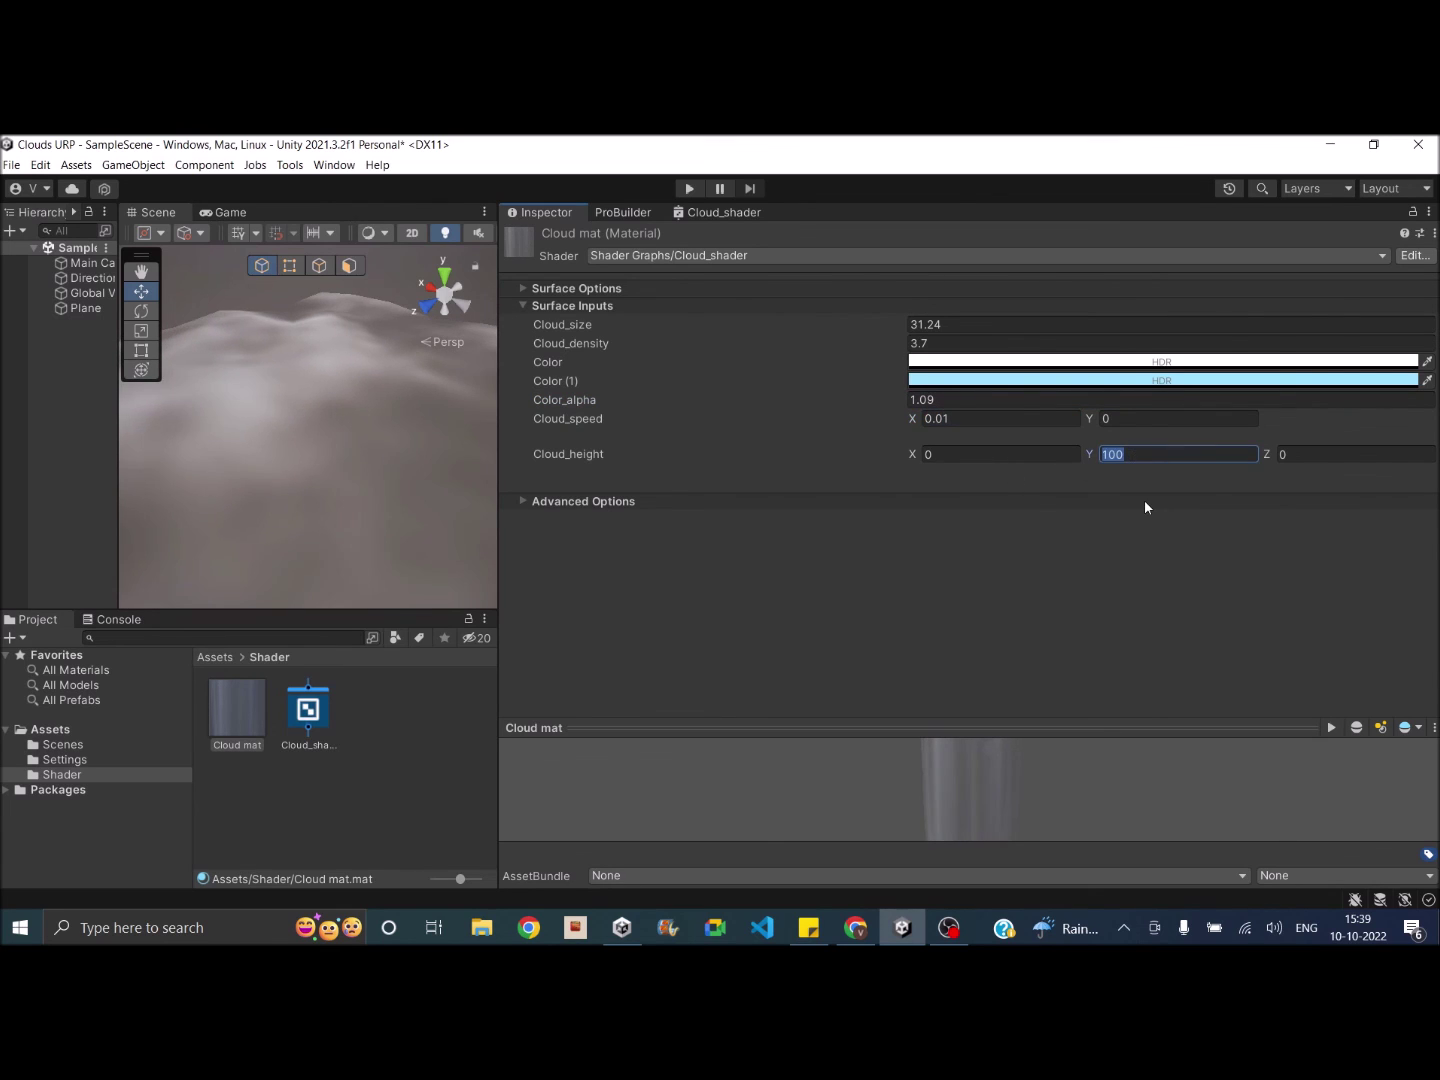